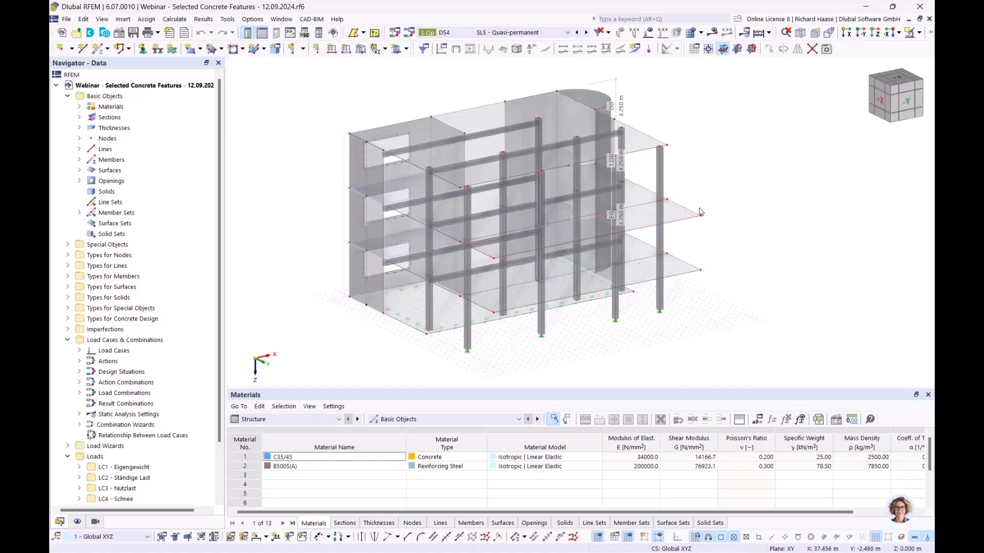
- Orbit the building while expanding the Materials list to show C35/45 concrete and B500S(A) steel
middle_click_drag(763, 240, 807, 208, "ctrl")
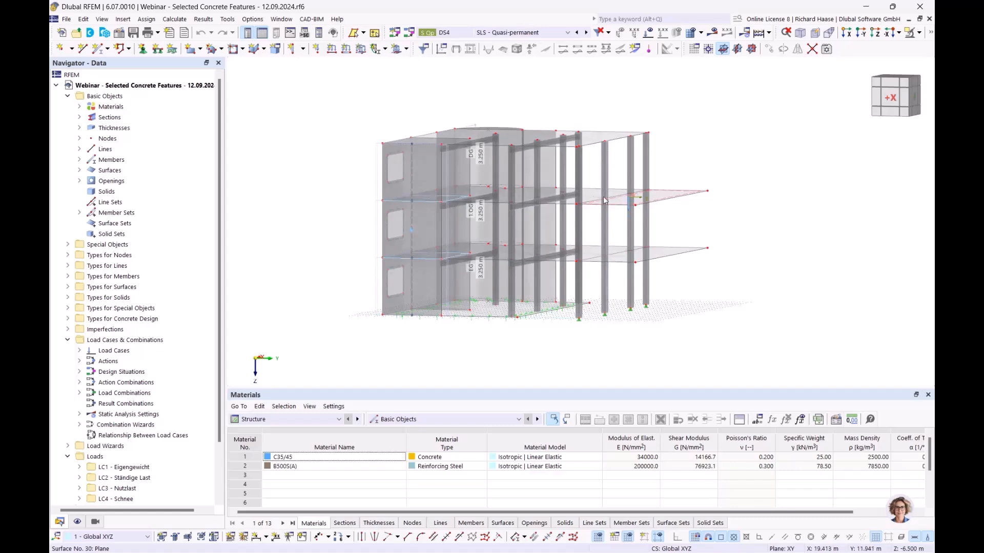
middle_click_drag(725, 234, 693, 240, "ctrl")
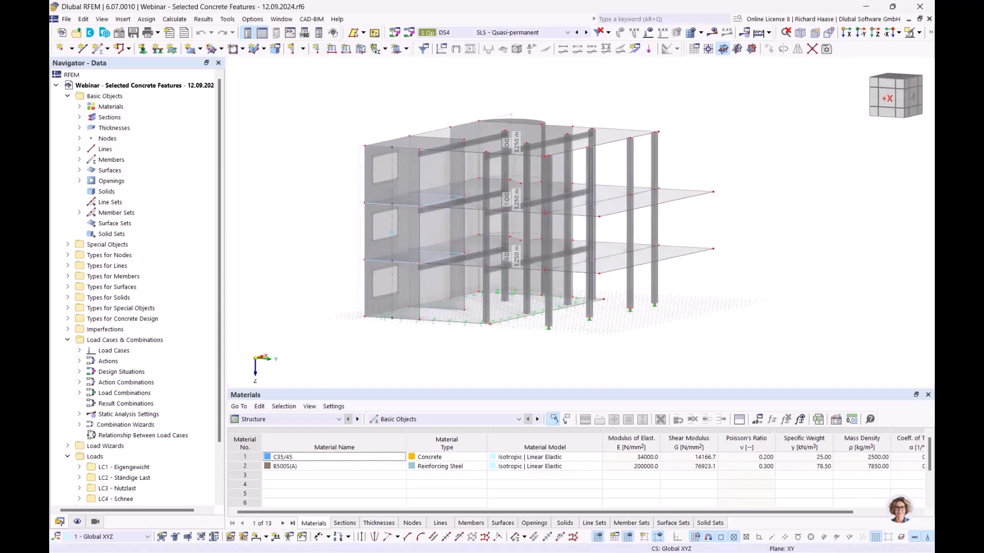
left_click(79, 107)
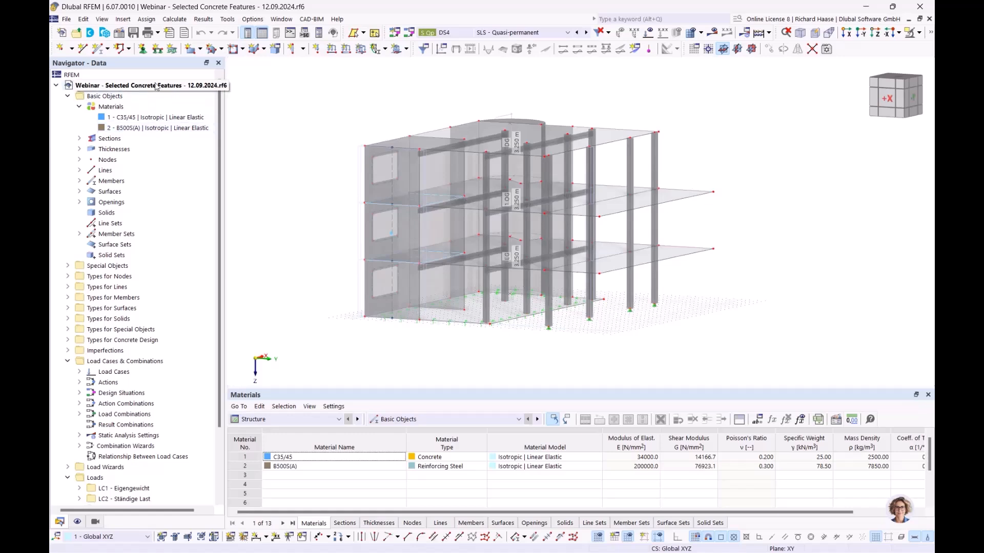
middle_click_drag(761, 272, 697, 283, "ctrl")
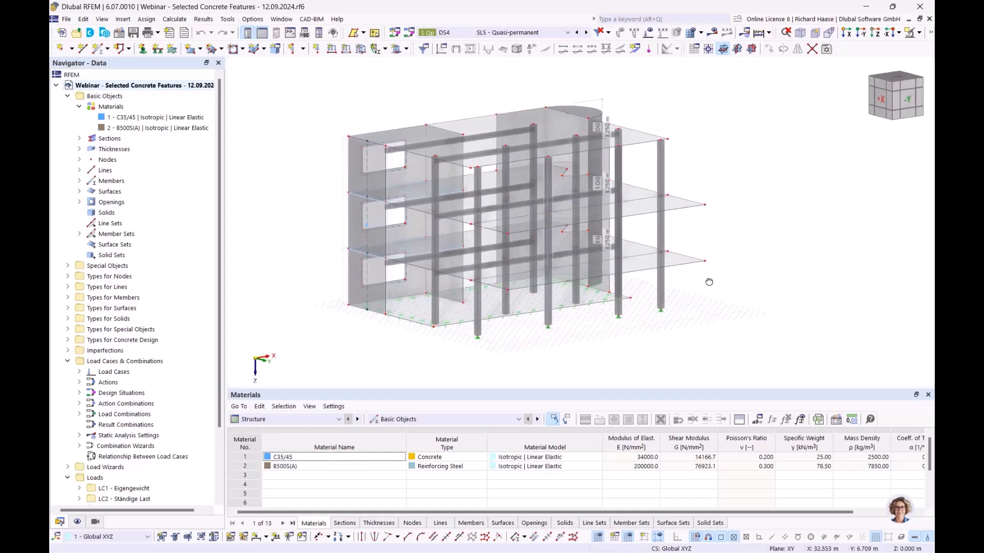
right_click(136, 89)
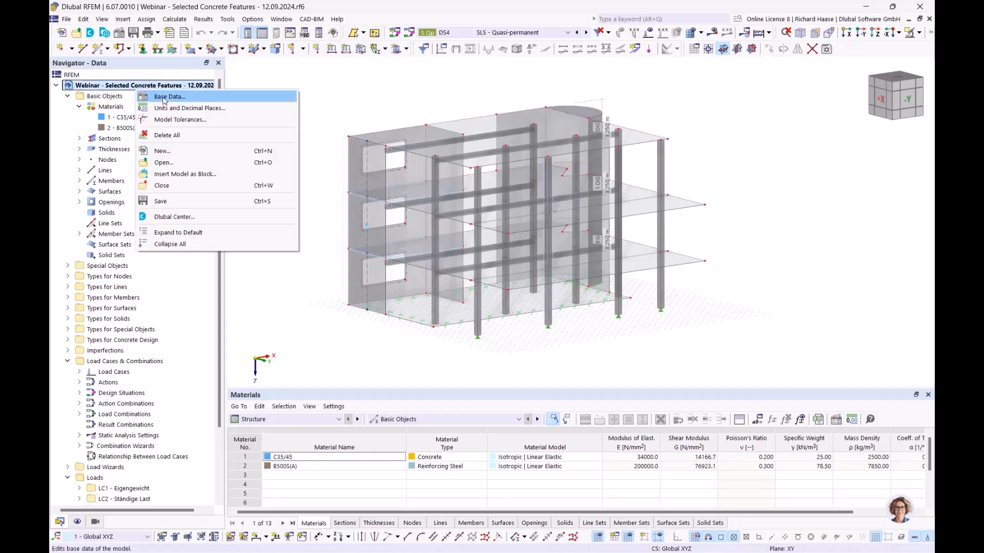
left_click(156, 98)
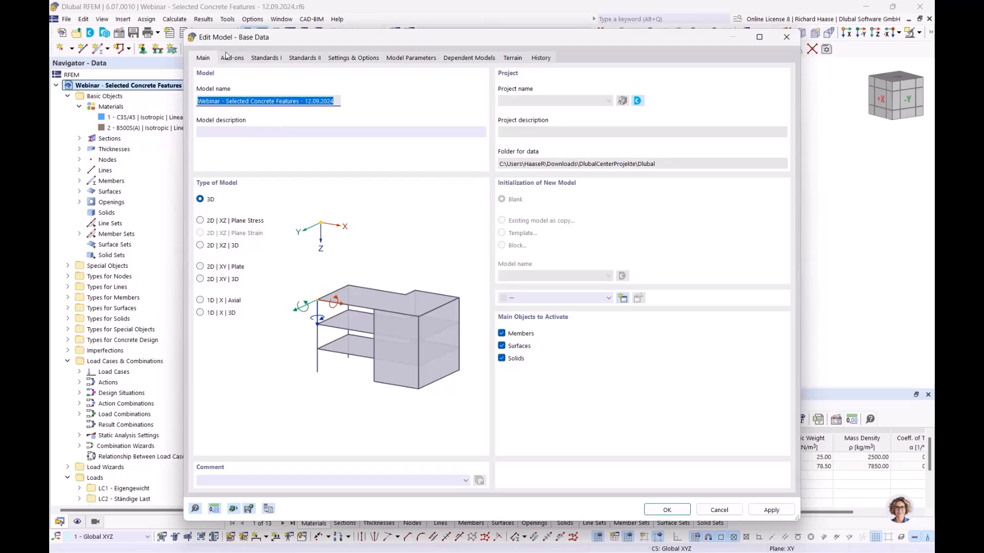
left_click(235, 59)
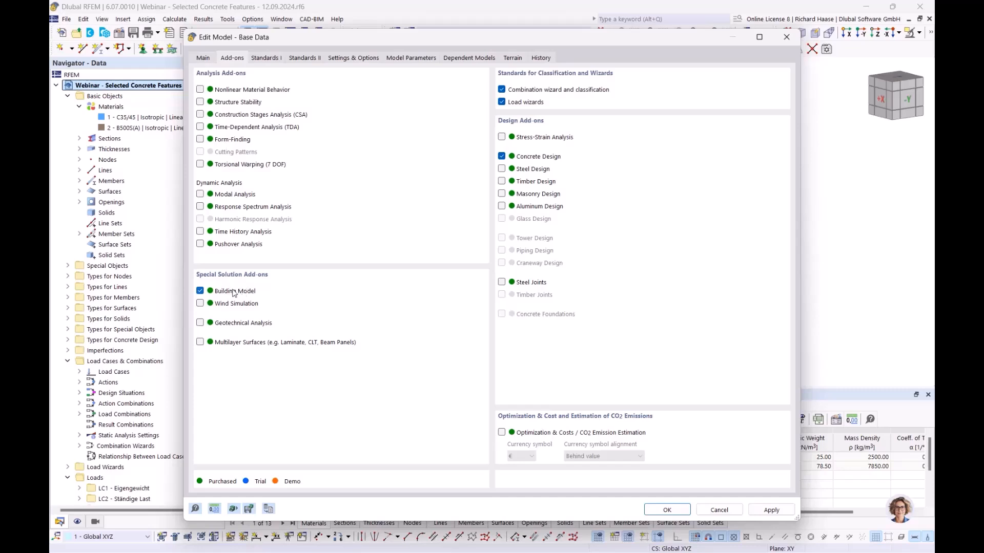
left_click(786, 38)
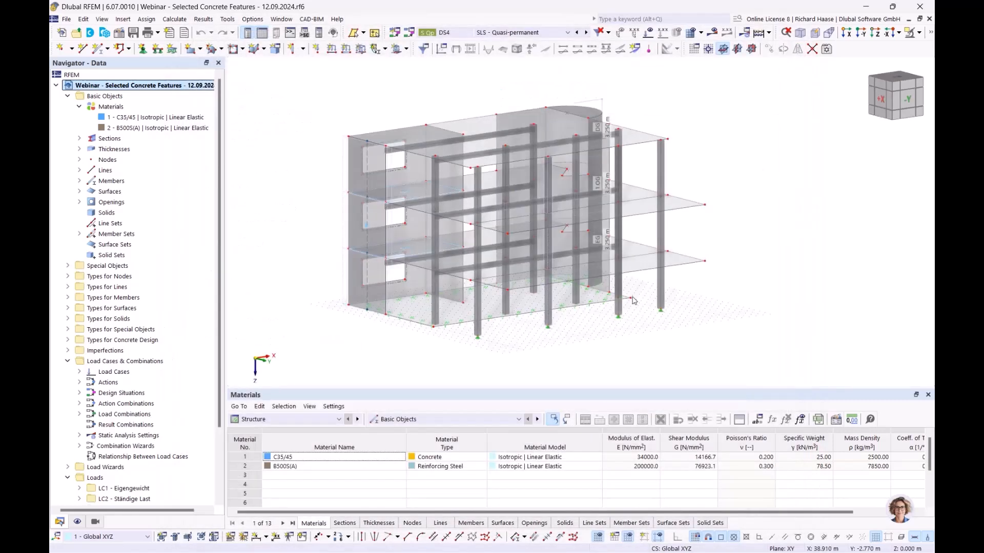
- Bring up the Concrete Design > Objects to Design table
left_click(288, 423)
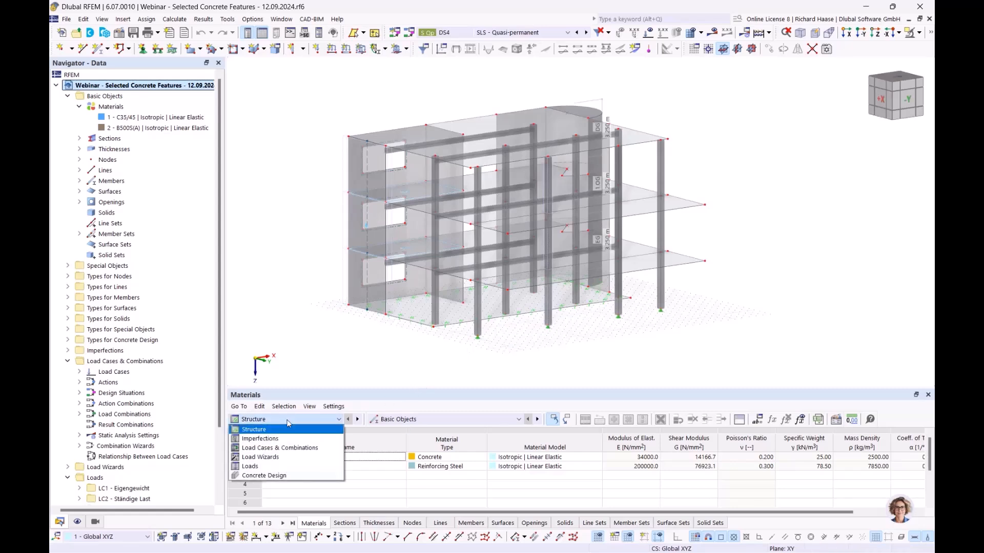
left_click(272, 477)
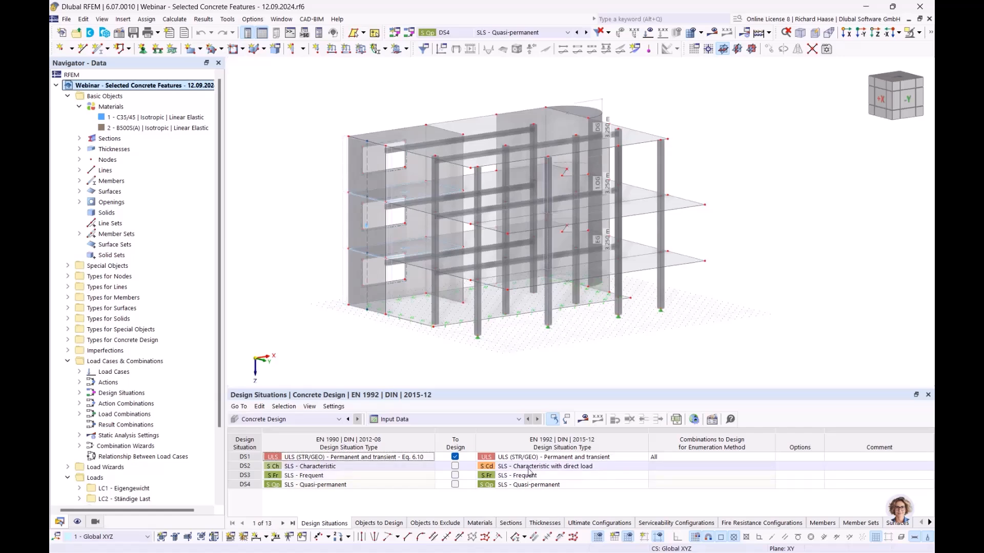
left_click(384, 523)
- Exclude members, member sets, shear walls and punching nodes, and design only surface 18
left_click(513, 457)
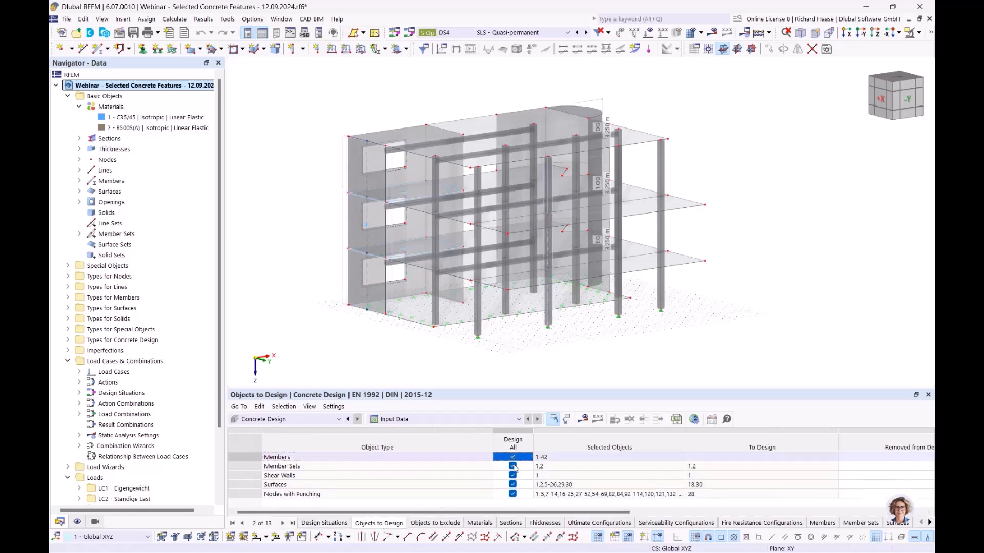
left_click(513, 466)
left_click(513, 475)
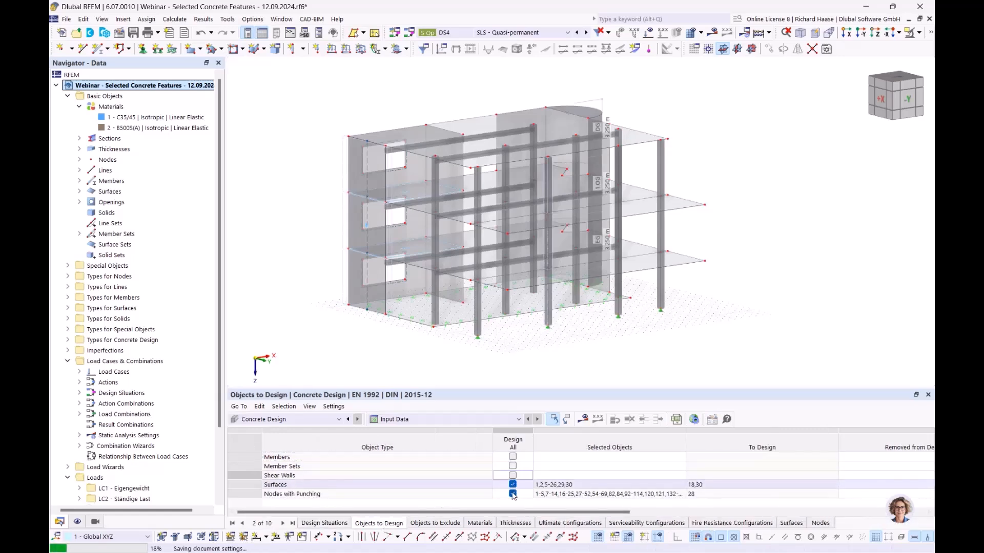
left_click(512, 494)
left_click(512, 484)
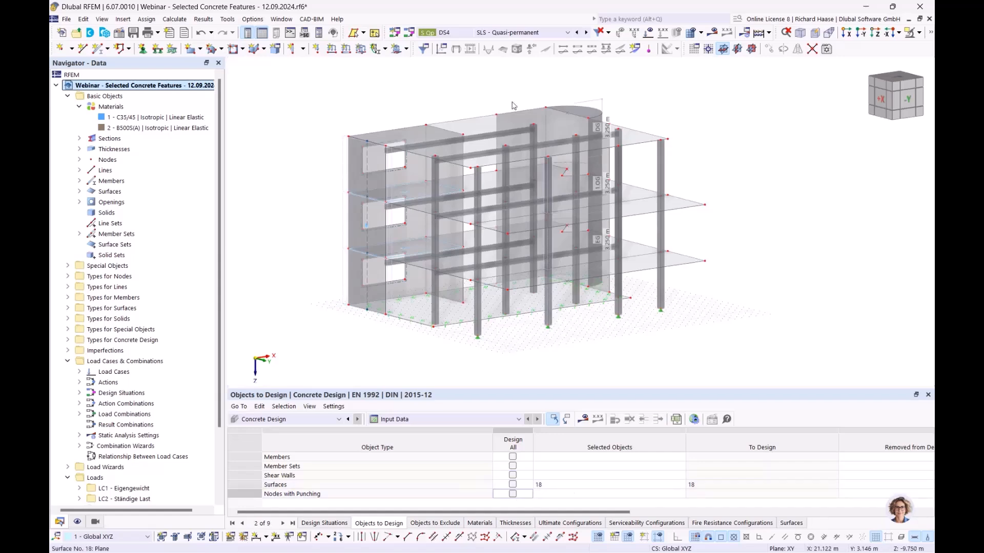
left_click(505, 129)
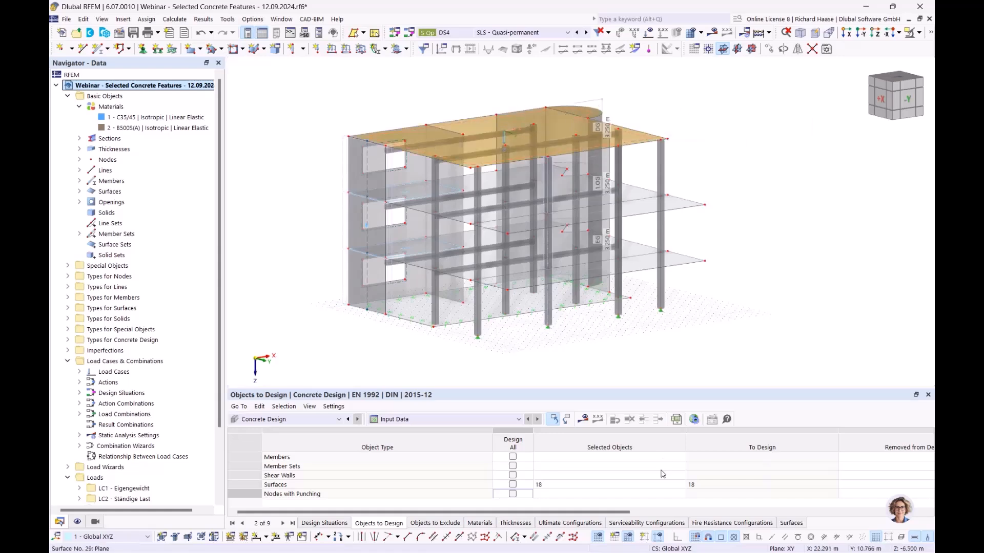
- Calculate CO1–CO5 and the surface 18 design, then orbit to a steeper view of the top slab
left_click(585, 419)
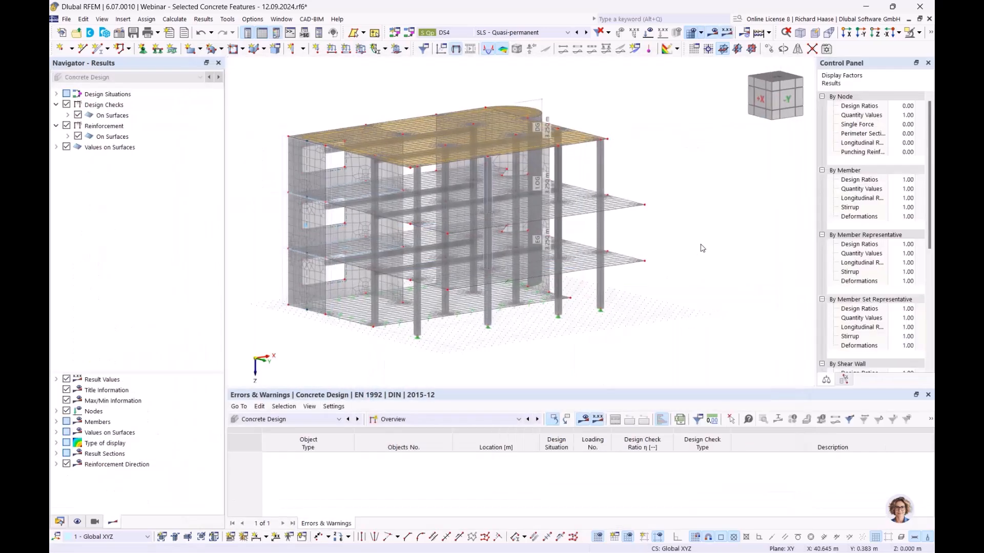
middle_click_drag(675, 198, 676, 242, "ctrl")
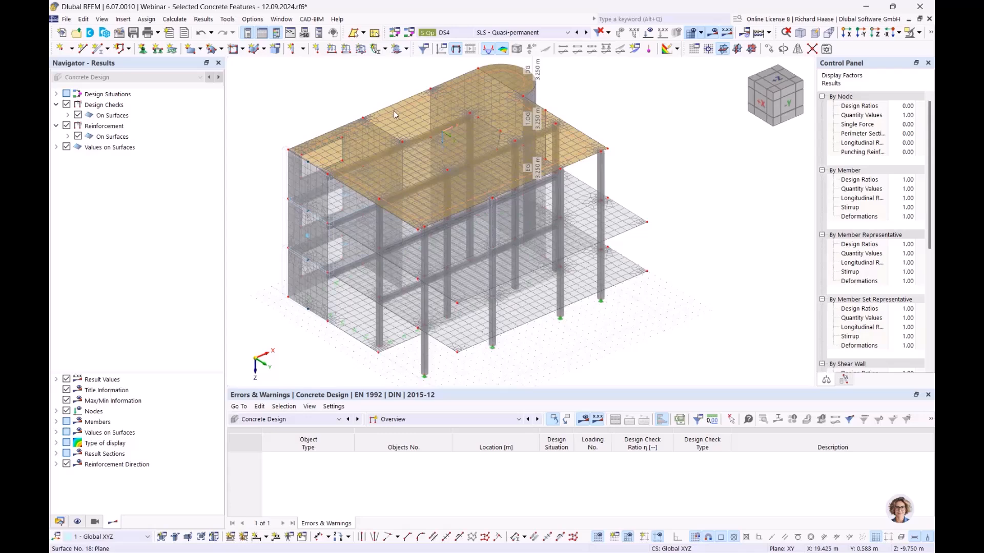
middle_click_drag(388, 112, 396, 112, "ctrl")
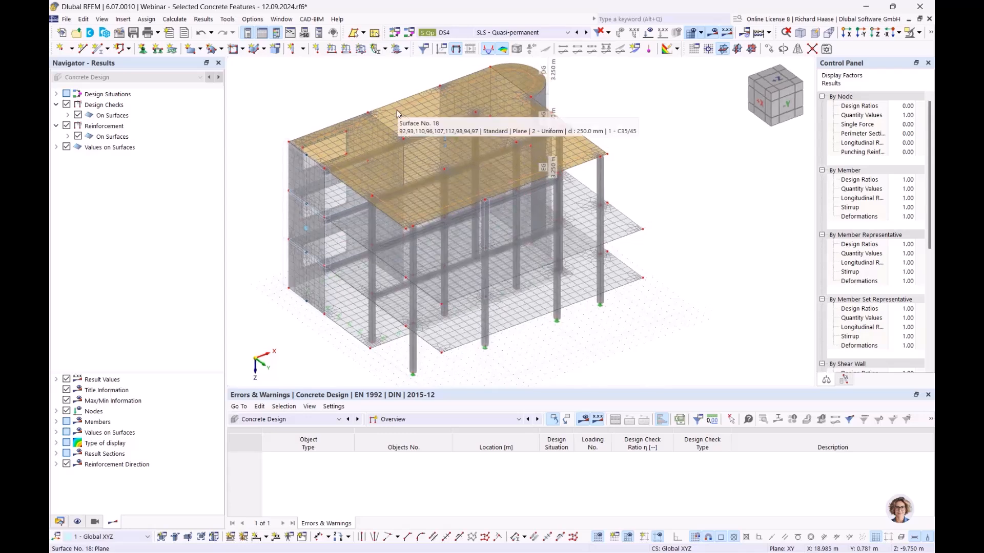
double_click(396, 109)
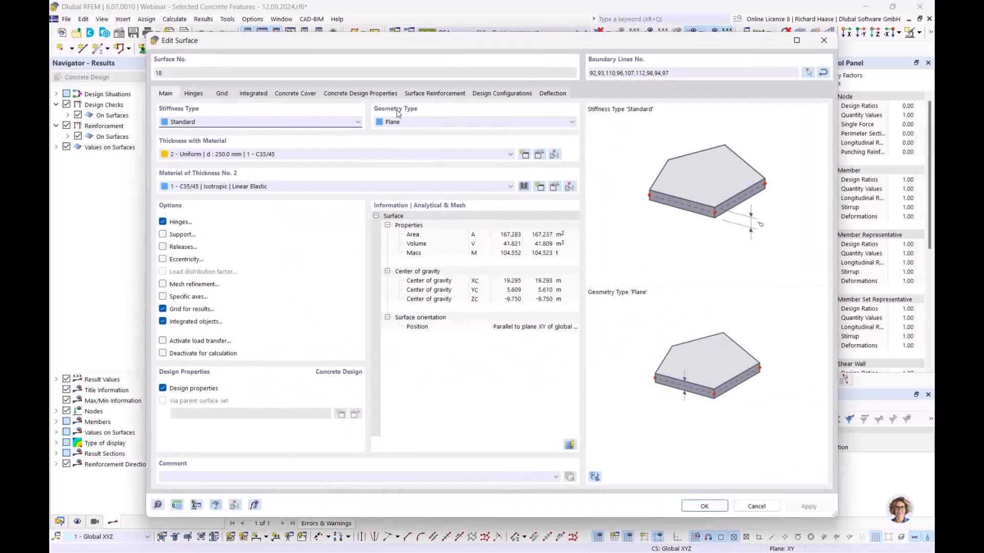
- Open surface 18's bottom 8 mm reinforcement at 0.150 m spacing for editing
left_click(435, 93)
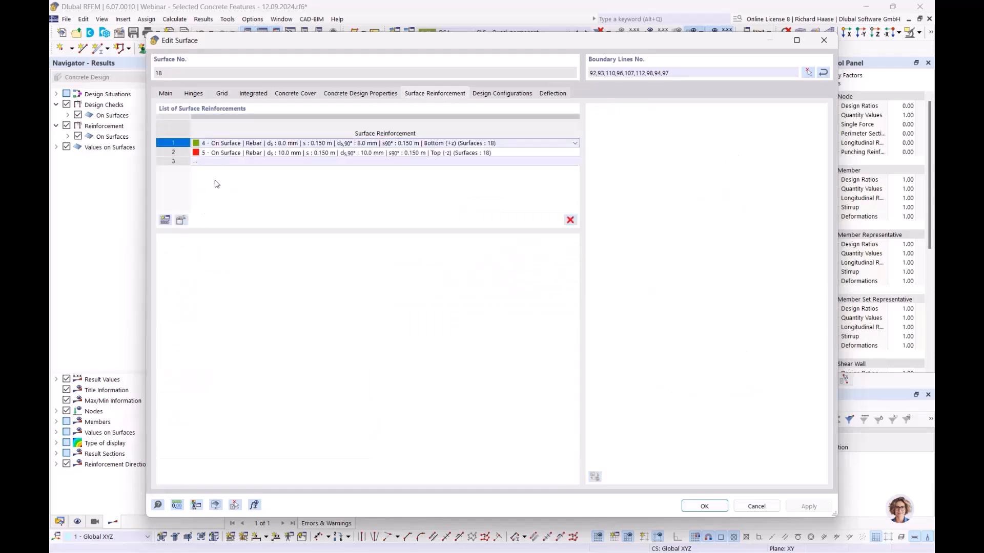
left_click(182, 220)
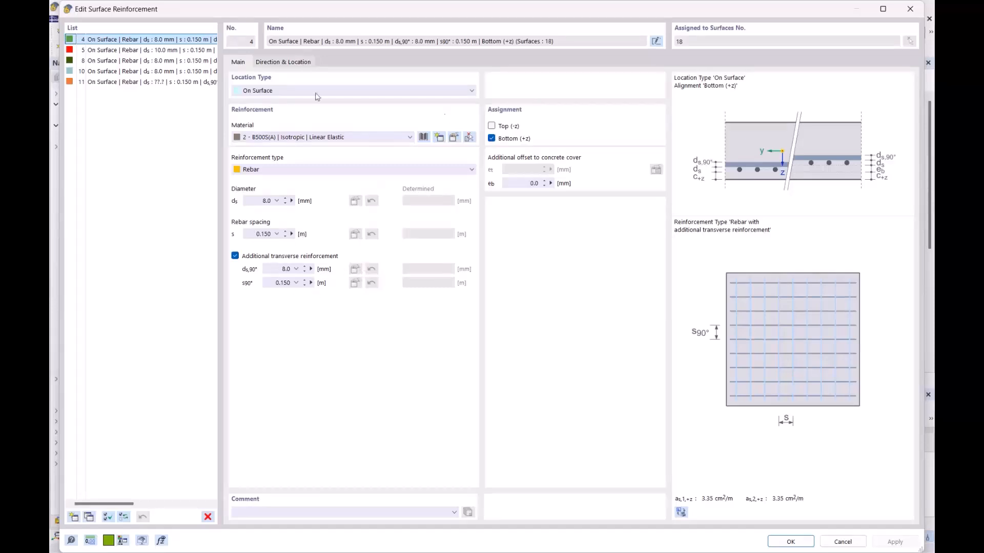
- Check top reinforcement 5 (10 mm at 0.150 m) and its location types, then close both windows unchanged
left_click(149, 51)
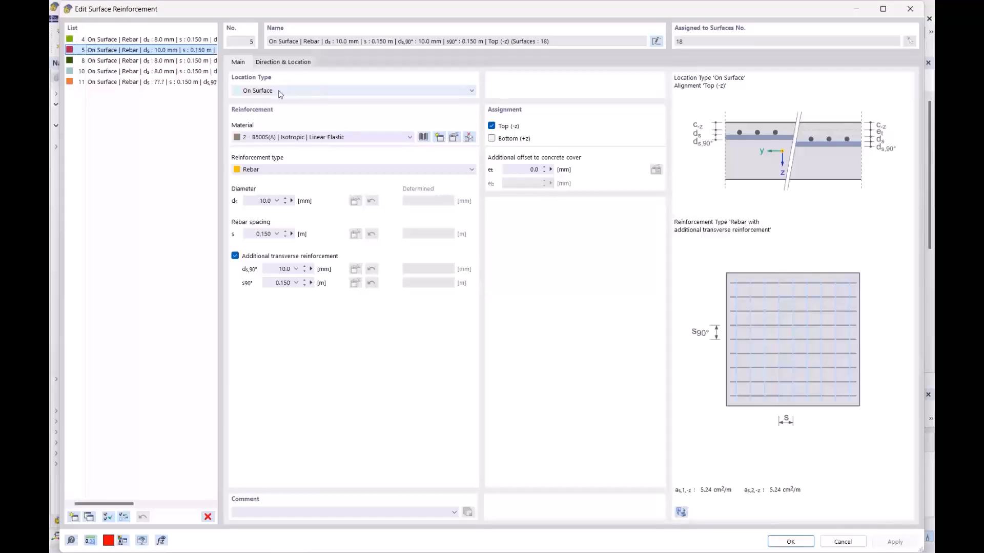
left_click(167, 42)
left_click(168, 49)
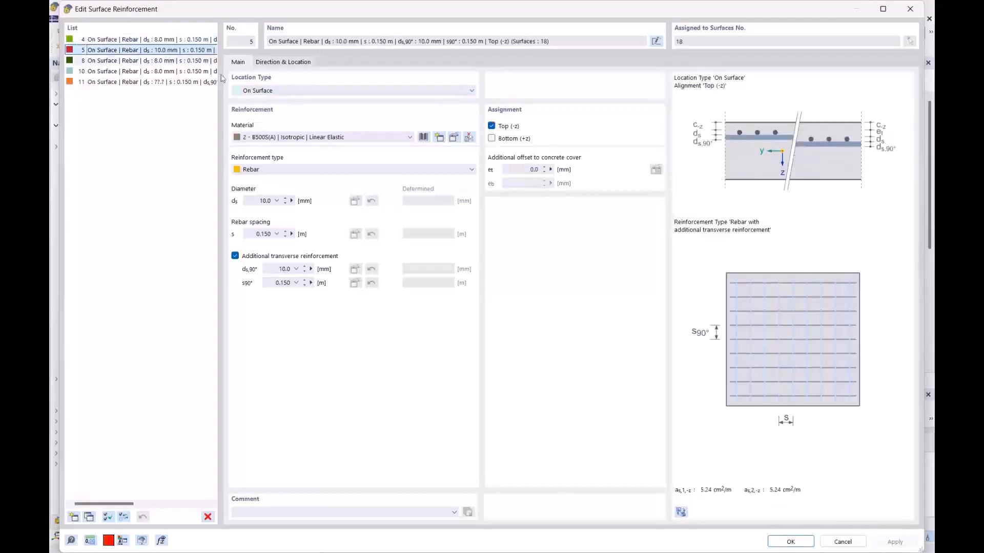
left_click(291, 93)
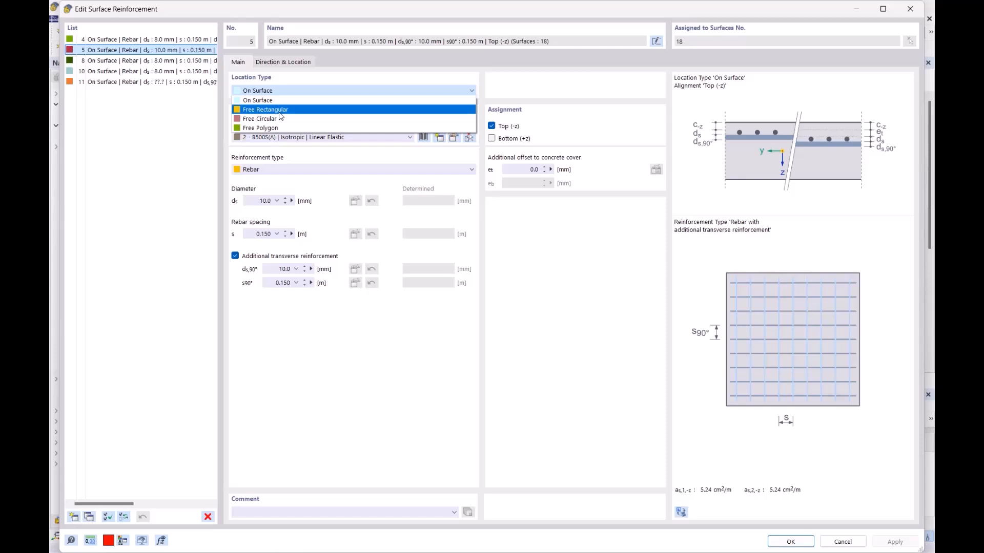
left_click(329, 328)
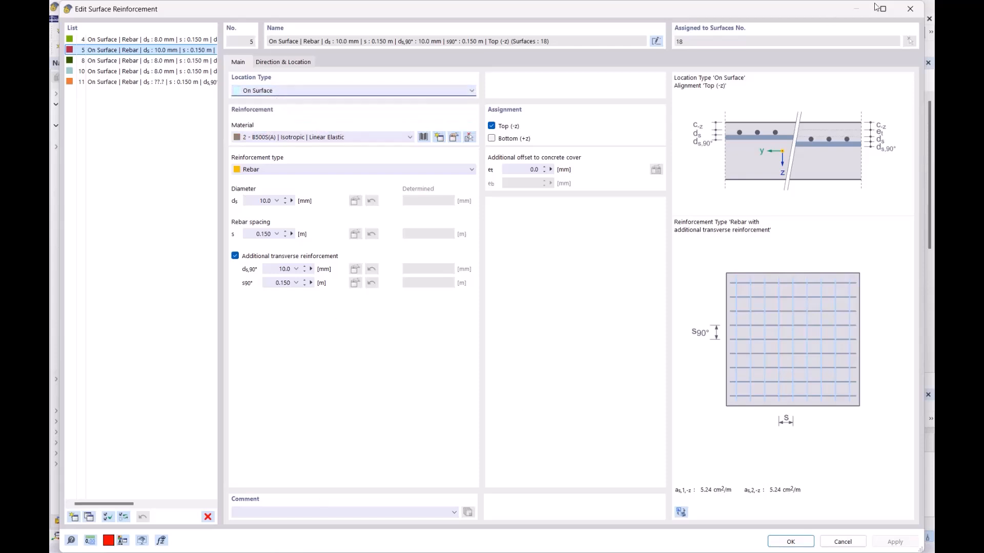
left_click(910, 9)
left_click(824, 41)
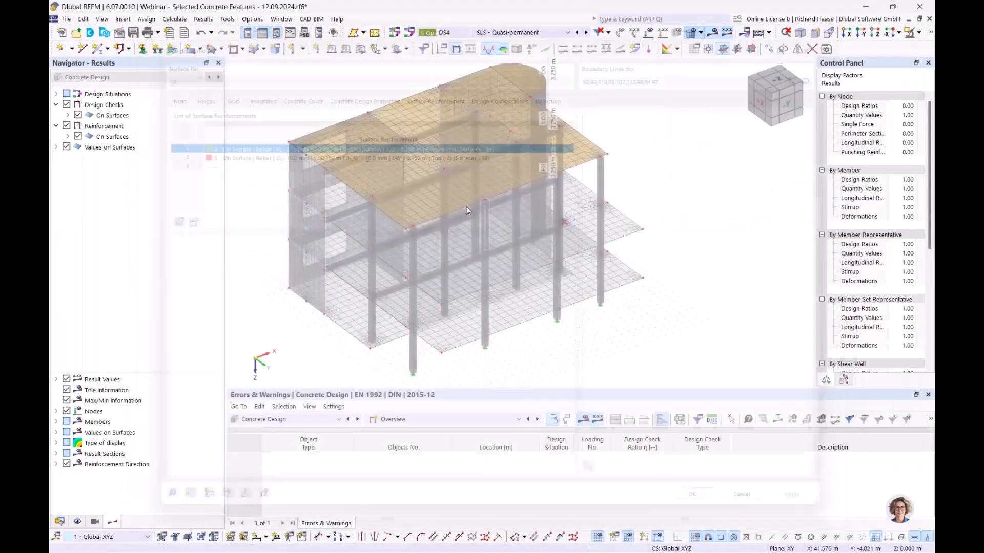
- Make the model transparent and expand the Concrete Design surface reinforcement display options
left_click(79, 520)
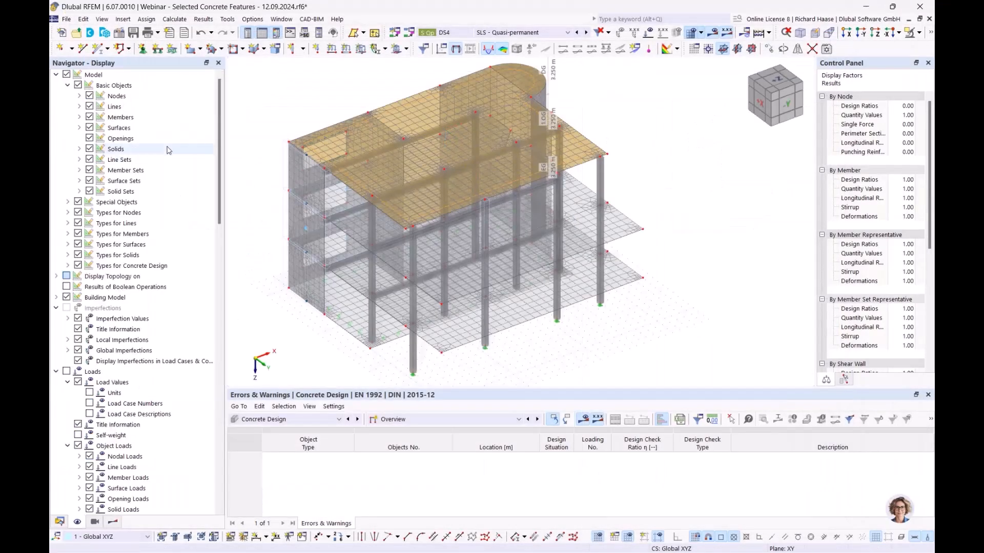
left_click(68, 265)
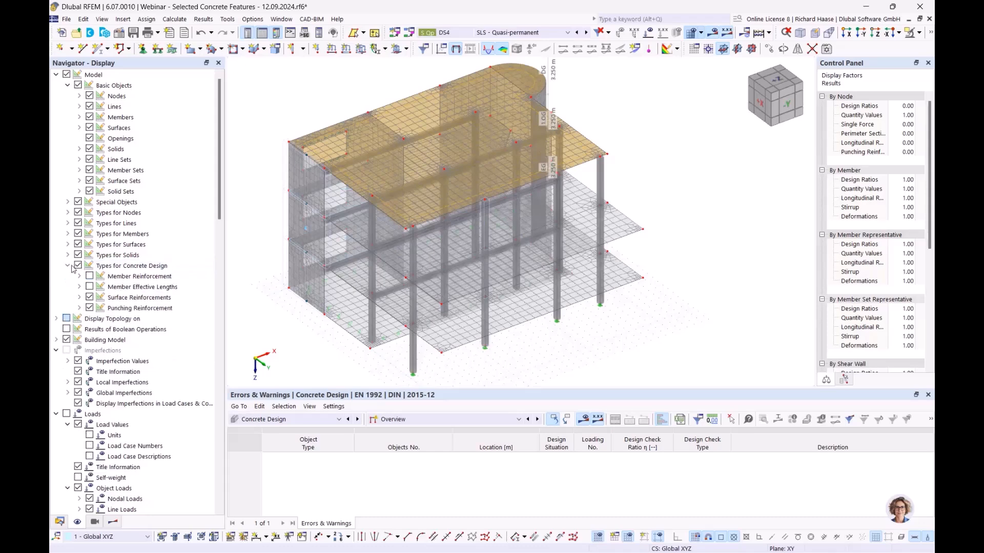
left_click(80, 298)
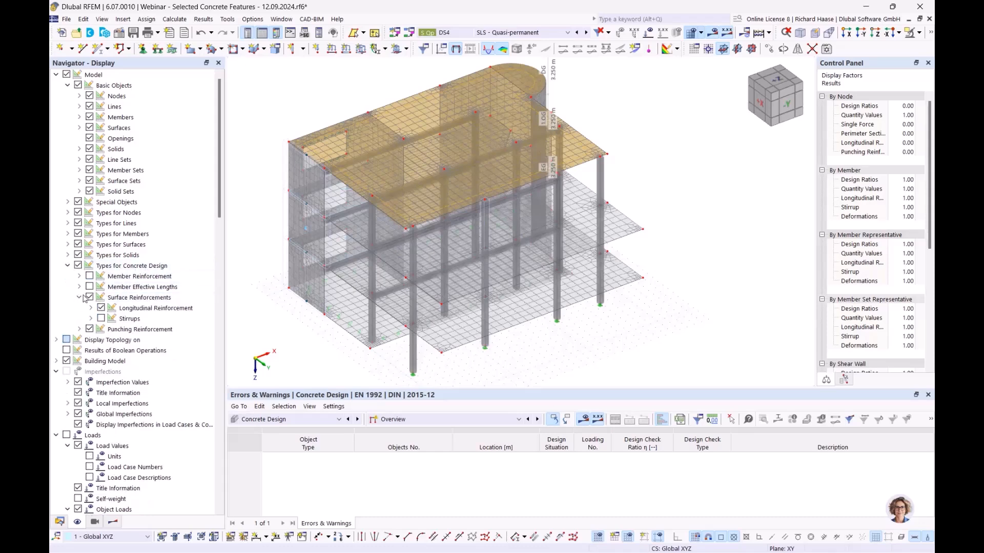
left_click(91, 309)
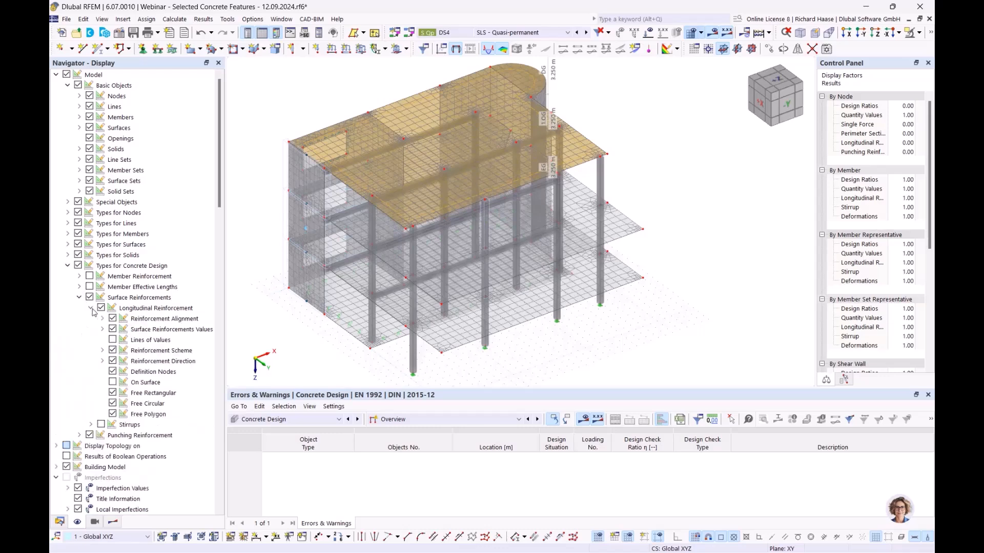
left_click(92, 308)
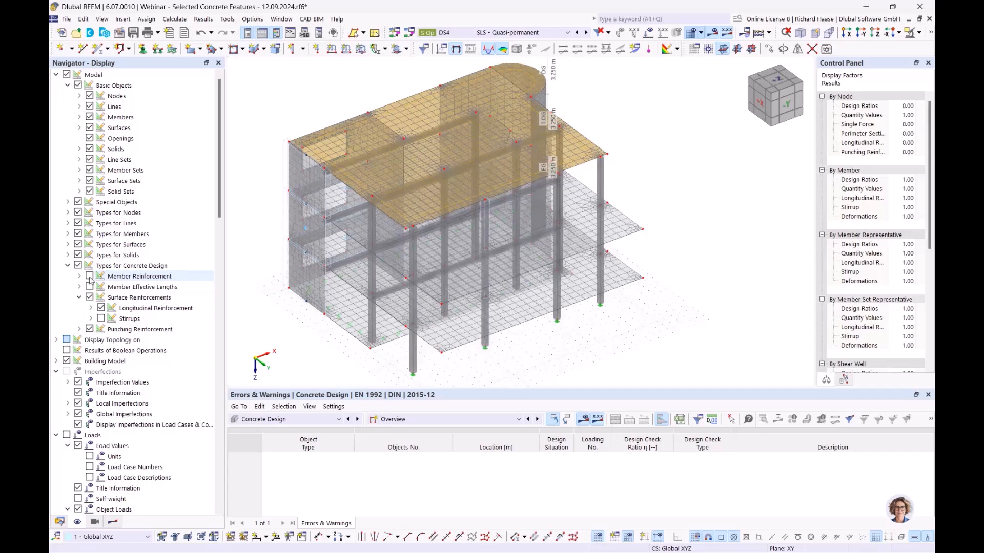
left_click(623, 125)
middle_click_drag(474, 160, 499, 150, "ctrl")
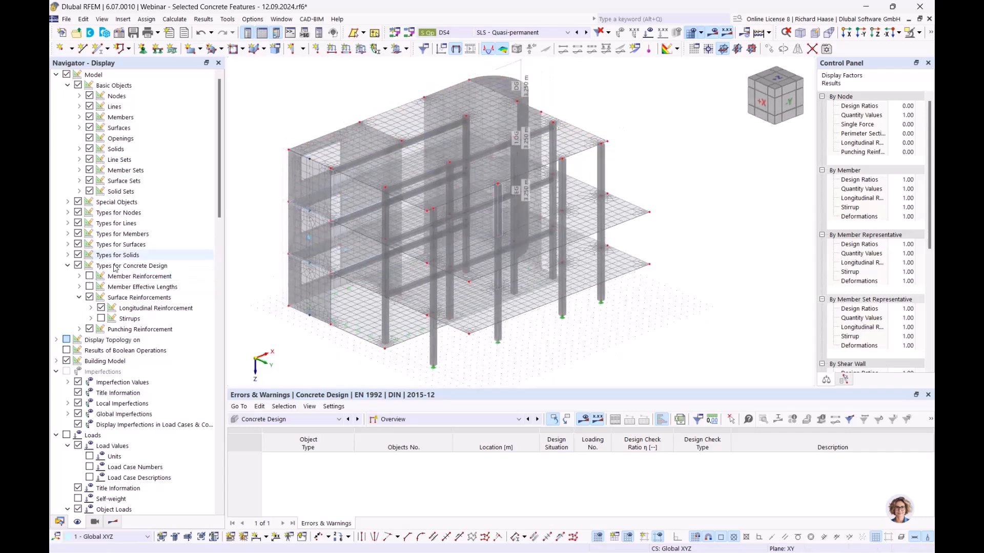
left_click(139, 298)
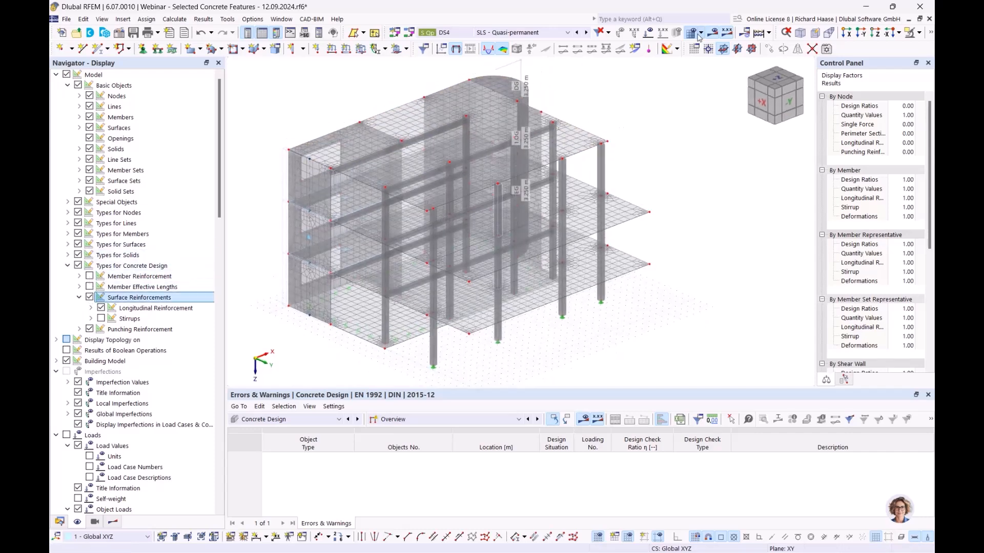
left_click(931, 33)
left_click(786, 47)
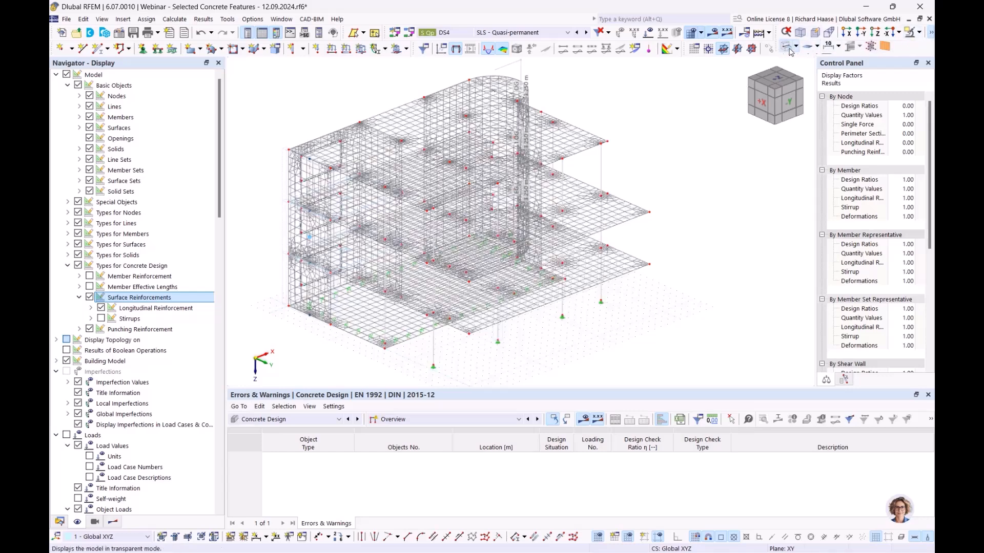
- Display longitudinal reinforcement On Surface (5.24, 3.35, 32.72) and expand the model's Surfaces list
left_click(91, 308)
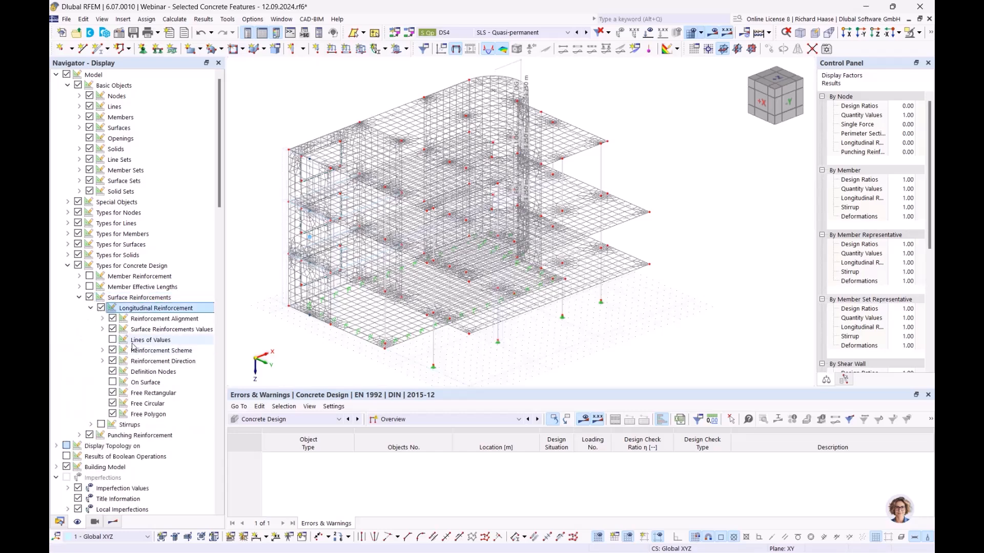
left_click(102, 319)
left_click(102, 318)
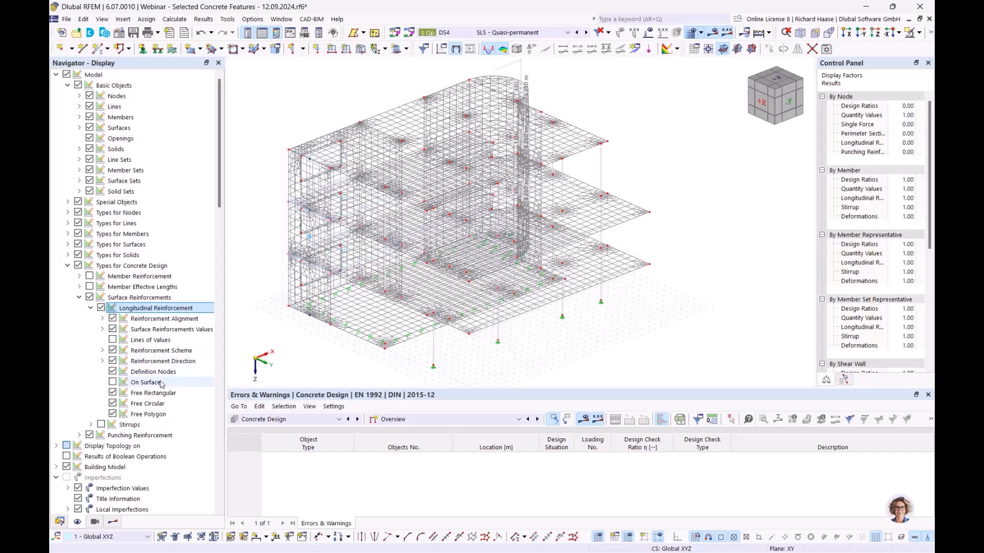
left_click(144, 383)
left_click(113, 383)
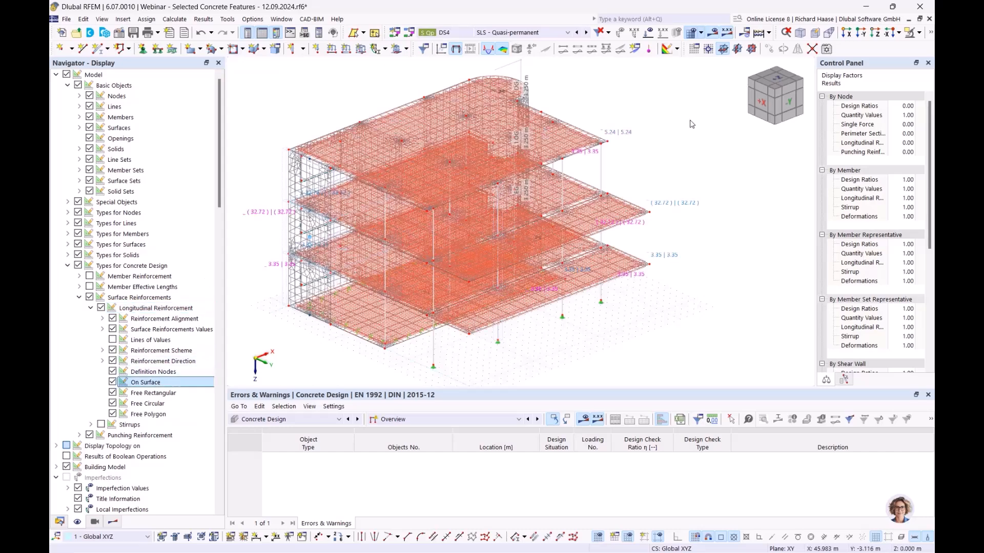
scroll(634, 156, "up", 3)
scroll(634, 157, "up", 3)
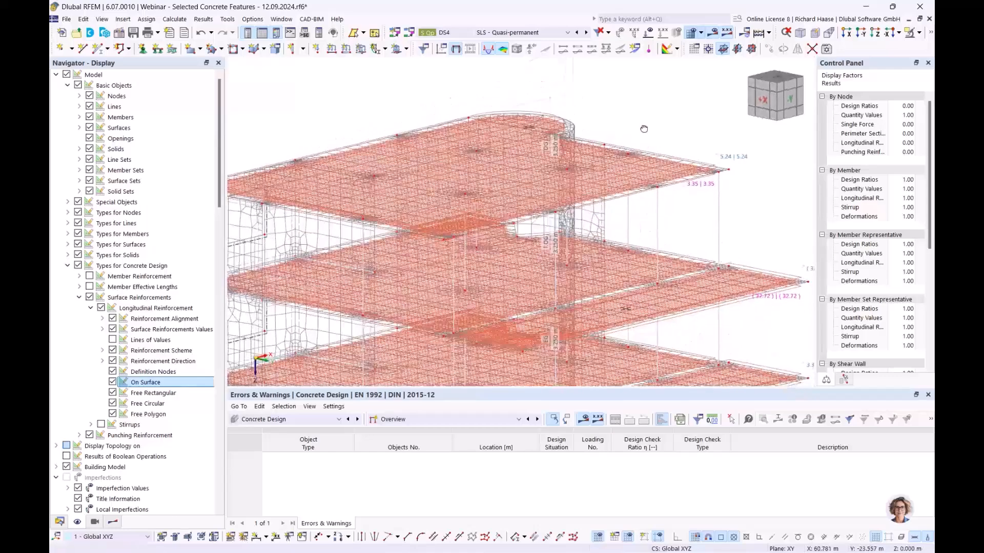
scroll(620, 151, "up", 2)
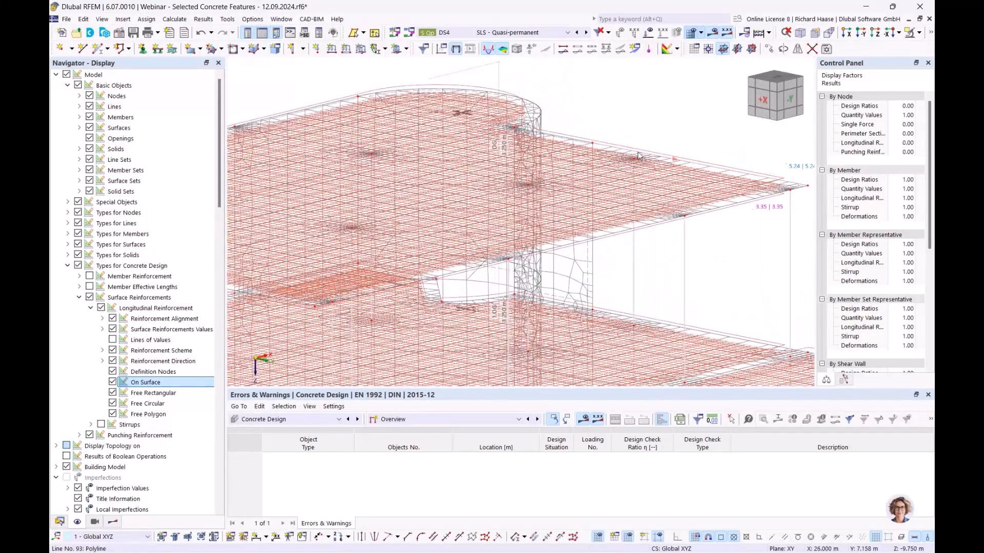
scroll(638, 155, "down", 3)
left_click(60, 521)
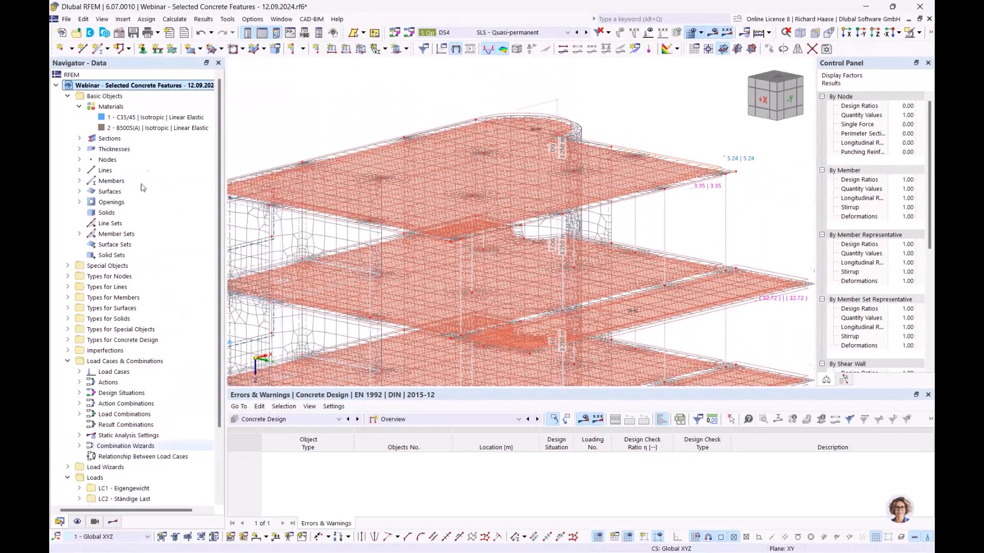
double_click(97, 192)
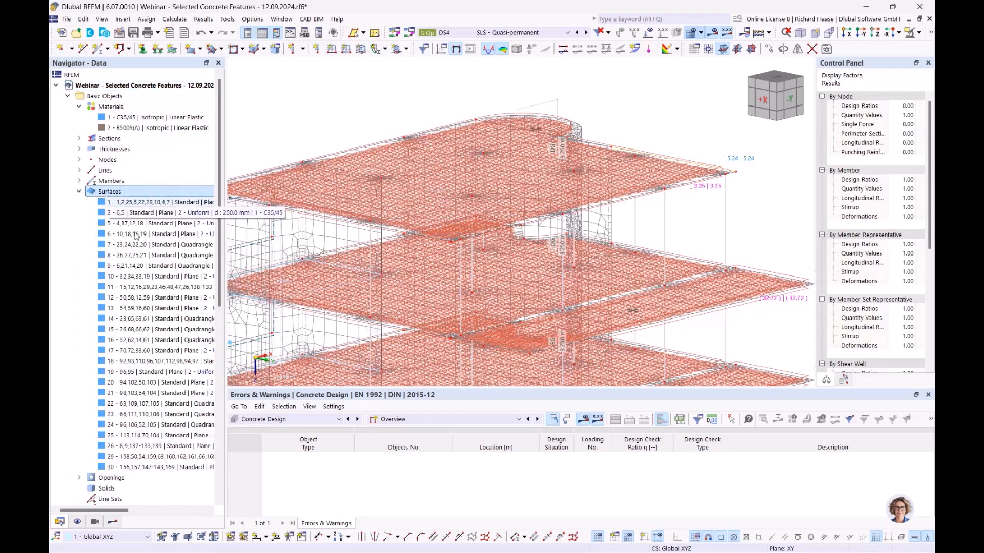
- Isolate surface 18 and zoom onto its 5.24 | 5.24 and 3.35 | 3.35 rebar grids
left_click(131, 365)
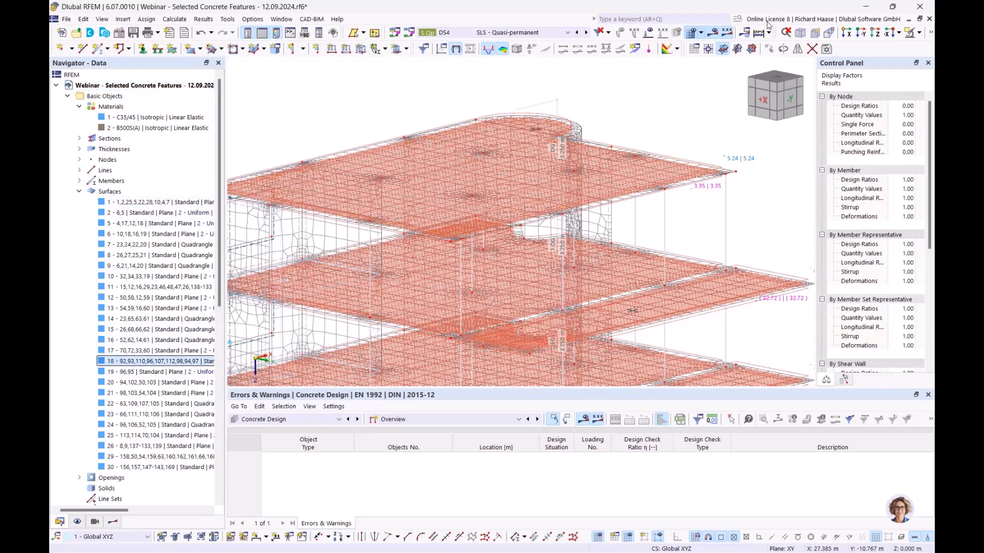
left_click(911, 34)
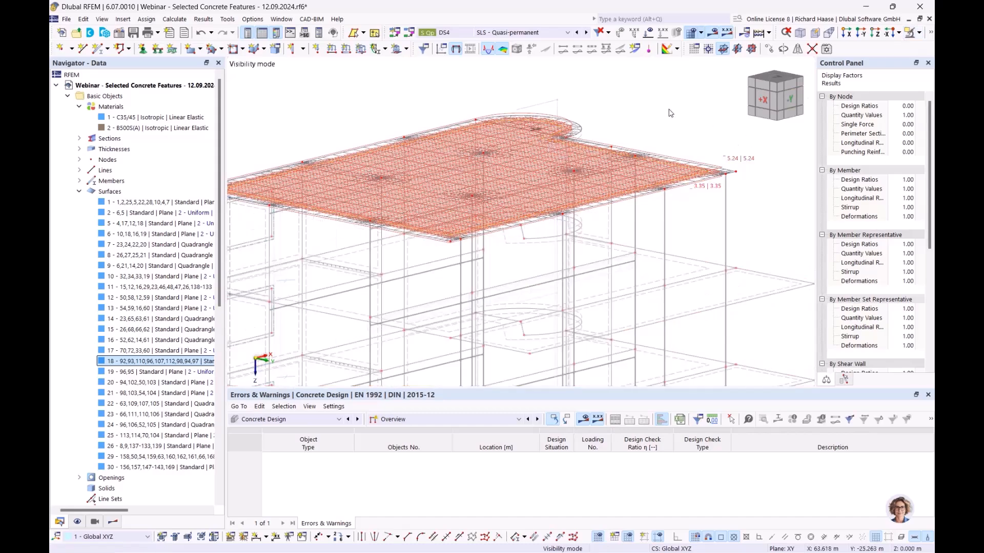
middle_click_drag(640, 131, 610, 148, "ctrl")
scroll(611, 148, "up", 5)
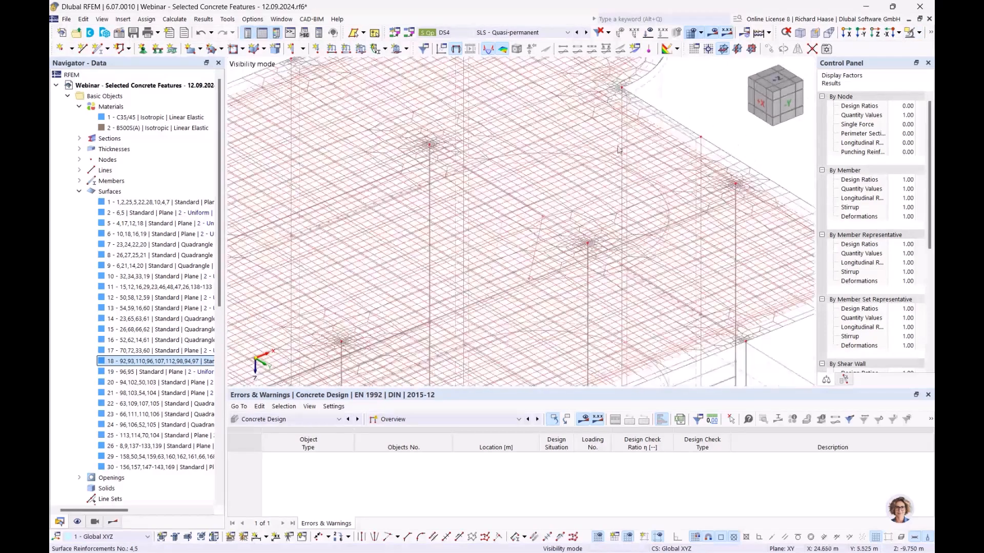
scroll(527, 185, "down", 5)
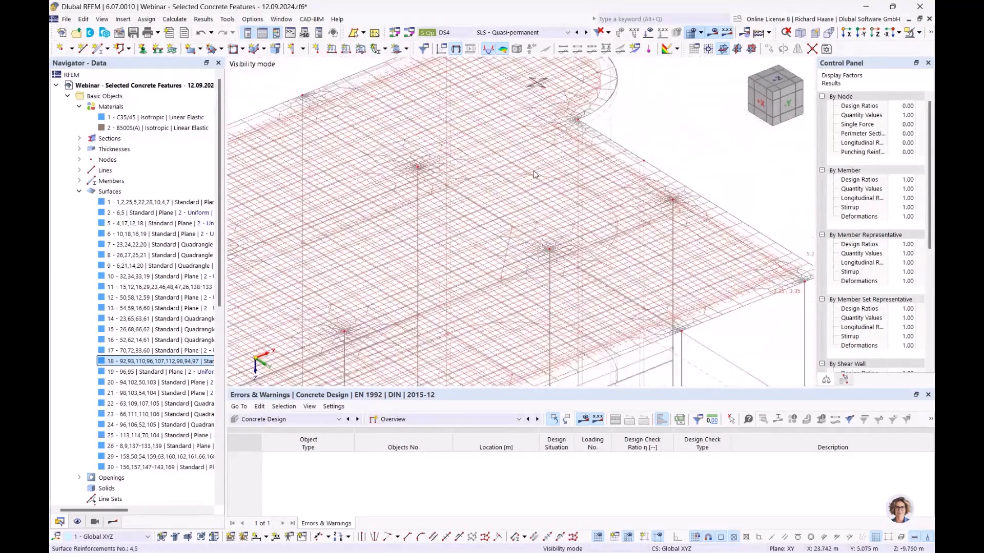
middle_click_drag(659, 125, 664, 120)
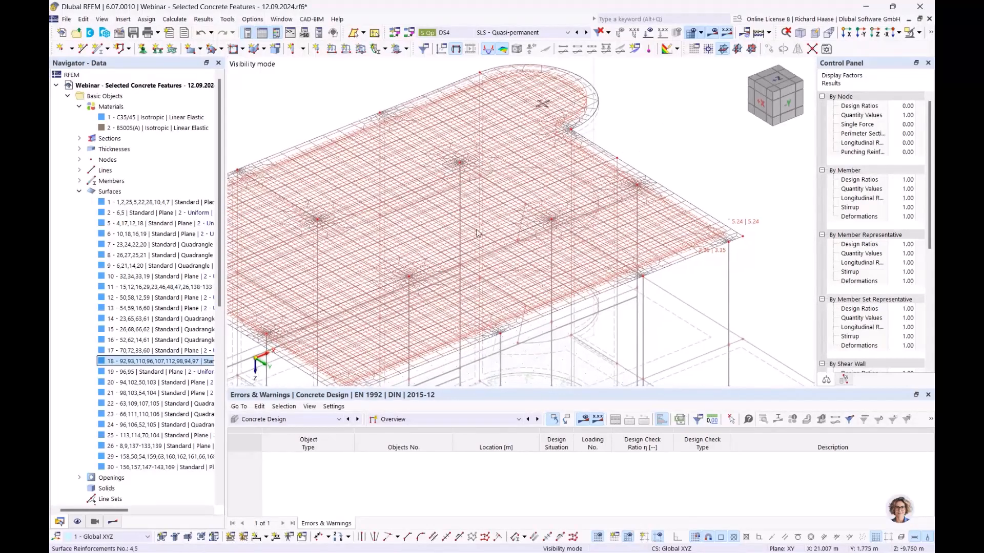
middle_click_drag(742, 276, 642, 252)
scroll(652, 266, "up", 1)
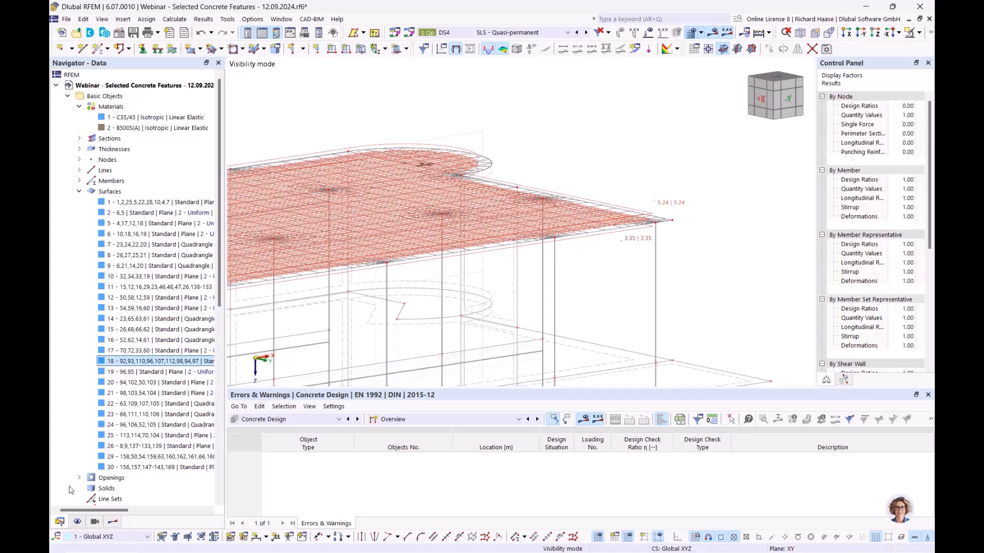
- Uncheck the Concrete Design display types and orbit to a top-down view of slab 18's mesh
left_click(77, 522)
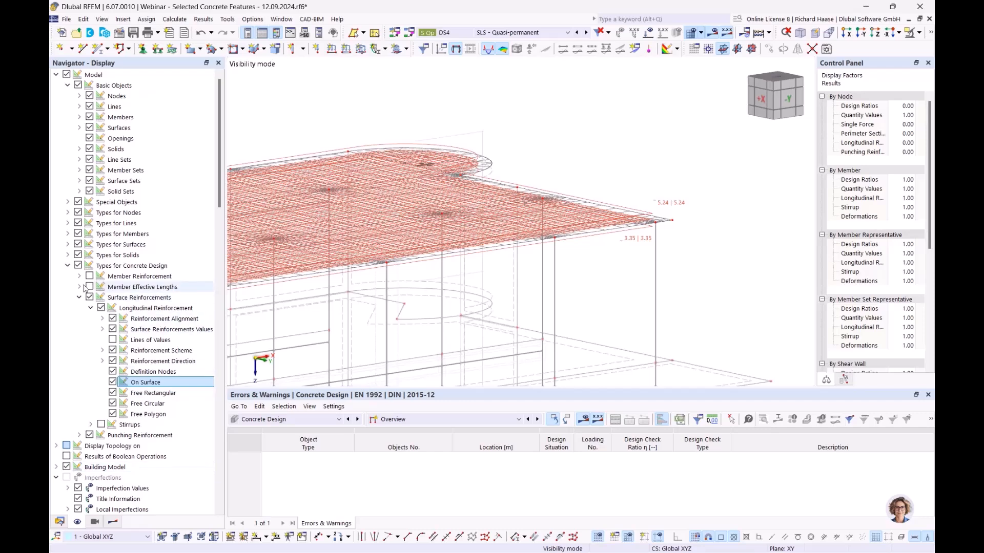
left_click(79, 266)
middle_click_drag(538, 182, 598, 313, "ctrl")
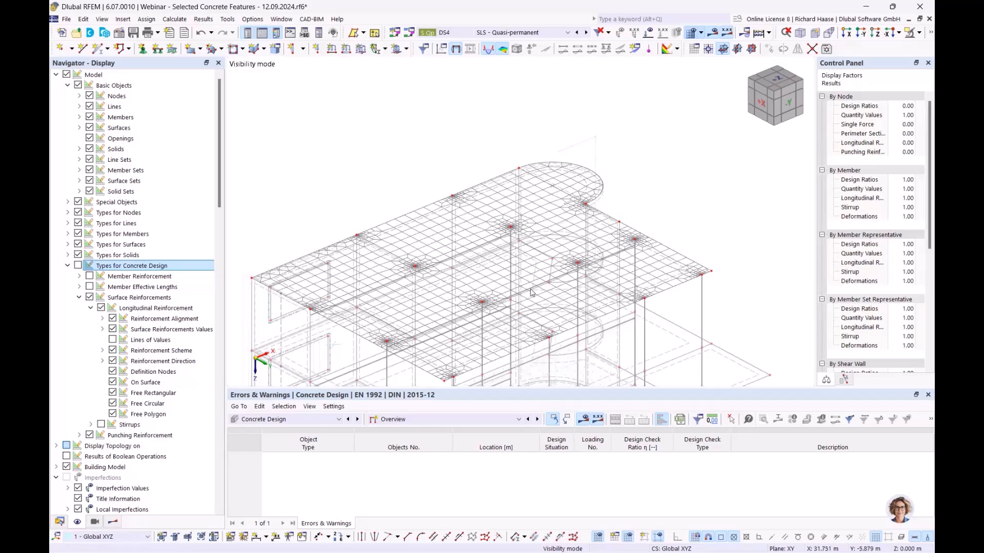
left_click(59, 522)
left_click(419, 421)
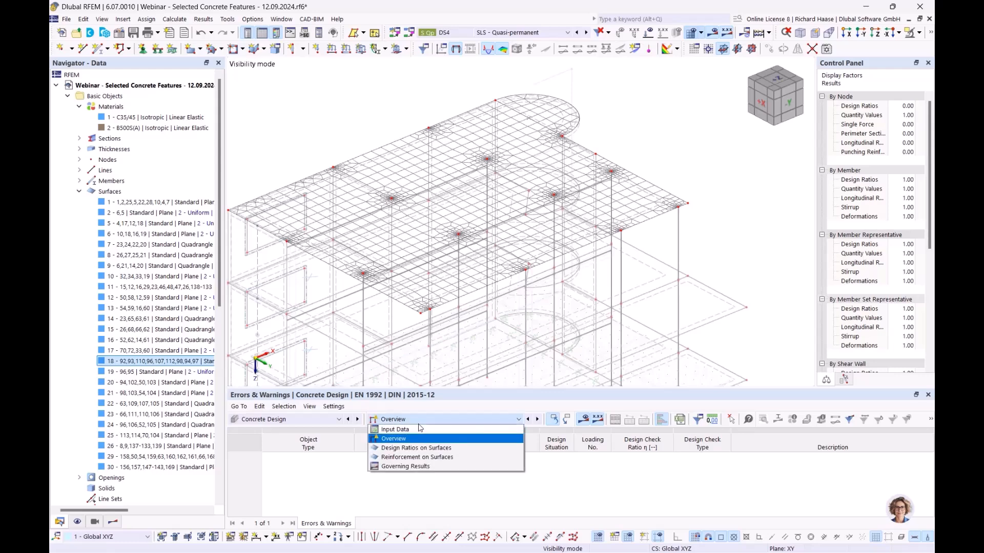
- Browse the surface reinforcement results: required, provided and not covered
left_click(115, 523)
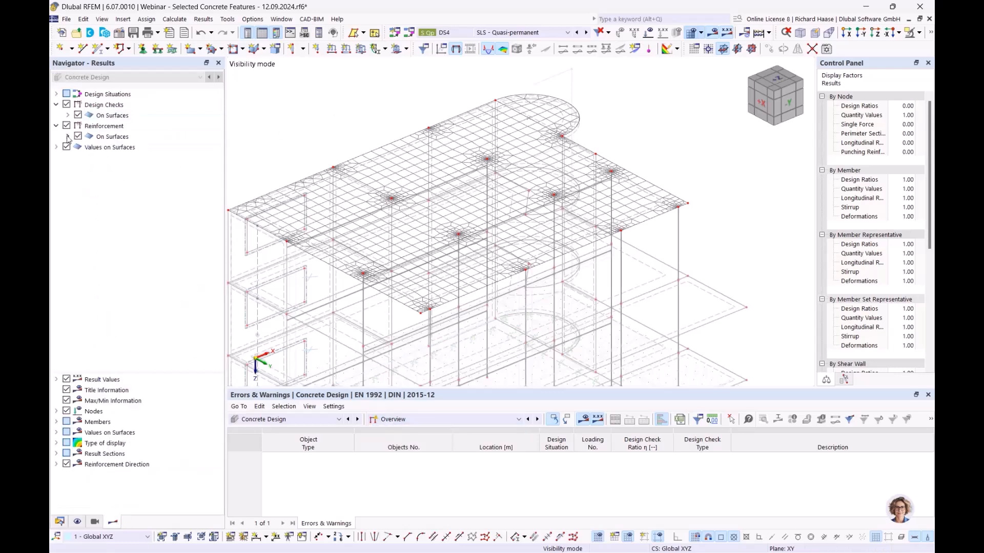
left_click(118, 138)
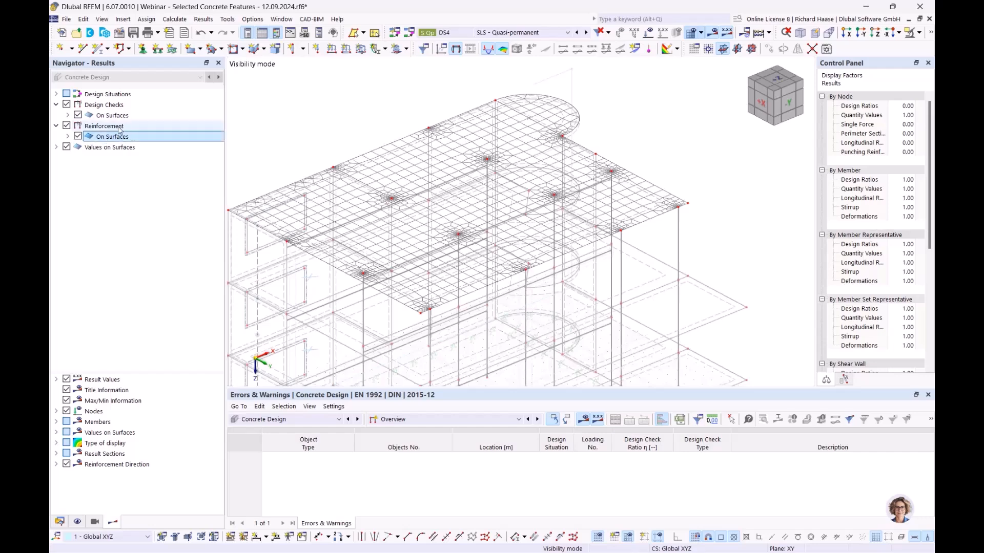
left_click(67, 137)
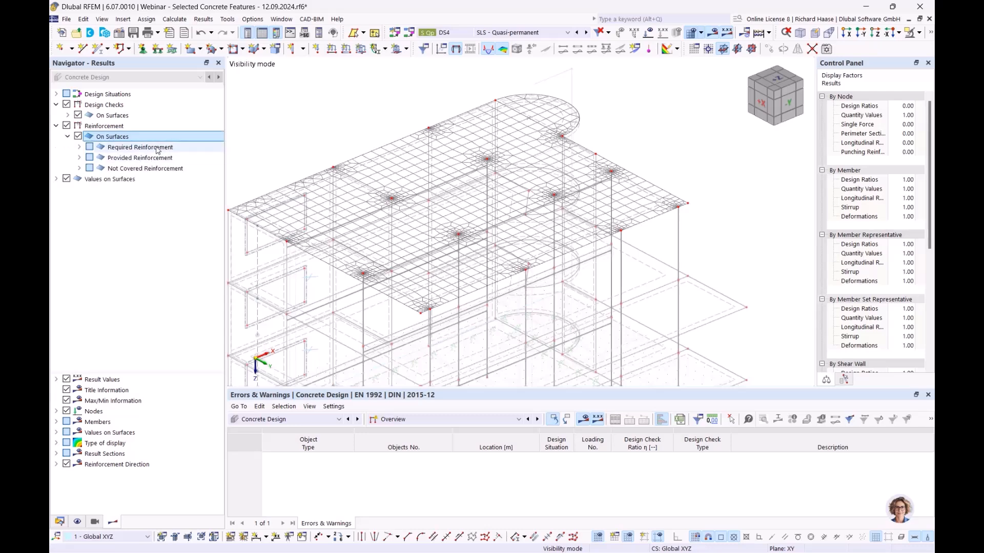
left_click(156, 148)
left_click(151, 158)
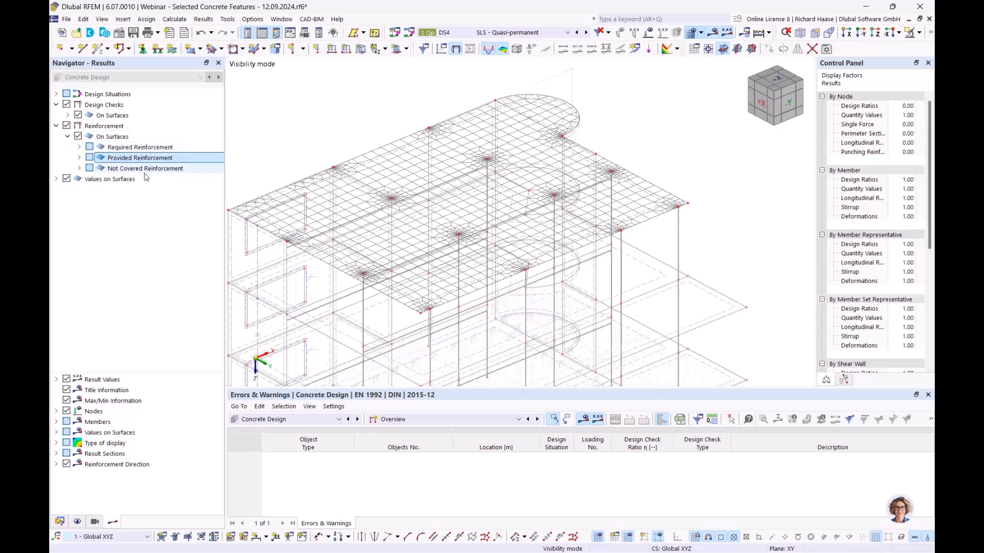
left_click(149, 170)
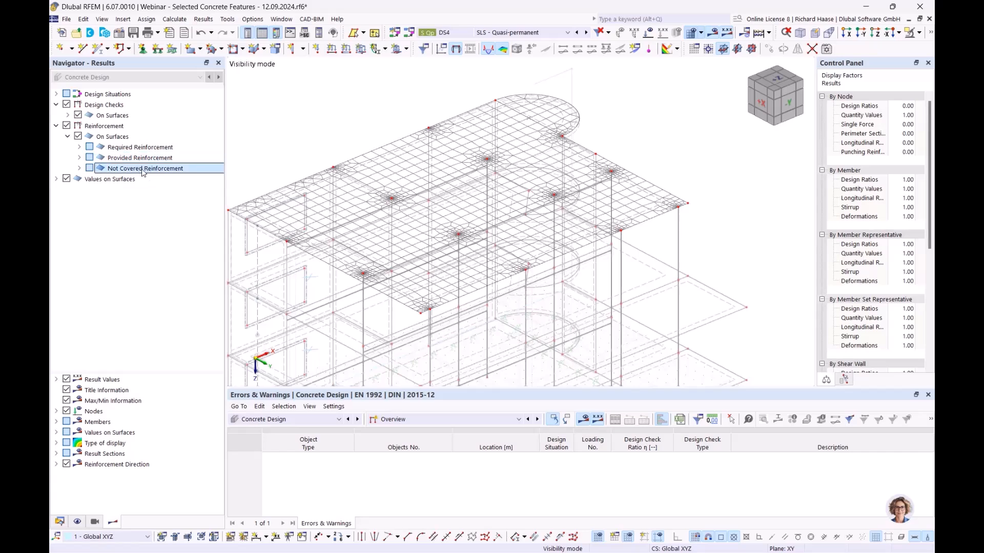
left_click(146, 158)
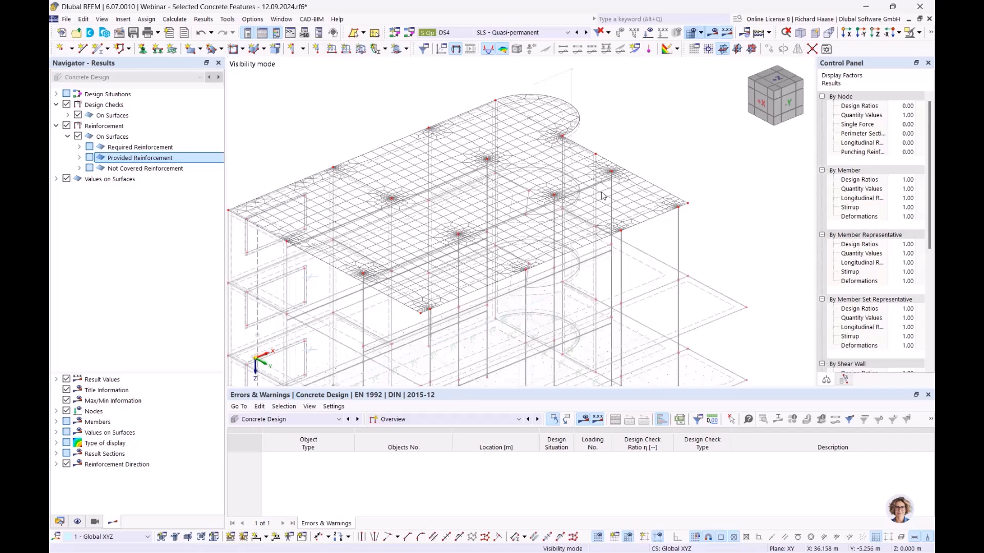
- Plot the required top longitudinal reinforcement as,req,1,-z on slab 18
left_click(79, 148)
left_click(91, 158)
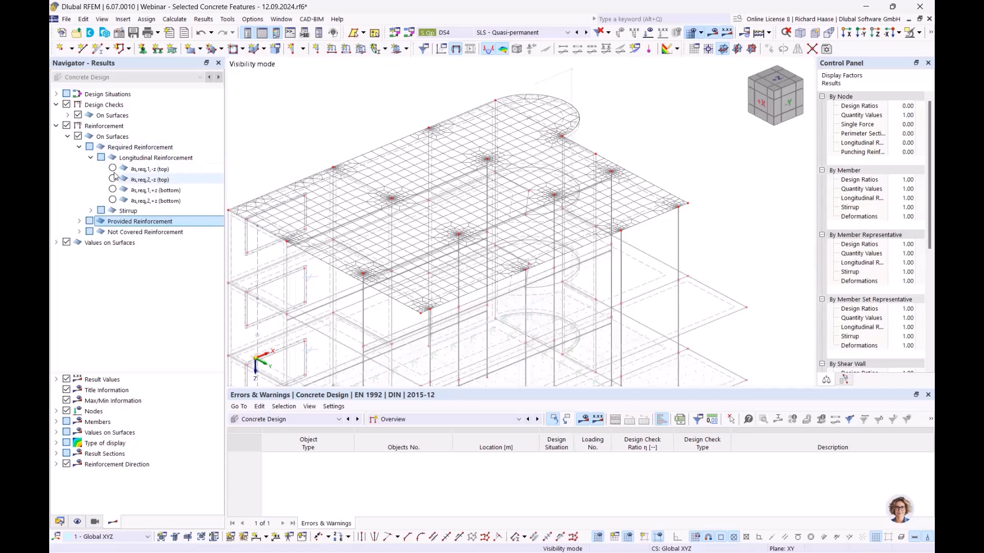
left_click(113, 168)
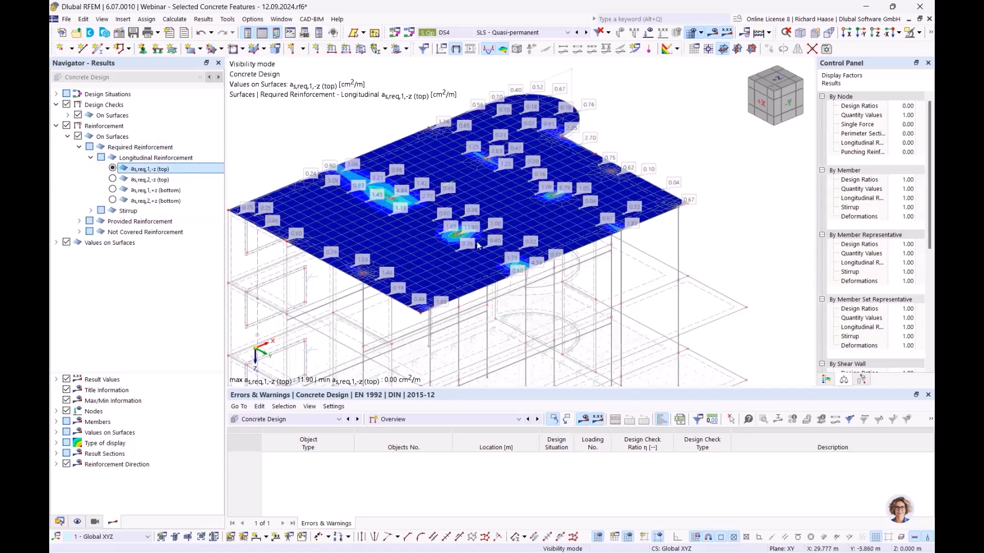
- Cycle through as,req,2,-z, as,req,1,+z and as,req,2,+z, which peaks at 2.91 cm²/m
scroll(472, 241, "up", 3)
scroll(453, 225, "down", 2)
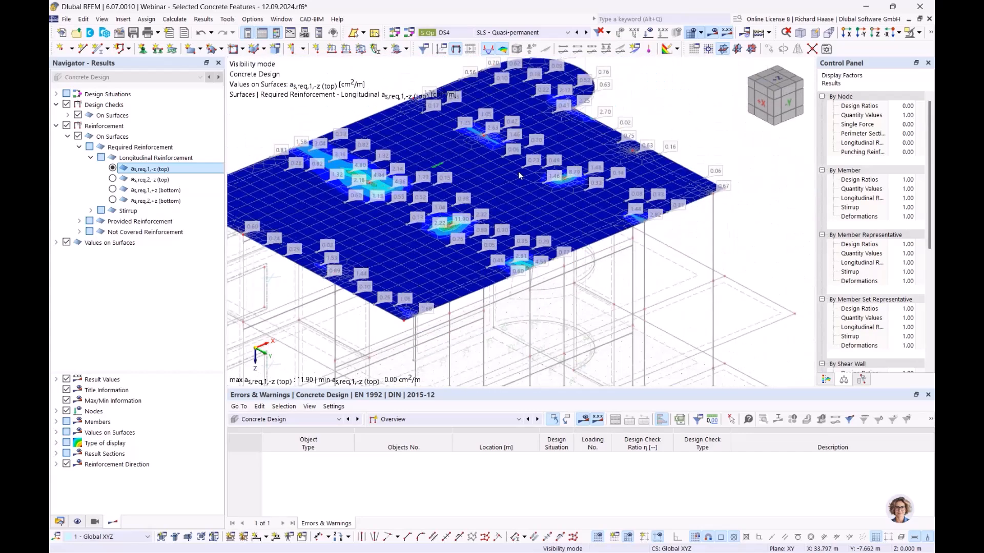
left_click(112, 179)
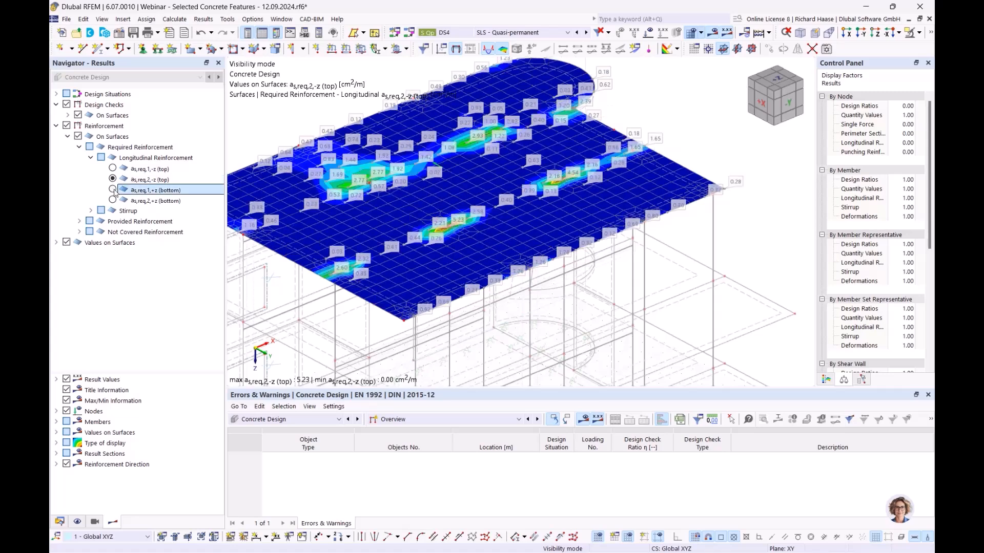
left_click(112, 190)
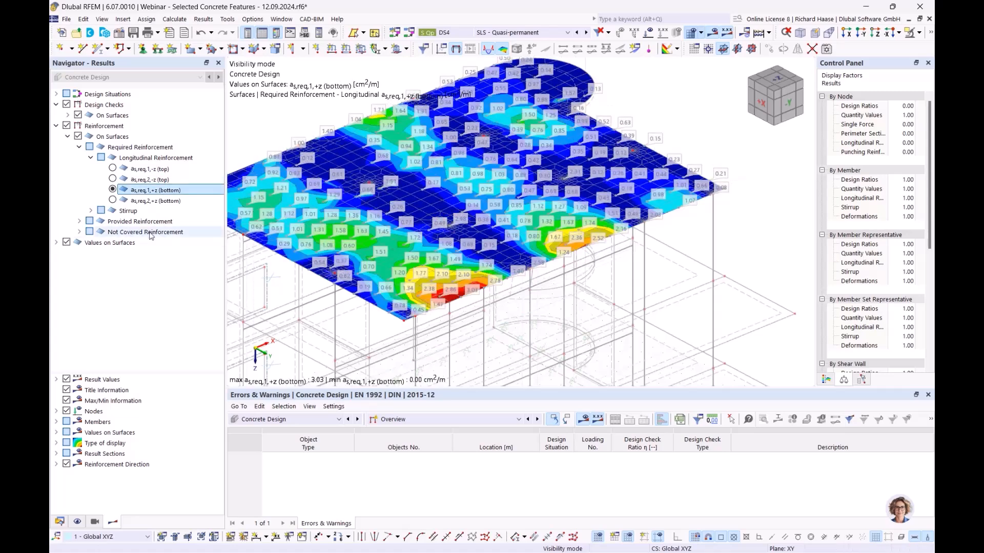
left_click(124, 202)
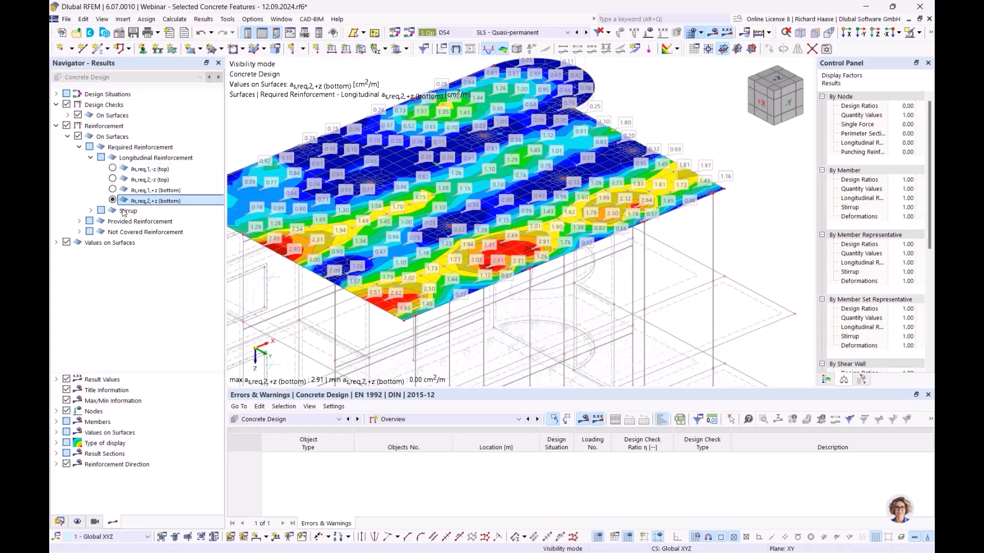
left_click(91, 158)
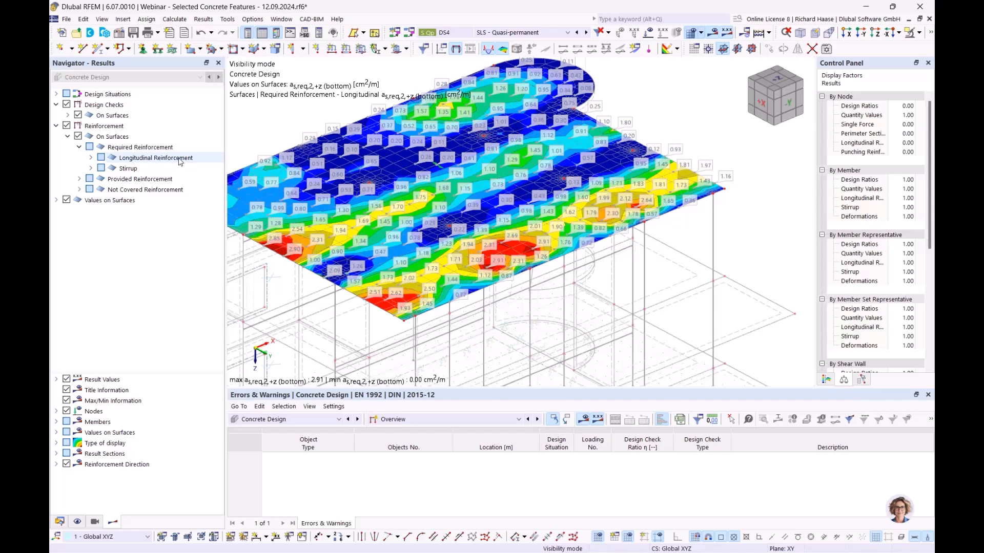
left_click(149, 158)
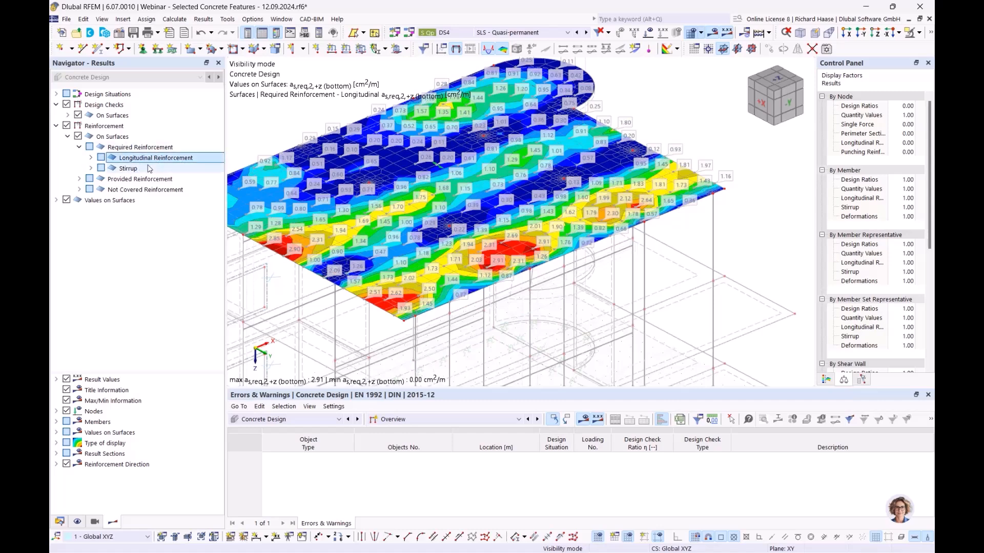
left_click(149, 183)
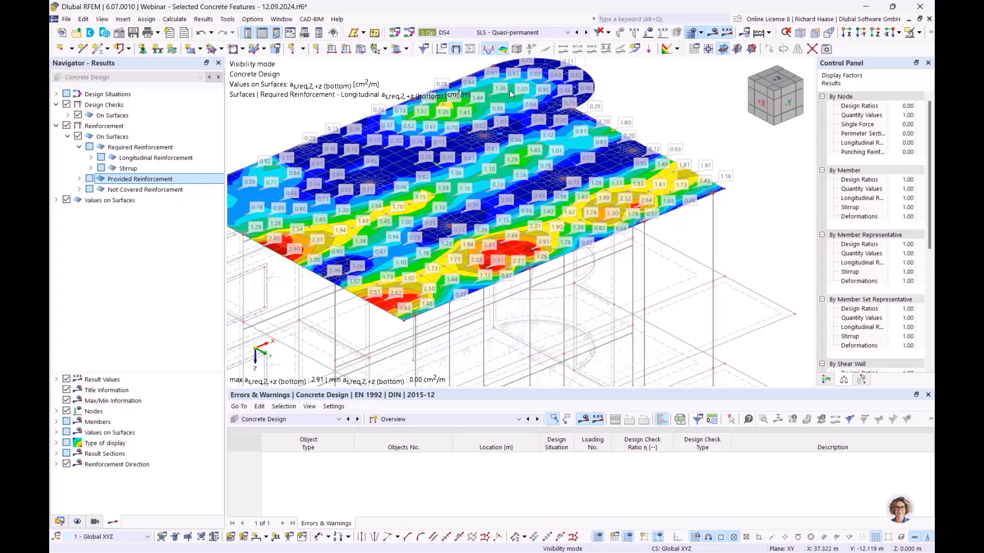
- Display the not-covered top longitudinal reinforcement as,dif,1,-z on slab 18
left_click(79, 190)
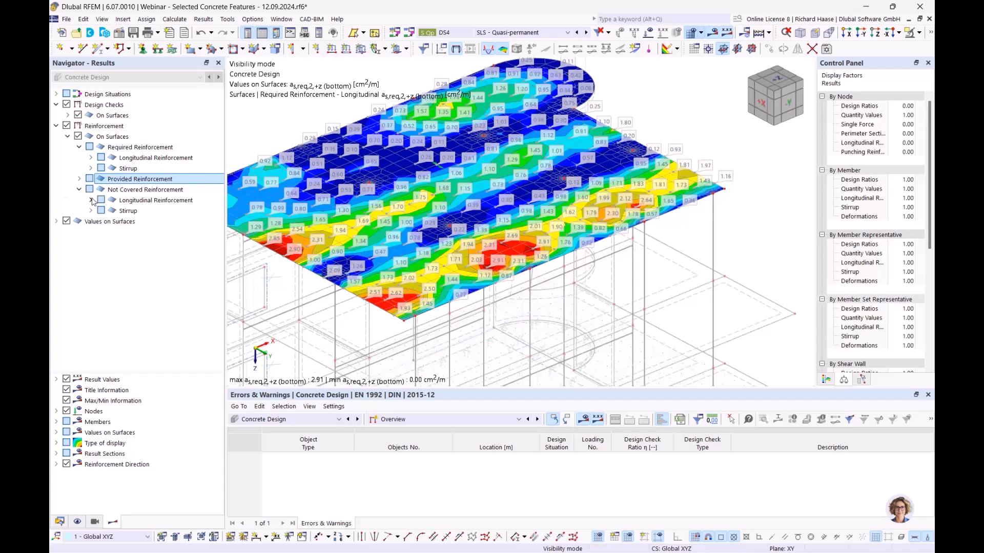
left_click(130, 192)
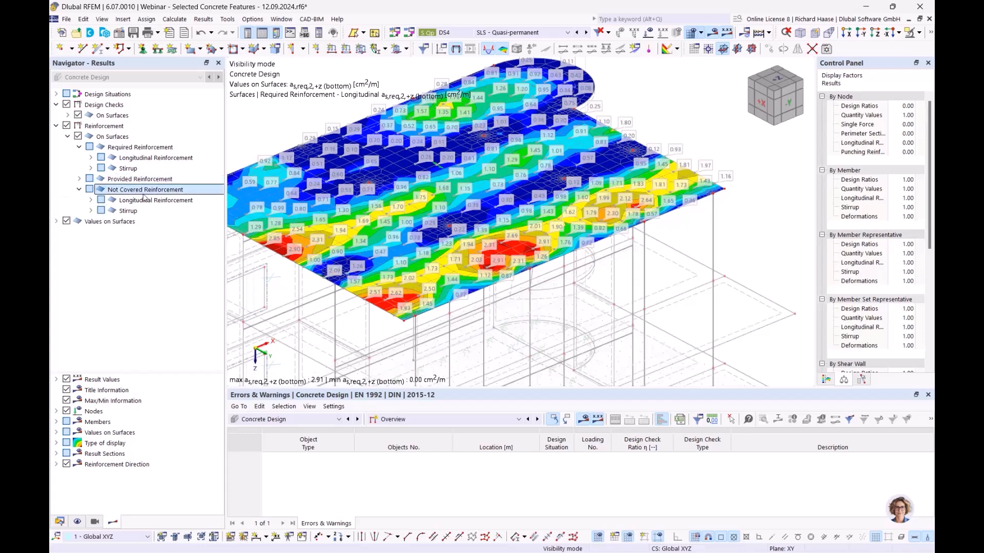
left_click(90, 201)
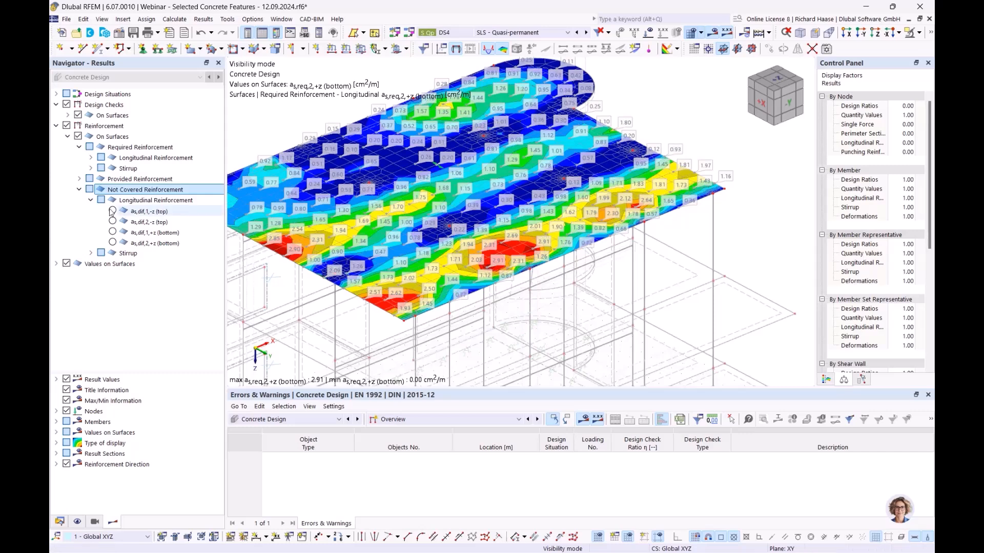
left_click(111, 211)
- Zoom, pan and orbit the view to inspect the uncovered spots peaking at 6.66 cm²/m
scroll(528, 215, "up", 5)
scroll(353, 228, "up", 3)
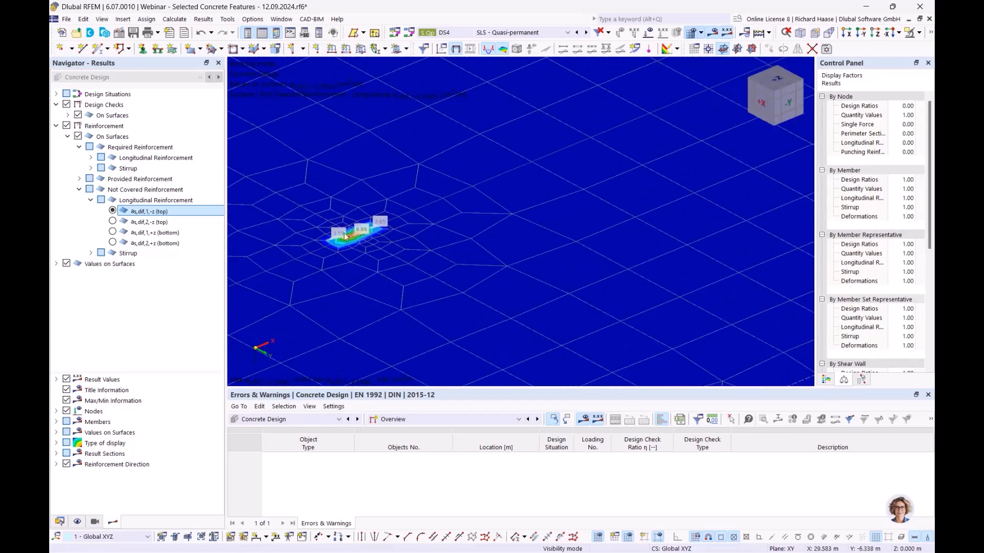
scroll(354, 231, "down", 5)
scroll(578, 147, "up", 5)
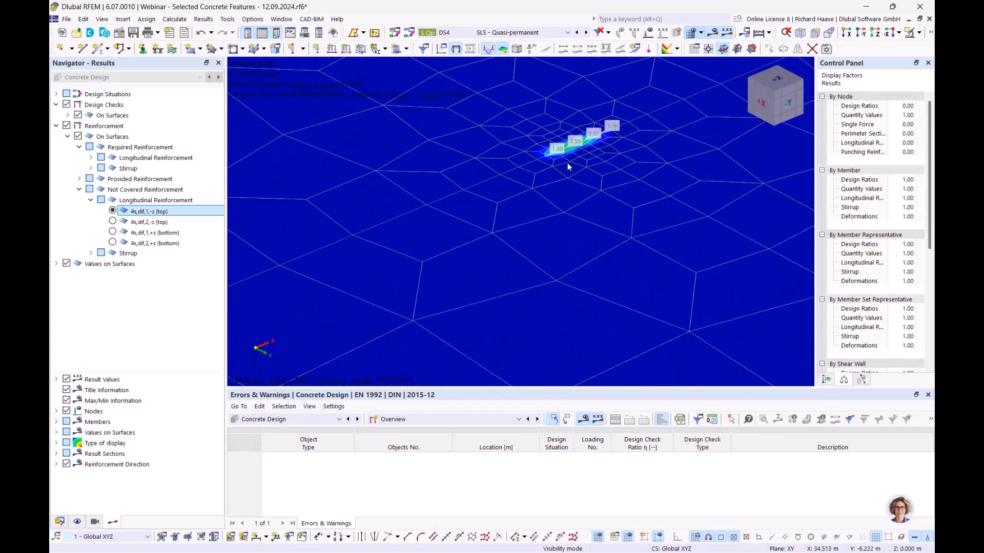
scroll(563, 166, "down", 6)
middle_click_drag(539, 174, 547, 198)
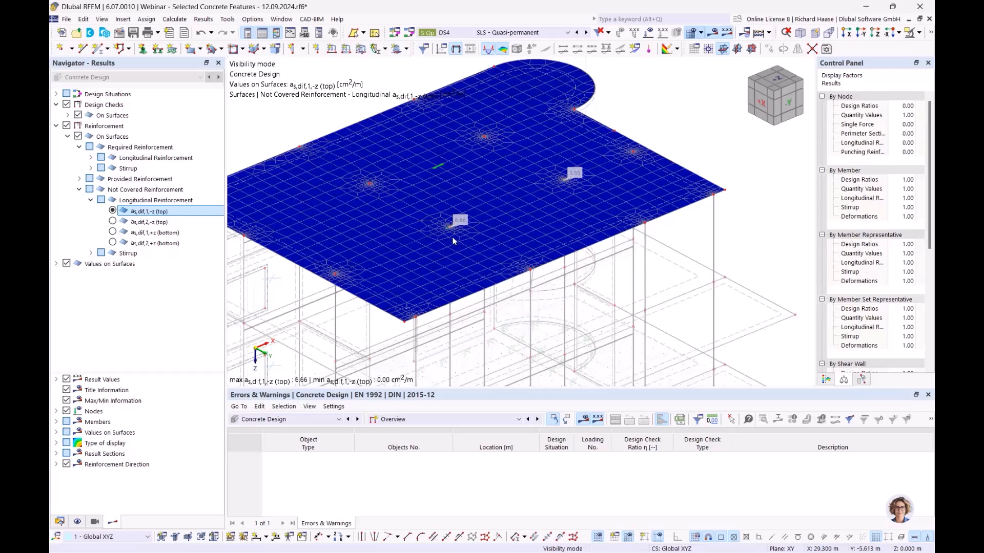
scroll(460, 226, "up", 1)
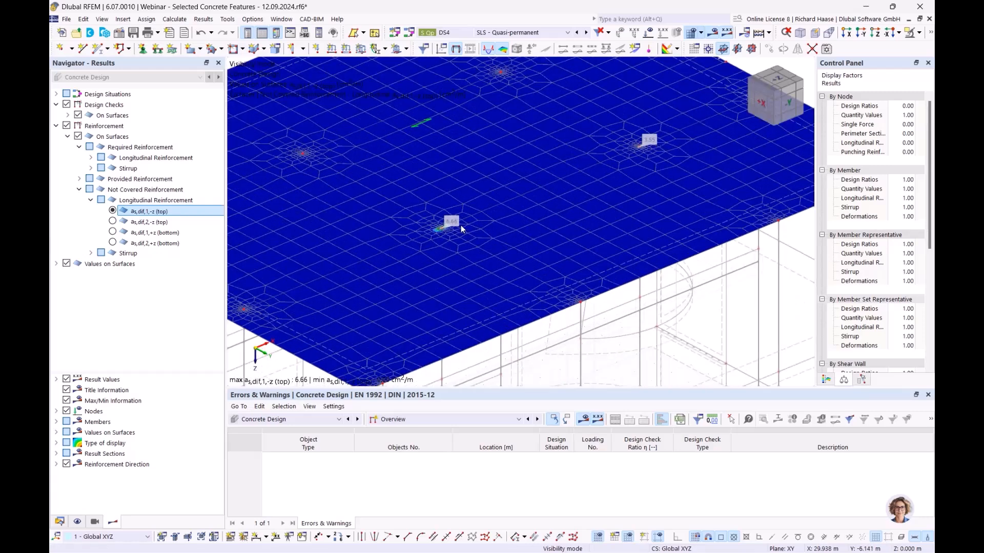
scroll(504, 213, "down", 2)
scroll(507, 215, "up", 2)
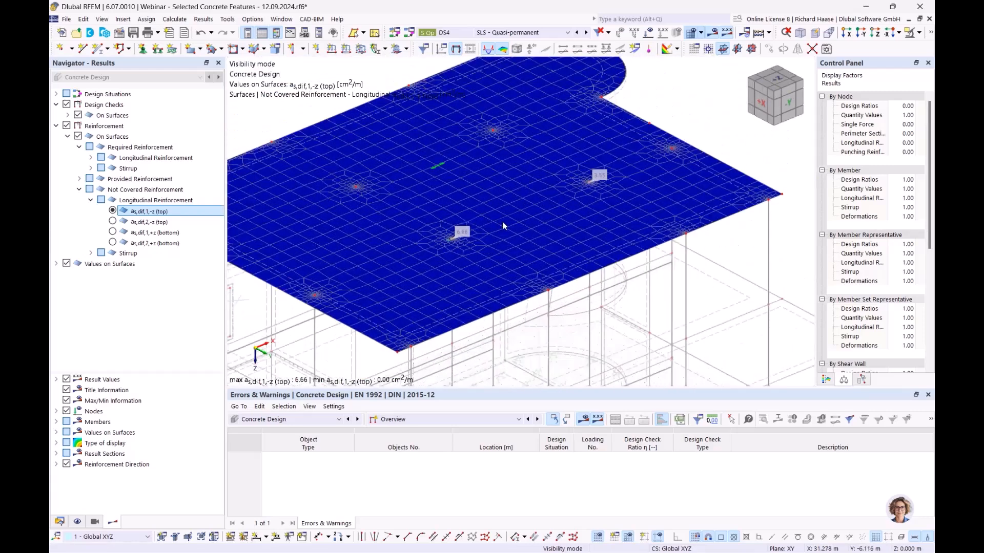
middle_click_drag(529, 218, 532, 247, "ctrl")
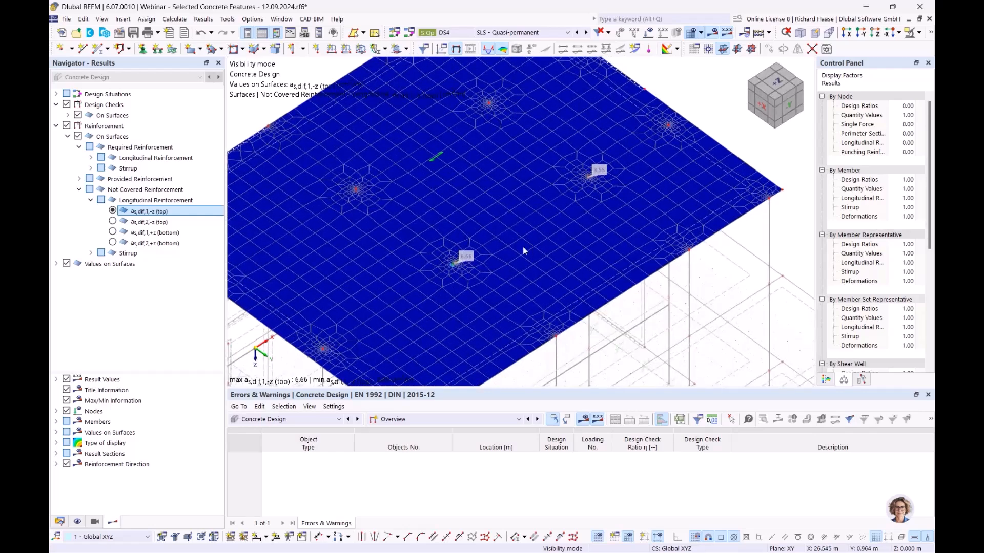
double_click(313, 131)
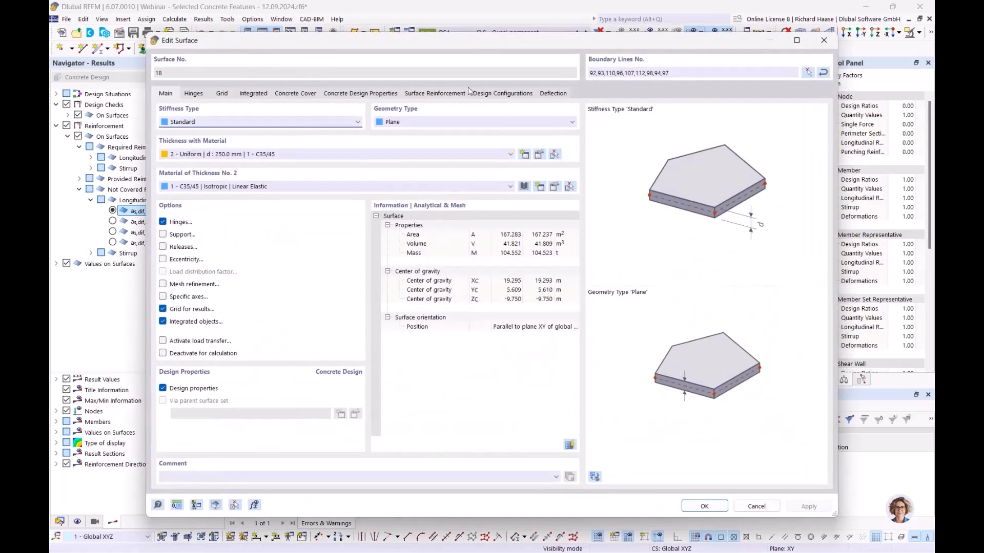
left_click(447, 93)
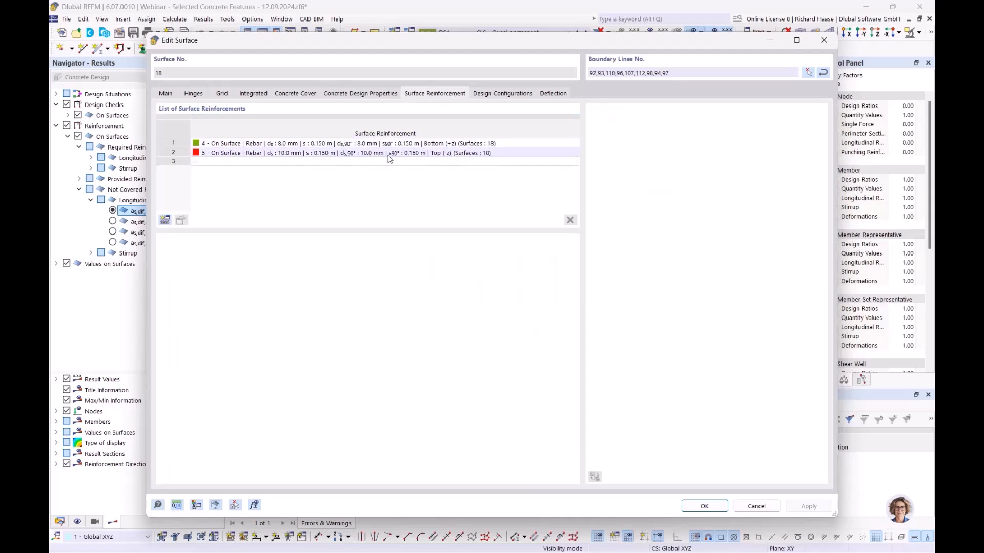
left_click(824, 40)
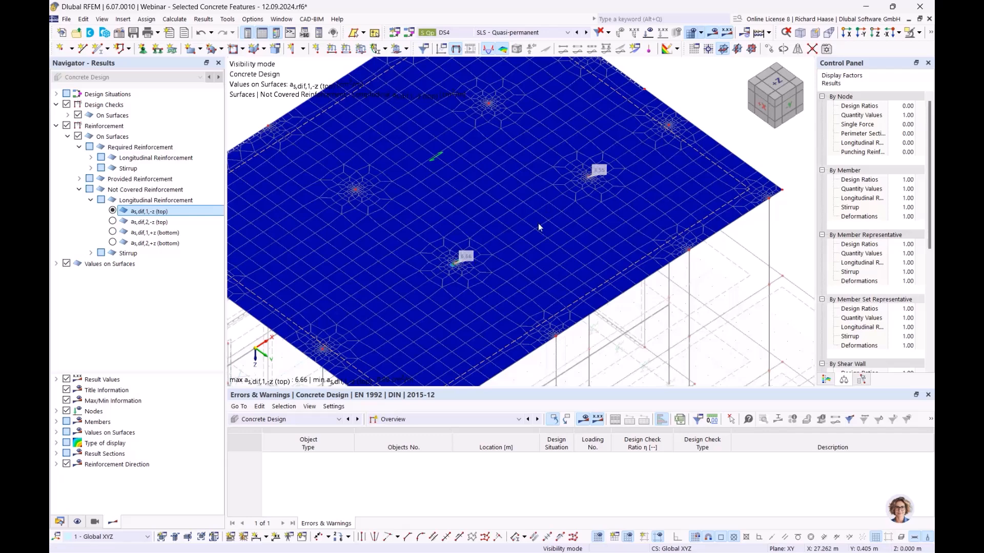
- Switch the navigator back to the model data tree and collapse the Surfaces list
left_click(59, 522)
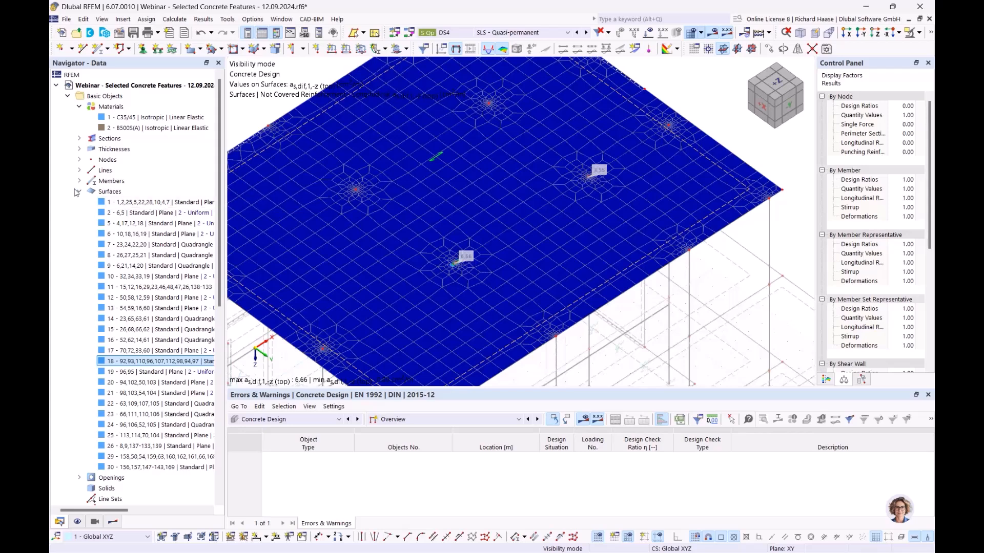
left_click(79, 194)
scroll(450, 199, "up", 3)
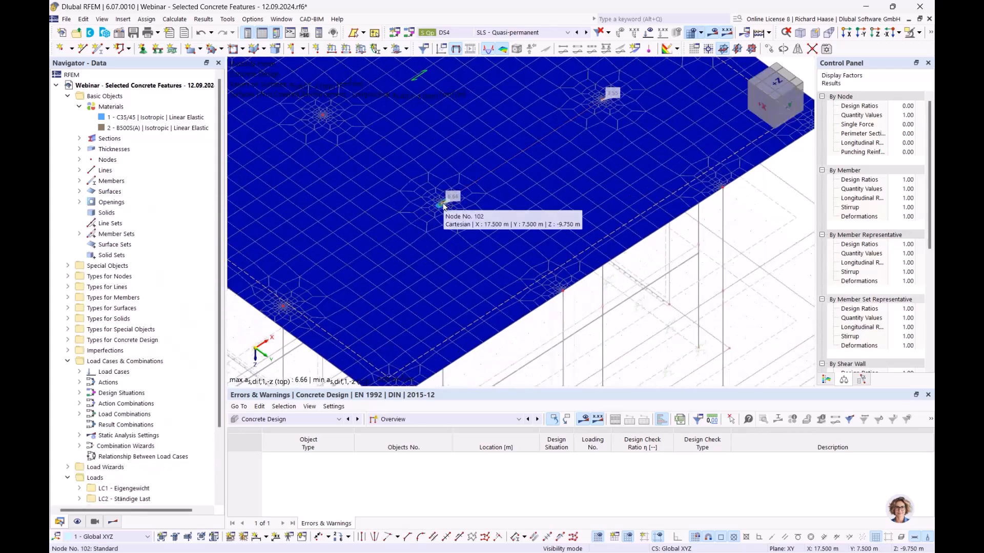
scroll(146, 285, "down", 1)
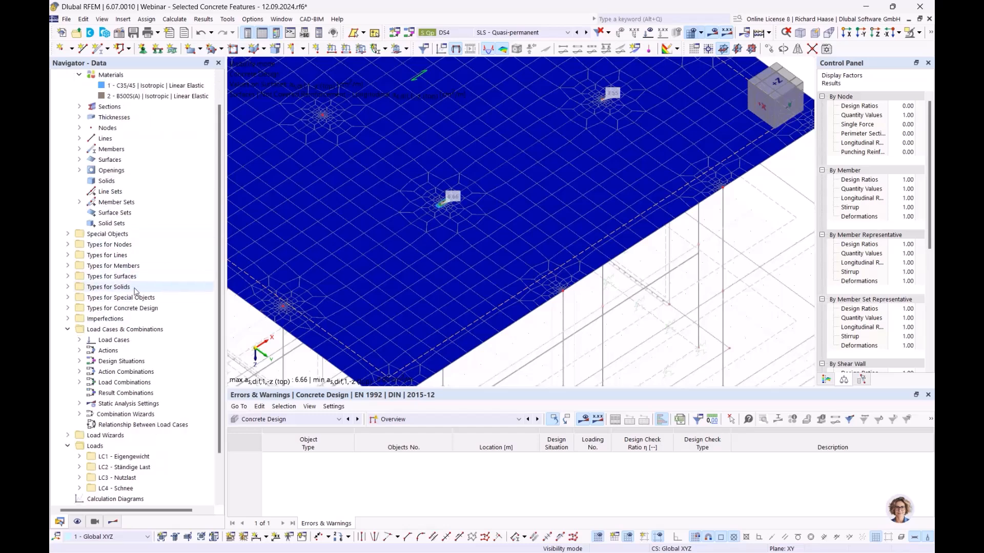
- Create a new surface reinforcement under Types for Concrete Design > Surface Reinforcements
left_click(68, 308)
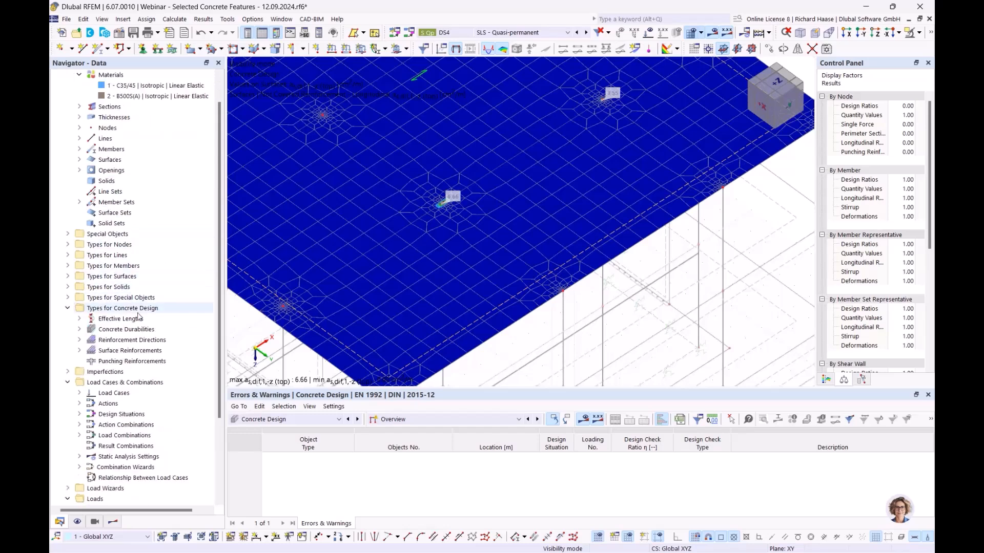
scroll(134, 318, "down", 2)
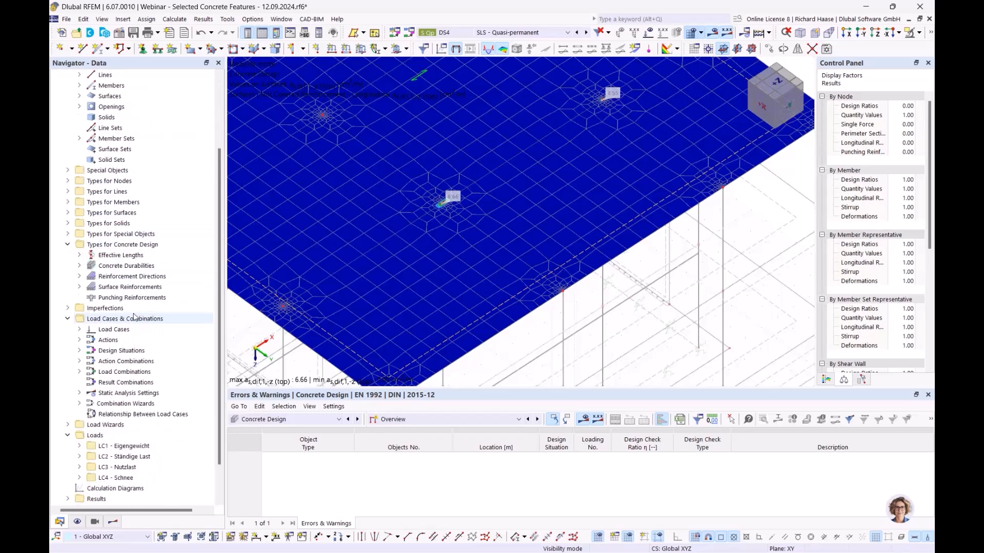
left_click(79, 287)
left_click(103, 287)
right_click(105, 287)
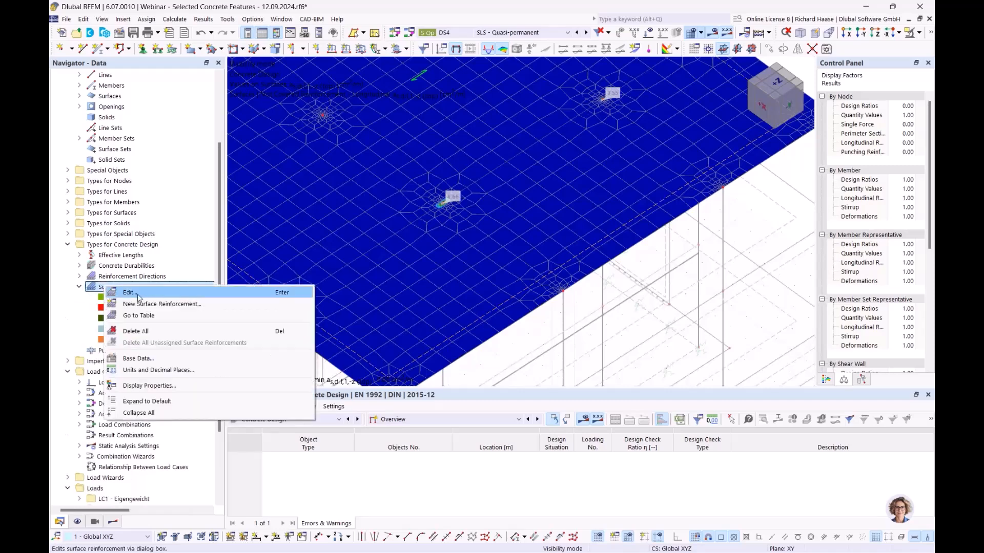
left_click(138, 305)
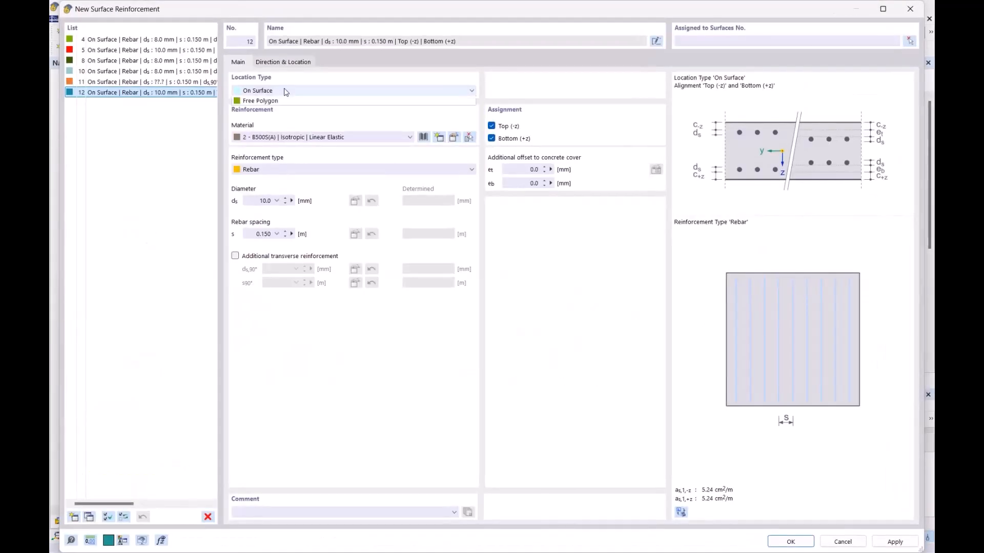
- Make it Free Rectangular with additional transverse reinforcement and an Auto bar diameter
left_click(286, 91)
left_click(279, 109)
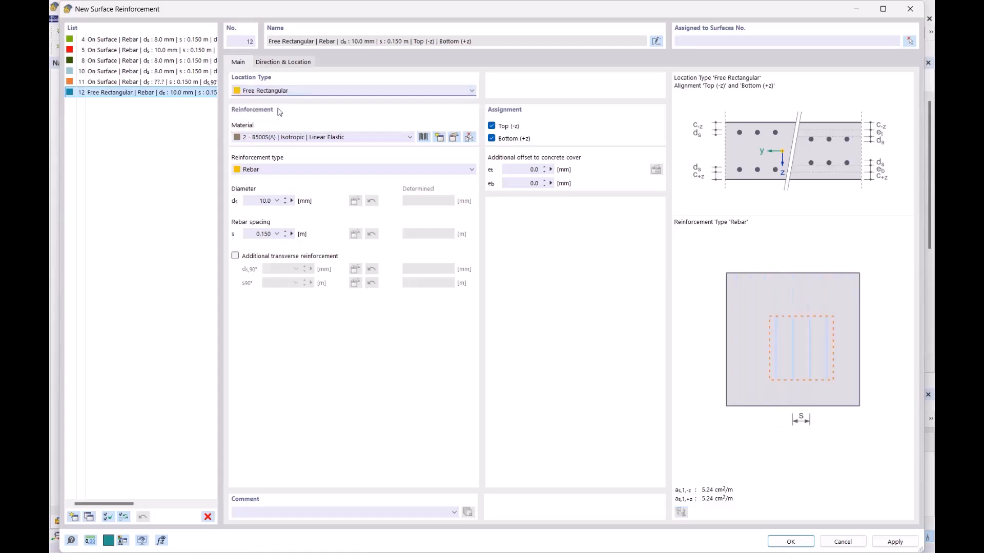
left_click(254, 259)
left_click(271, 204)
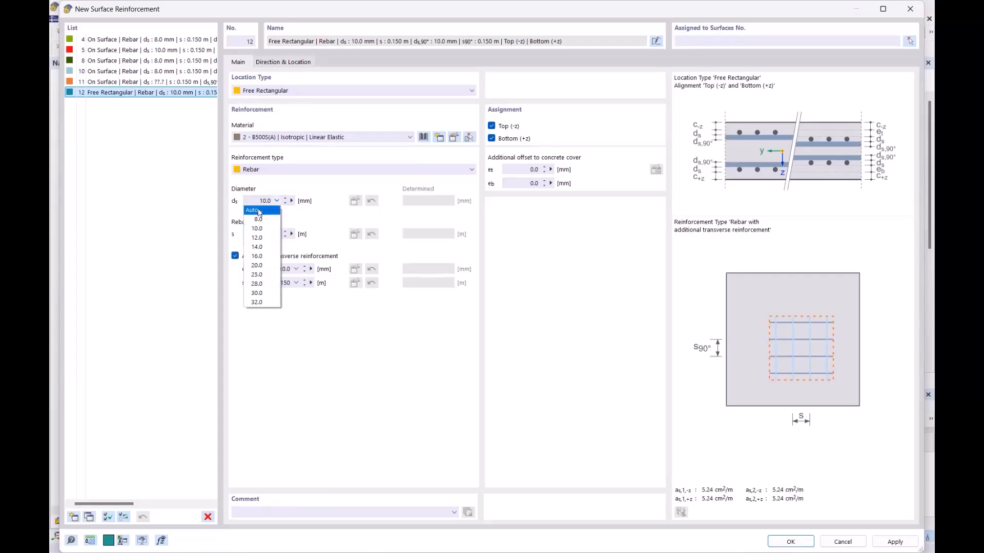
left_click(258, 210)
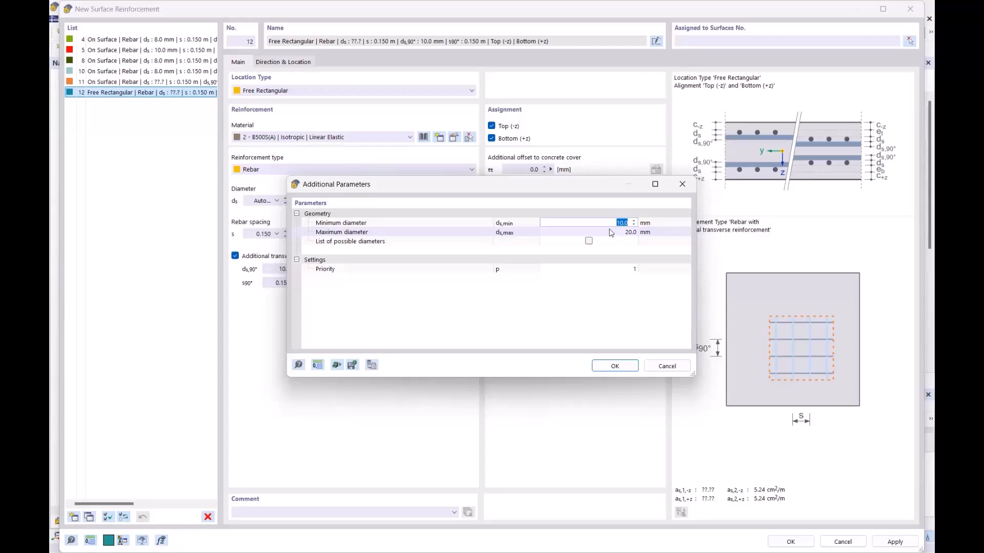
- Limit the automatic main bar diameter to a minimum of 10.0 and maximum of 20.0 mm
left_click_drag(566, 182, 606, 163)
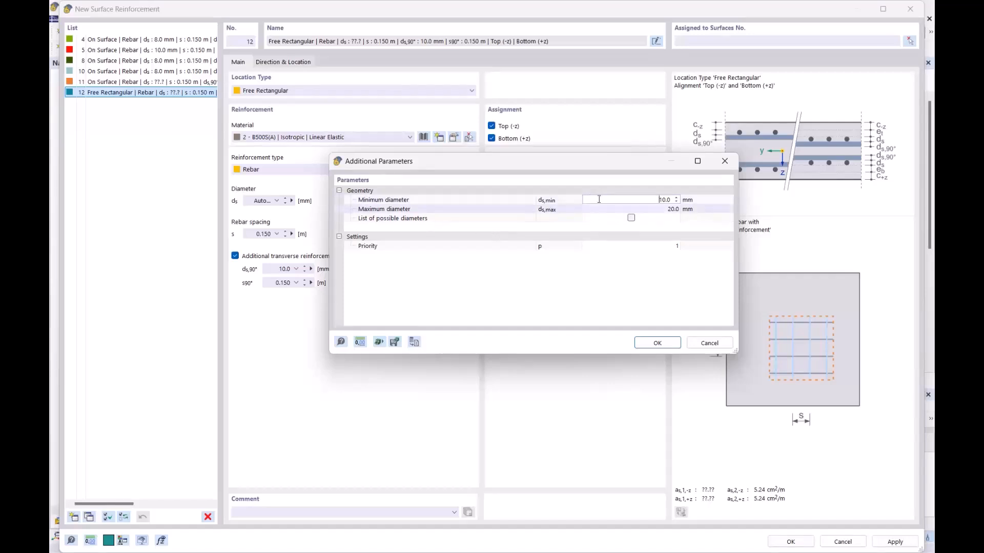
left_click_drag(386, 163, 422, 266)
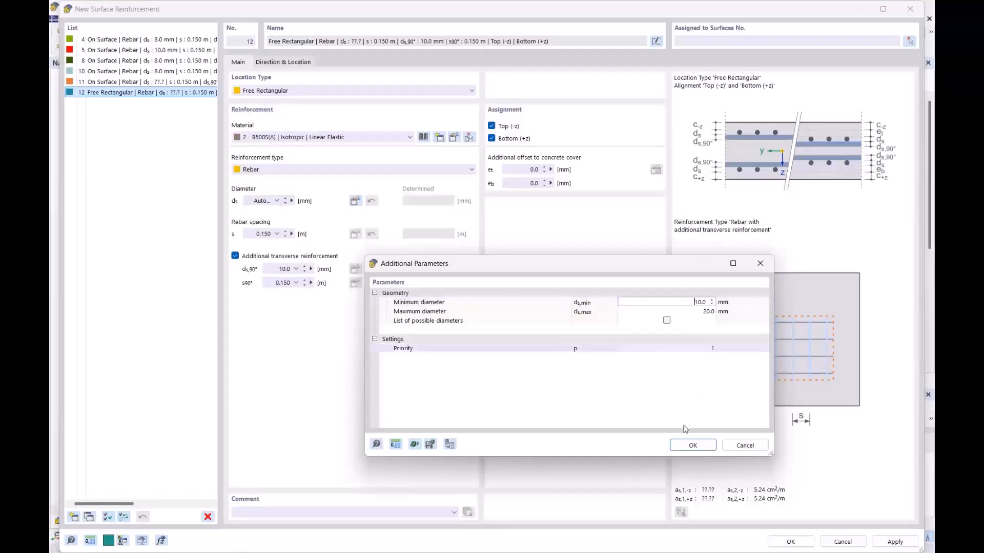
left_click(692, 446)
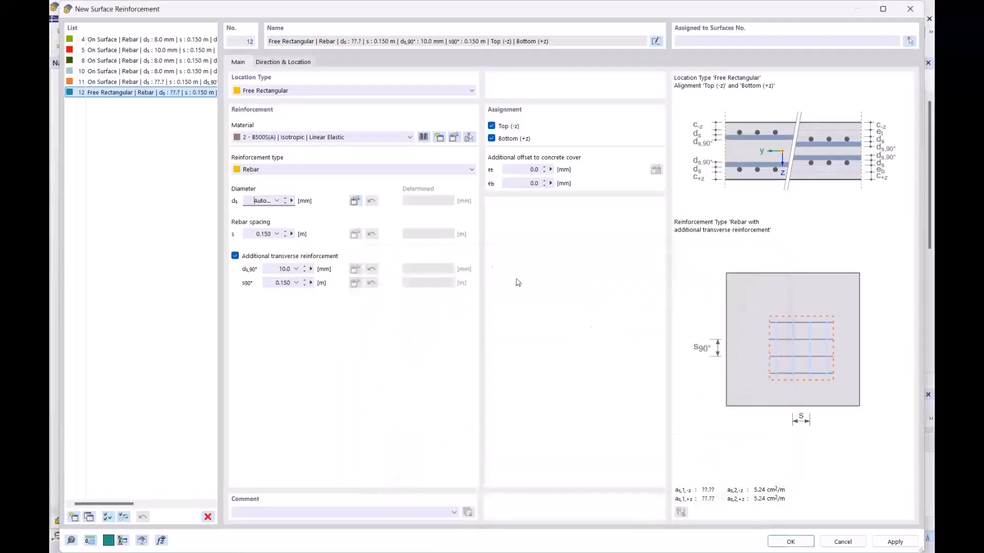
- Set the transverse bar diameter ds,90° to Auto and accept its limits
left_click(287, 270)
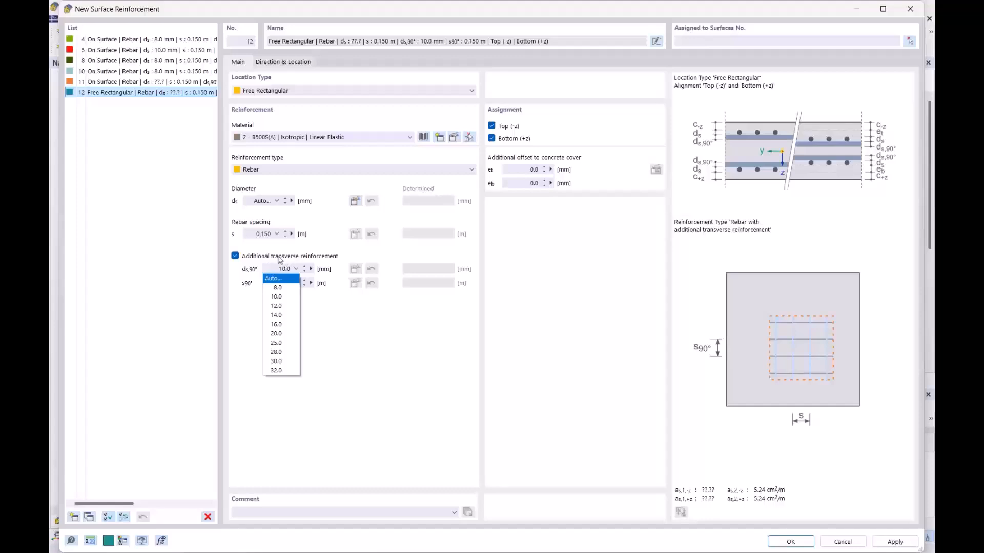
left_click(277, 279)
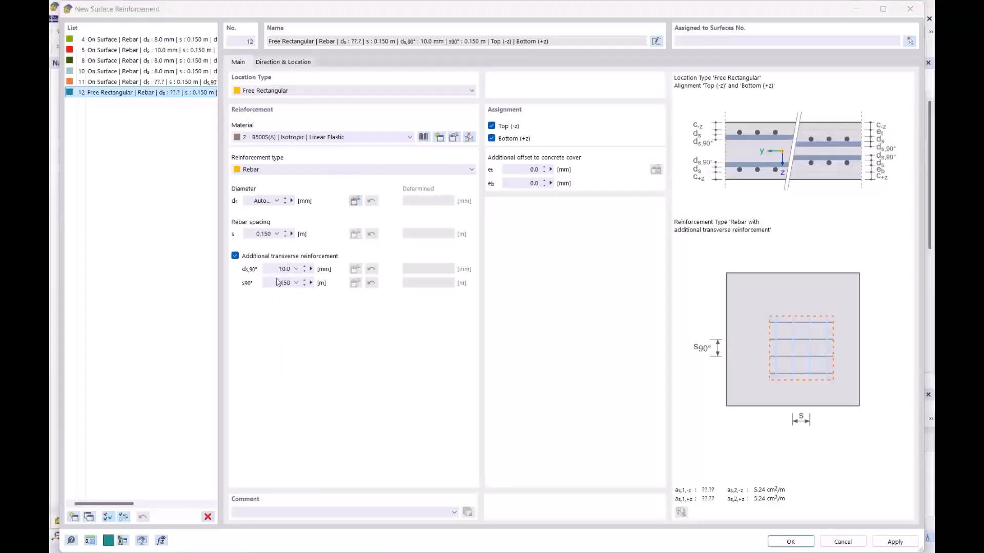
left_click(614, 366)
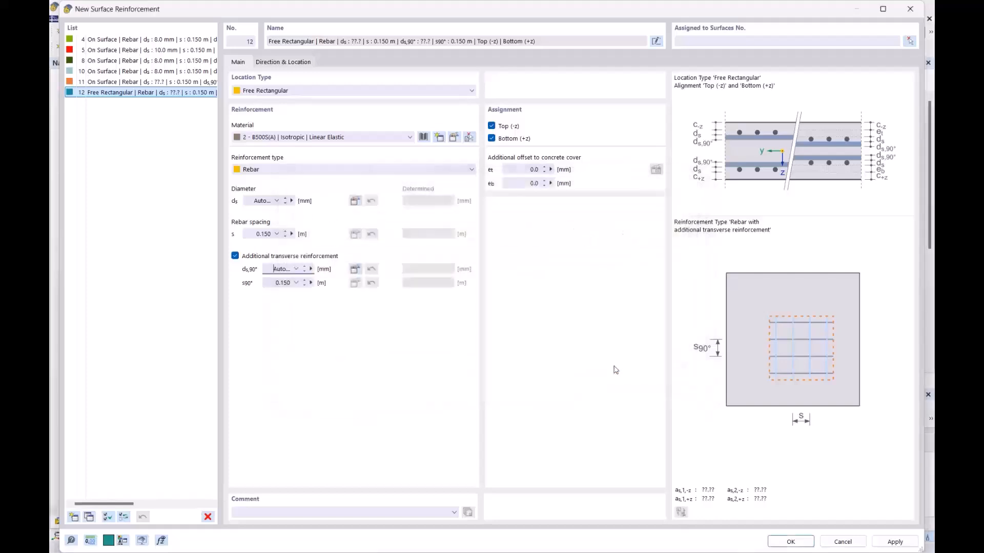
- Keep only the top (-z) layer and define the rectangle by its centre and sides
left_click(282, 64)
left_click(246, 64)
left_click(492, 138)
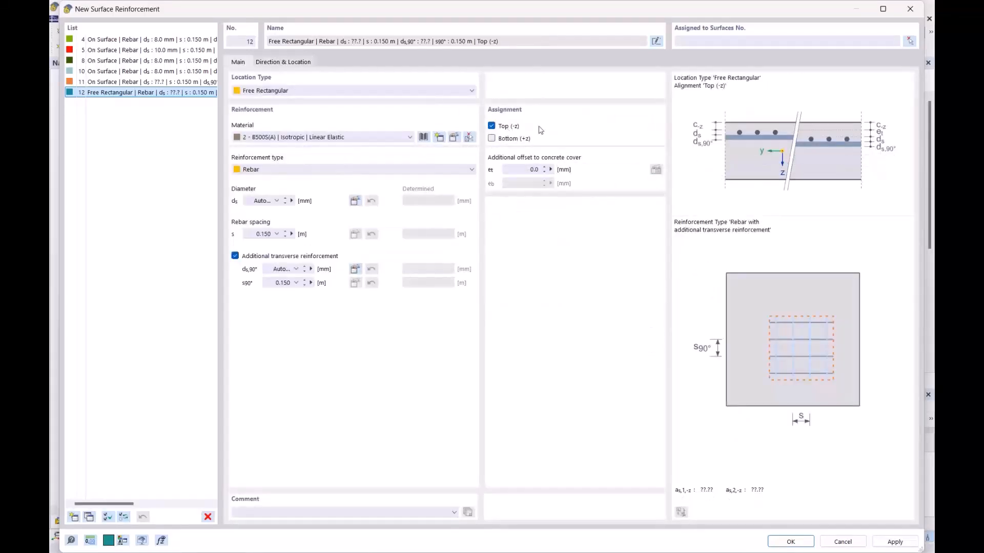
left_click(267, 63)
left_click(524, 164)
- Make the rectangle 1 × 1 m centred on the column node at X 17.500, Y 7.500
left_click(522, 204)
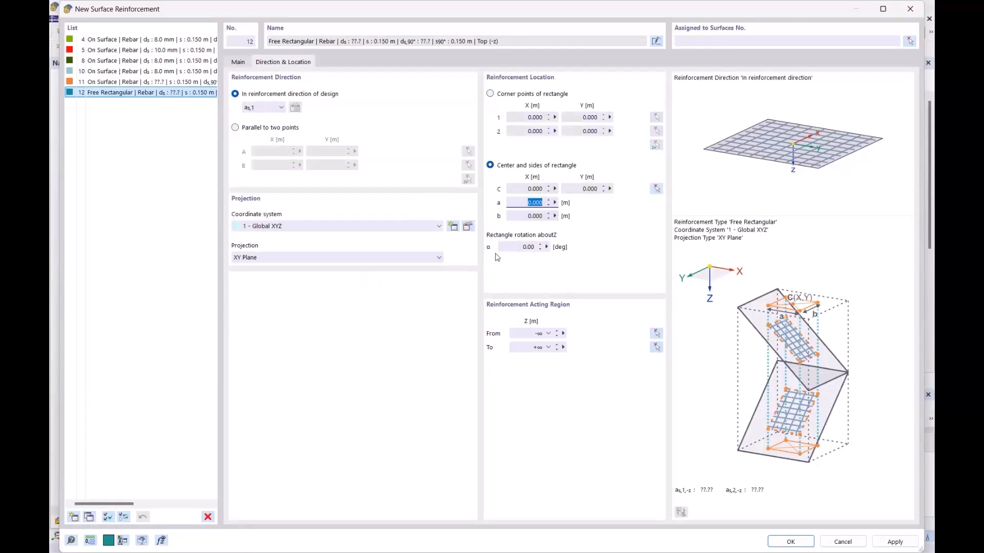
type("1")
key("Tab")
type("1")
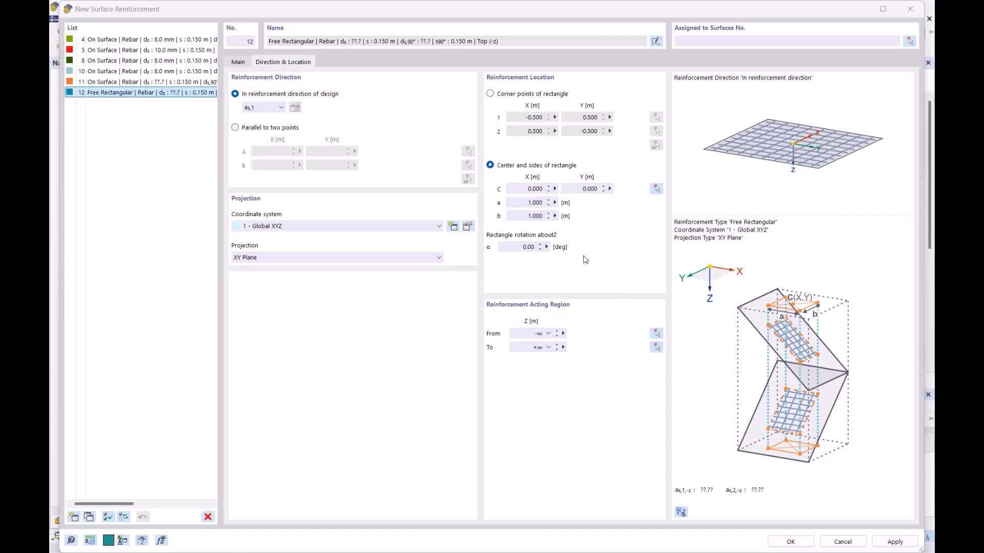
left_click(656, 189)
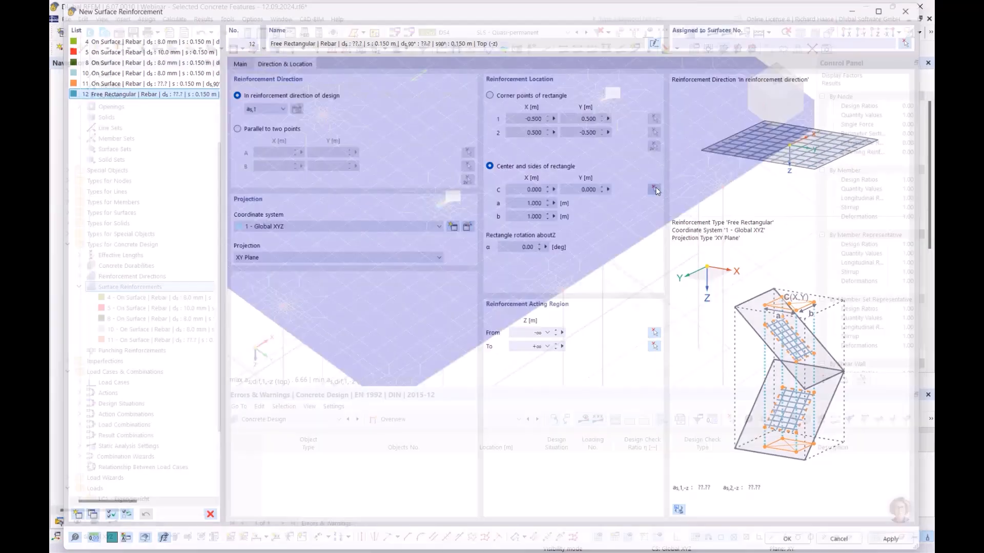
scroll(440, 201, "up", 5)
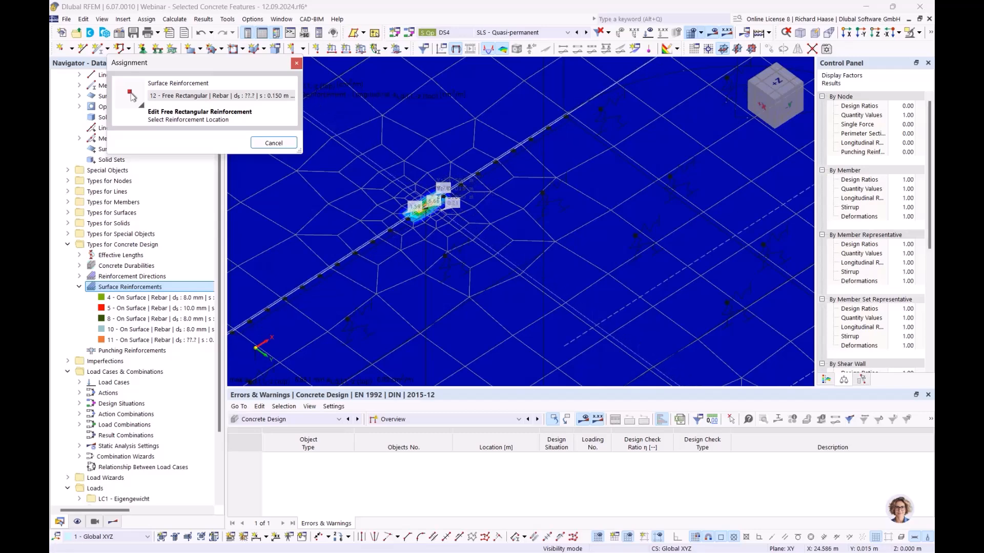
left_click(425, 209)
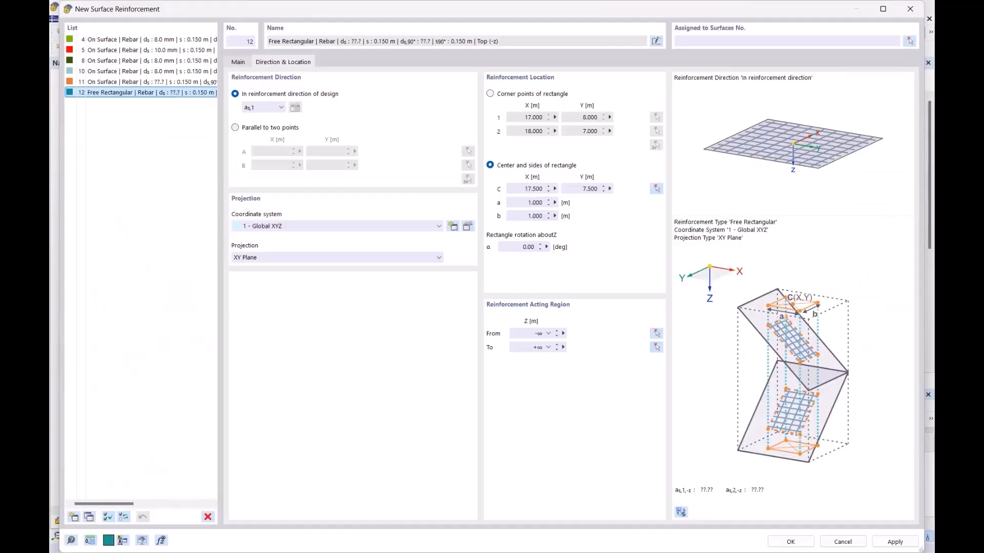
left_click(792, 542)
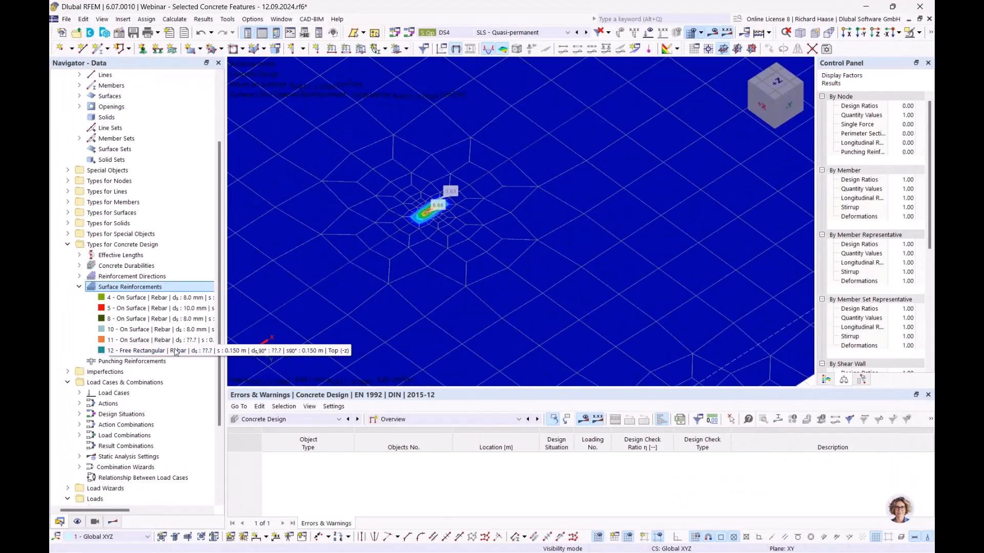
- Assign reinforcement 12 to surface 18 and accept deleting the Concrete Design results
double_click(153, 350)
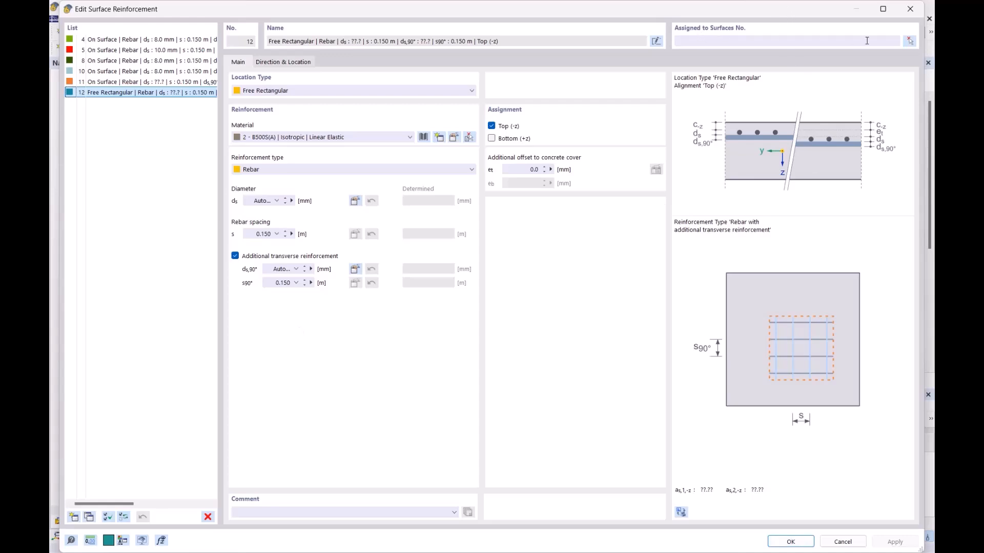
left_click(910, 41)
left_click(497, 245)
left_click(221, 179)
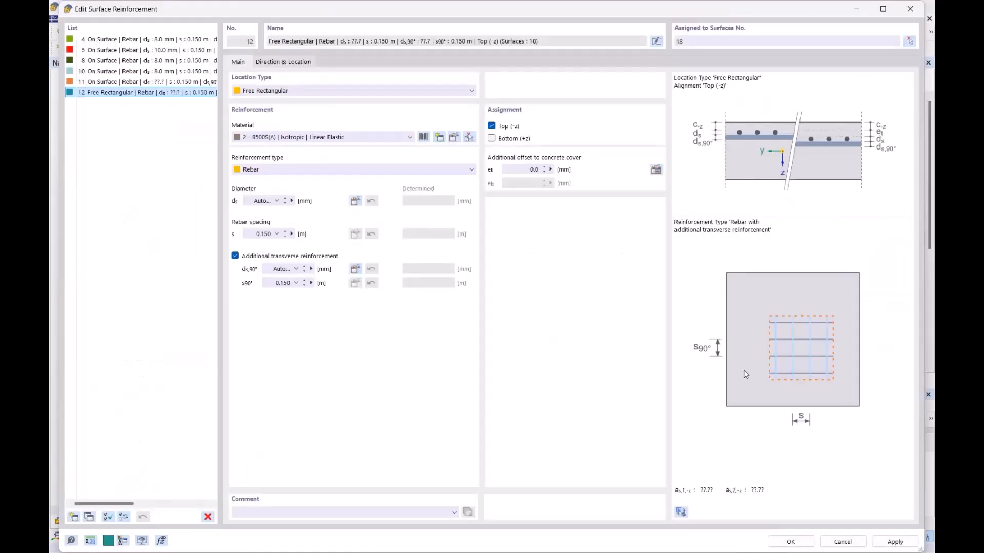
left_click(790, 541)
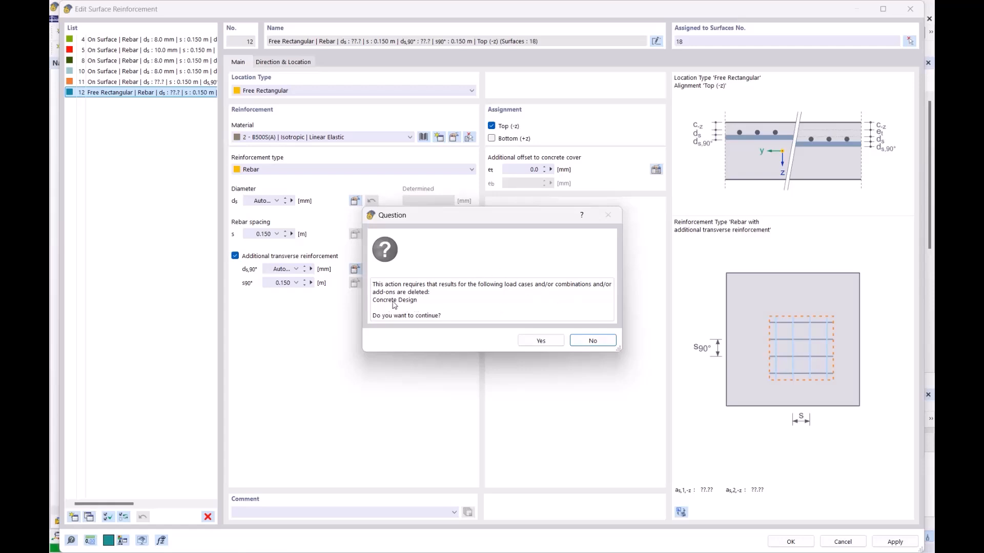
left_click(541, 341)
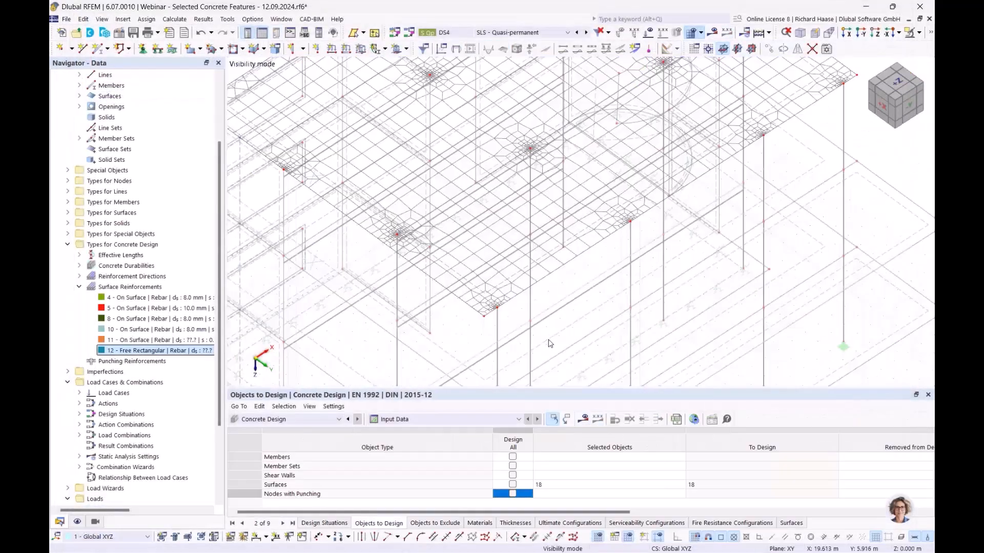
scroll(599, 248, "up", 2)
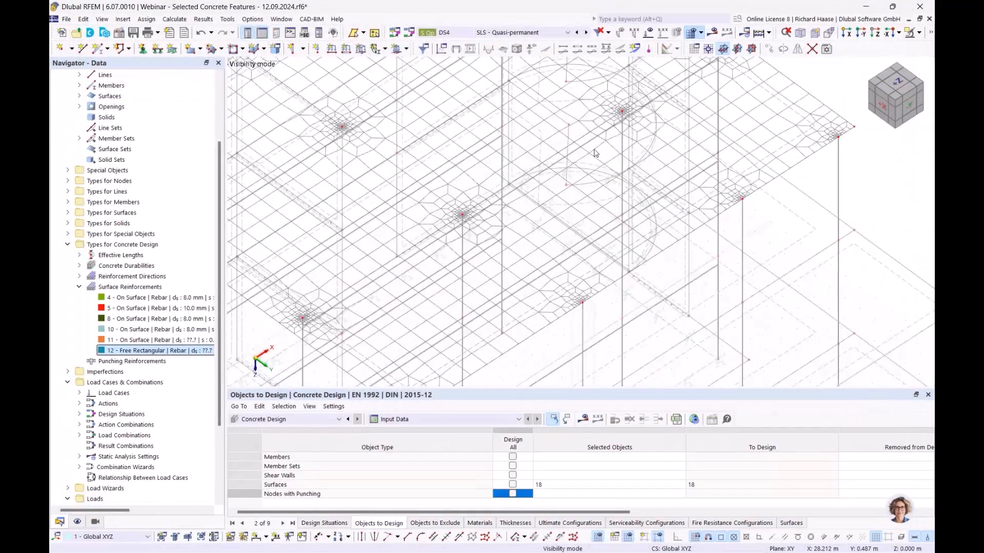
scroll(573, 202, "up", 2)
scroll(563, 255, "down", 1)
middle_click_drag(562, 248, 548, 212)
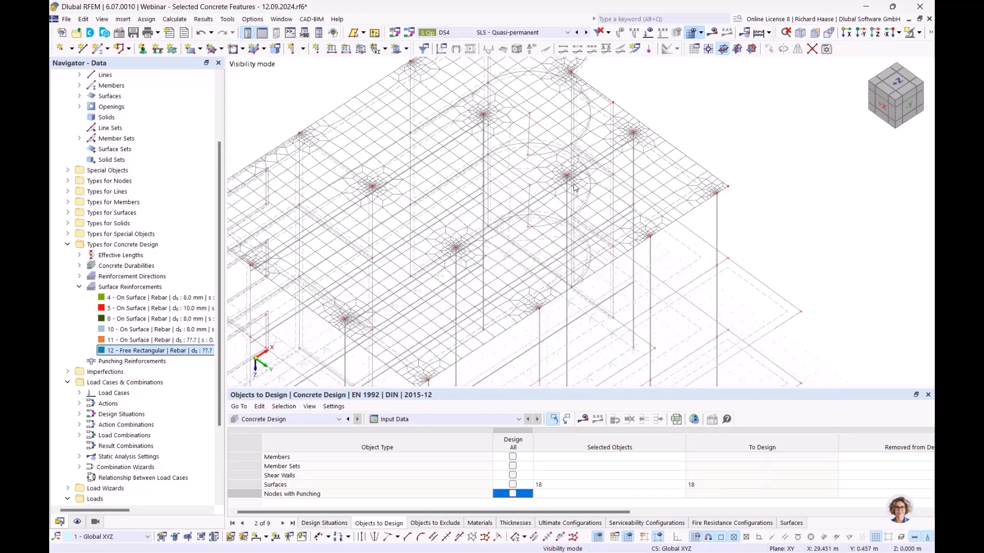
scroll(529, 139, "down", 2)
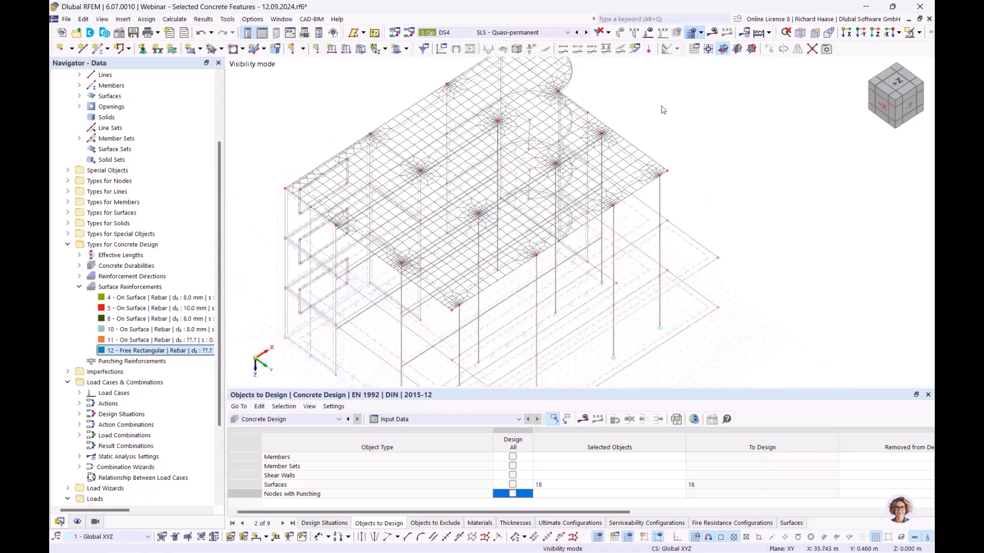
middle_click_drag(661, 107, 644, 125)
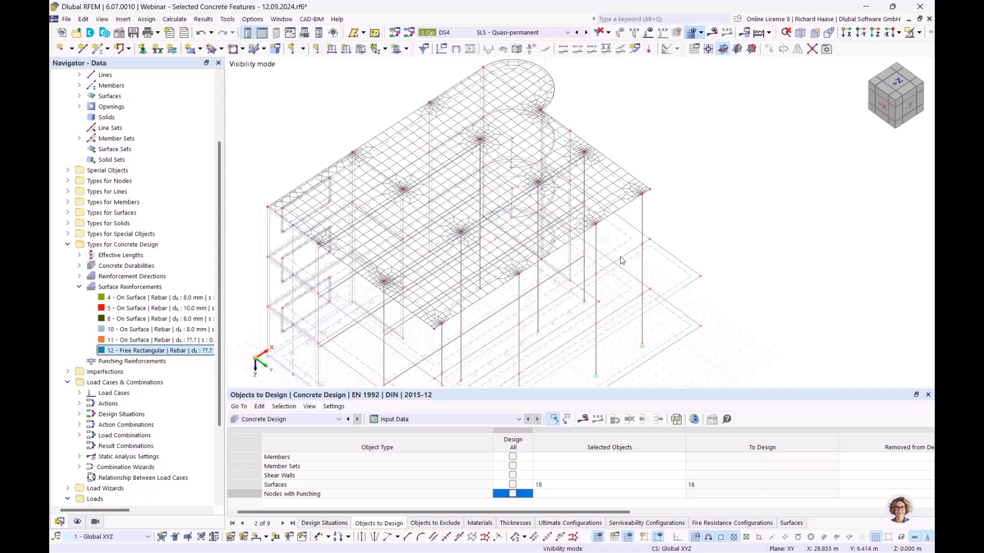
left_click(457, 420)
left_click(451, 429)
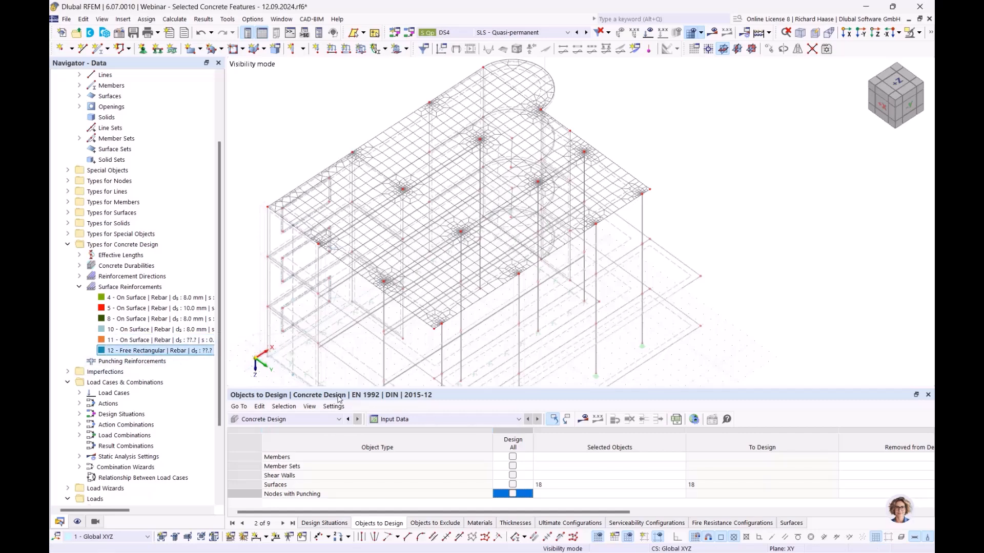
- Delete free rectangular reinforcement 12 from the Surface Reinforcements list
right_click(144, 353)
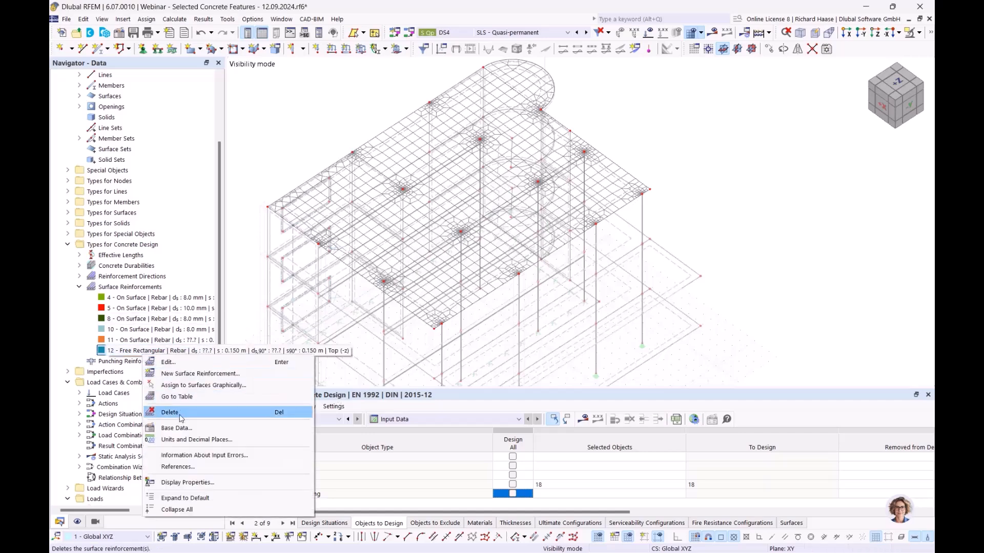
left_click(169, 412)
left_click(503, 315)
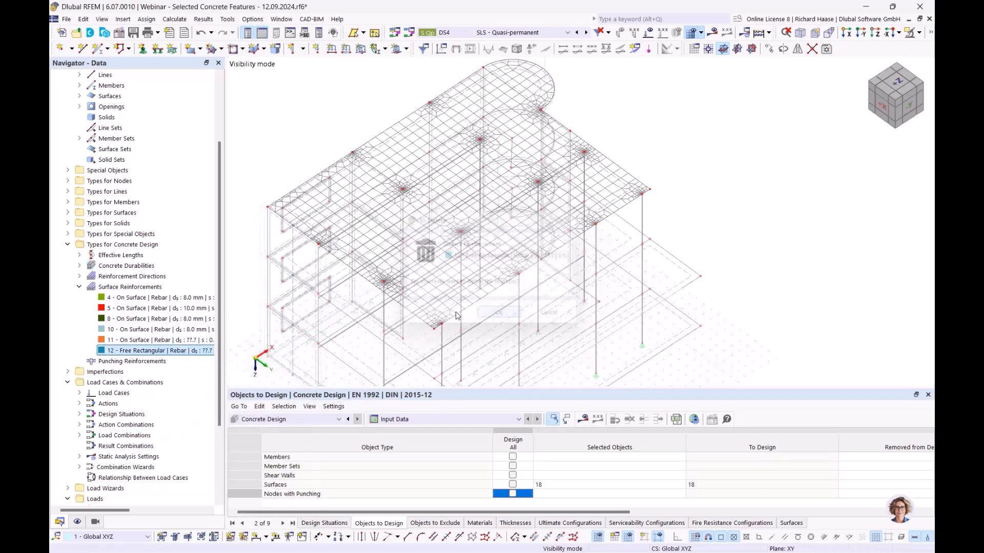
- Select reinforcement 11 and browse the Input Data choices without changing them
left_click(153, 340)
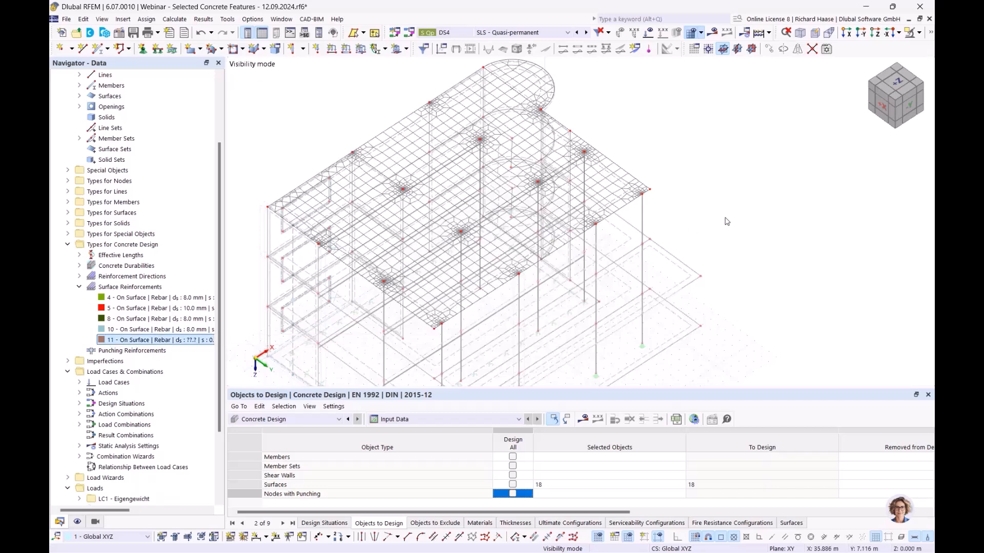
left_click(403, 420)
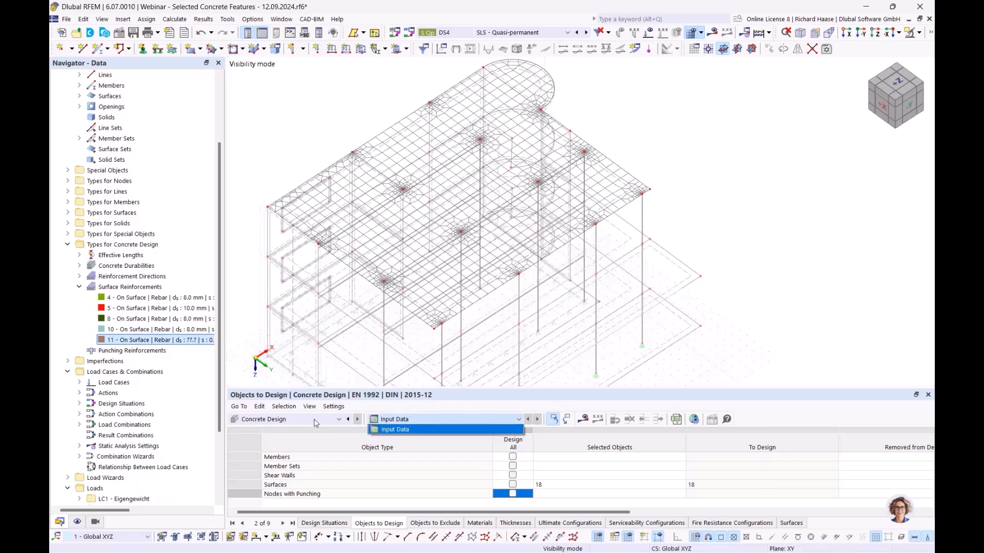
left_click(434, 420)
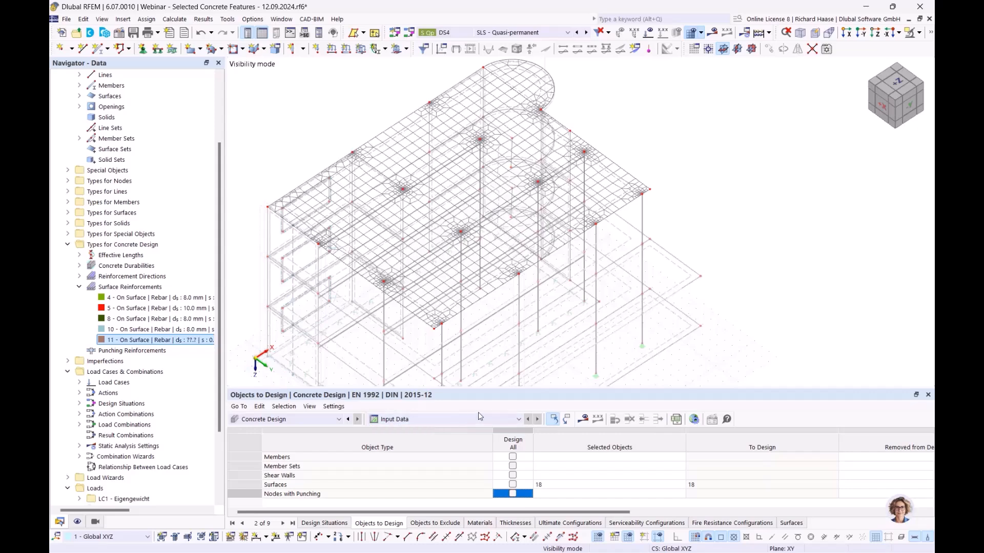
- Turn off 'Delete add-on results by changing input data' in the Concrete Design Global Settings
left_click(695, 420)
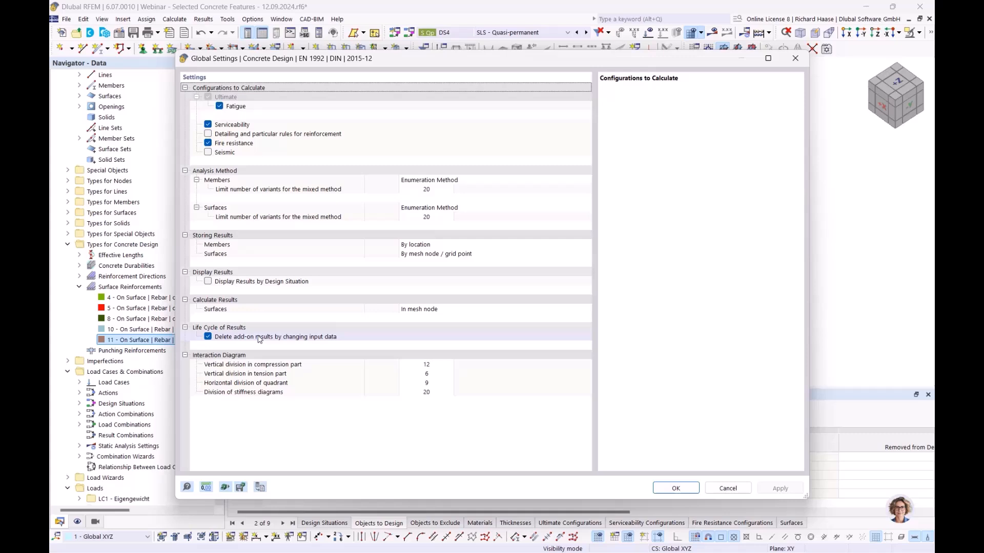
left_click(208, 338)
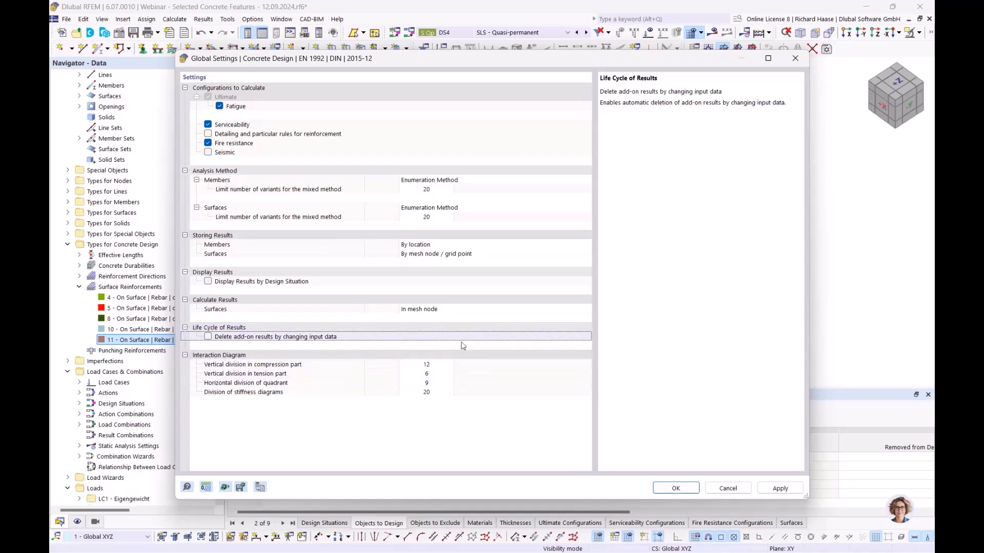
left_click(677, 488)
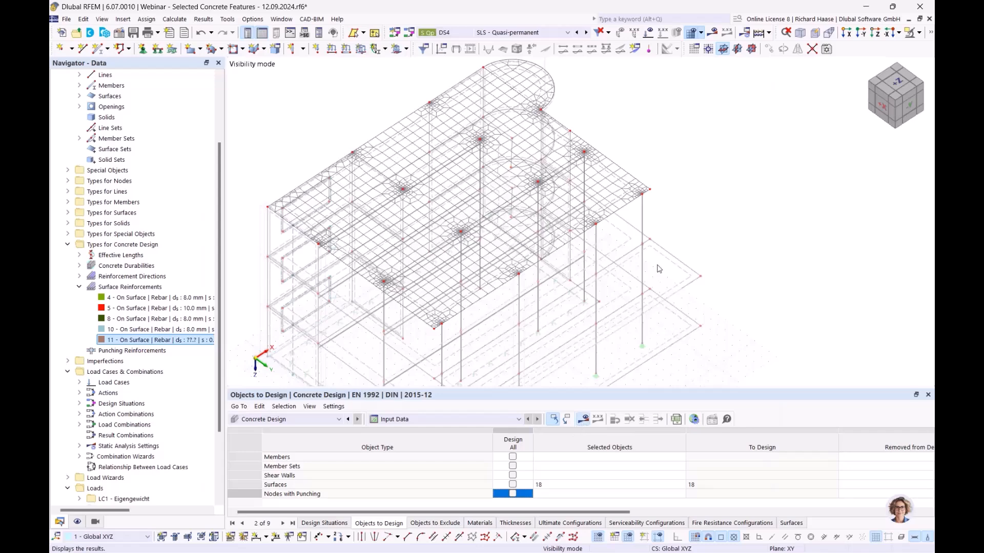
- Run the concrete design calculation and return to the model data tree
left_click(585, 419)
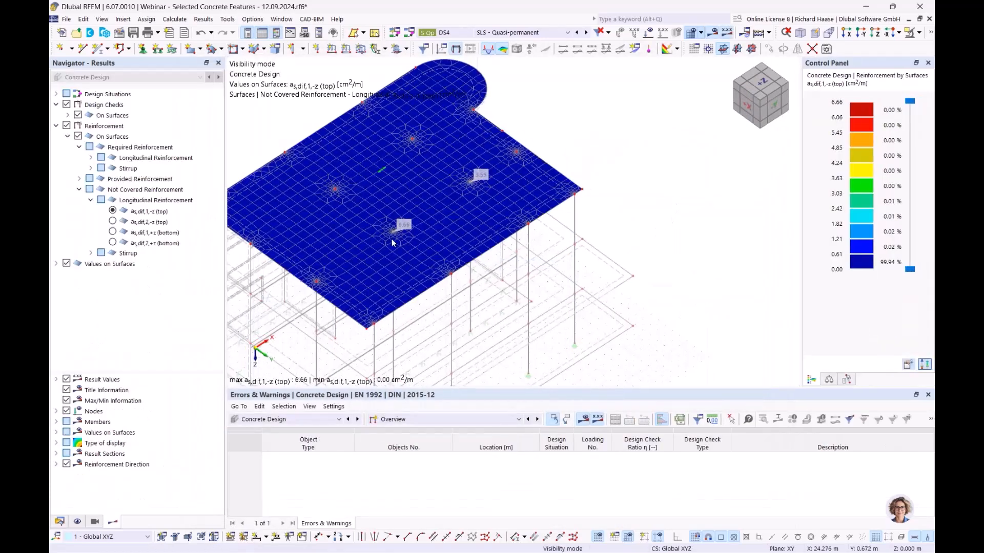
scroll(392, 235, "up", 5)
left_click(60, 522)
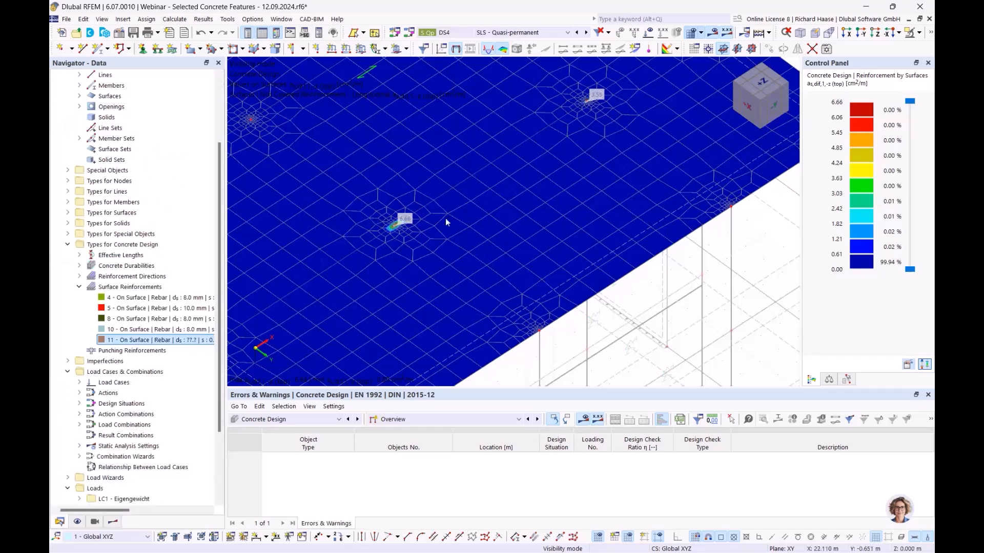
- Start a new Free Rectangular surface reinforcement with transverse bars and automatic main diameter
right_click(145, 287)
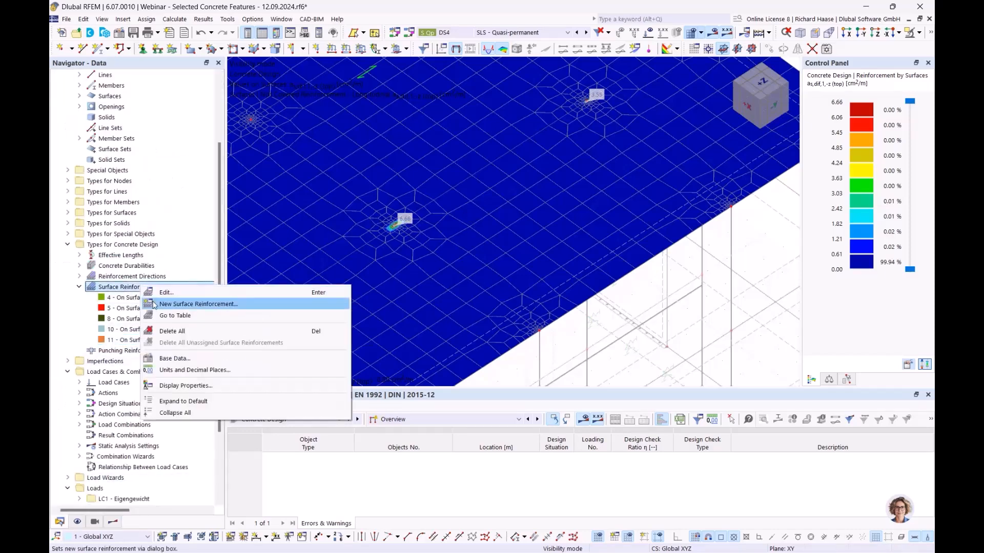
left_click(154, 304)
left_click(247, 90)
left_click(265, 112)
left_click(235, 255)
left_click(277, 201)
left_click(259, 293)
- Set both the main and transverse bar diameters ds and ds,90° to Auto
left_click(614, 366)
left_click(296, 269)
left_click(277, 287)
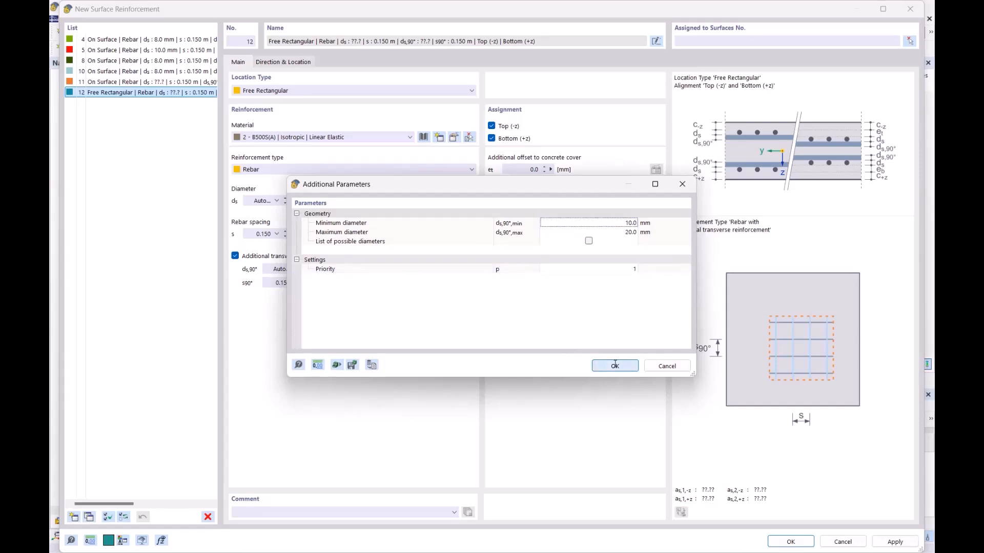
left_click(615, 366)
- Create a 1 m × 1 m rectangle by centre and sides, centred on the column node at X 17.5, Y 7.5
left_click(296, 62)
left_click(542, 166)
left_click(523, 204)
type("1")
key("Tab")
type("1")
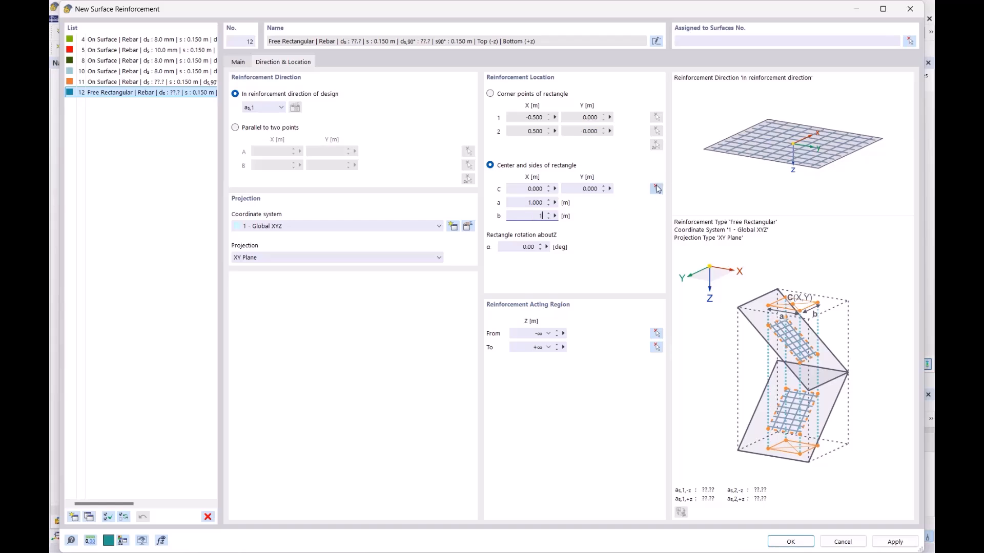
left_click(656, 188)
scroll(395, 223, "up", 5)
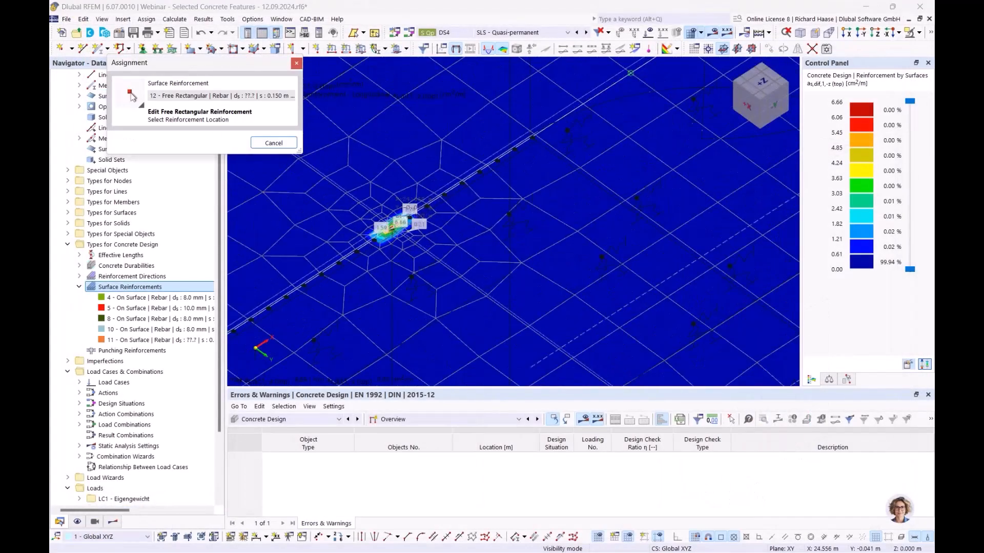
left_click(392, 228)
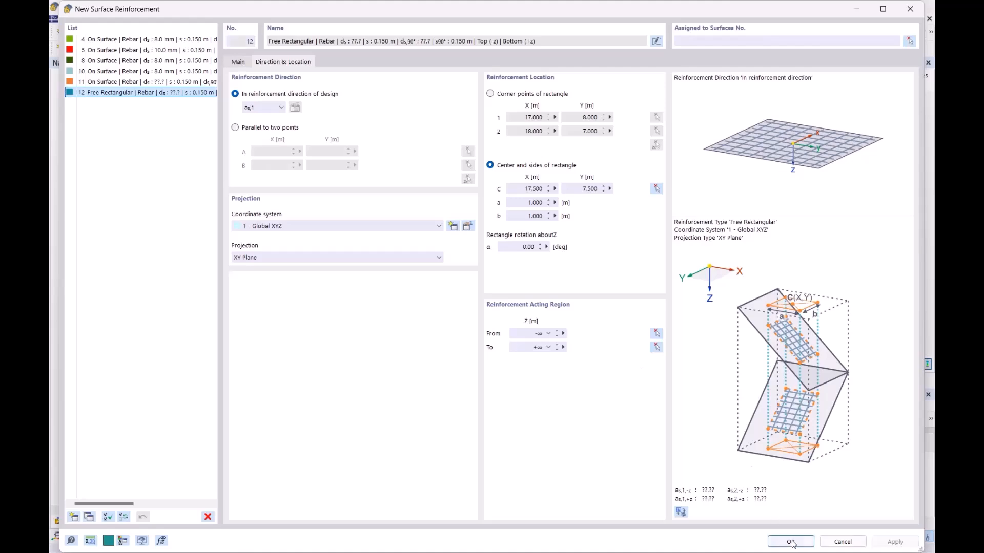
left_click(790, 542)
- Assign free rectangular reinforcement 12 to surface 18
scroll(435, 222, "down", 5)
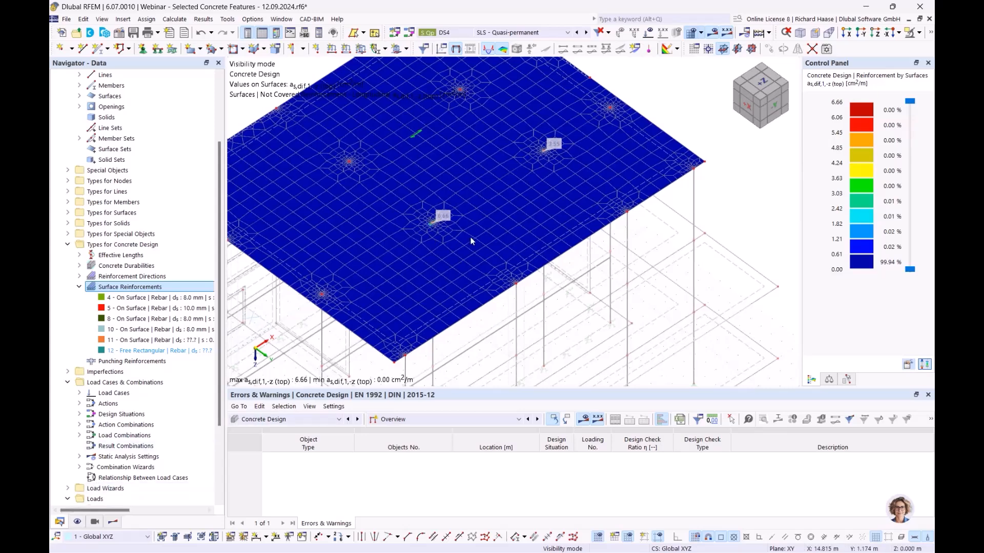
double_click(154, 350)
left_click(738, 40)
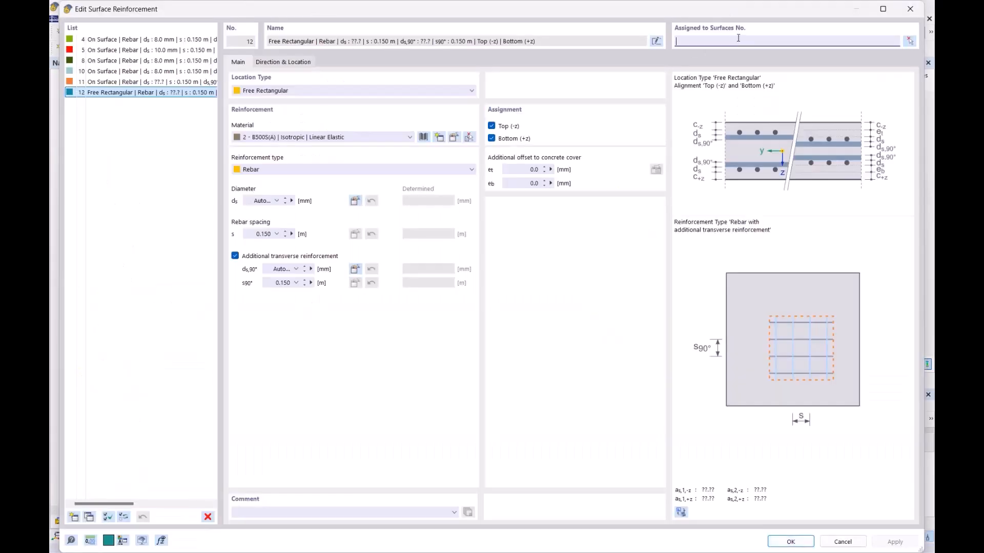
type("18")
left_click(789, 540)
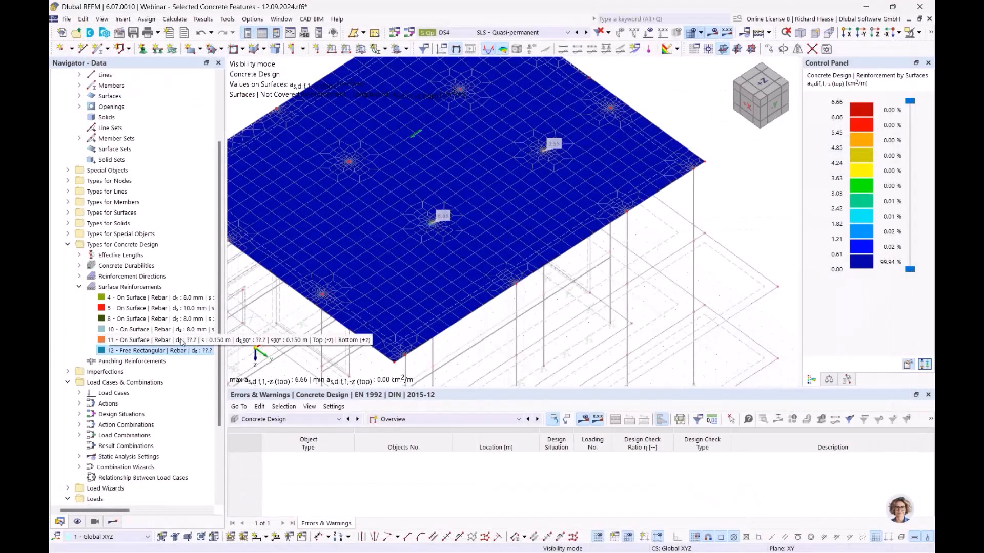
- In the Display navigator, show Concrete Design reinforcement types but untick Surface Reinforcements > On Surface
middle_click_drag(516, 239, 515, 200, "ctrl")
left_click(77, 522)
left_click(77, 266)
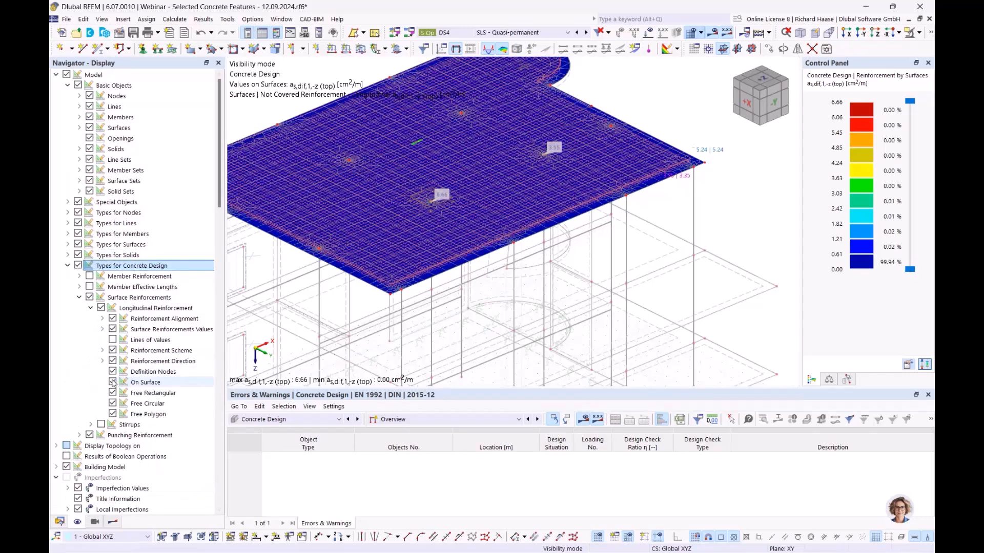
left_click(112, 383)
scroll(417, 198, "up", 6)
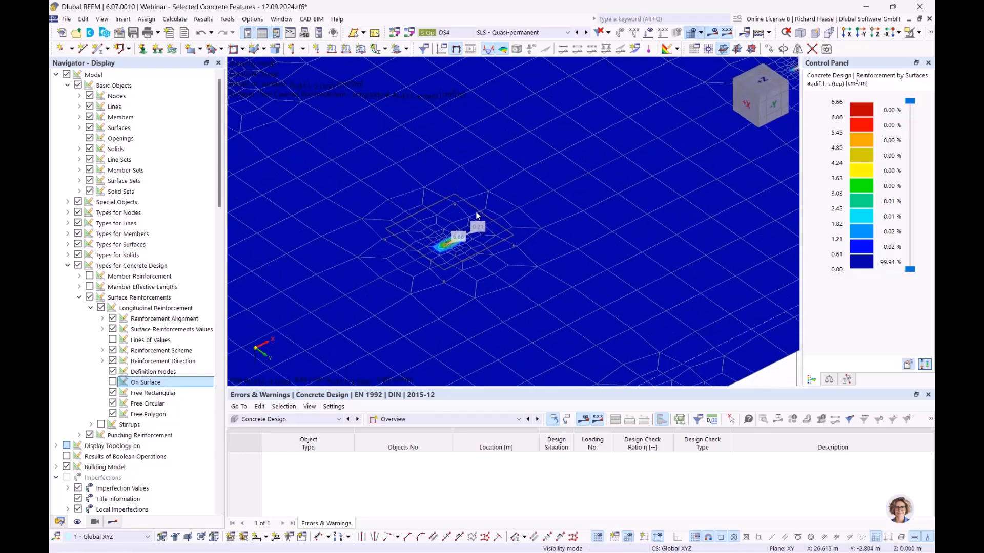
scroll(536, 234, "down", 6)
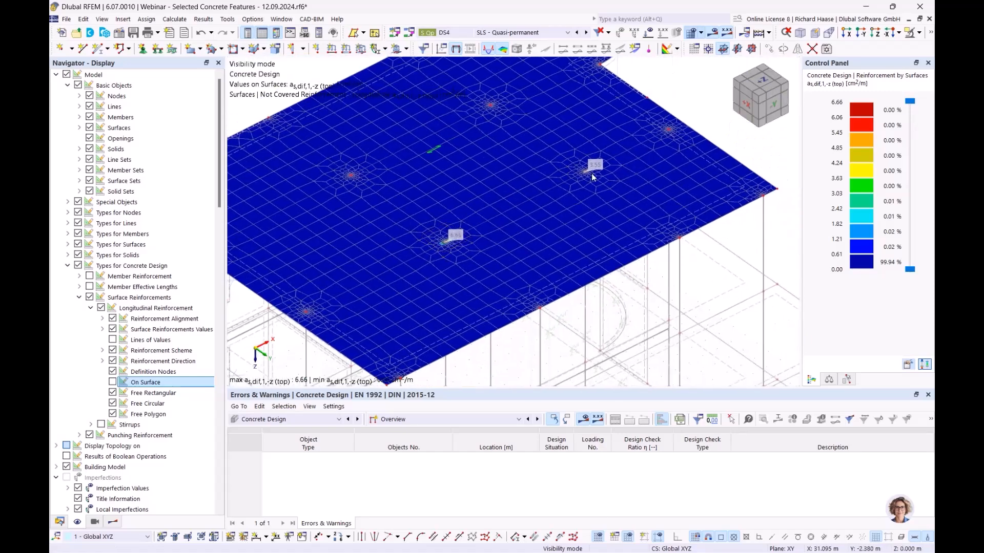
scroll(584, 175, "up", 2)
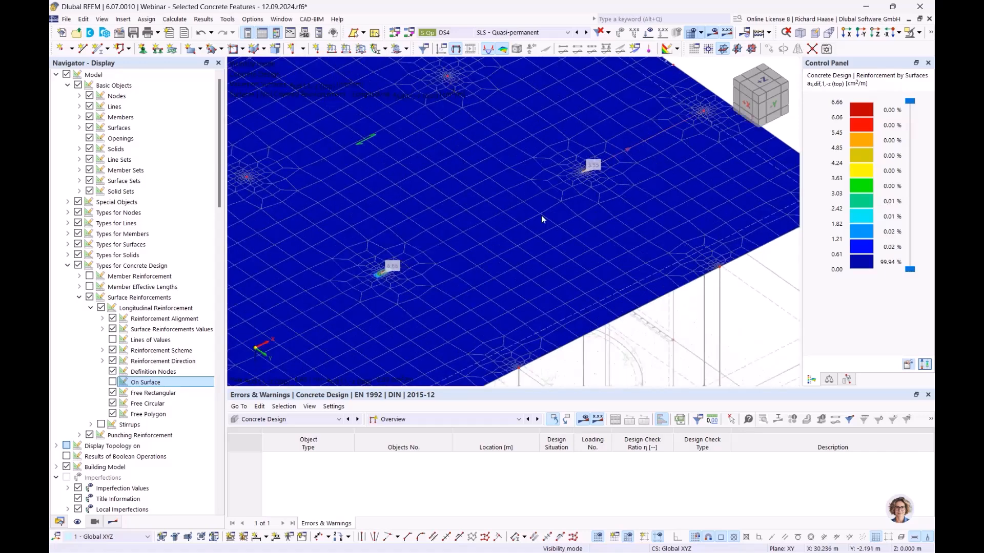
left_click(59, 522)
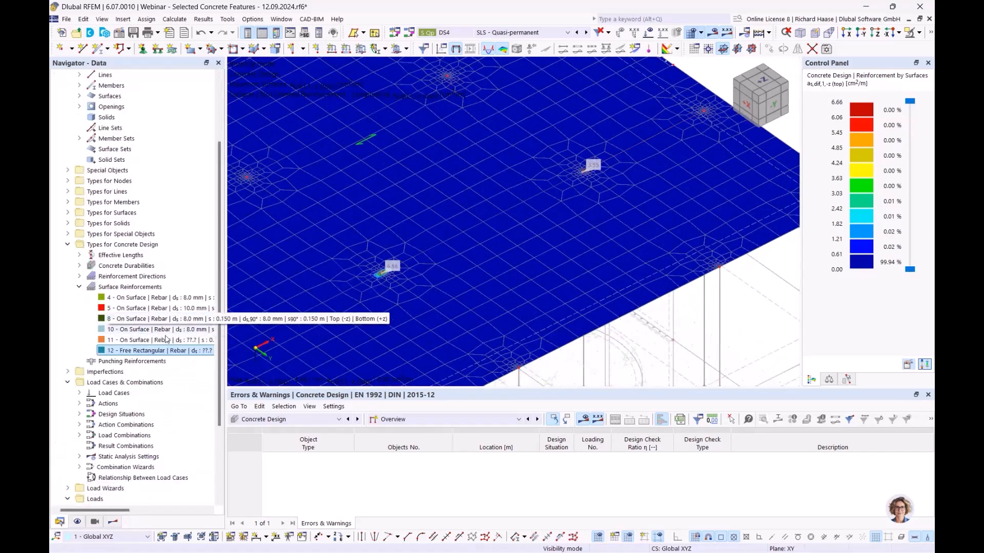
- Create reinforcement 13 as a copy of reinforcement 12, discarding the new on-surface item
right_click(140, 287)
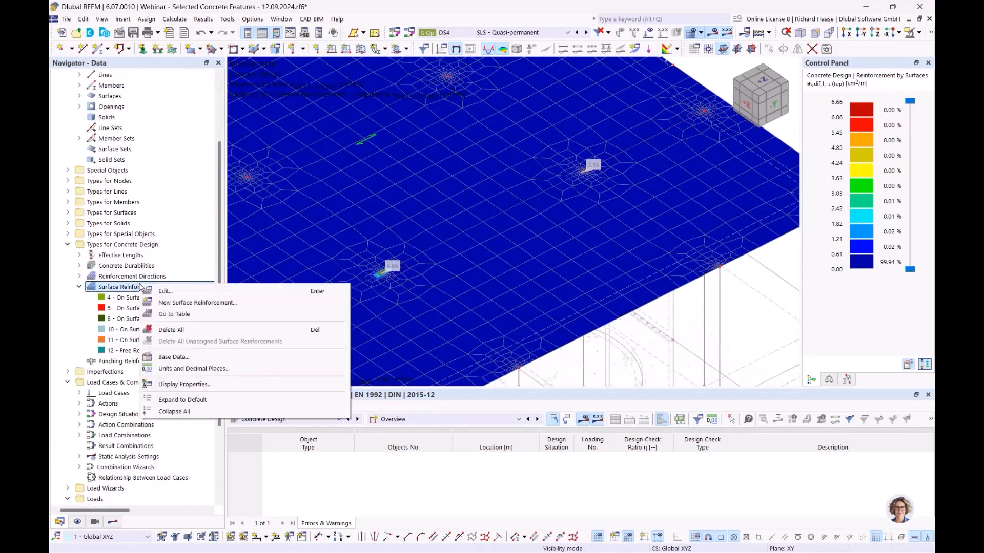
left_click(246, 302)
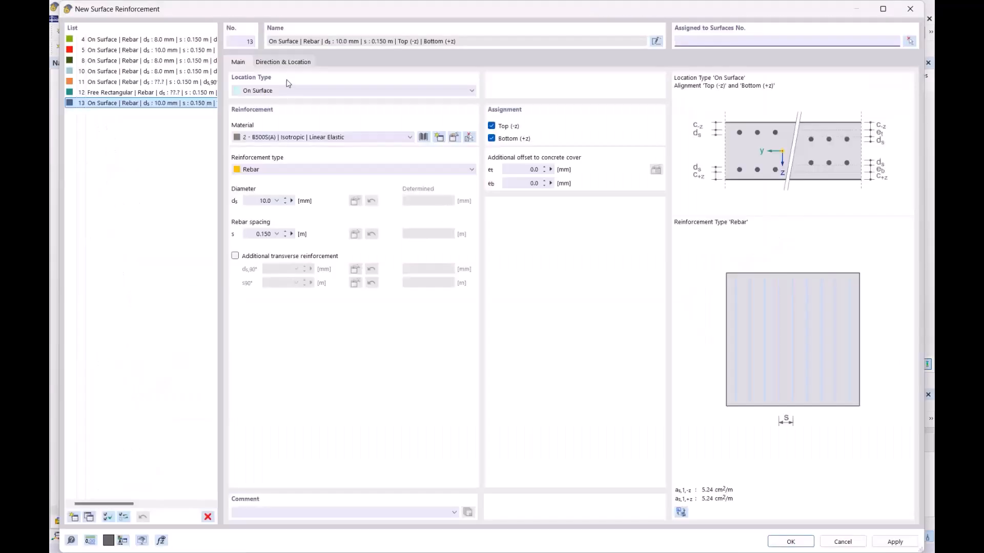
left_click(208, 516)
left_click(501, 315)
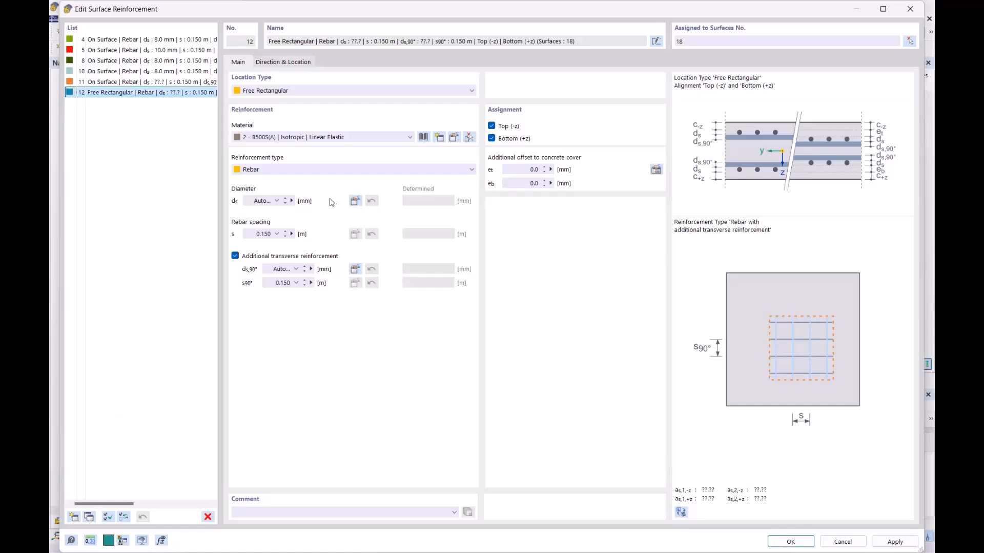
left_click(89, 518)
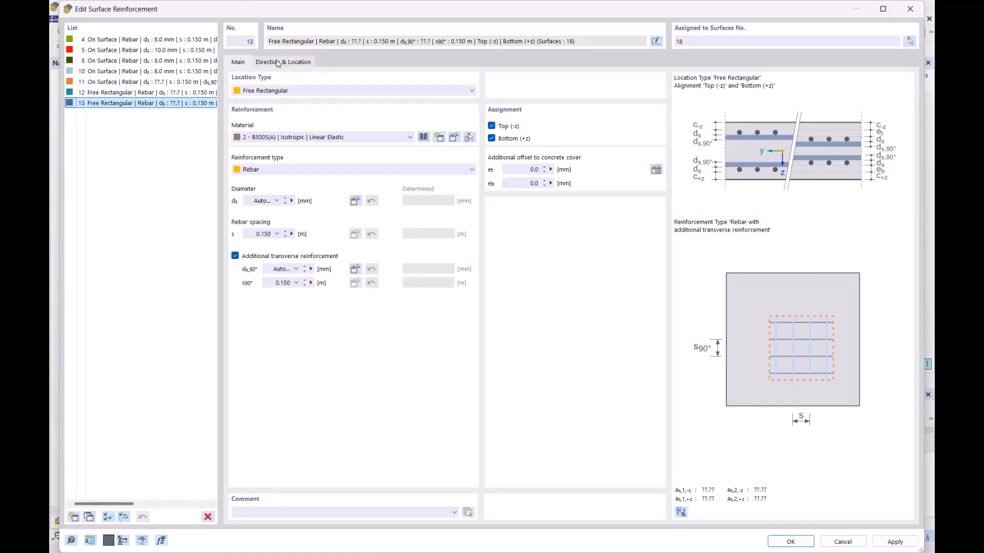
- Untick Bottom (+z) on reinforcements 12 and 13 so both cover only the top layer
left_click(148, 92)
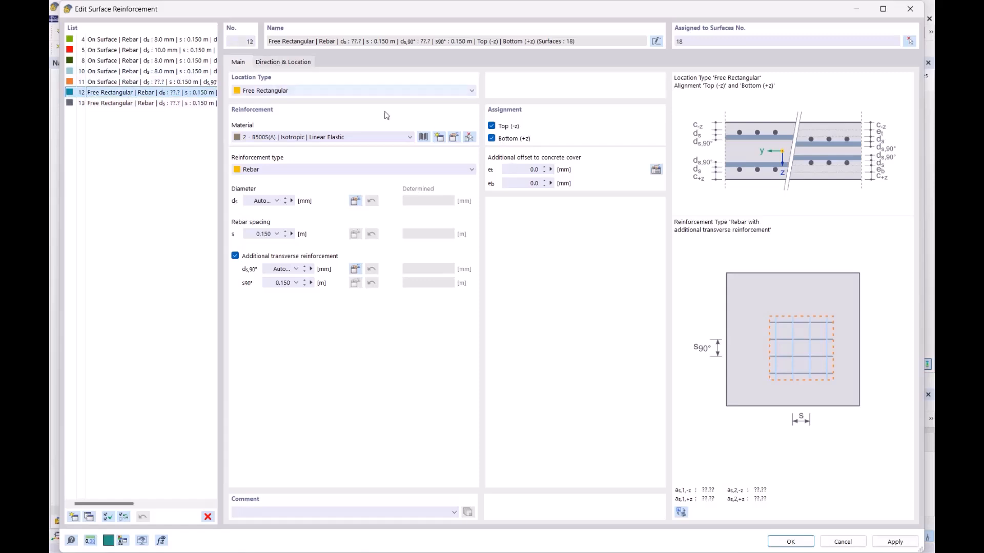
left_click(492, 137)
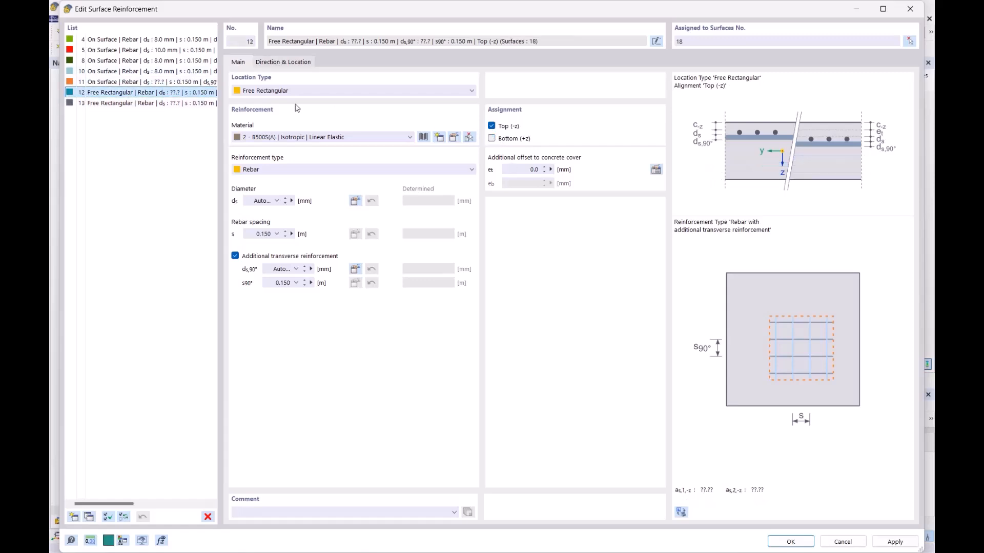
left_click(180, 104)
left_click(492, 139)
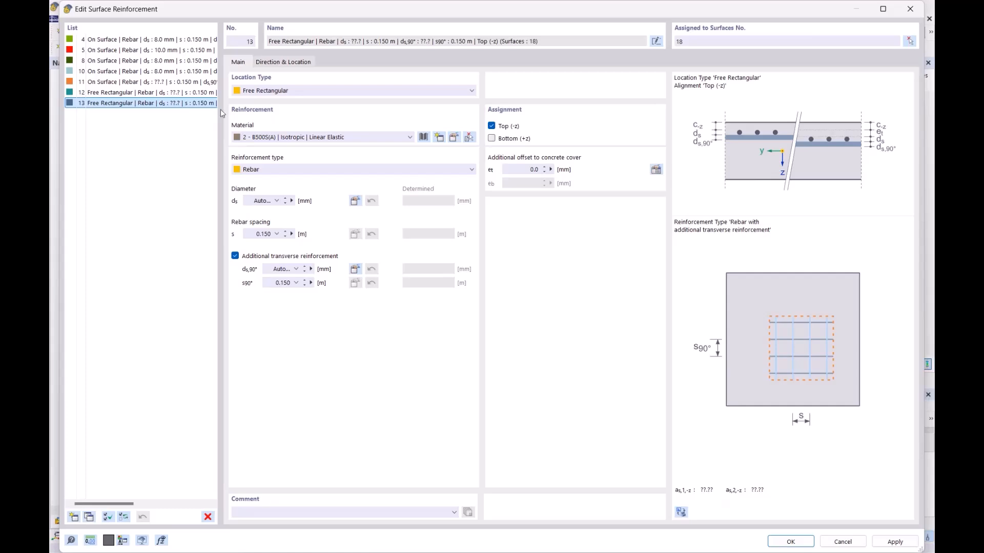
- Centre reinforcement 13 on another column node and save the reinforcements
left_click(286, 63)
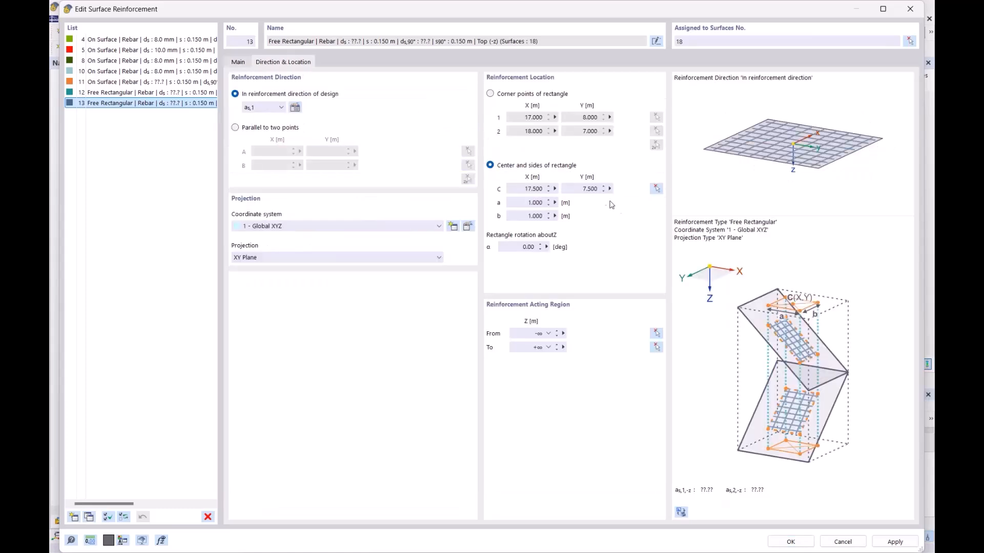
left_click(656, 188)
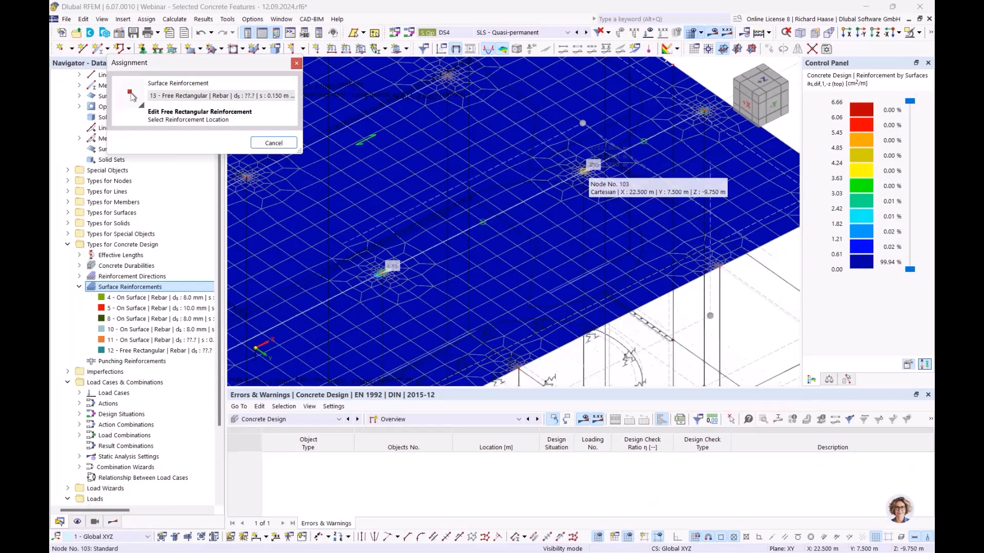
scroll(583, 173, "up", 5)
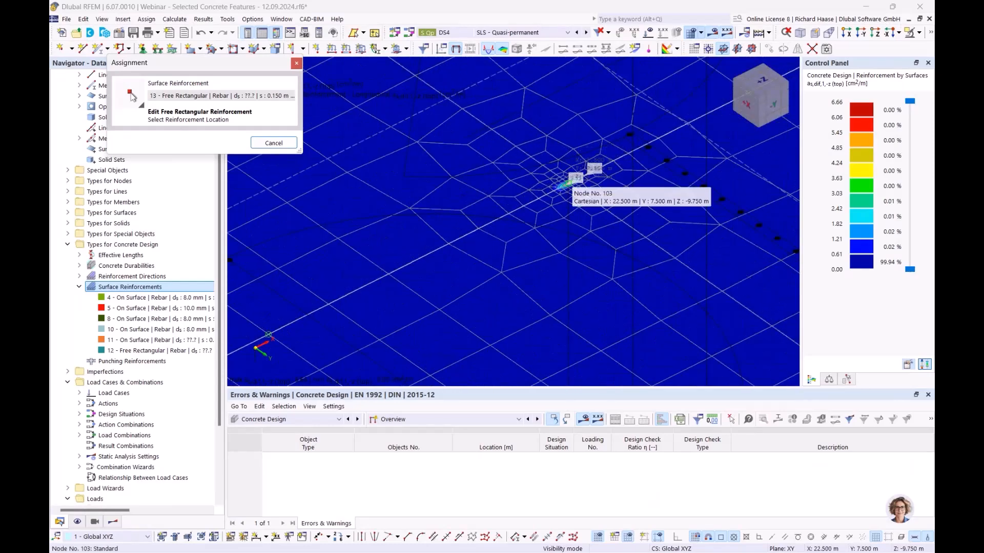
left_click(568, 183)
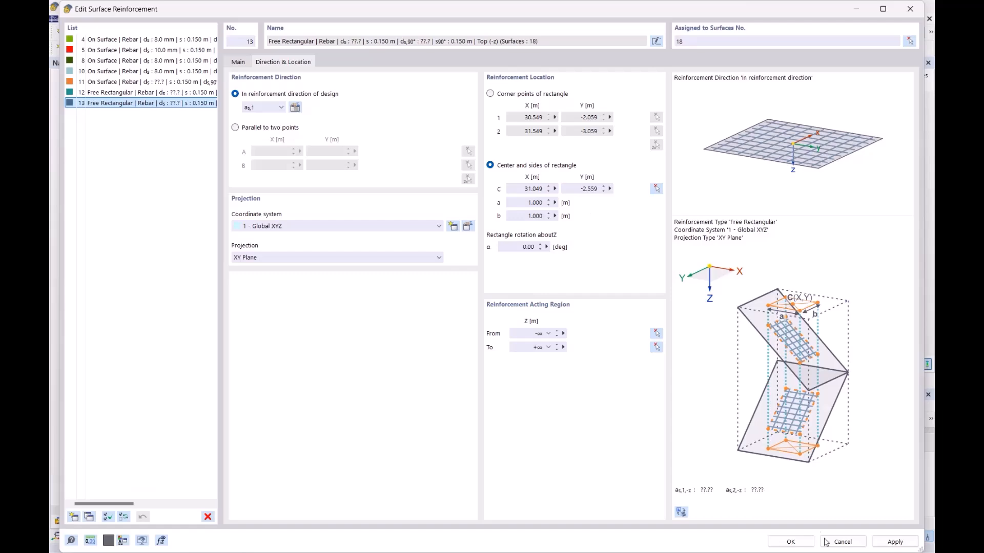
left_click(789, 541)
scroll(374, 259, "up", 6)
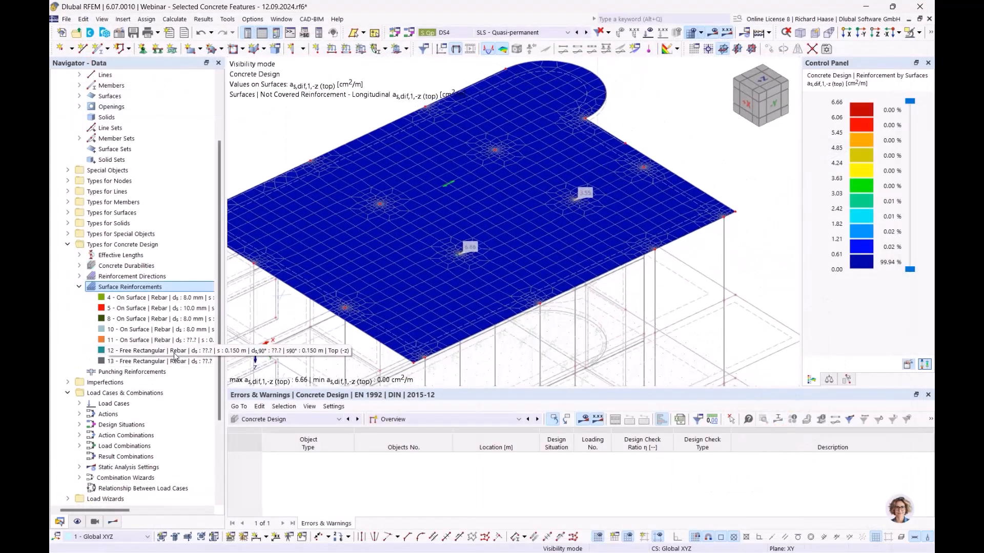
- Select reinforcements 12 and 13 and orbit the slab to review the uncovered top reinforcement plot
left_click(154, 351)
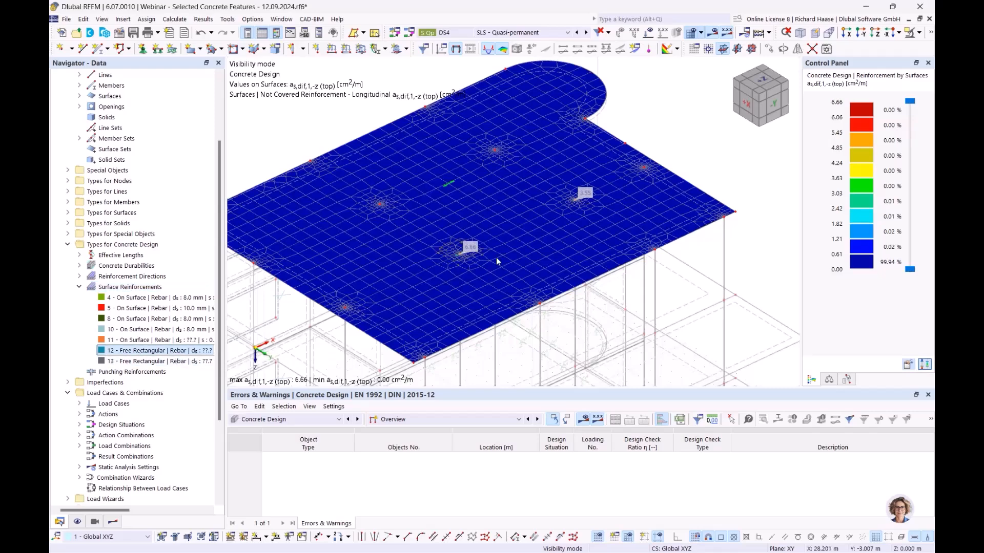
left_click(154, 361)
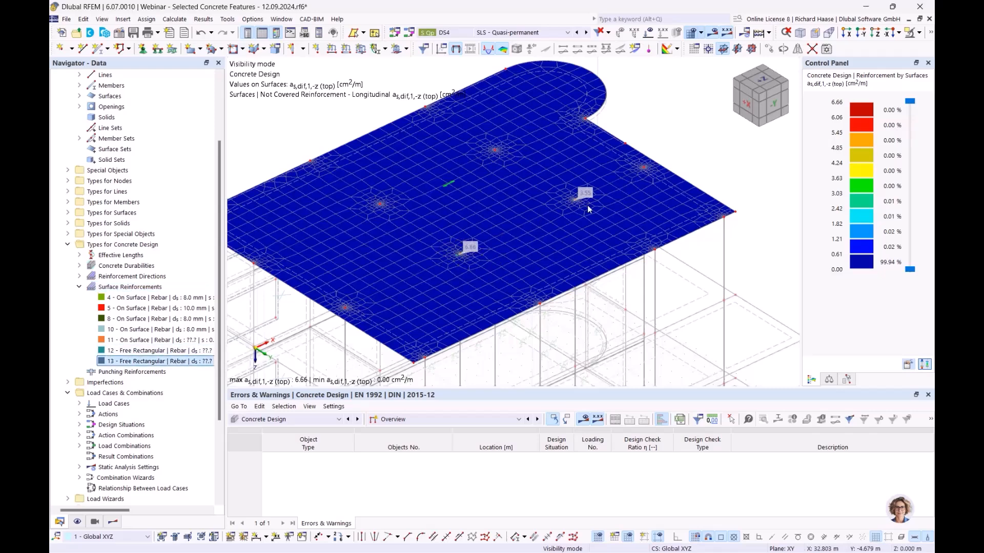
middle_click_drag(623, 217, 640, 184, "ctrl")
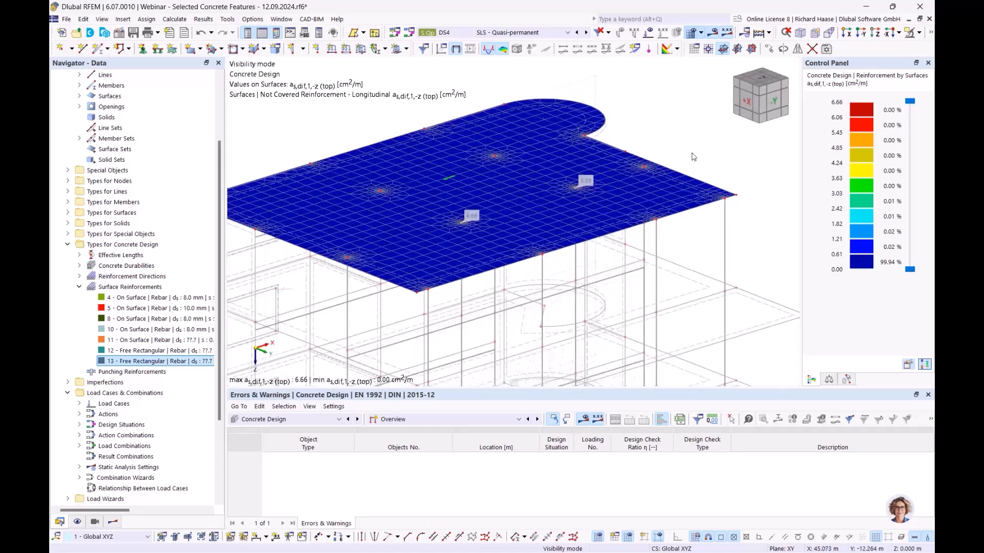
scroll(692, 153, "up", 2)
middle_click_drag(693, 157, 685, 178, "ctrl")
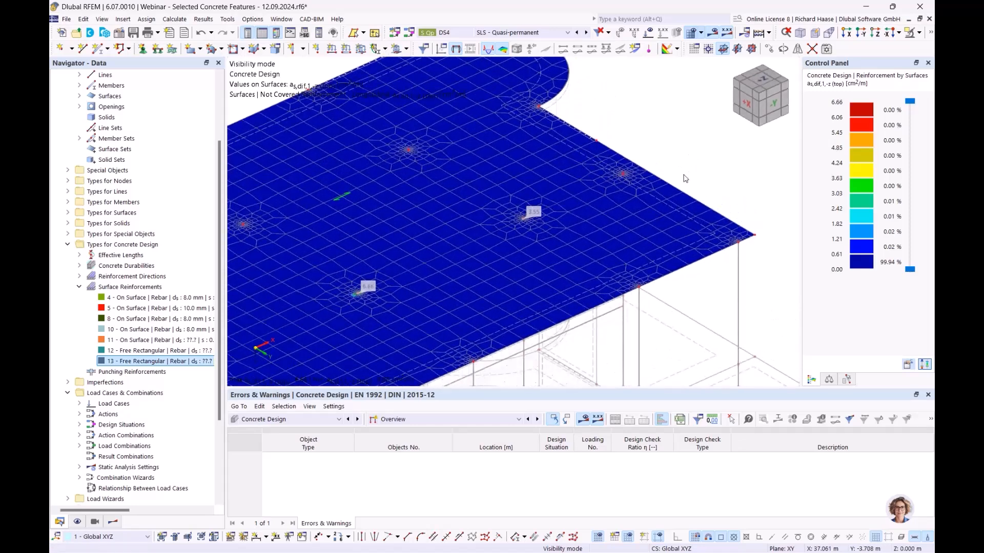
scroll(646, 214, "down", 2)
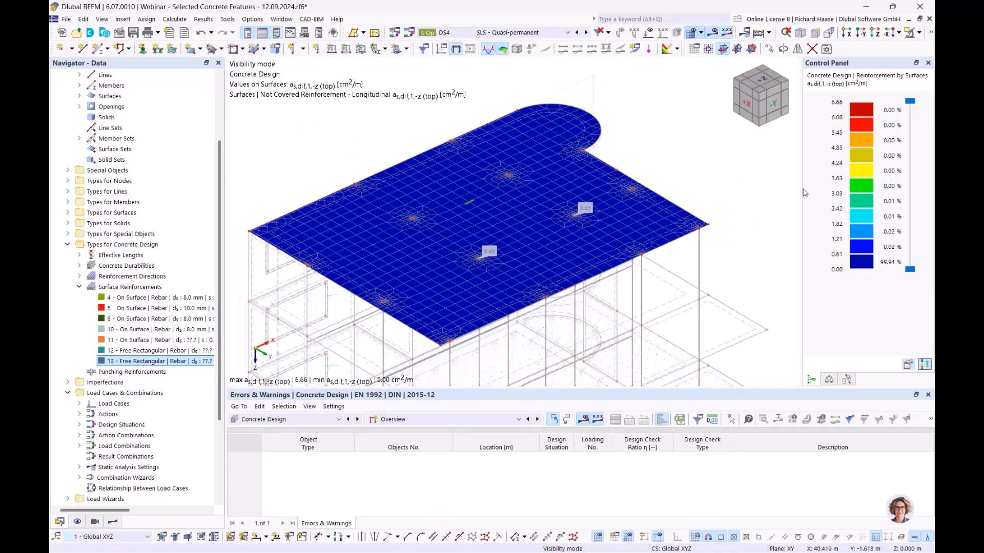
middle_click_drag(709, 178, 628, 185, "ctrl")
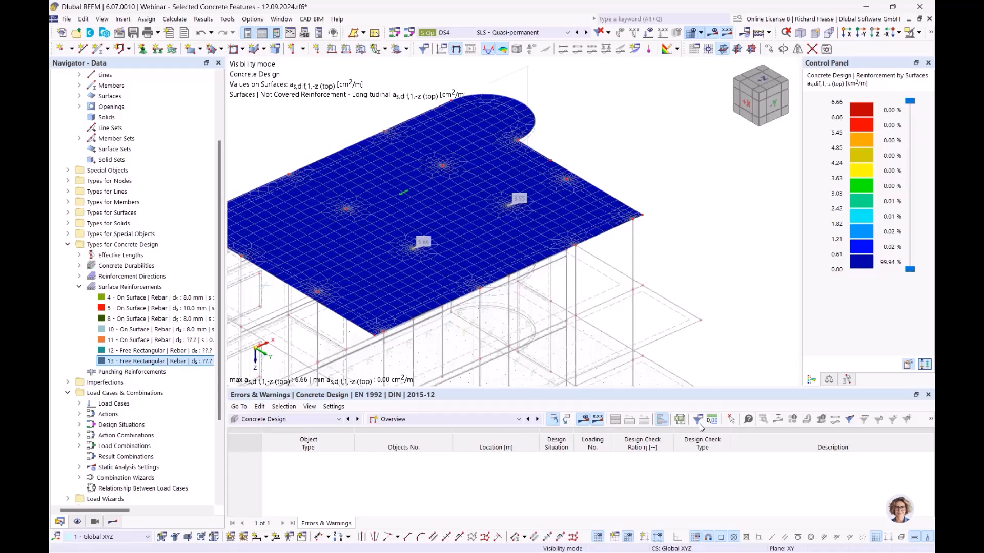
- Switch the table to Input Data and enable 'Delete add-on results by changing input data' in Global Settings
left_click(441, 420)
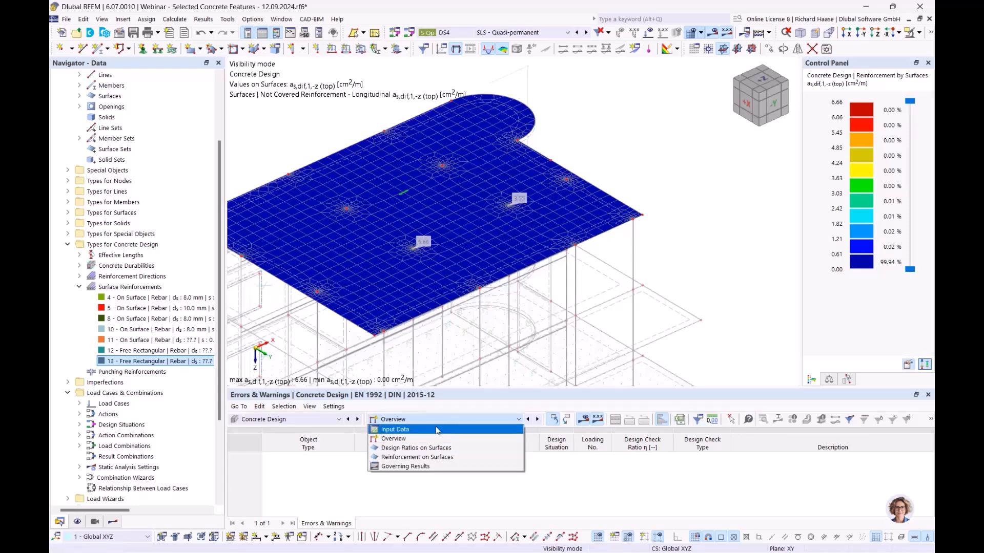
left_click(409, 436)
left_click(695, 419)
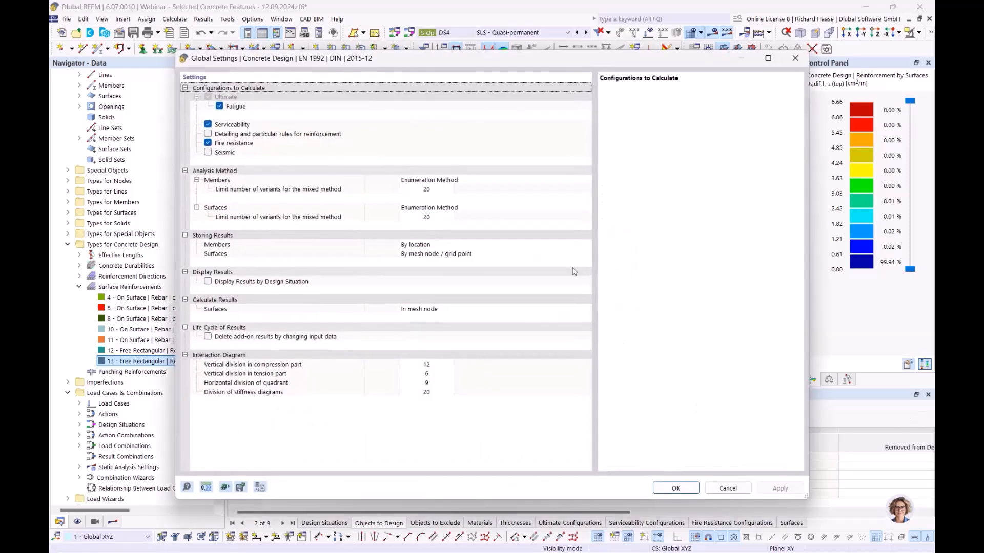
left_click(209, 338)
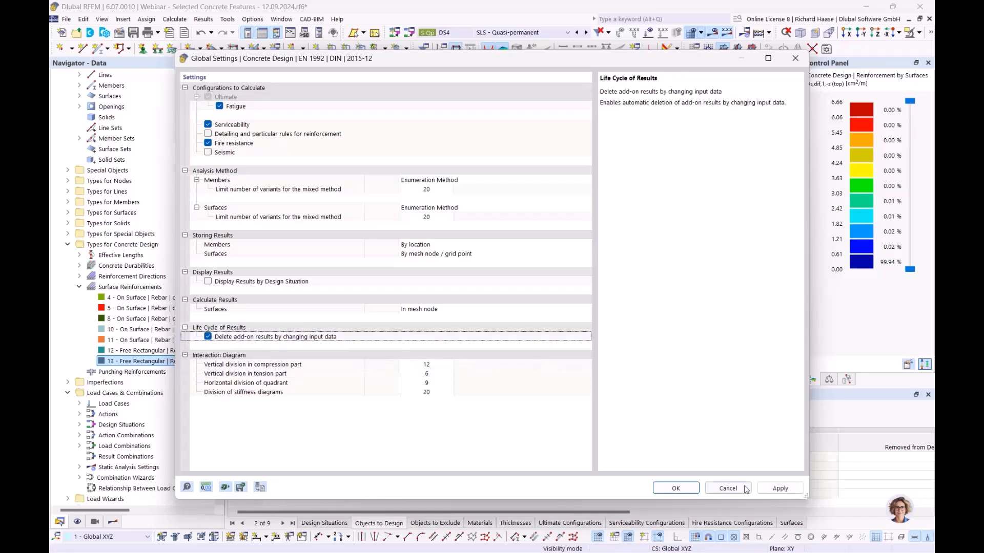
left_click(676, 488)
left_click(542, 342)
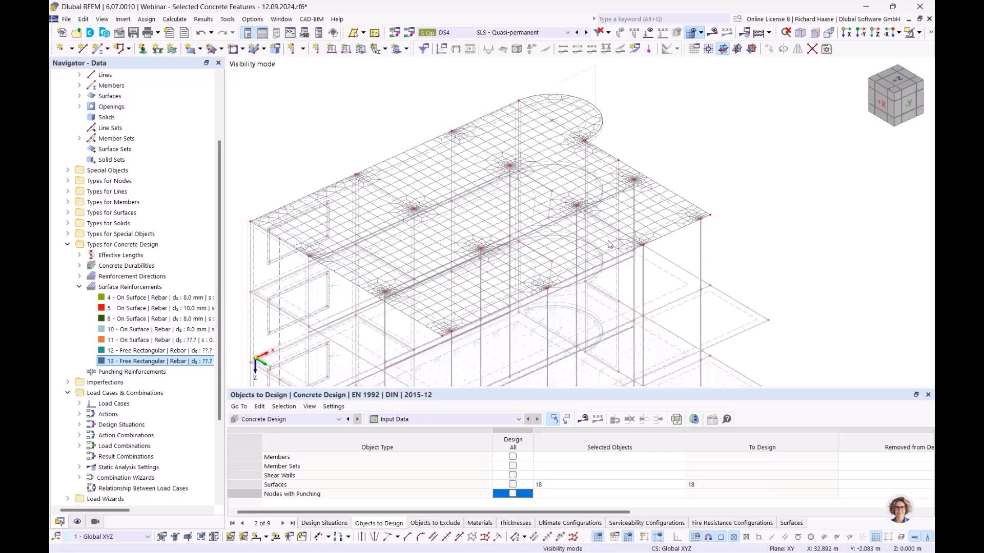
- Run the concrete design calculation, then open free rectangular reinforcement 13 for editing
left_click(584, 420)
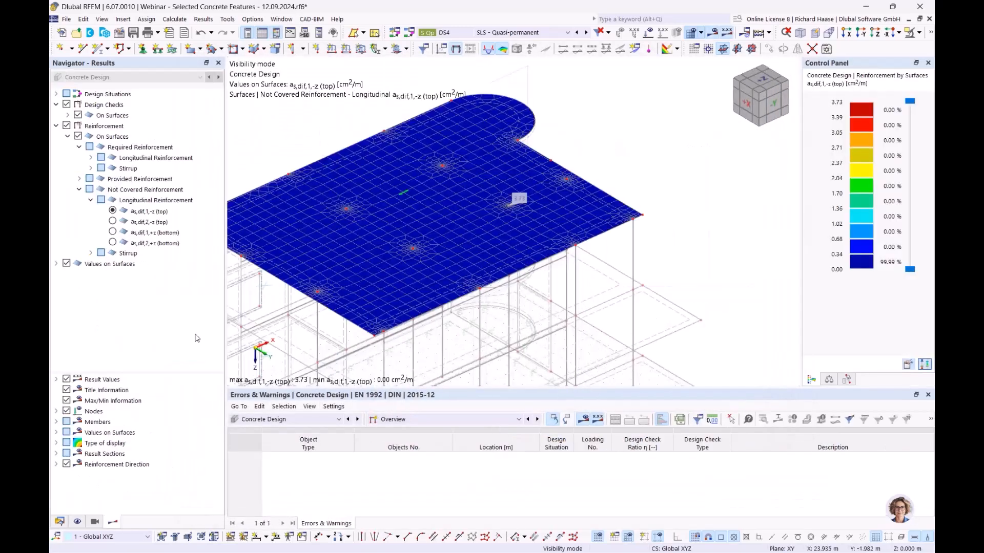
left_click(60, 522)
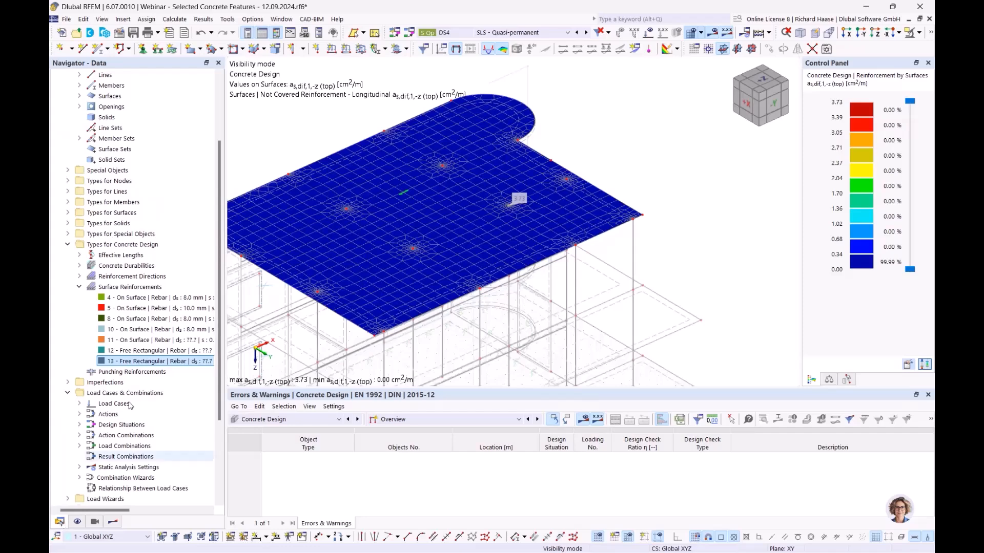
middle_click_drag(421, 253, 380, 274, "ctrl")
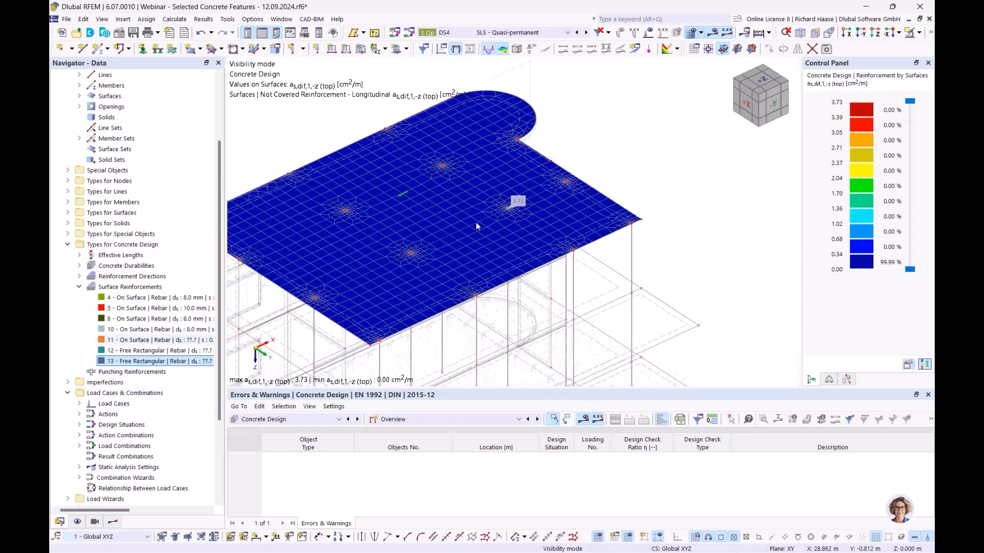
scroll(510, 208, "up", 4)
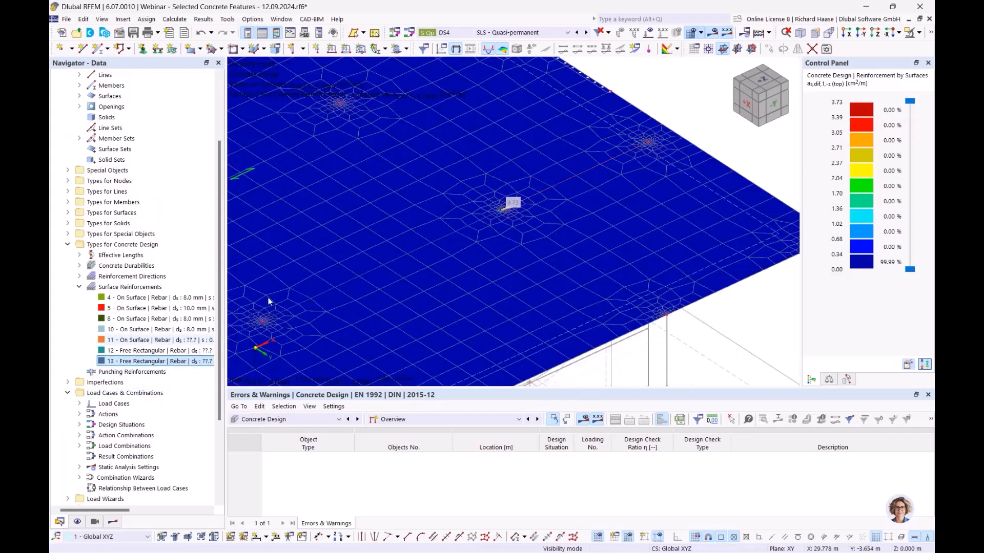
scroll(365, 278, "down", 2)
left_click(112, 522)
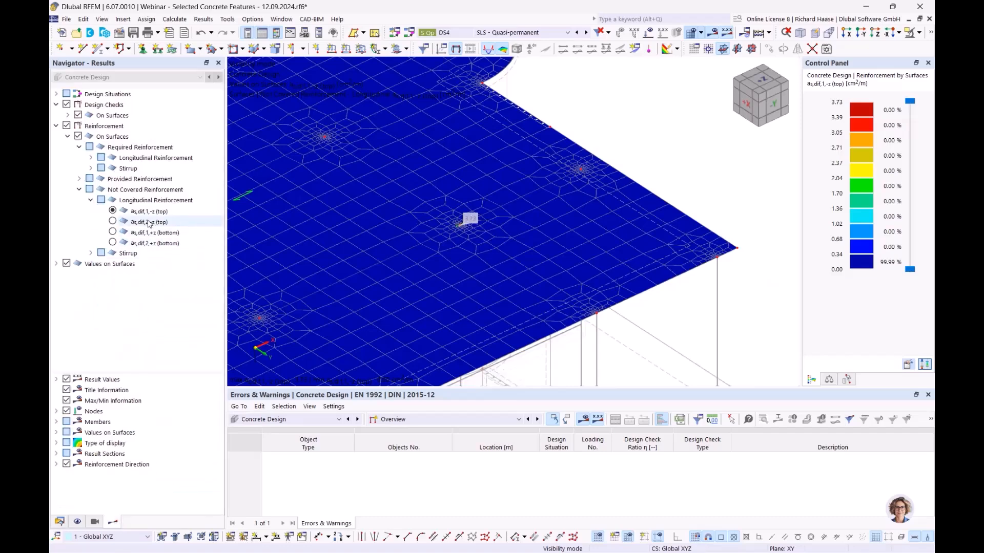
left_click(60, 522)
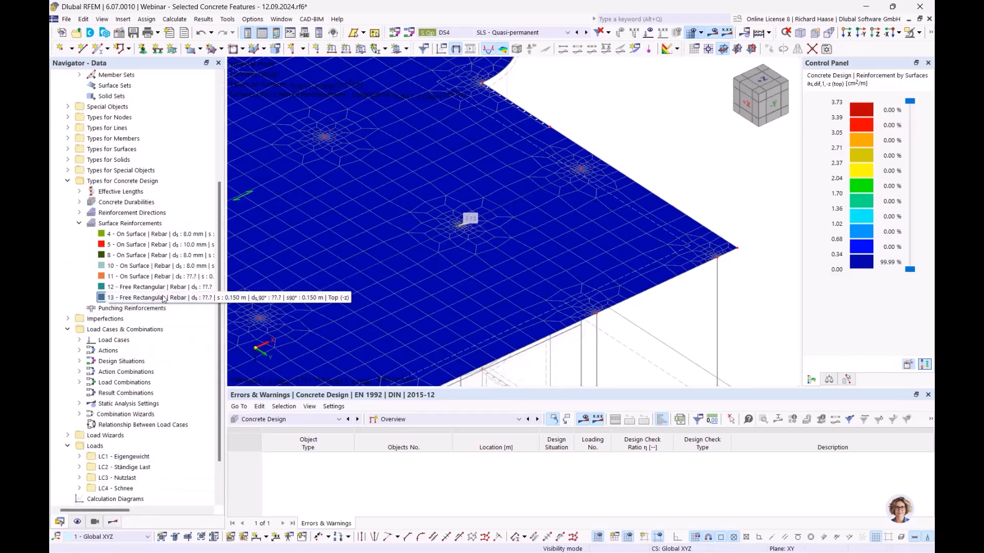
double_click(163, 299)
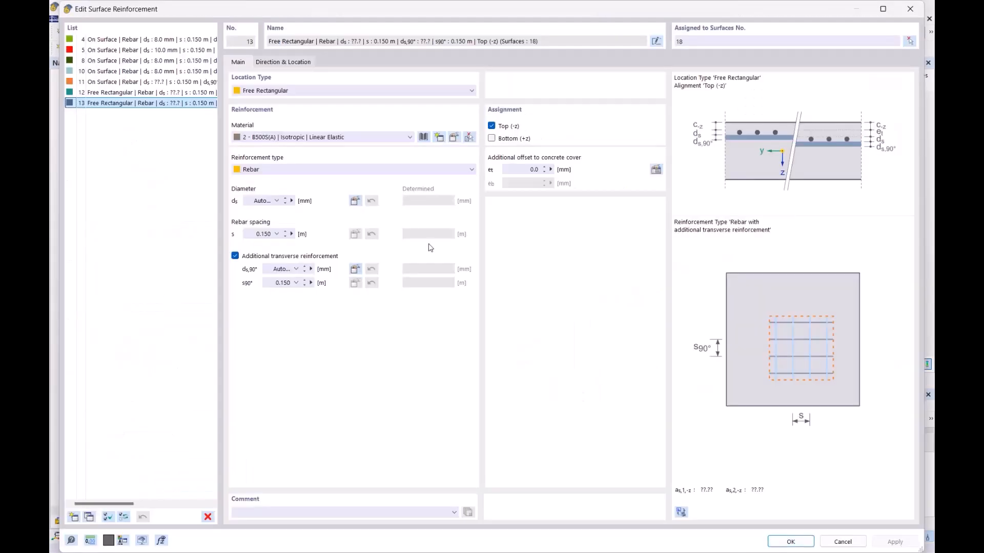
- Recentre reinforcement 13 on column node 103 at 22.5/7.5 m and accept the result deletion
left_click(299, 62)
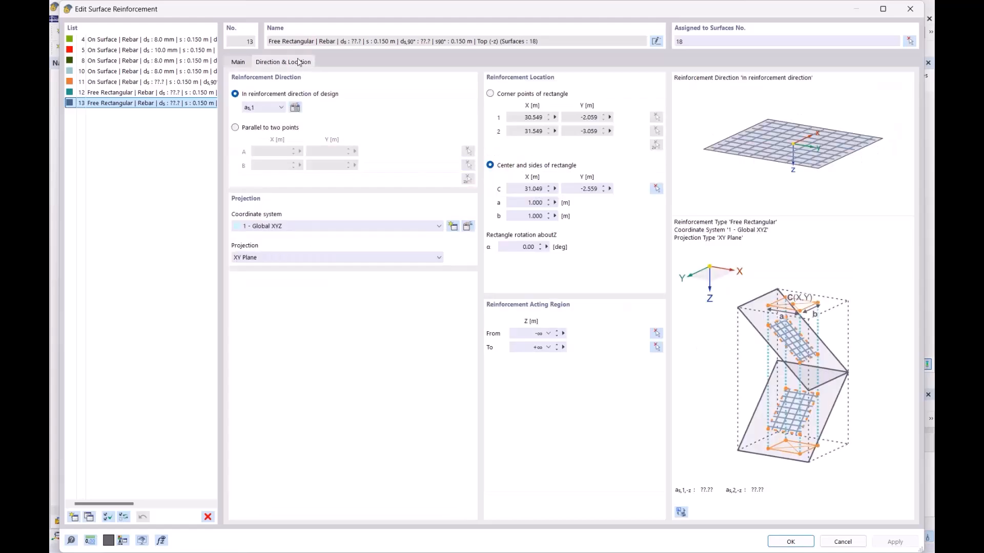
left_click(656, 189)
scroll(441, 245, "up", 2)
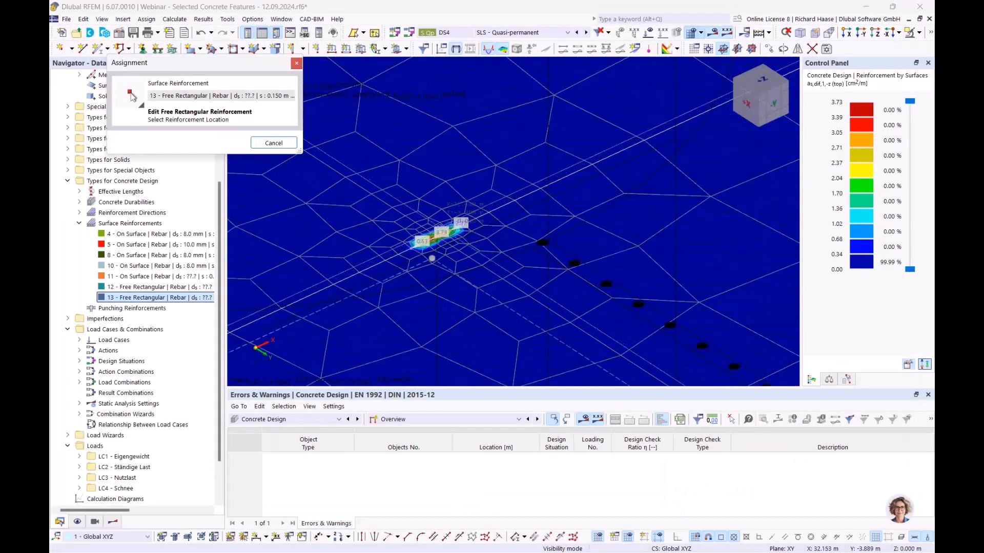
left_click(432, 259)
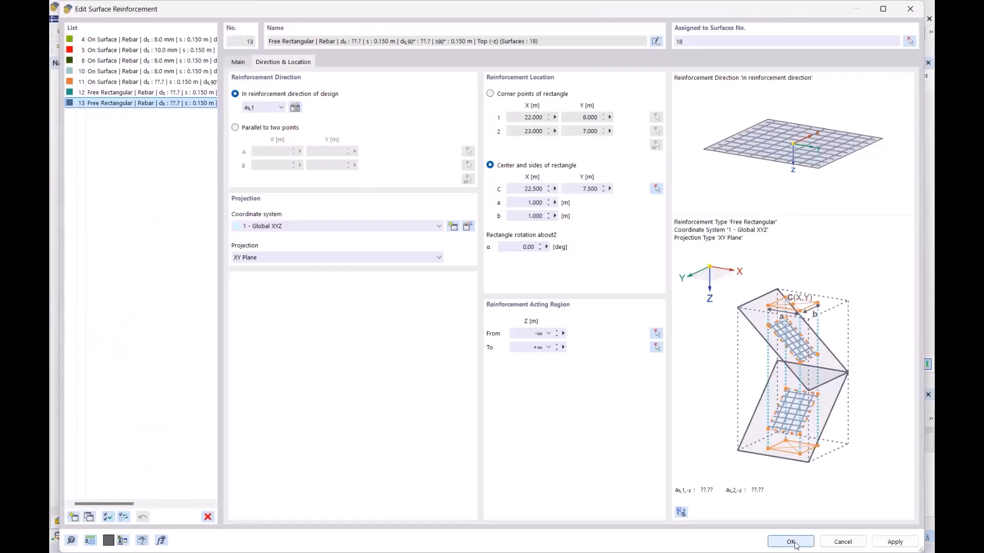
left_click(237, 62)
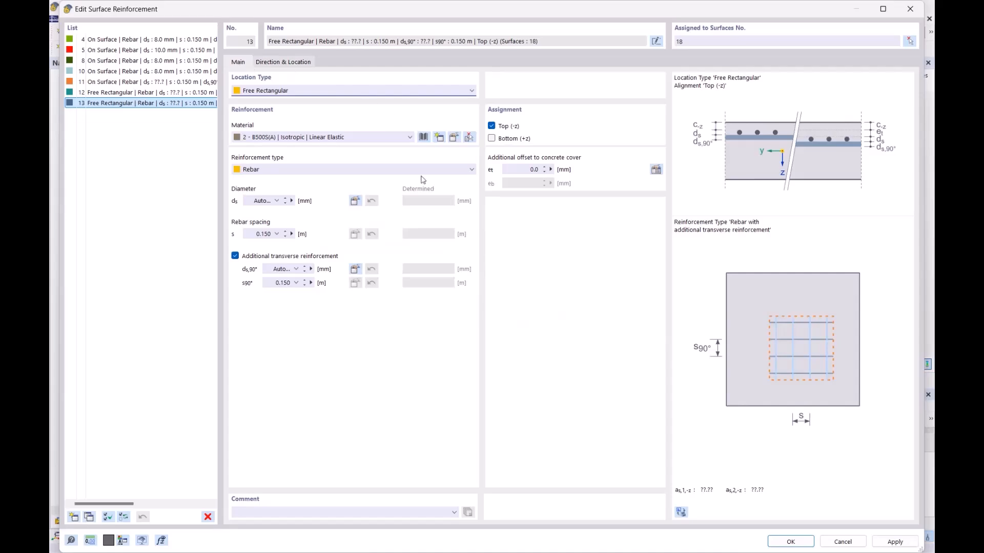
left_click(790, 541)
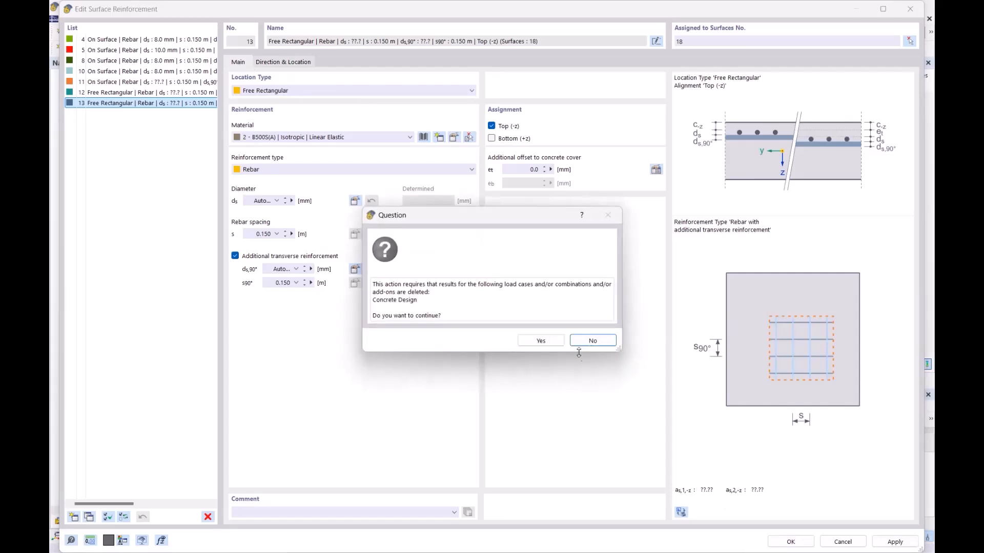
left_click(539, 340)
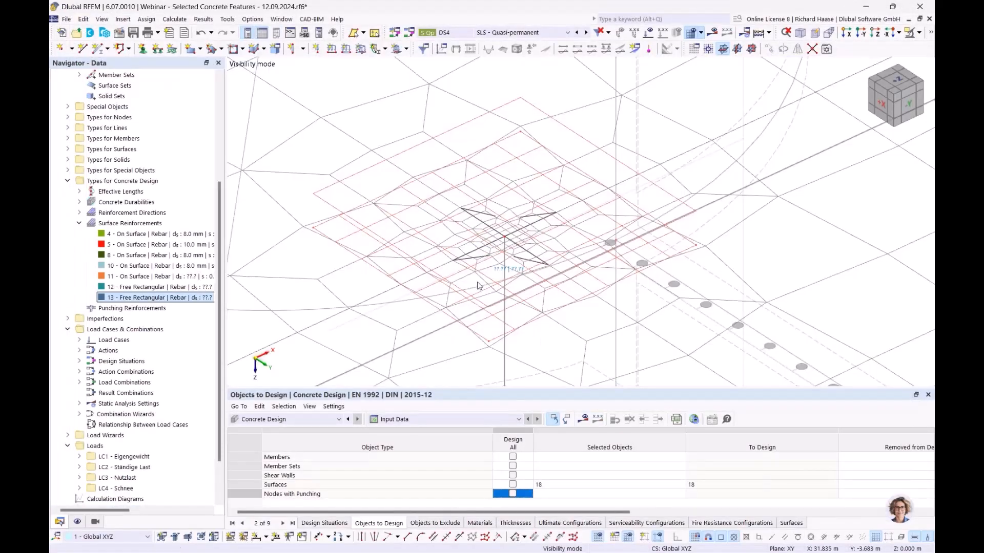
- Recentre reinforcement 12 on the column at 17.5/7.5 m and rerun the concrete design
scroll(504, 221, "down", 5)
scroll(415, 266, "down", 4)
middle_click_drag(417, 267, 466, 247)
scroll(466, 247, "up", 3)
scroll(475, 231, "up", 4)
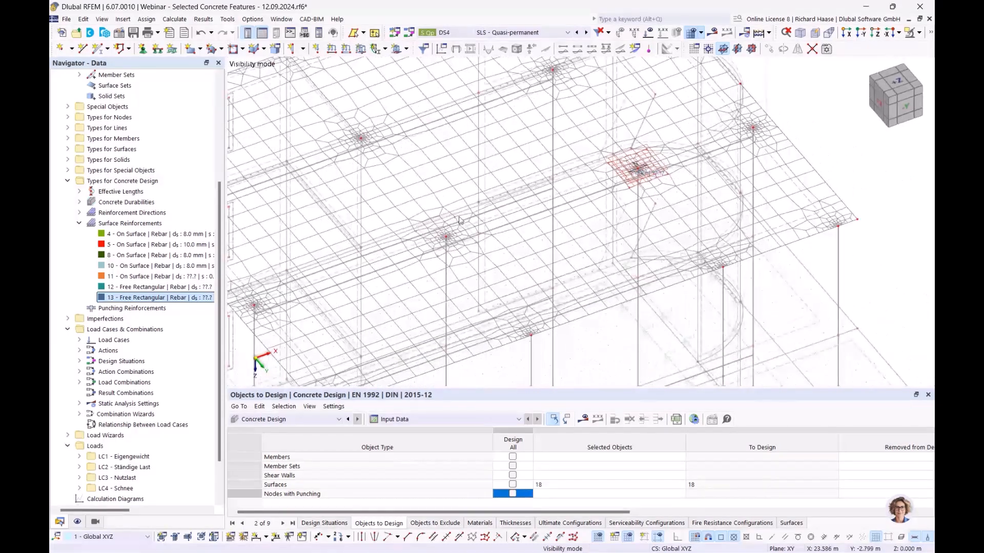
middle_click_drag(467, 225, 520, 218, "ctrl")
left_click(196, 289)
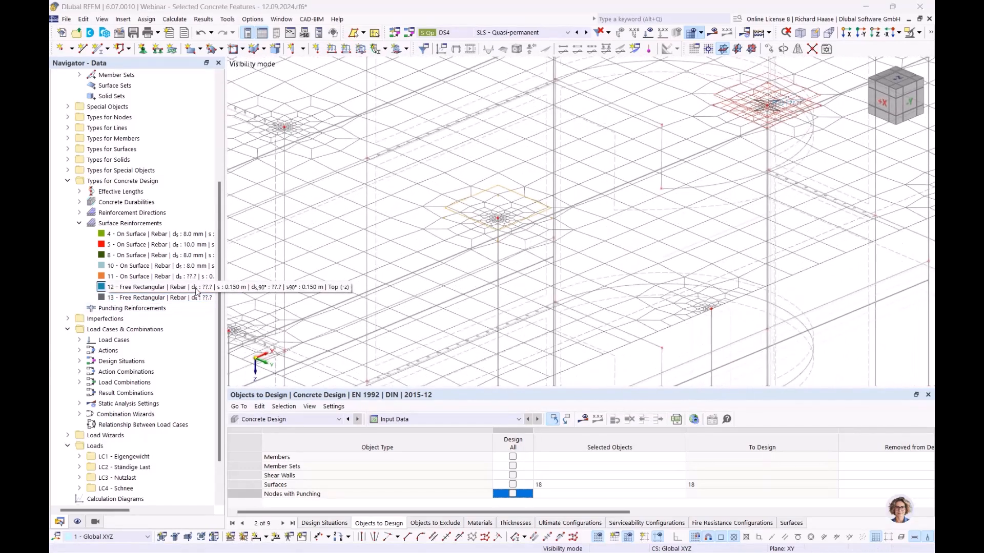
double_click(154, 287)
left_click(298, 64)
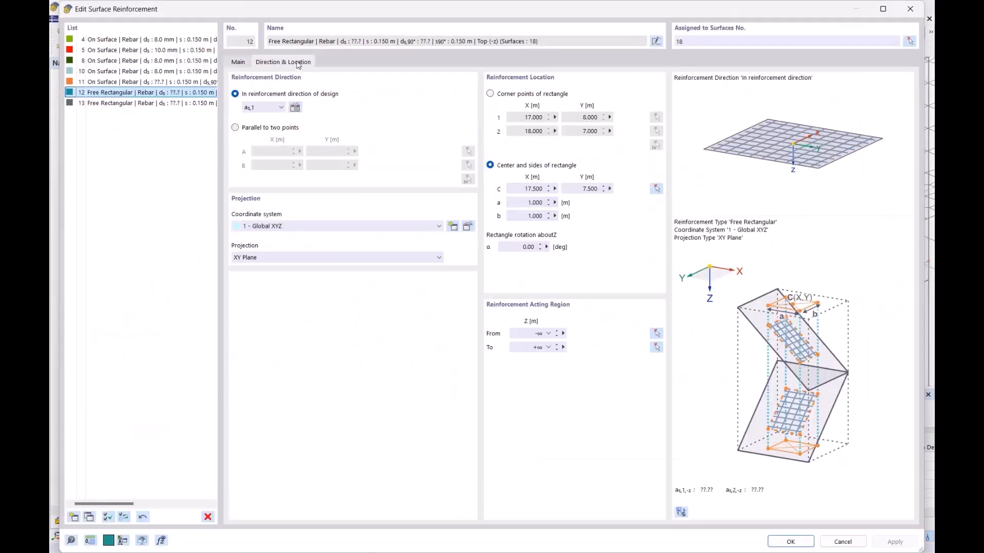
left_click(656, 190)
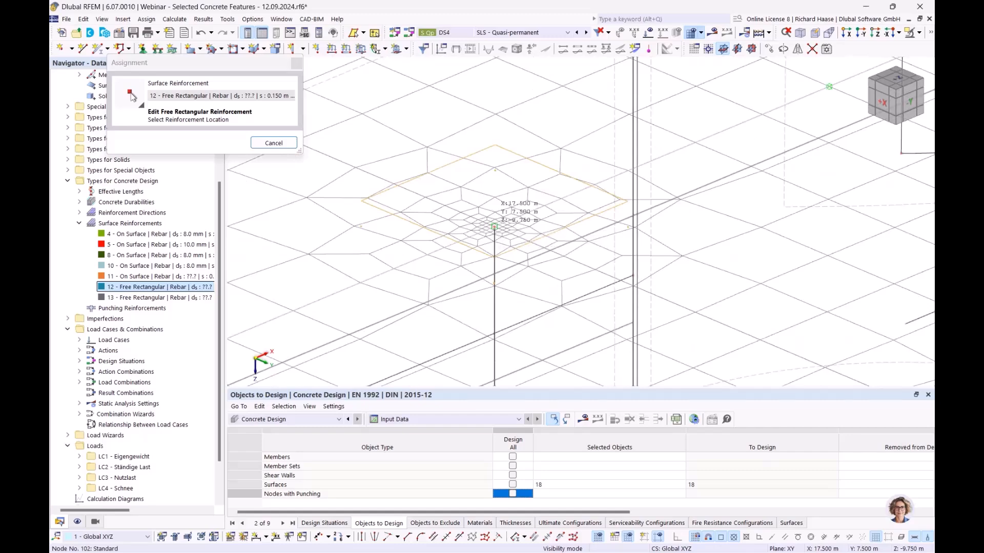
left_click(494, 226)
left_click(791, 542)
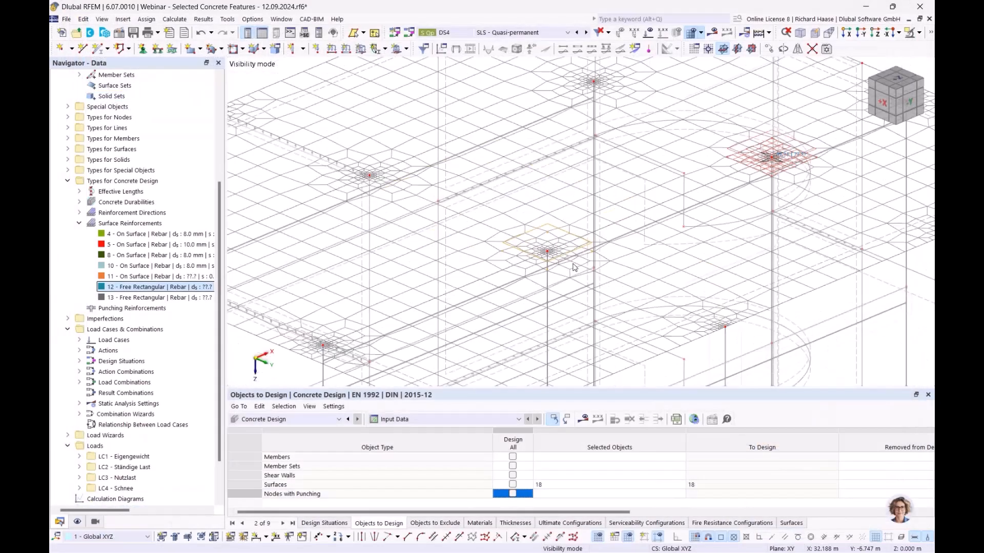
middle_click_drag(577, 255, 499, 253)
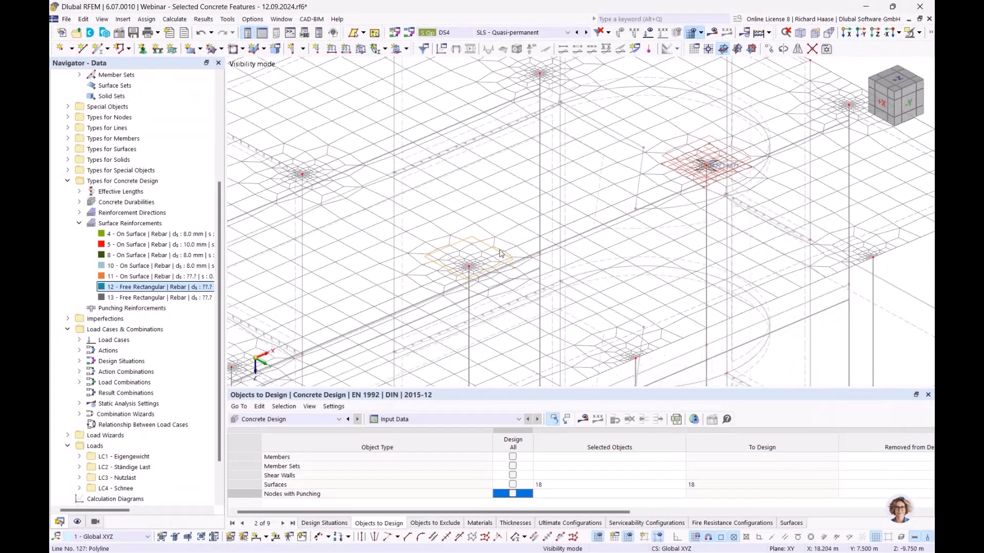
left_click(582, 420)
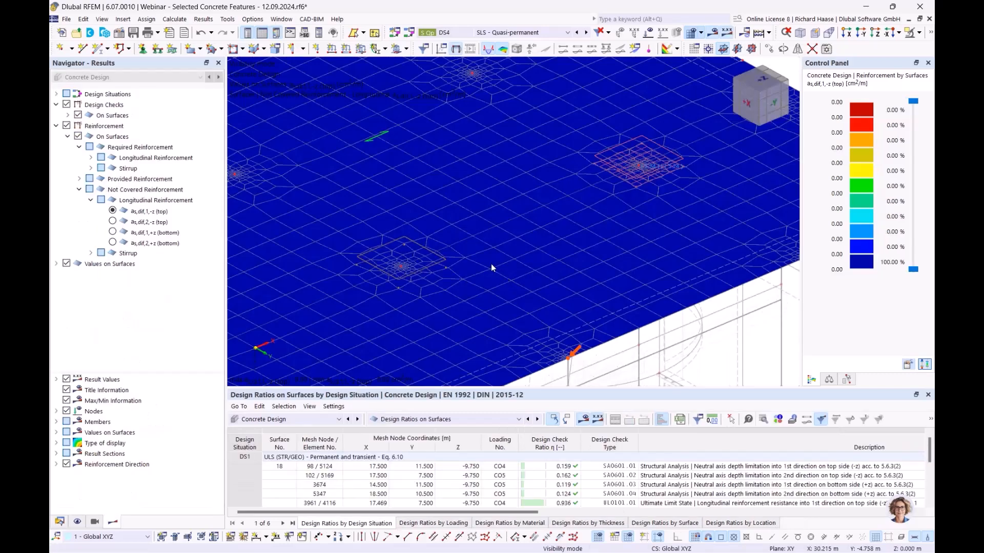
- Zoom and rotate the view onto free rectangular reinforcement 13 over the column
scroll(491, 264, "down", 4)
middle_click_drag(490, 264, 379, 272, "ctrl")
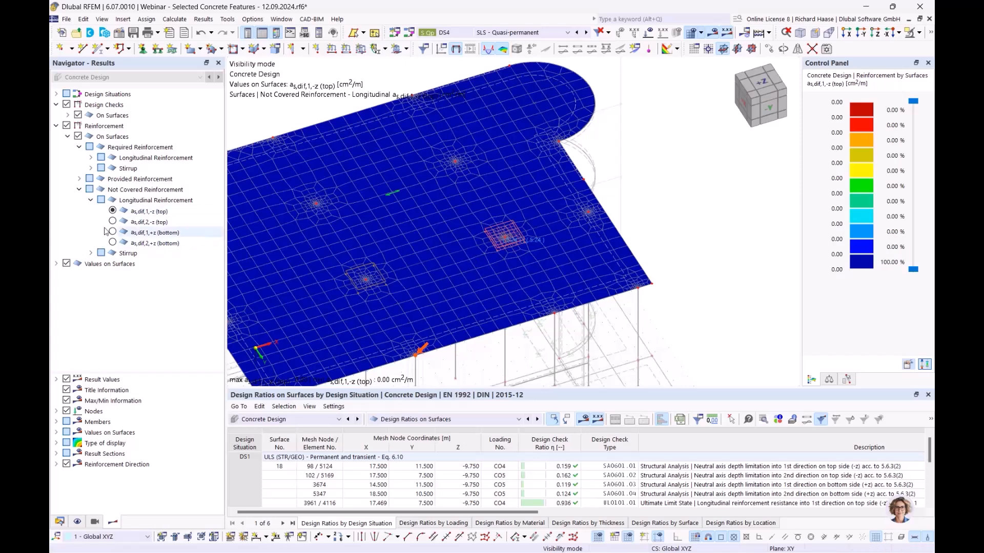
scroll(360, 230, "down", 4)
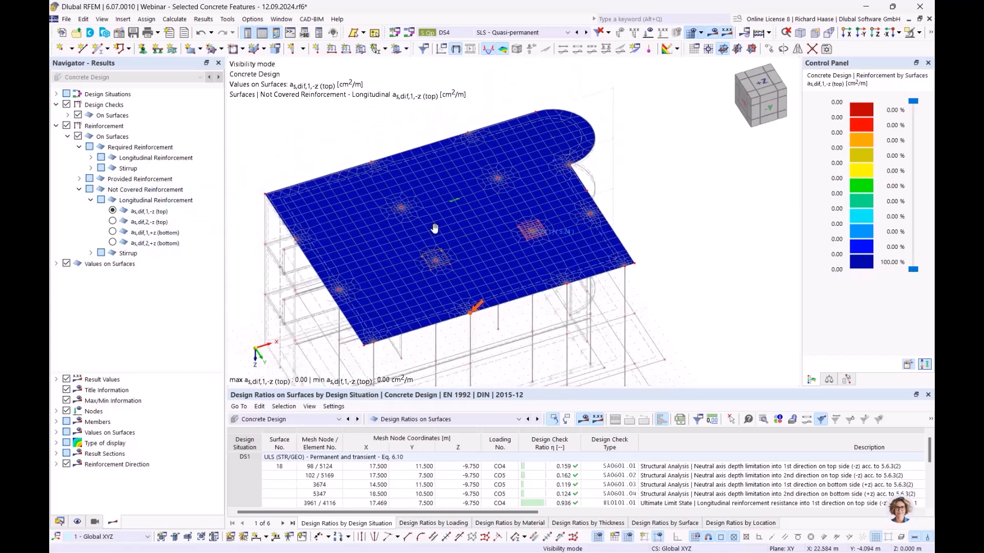
scroll(517, 221, "up", 3)
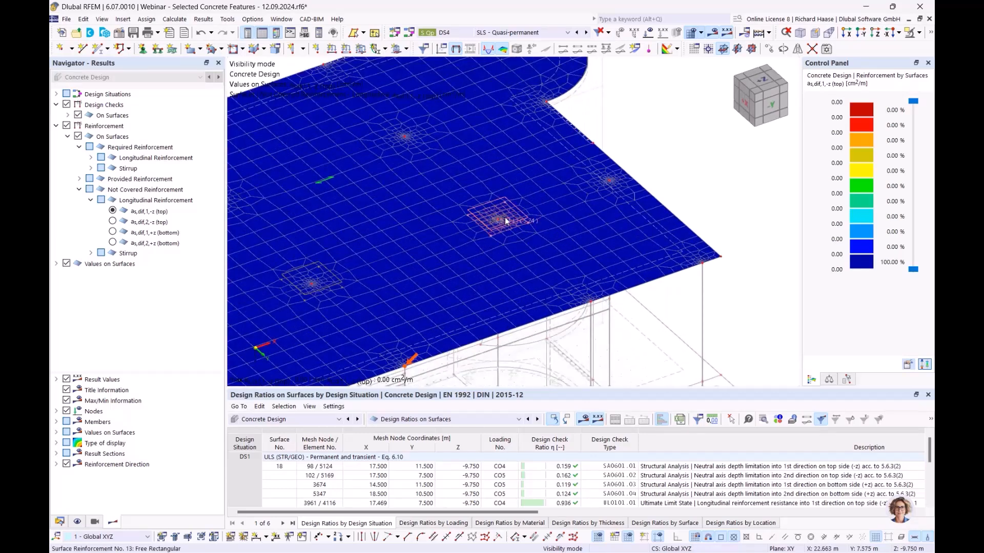
- Open reinforcement 13 and copy the determined 10.0 mm value into both ds and ds,90°
double_click(505, 221)
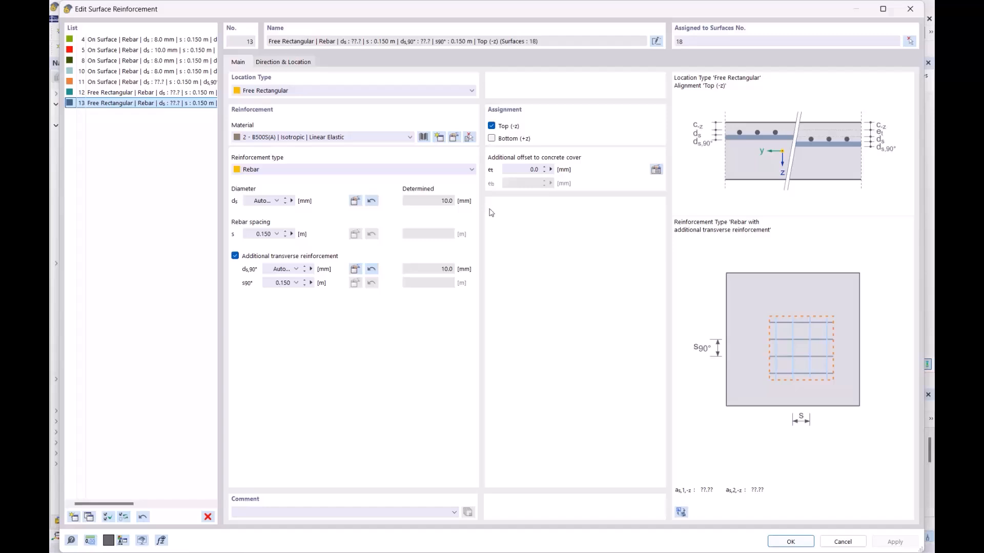
double_click(454, 203)
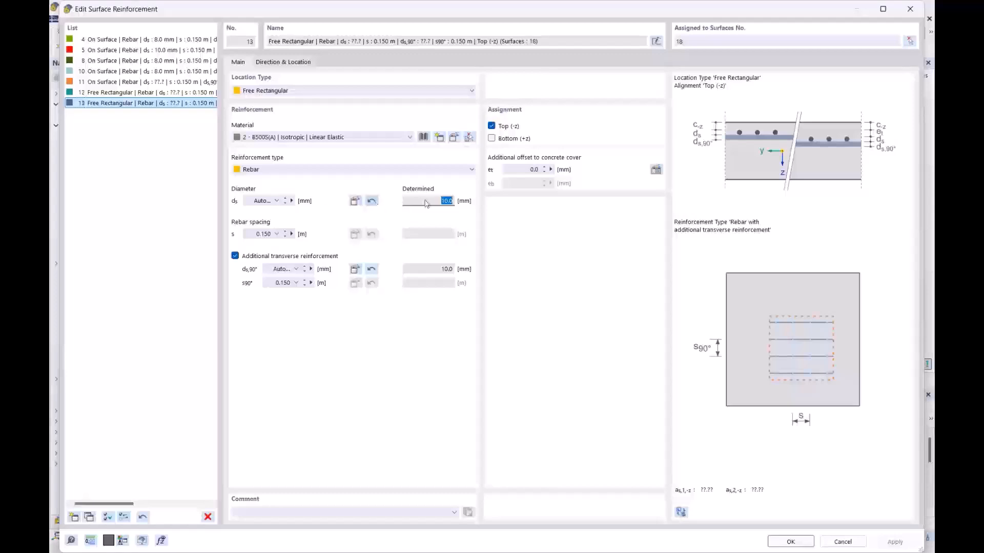
left_click(372, 201)
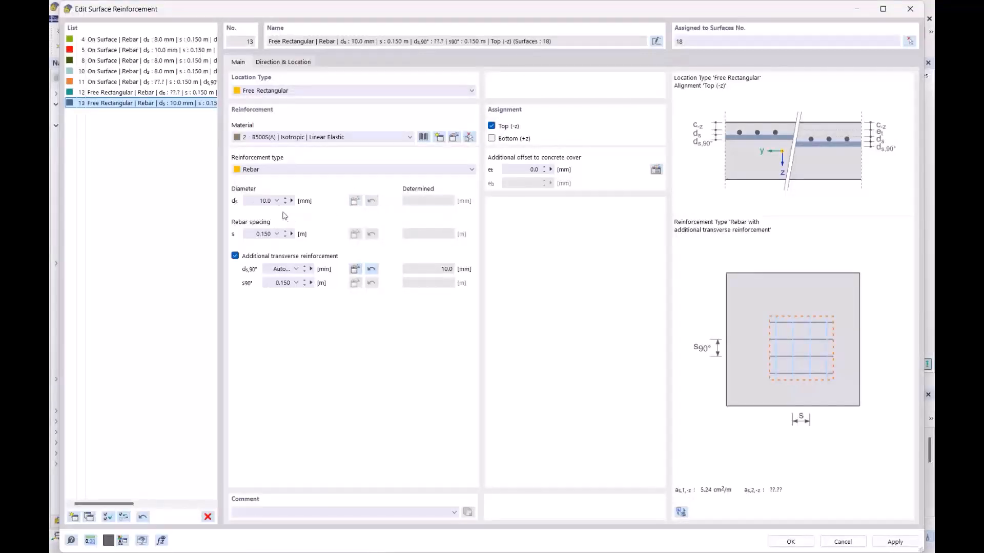
left_click(373, 270)
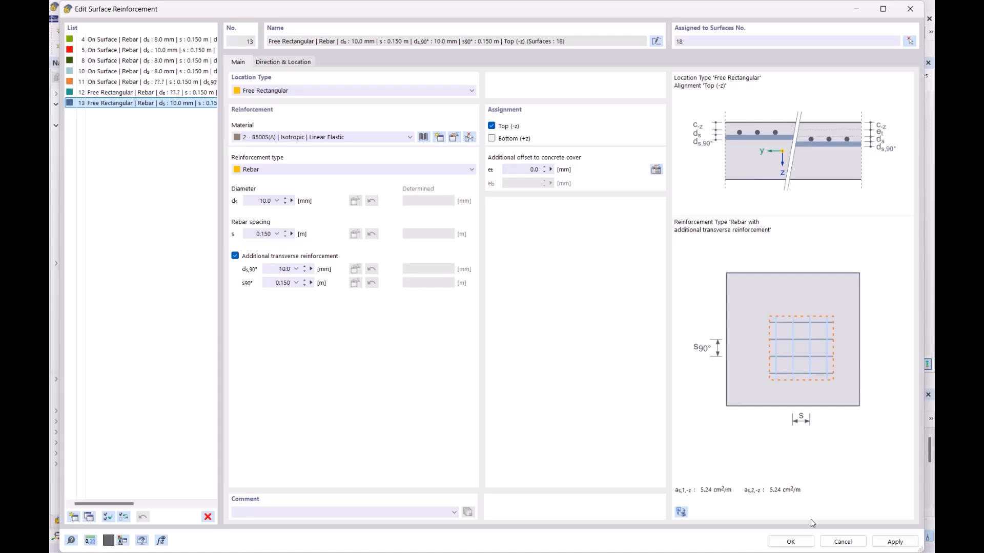
left_click(790, 542)
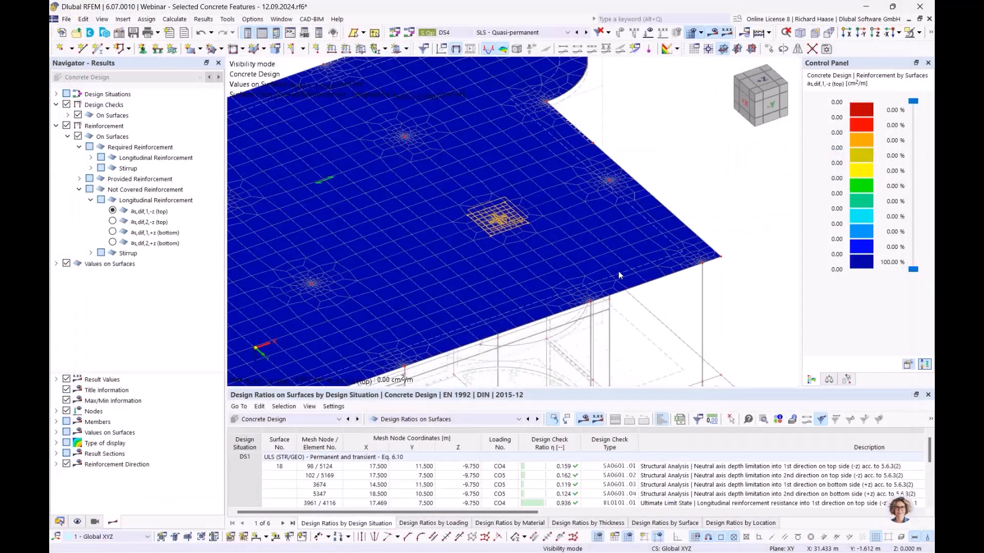
- Enlarge the table pane and switch it between Design Ratios on Surfaces and Input Data, ending on Input Data
left_click_drag(608, 390, 615, 319)
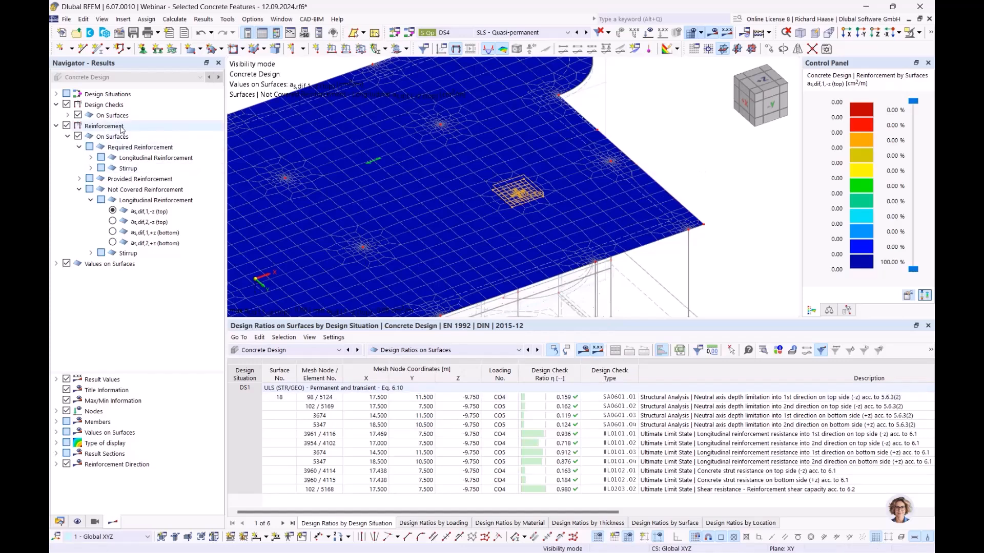
left_click(145, 190)
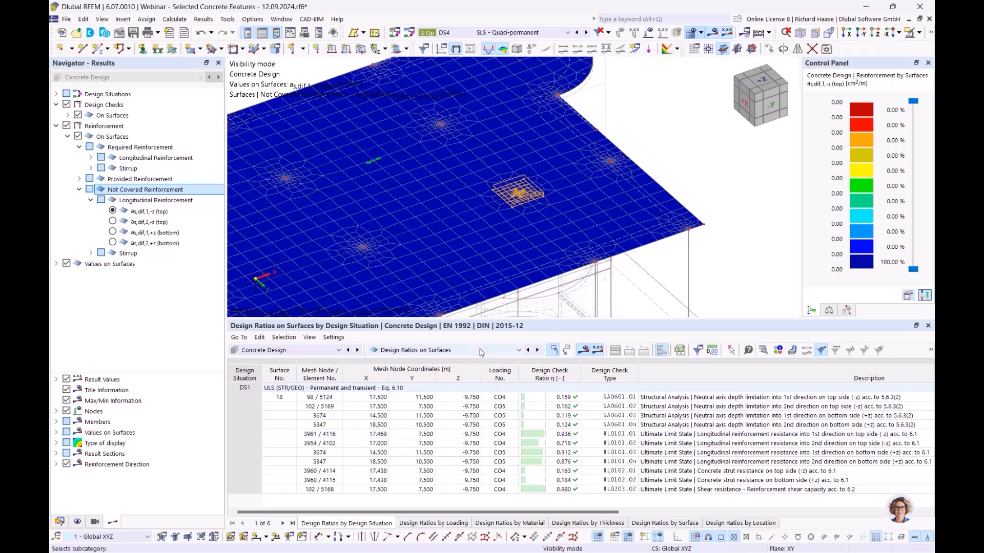
left_click(451, 351)
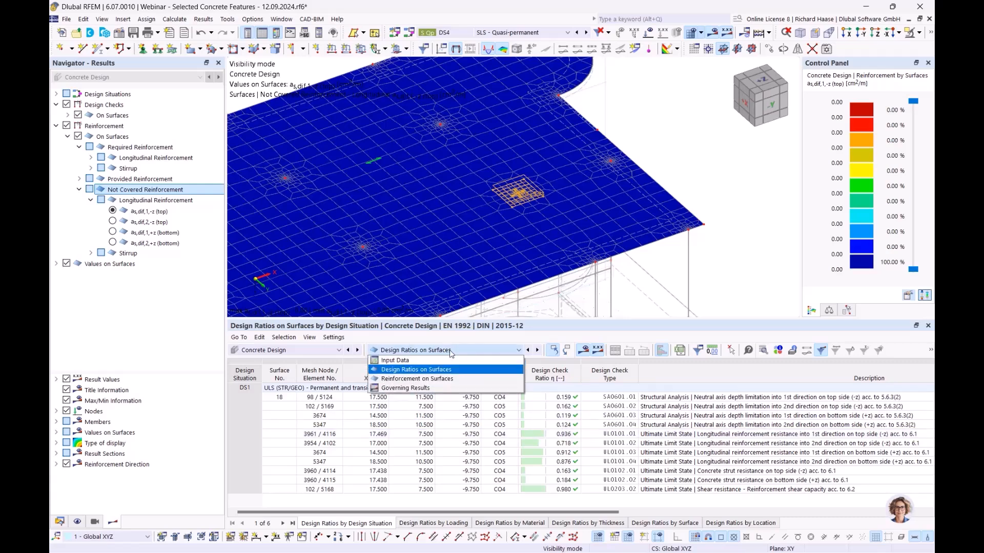
left_click(427, 360)
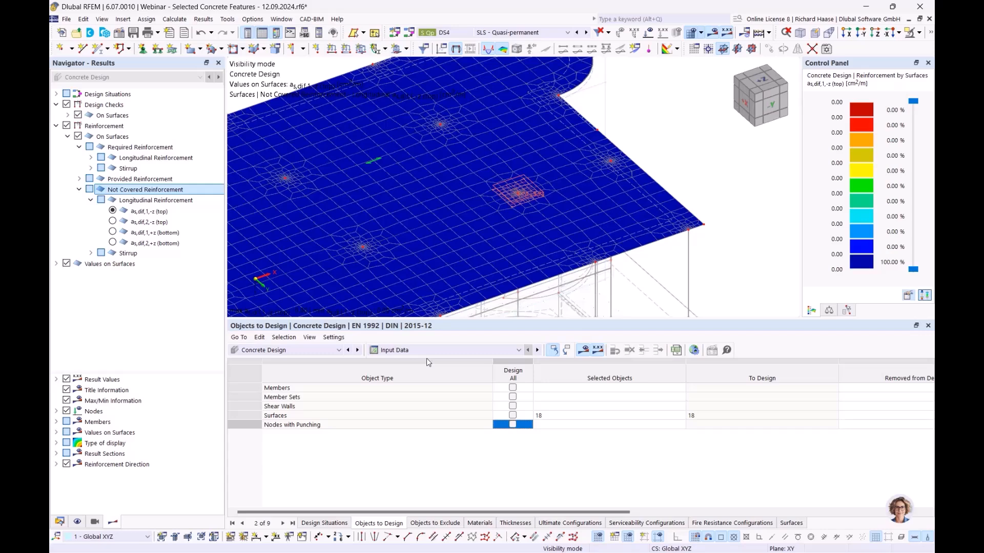
left_click(422, 350)
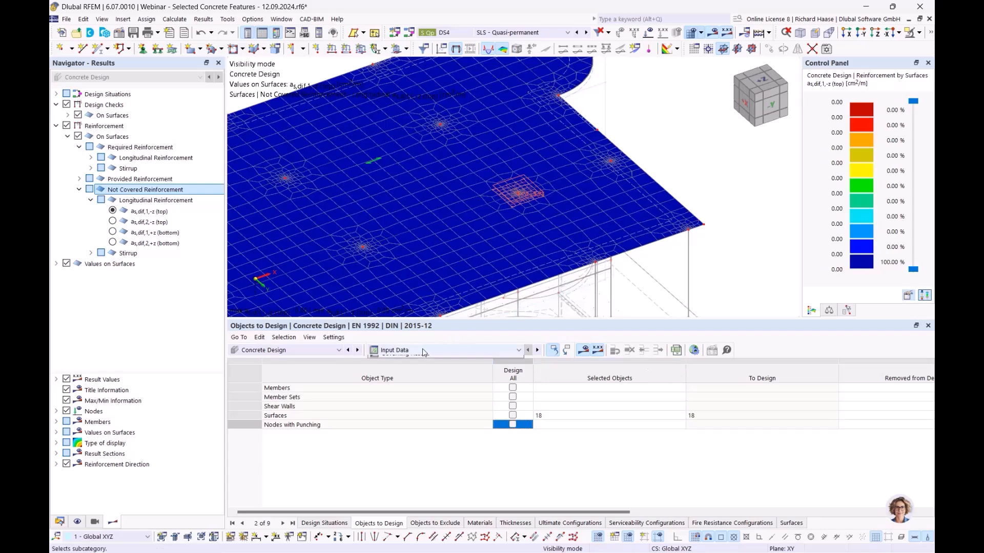
left_click(405, 374)
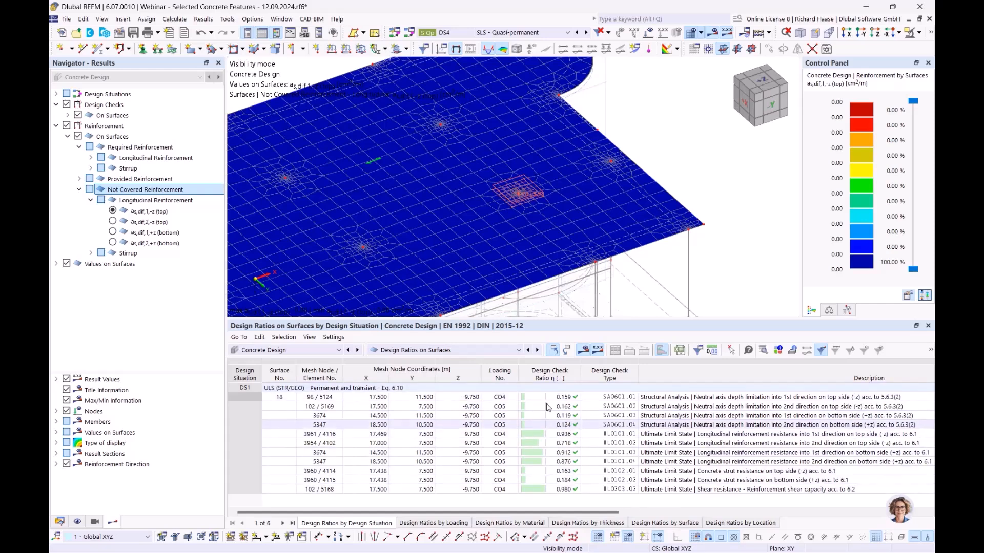
left_click(451, 350)
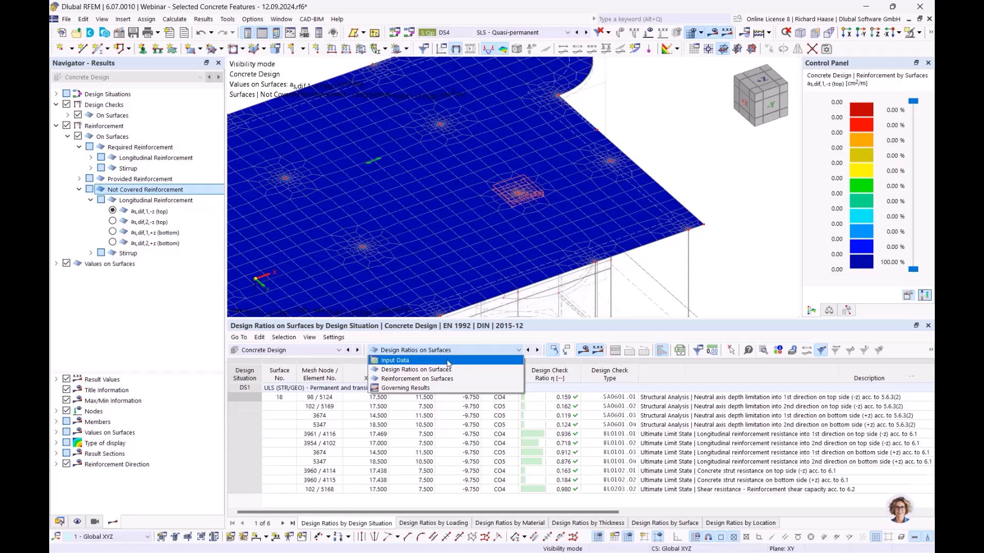
left_click(448, 361)
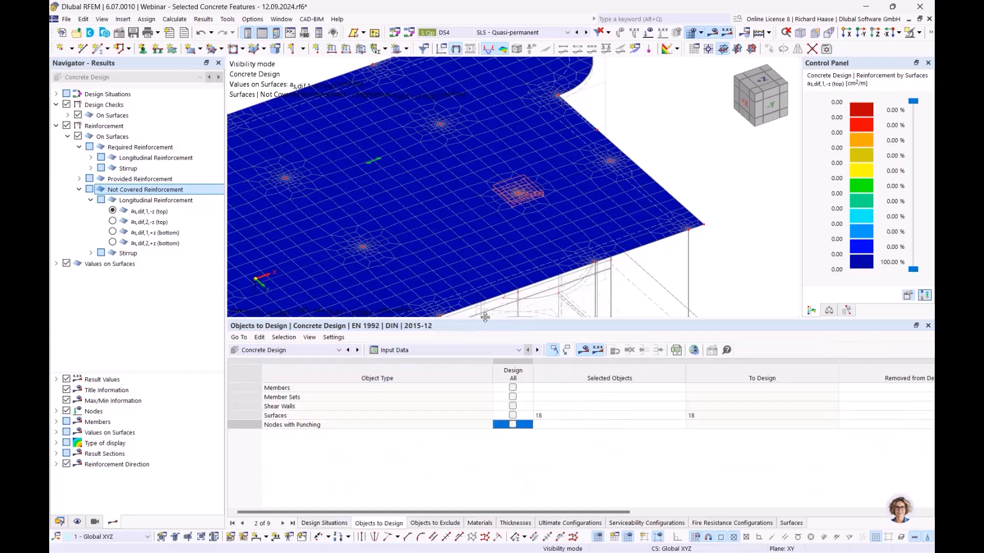
left_click(694, 352)
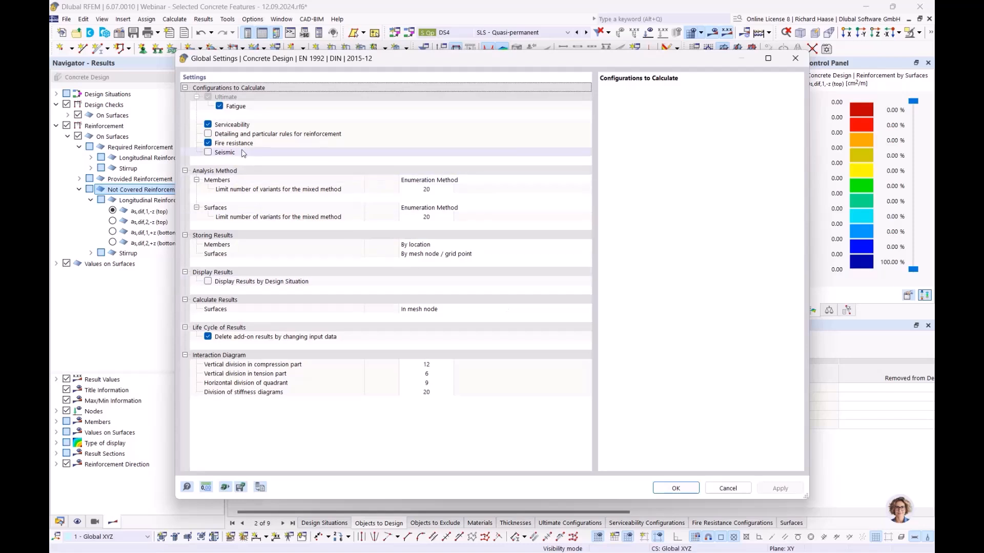
left_click(244, 134)
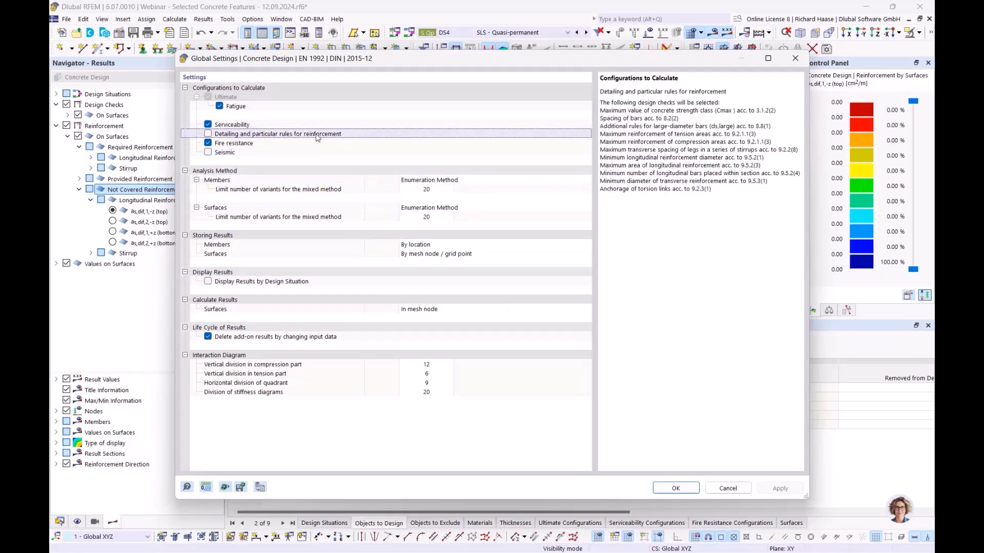
left_click_drag(619, 127, 706, 190)
left_click(706, 191)
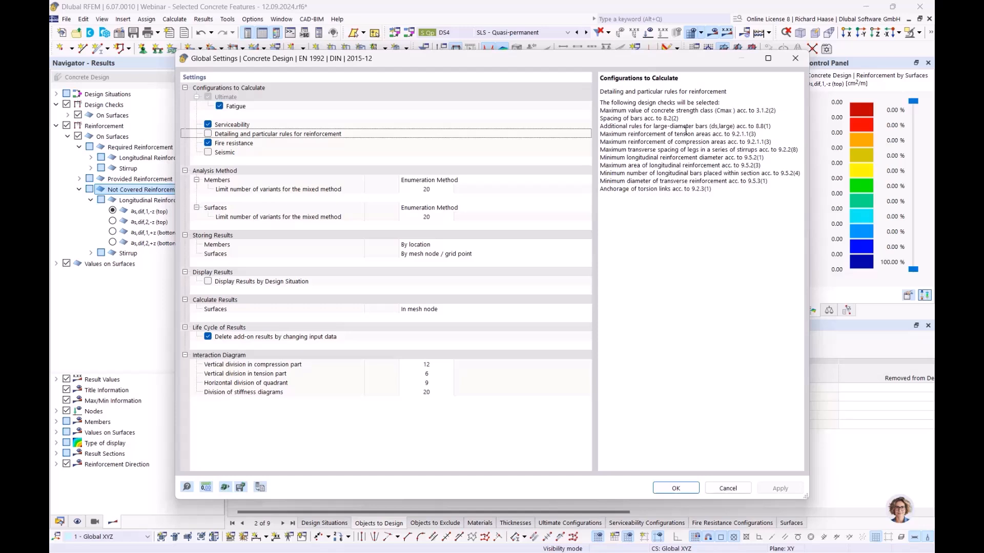
left_click(294, 146)
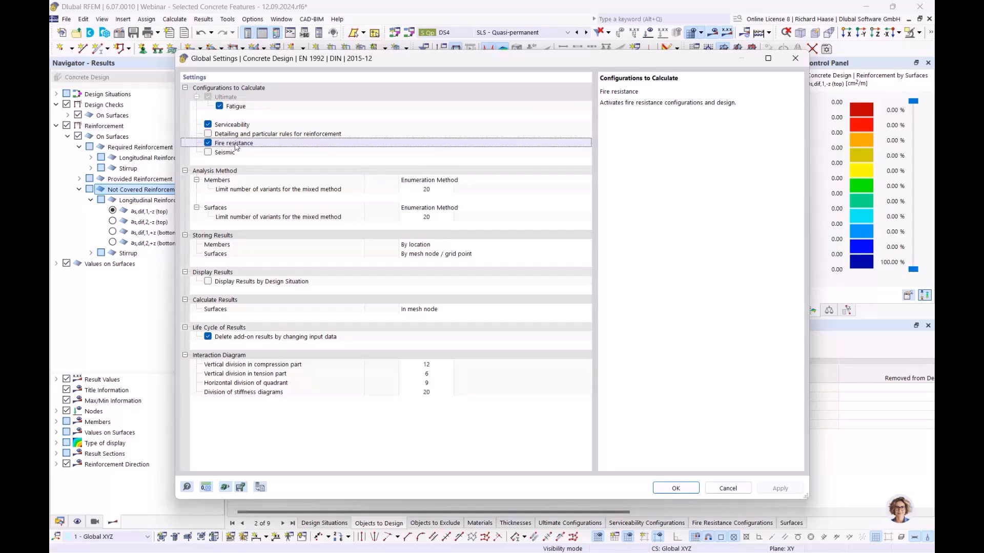
left_click(209, 144)
left_click(208, 143)
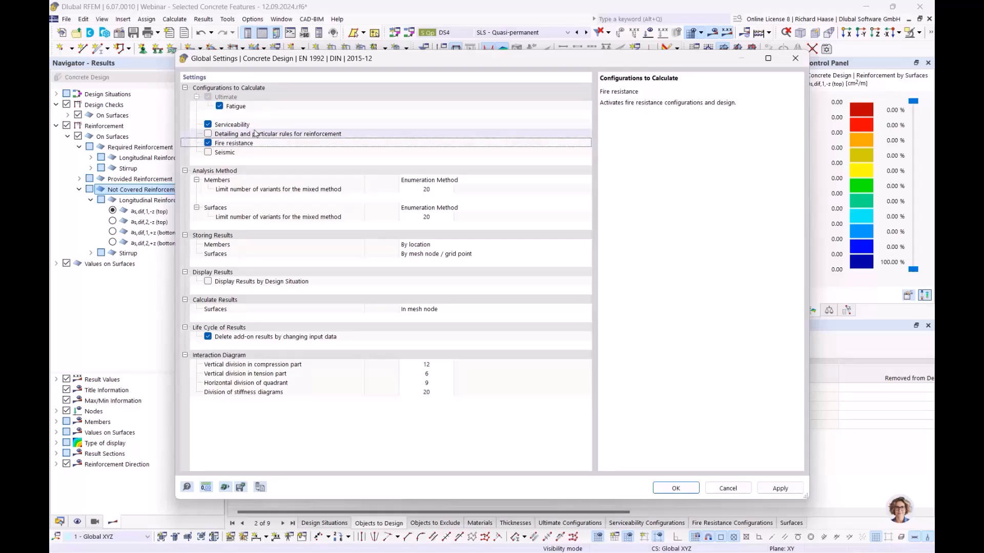
left_click(676, 488)
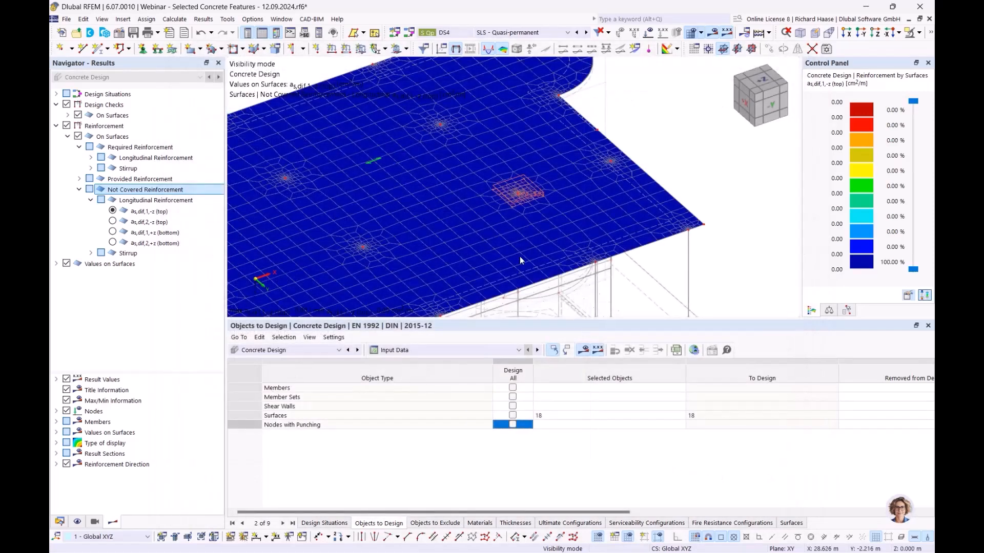
- Remove surface 18 from the surfaces selected for design, accepting deletion of existing results
left_click(582, 416)
key("Delete")
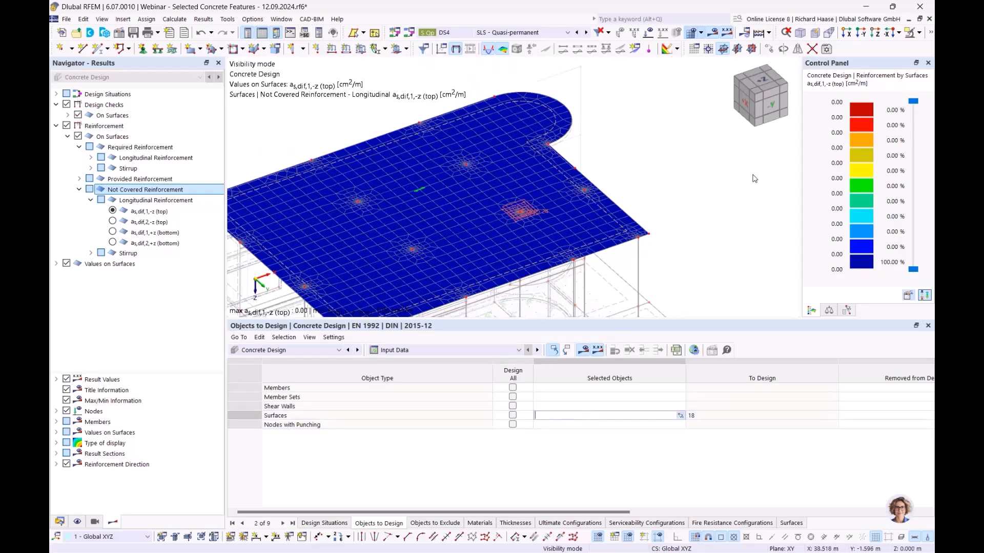
left_click(713, 214)
left_click(539, 339)
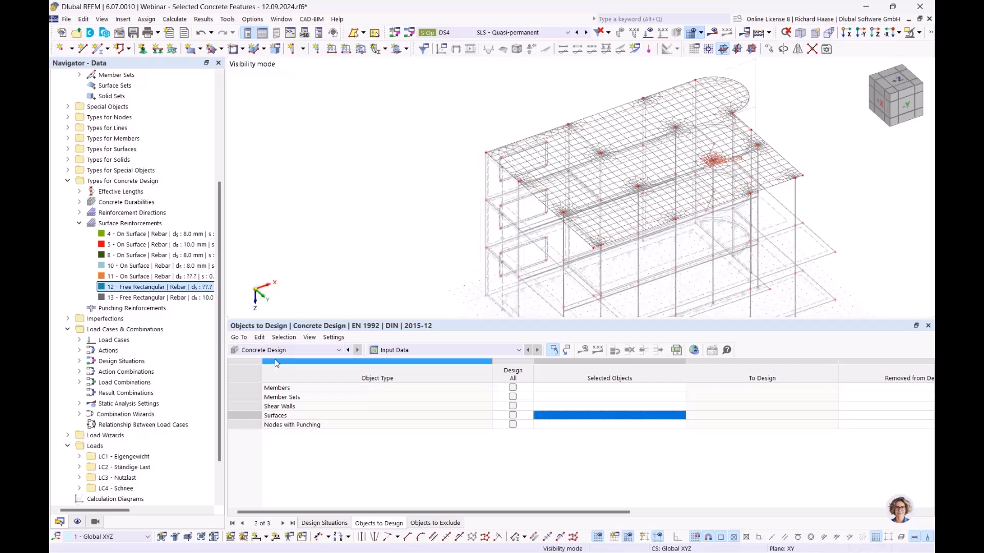
- Start the webinar slideshow from the current slide and advance to 'Fire resistance design using the table method'
key("alt+Tab")
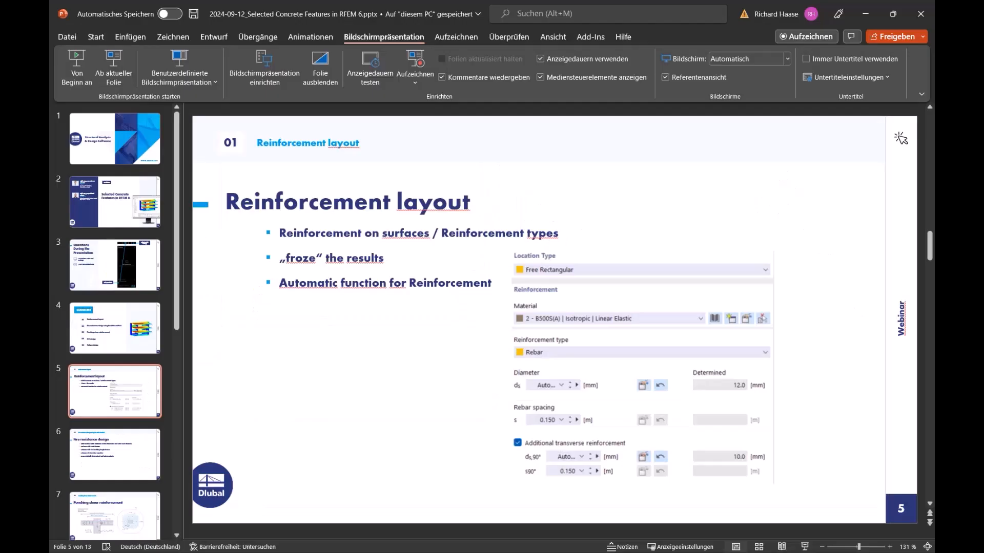
left_click(114, 69)
left_click(494, 258)
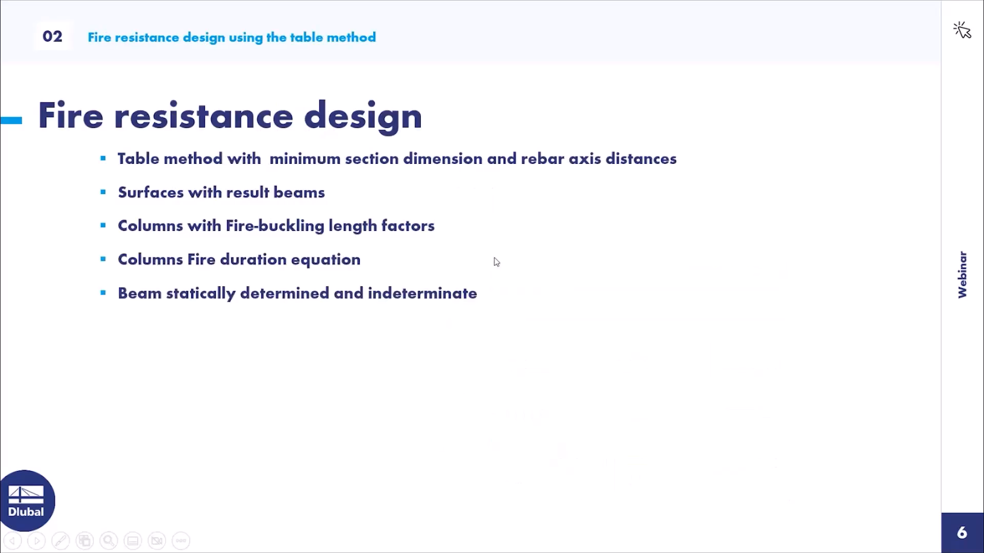
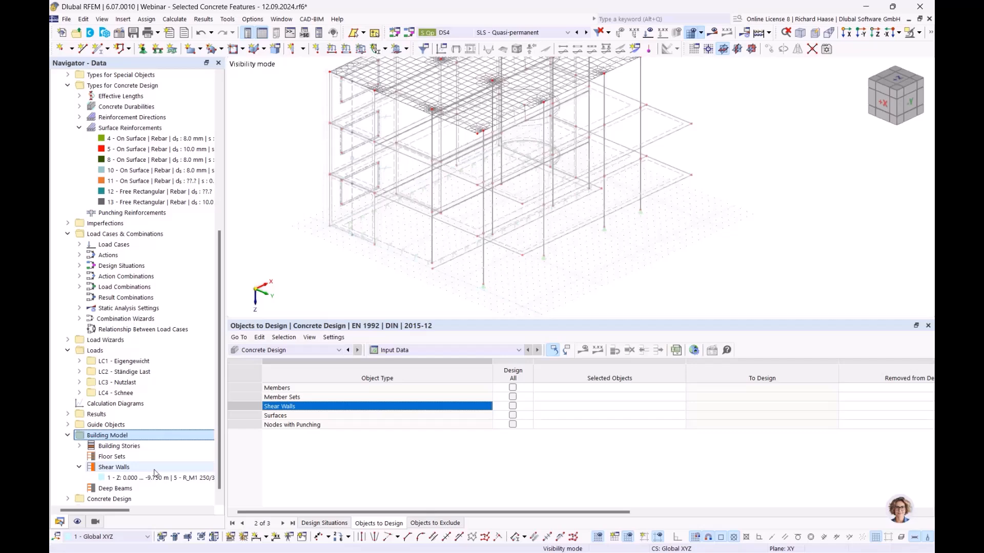
left_click(144, 470)
double_click(133, 477)
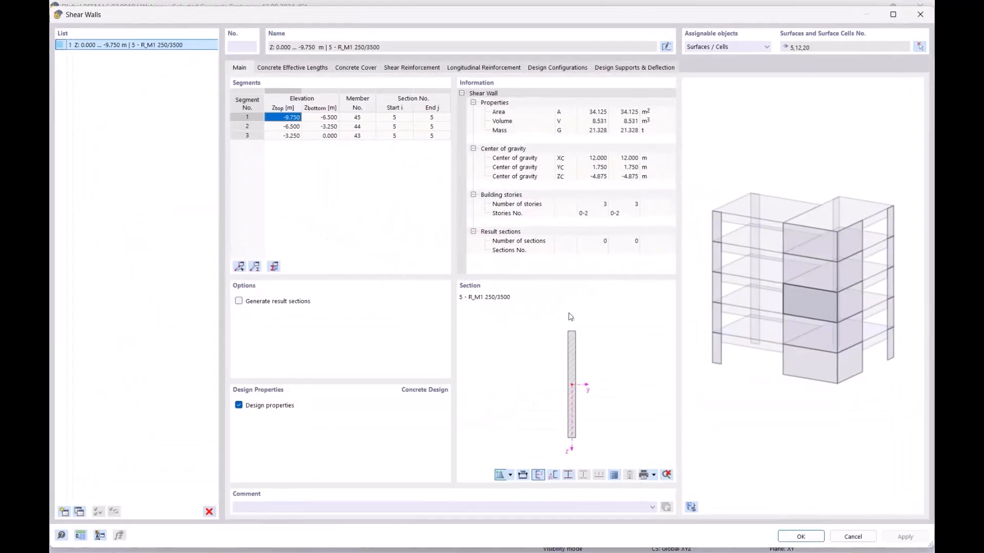
left_click_drag(447, 17, 376, 287)
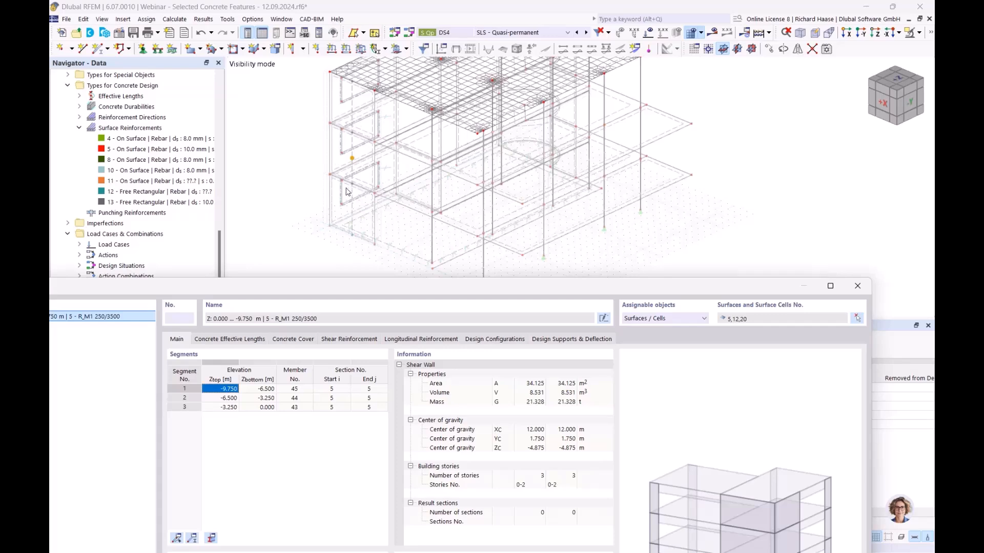
left_click_drag(369, 287, 427, 104)
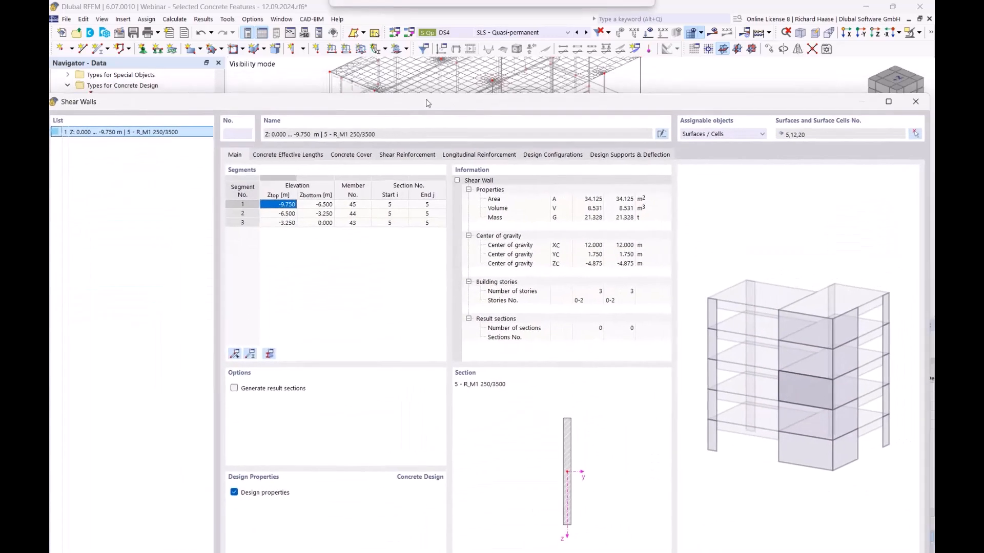
left_click(917, 105)
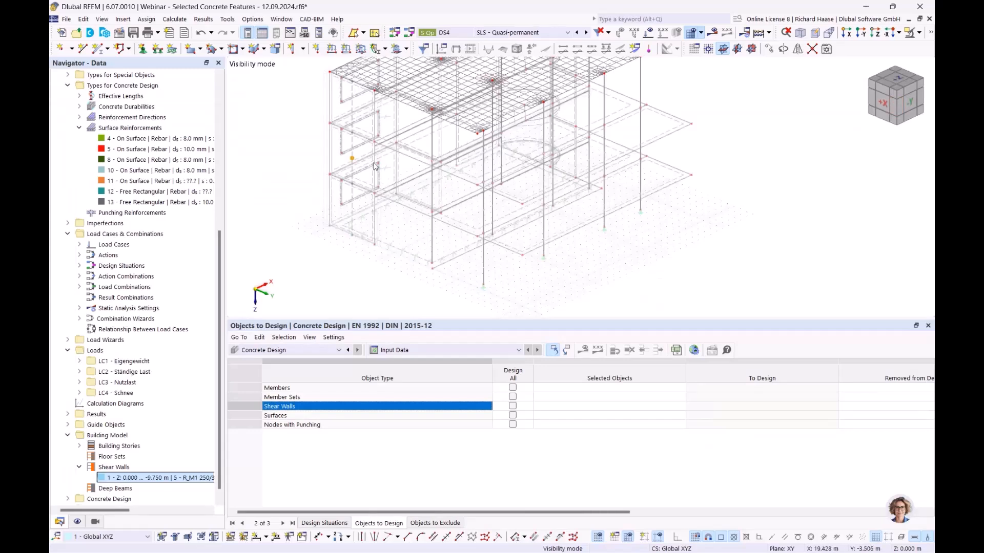
- Pick shear wall 1 from the full model as a shear wall to design
left_click(523, 407)
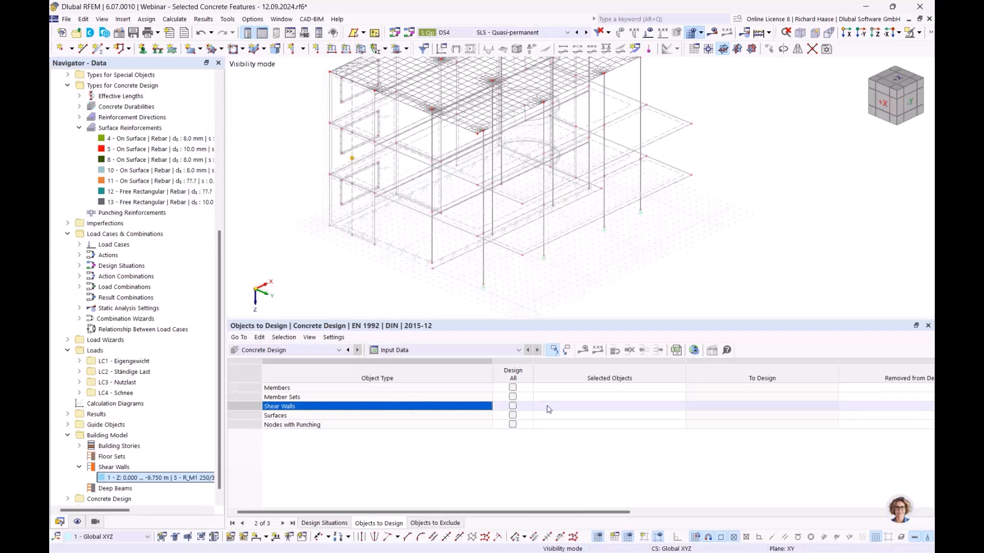
left_click(548, 409)
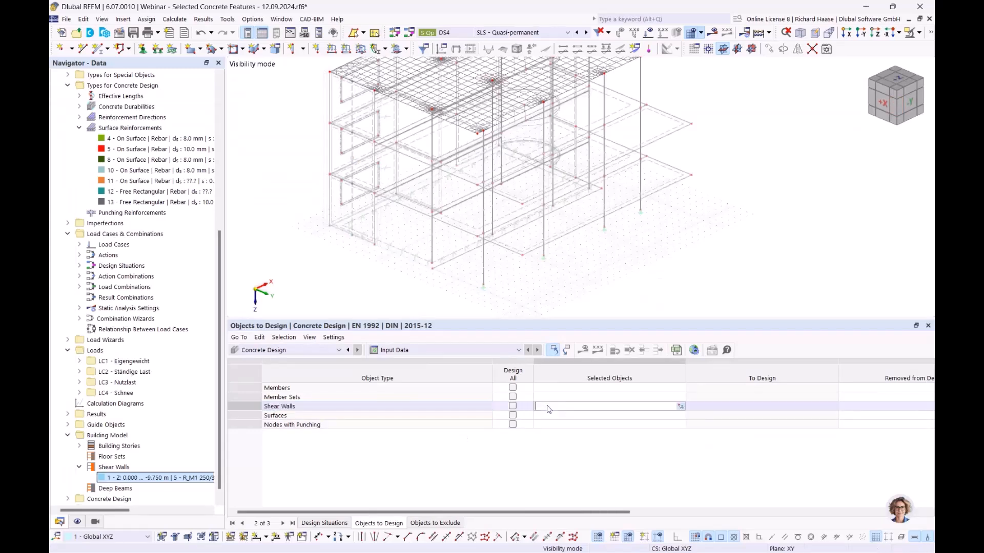
left_click(681, 407)
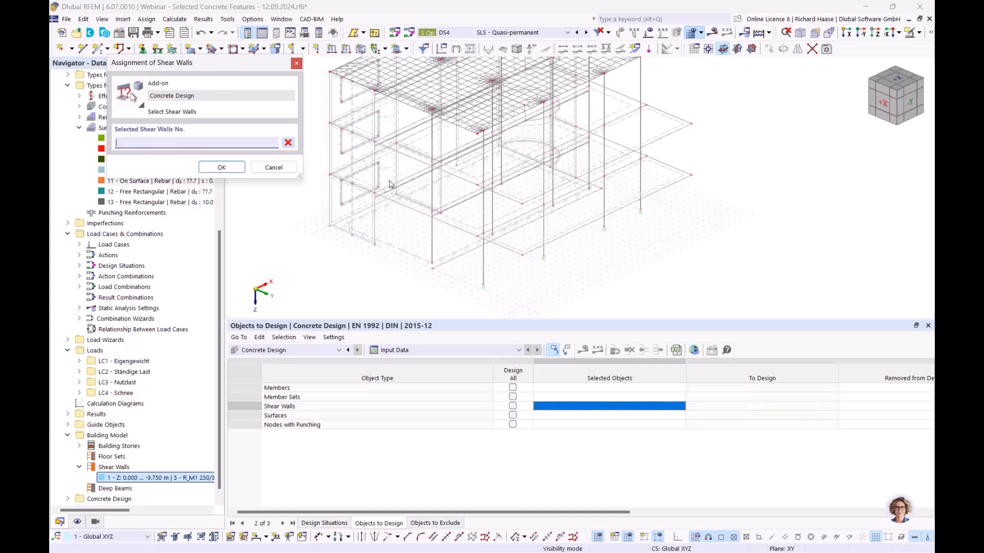
left_click(352, 158)
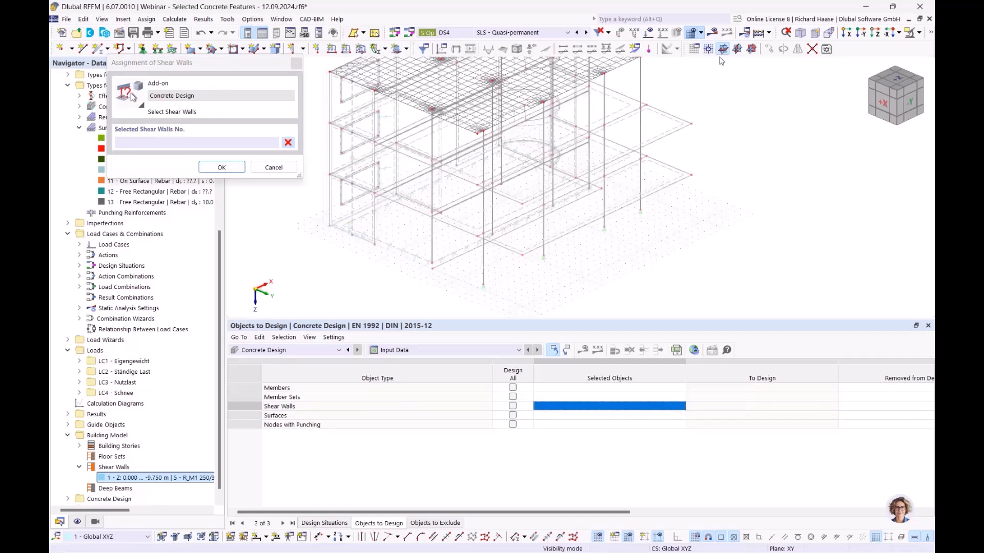
left_click(919, 32)
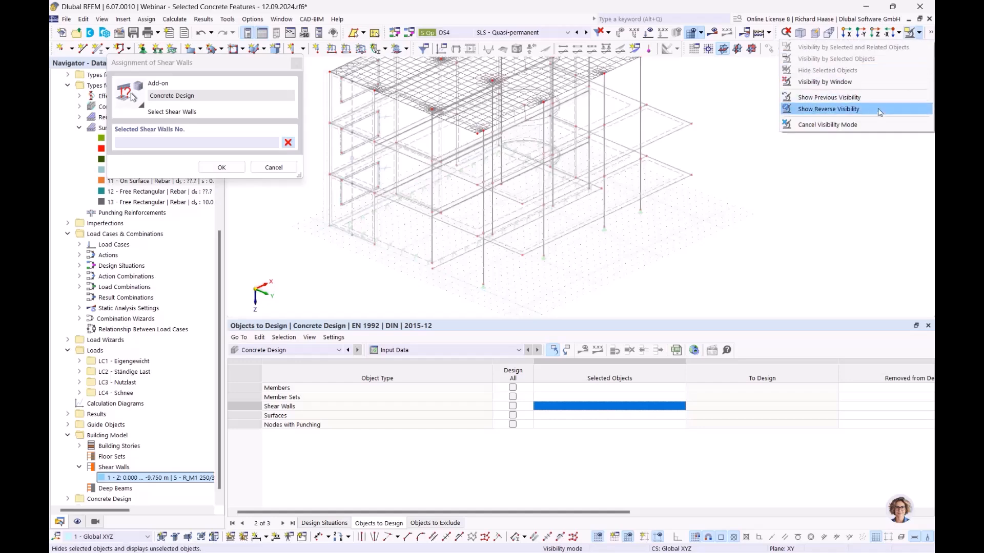
left_click(869, 125)
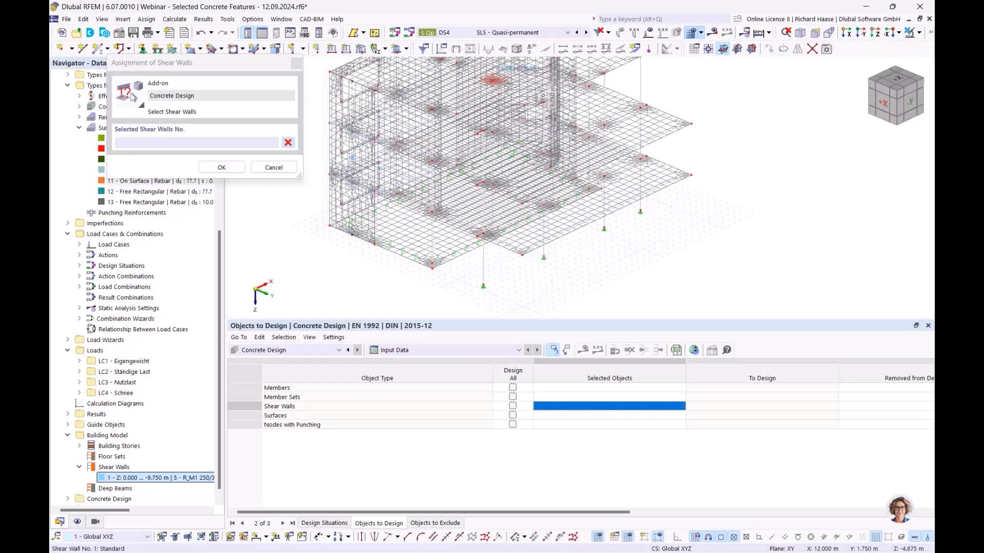
left_click(231, 172)
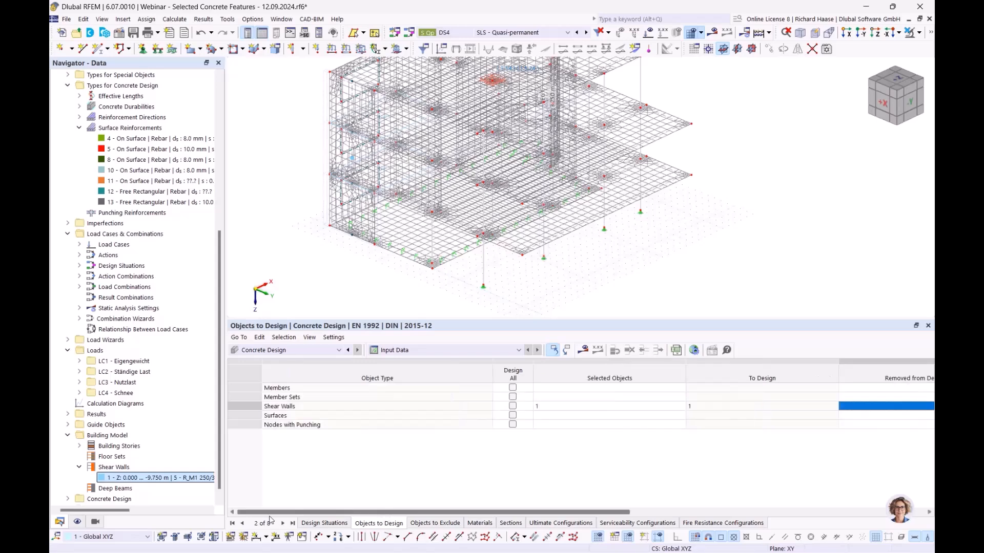
- Add member sets 2 and 1 to the objects to design and confirm with OK
left_click(566, 399)
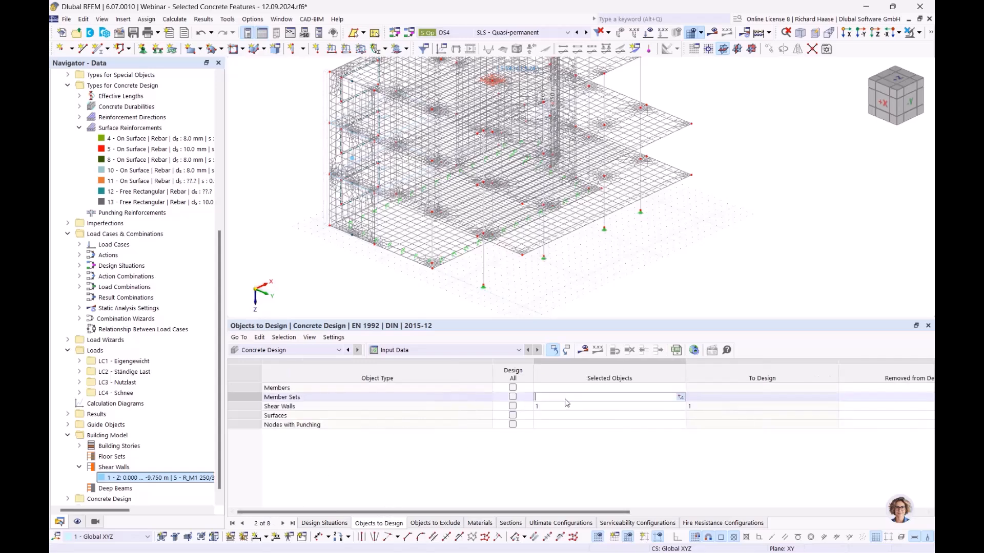
left_click(681, 398)
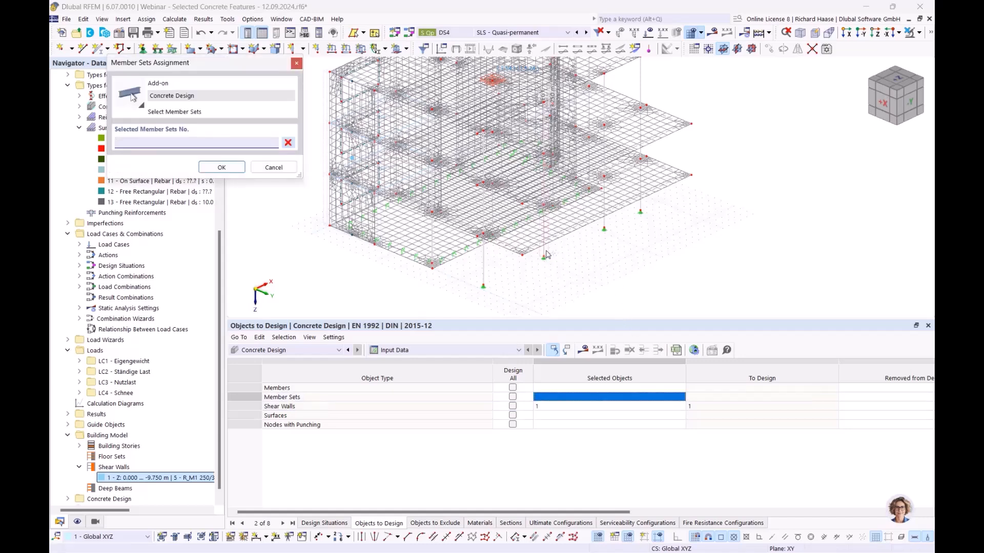
left_click(573, 256)
left_click(222, 167)
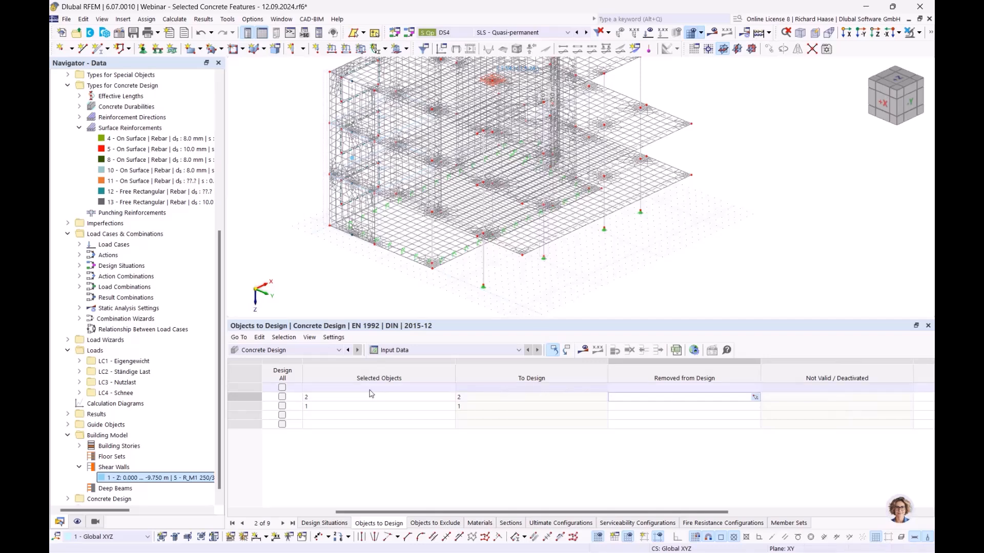
left_click(417, 397)
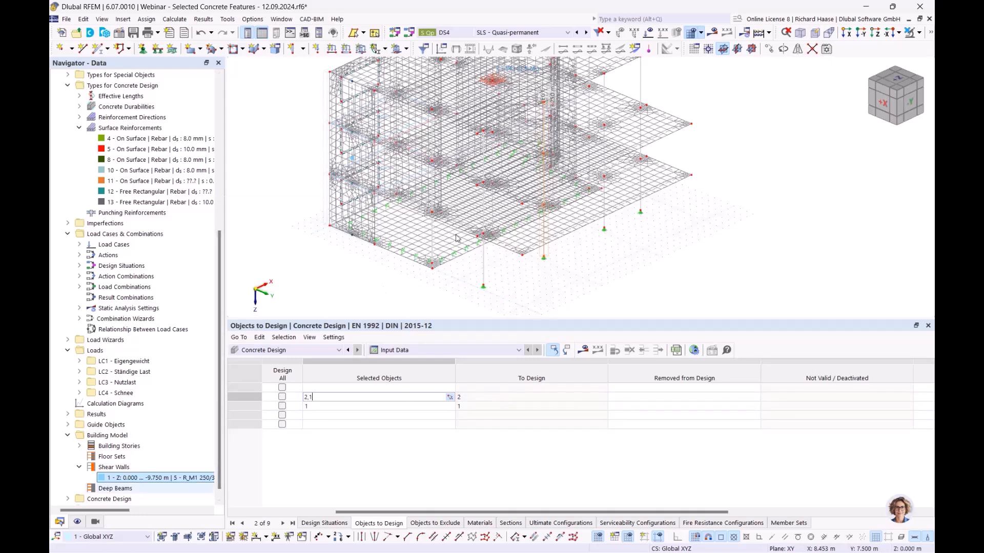
left_click(394, 280)
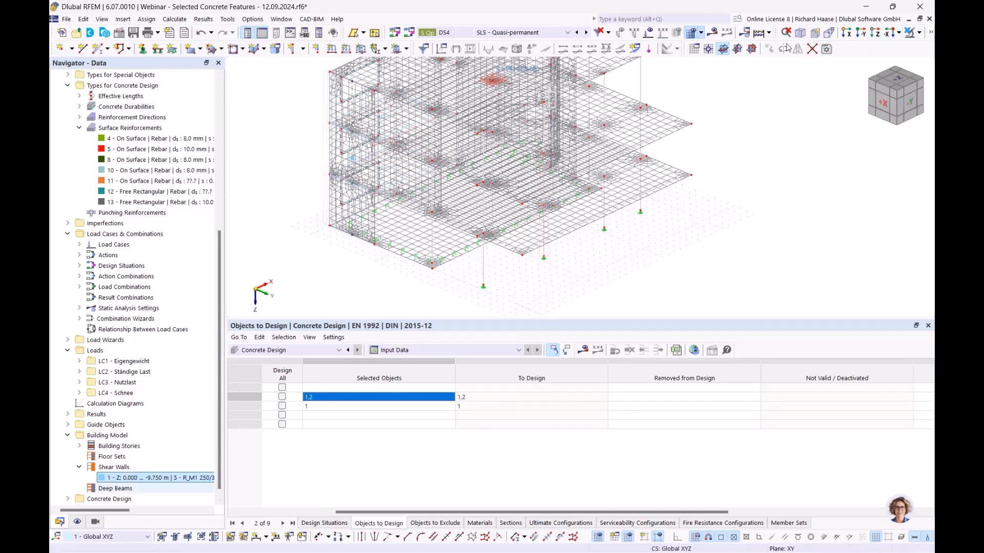
- Display the model as transparent solids from a flatter viewing angle
left_click(931, 34)
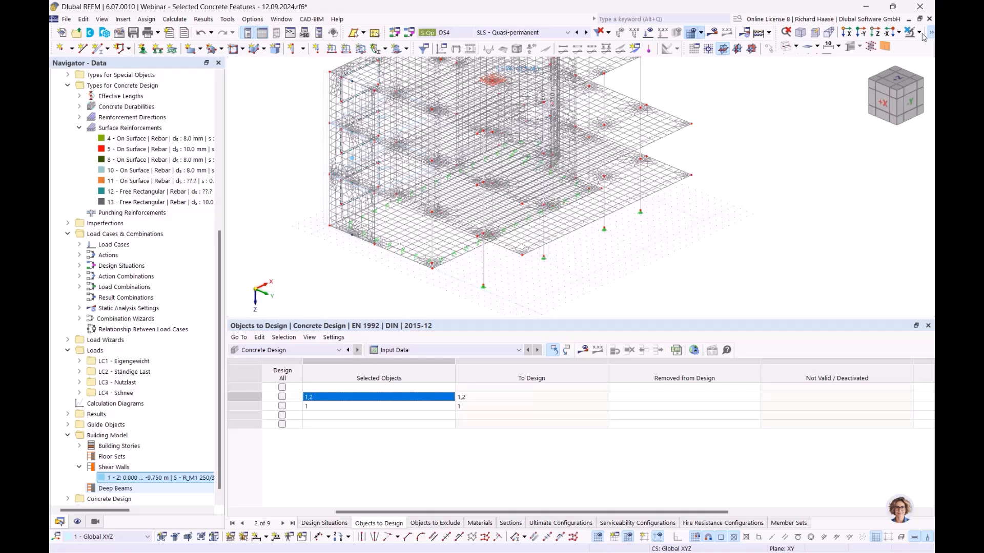
left_click(796, 46)
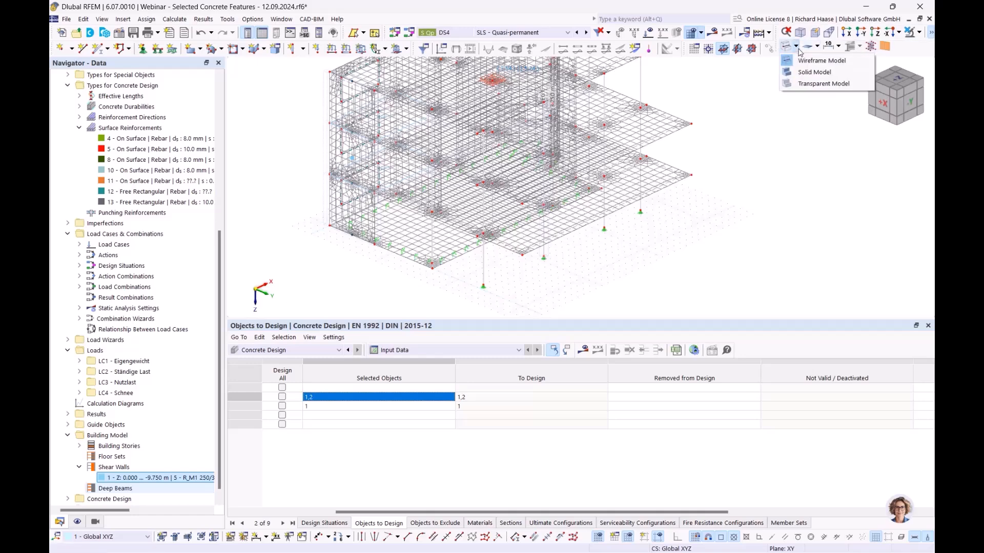
left_click(809, 83)
middle_click_drag(549, 251, 534, 192, "ctrl")
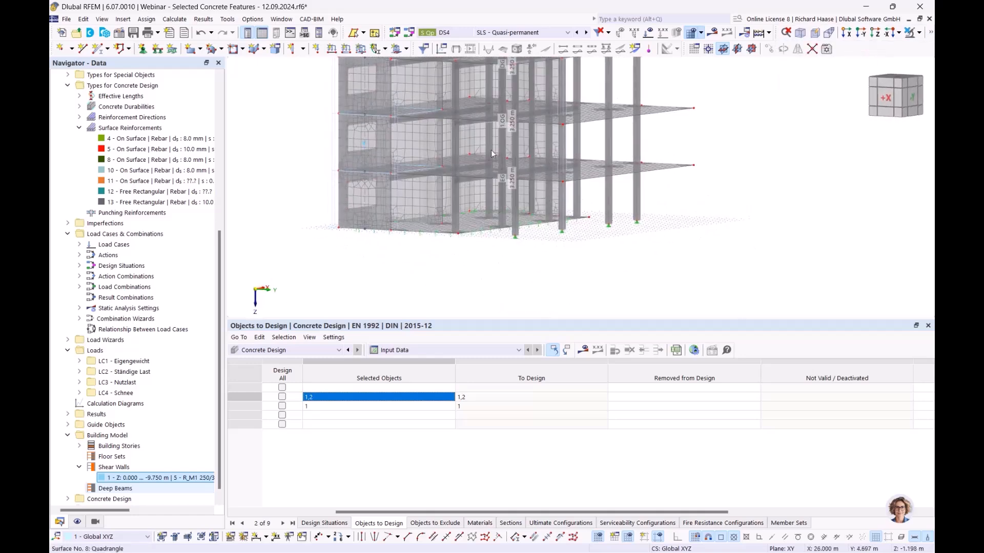
scroll(477, 141, "up", 3)
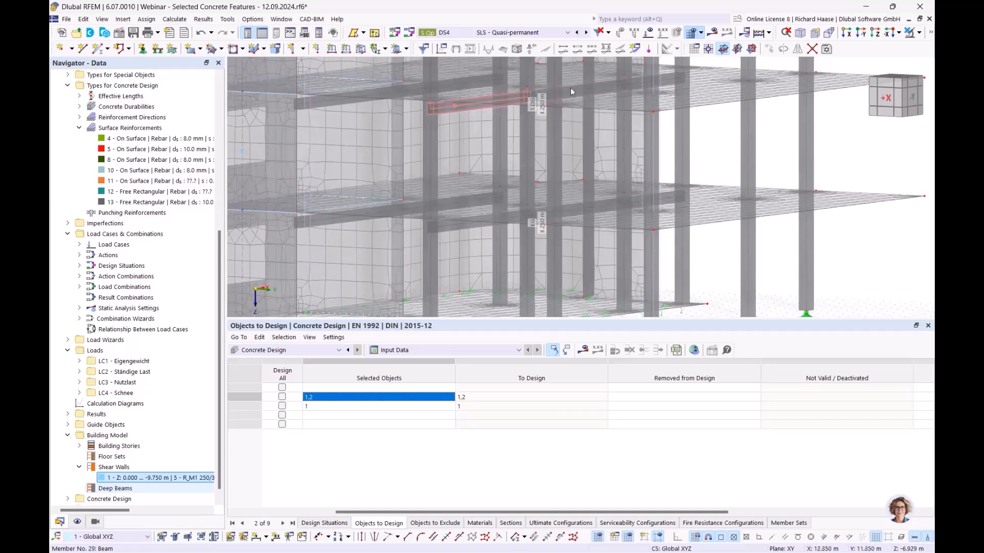
- Expand Concrete Design > Fire Resistance Configurations in the Navigator to list all three
left_click_drag(408, 512, 313, 513)
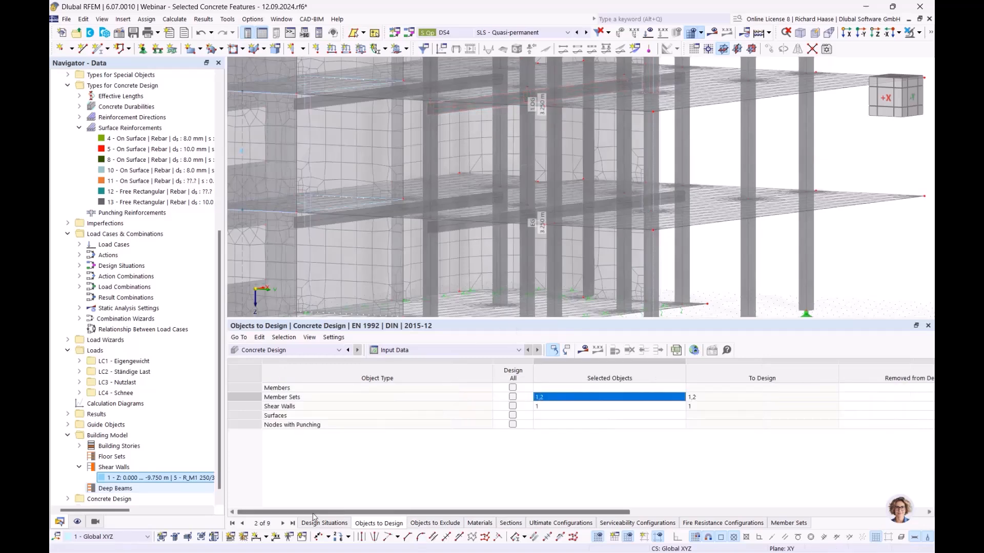
scroll(92, 489, "down", 1)
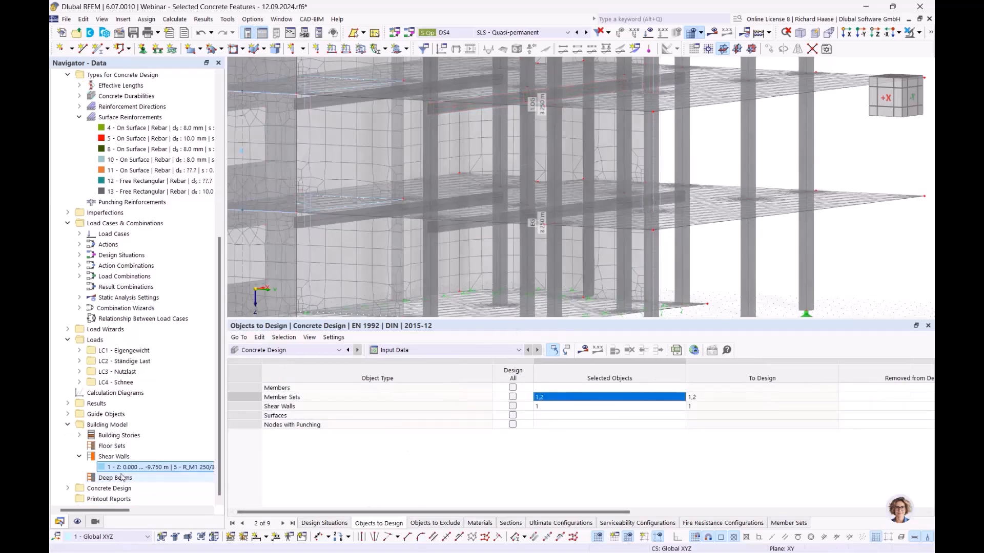
left_click(67, 489)
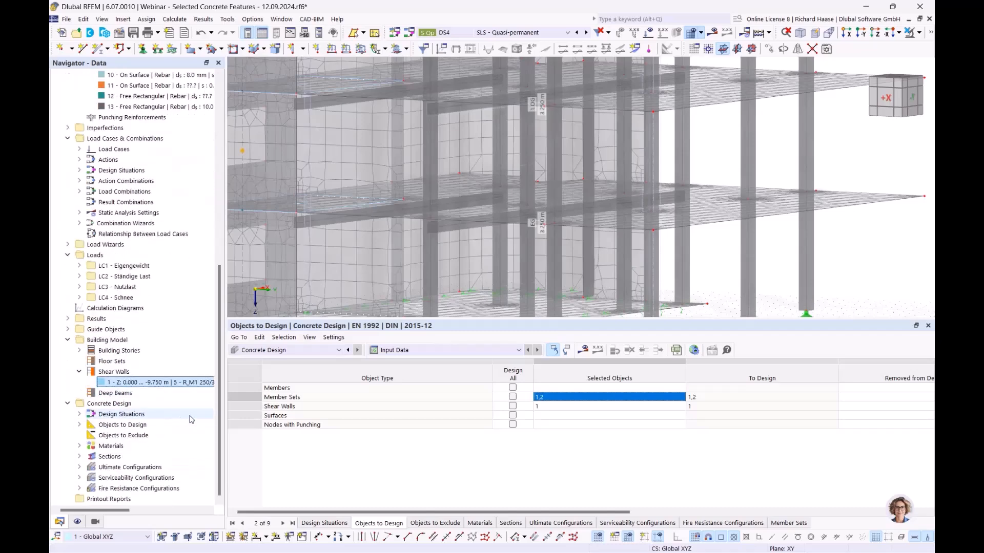
left_click(132, 490)
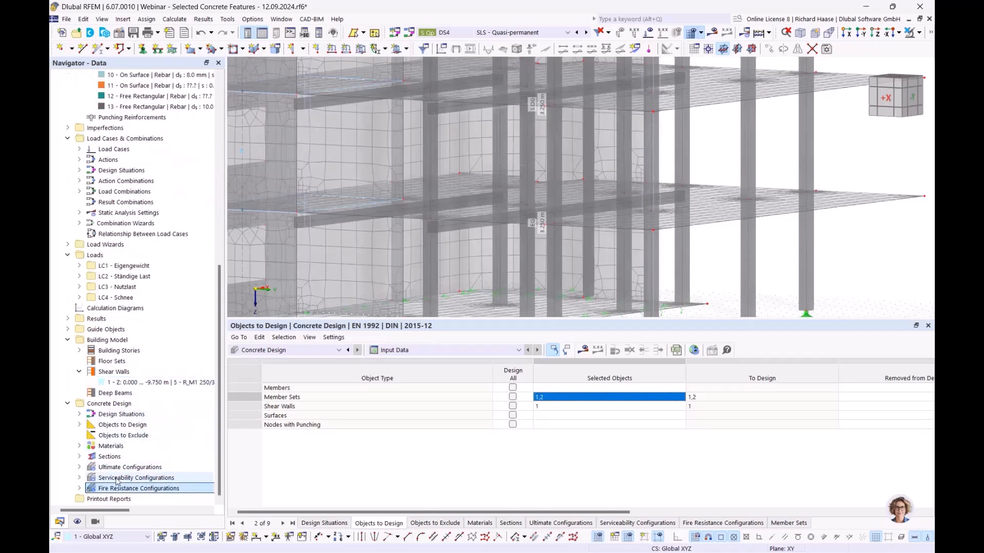
left_click(79, 488)
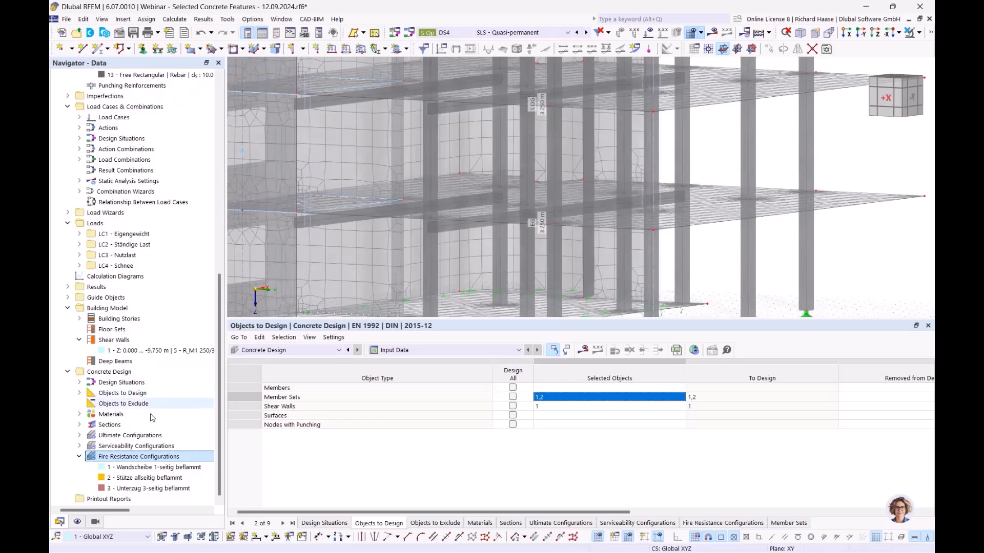
- Check the Members fire exposure settings of 'Wandscheibe 1-seitig beflammt', then close it
double_click(176, 468)
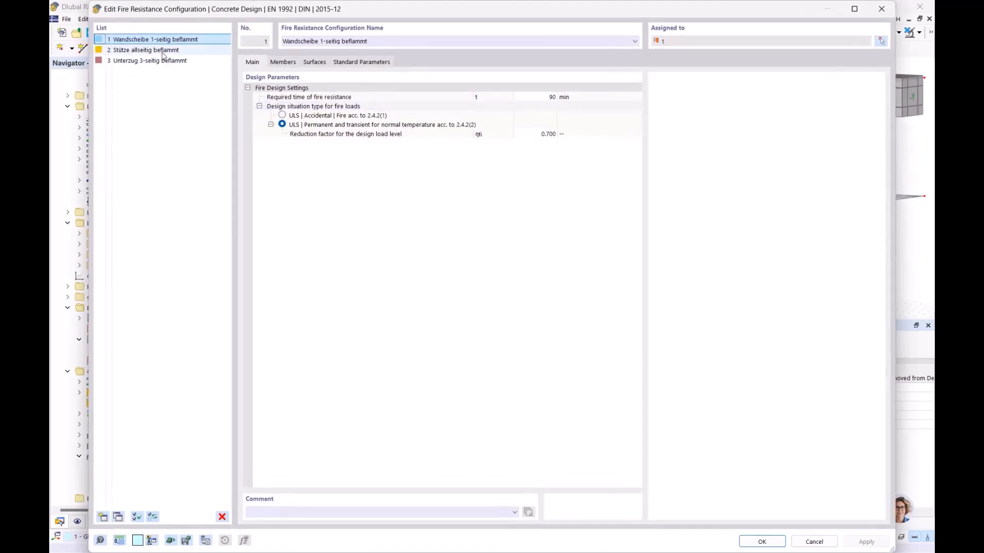
left_click_drag(346, 11, 382, 422)
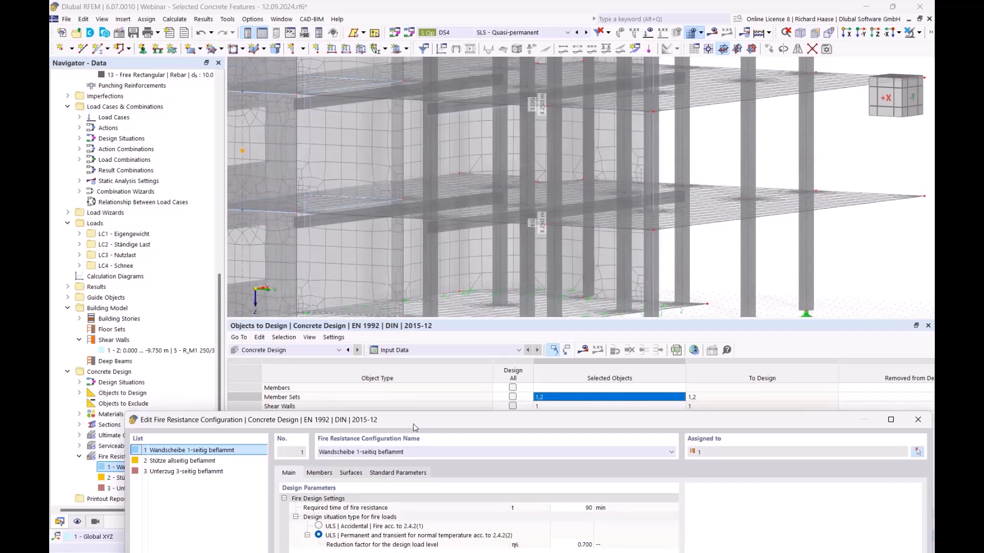
left_click_drag(414, 422, 378, 372)
left_click(313, 421)
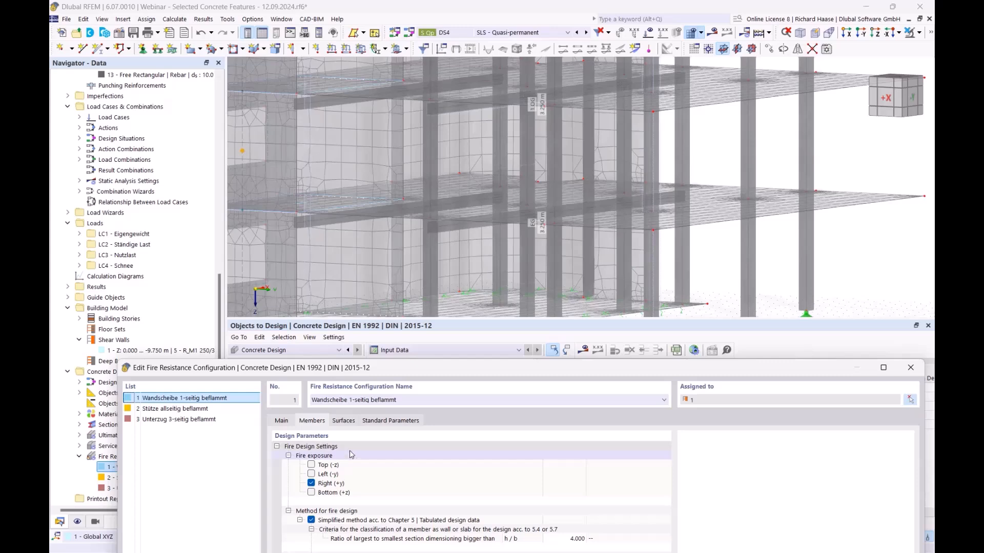
left_click_drag(392, 368, 364, 370)
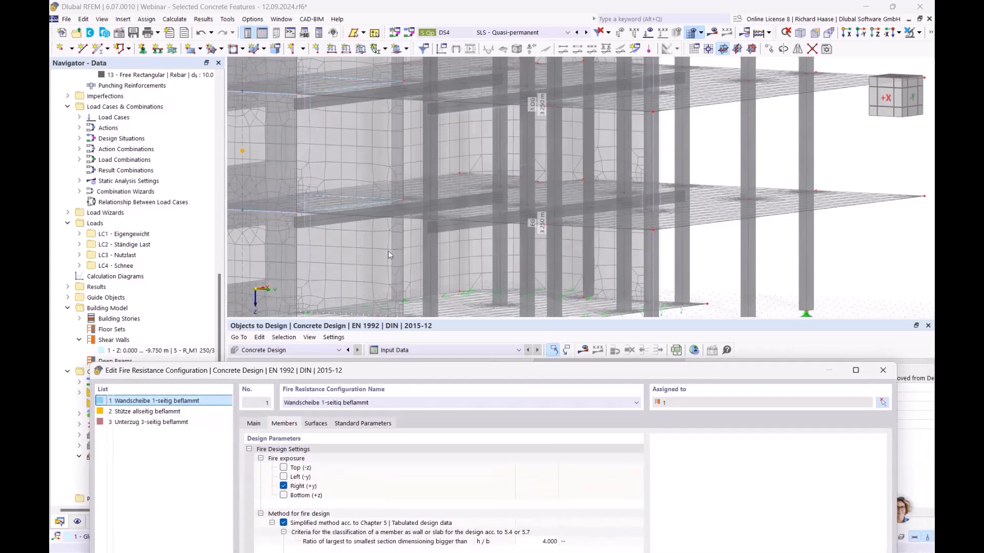
left_click(882, 369)
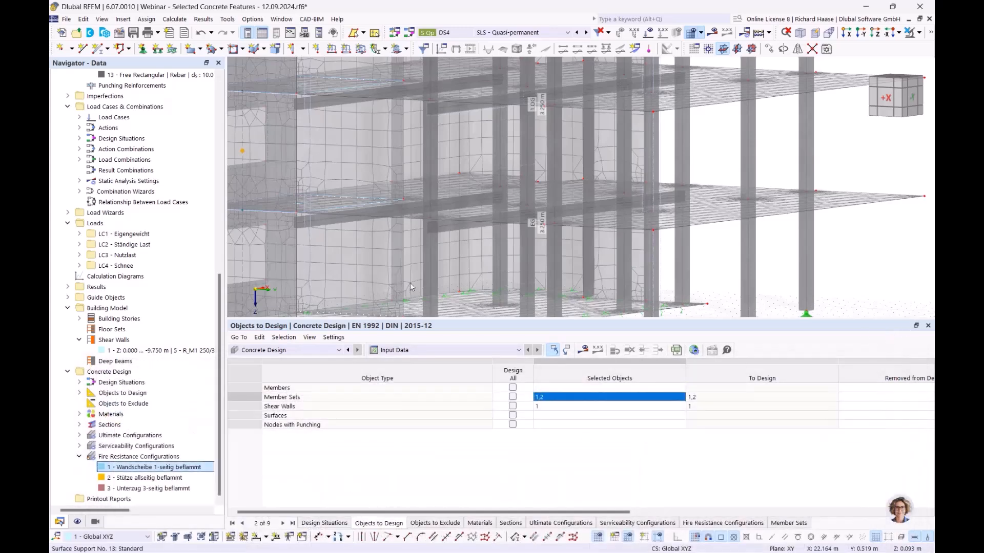
scroll(410, 293, "down", 5)
middle_click_drag(474, 272, 441, 288, "ctrl")
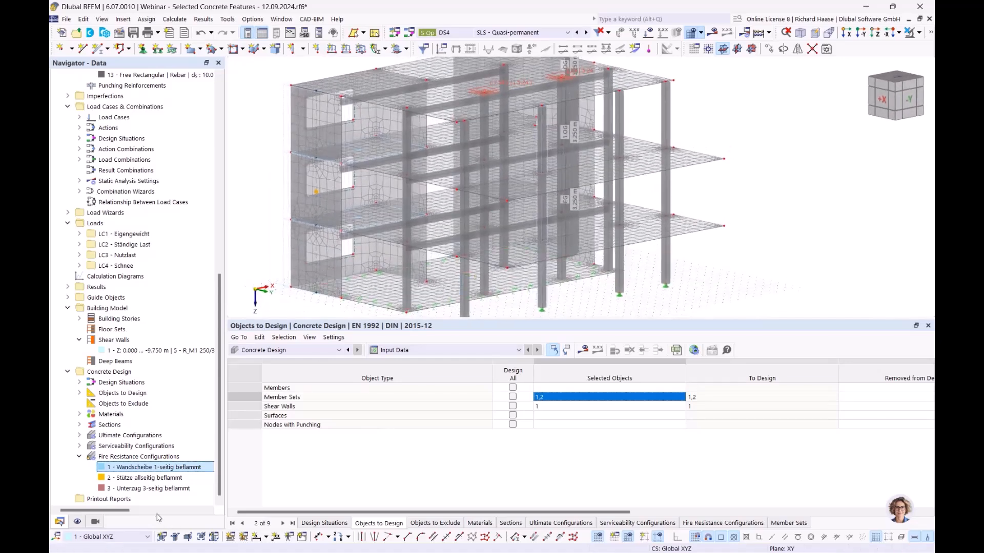
- Reopen the configurations and step to 'Stütze allseitig beflammt', then 'Unterzug 3-seitig beflammt'
double_click(161, 470)
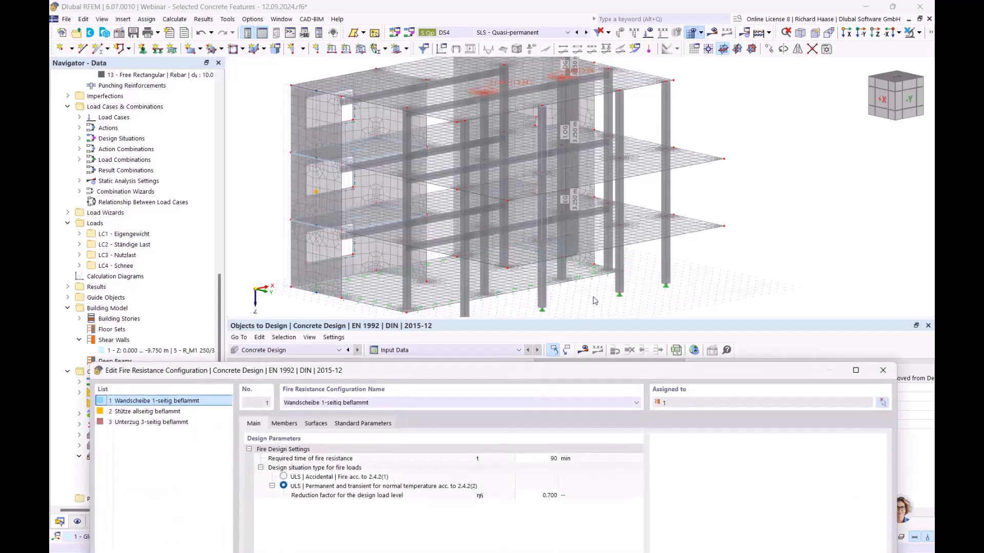
left_click_drag(381, 372, 413, 330)
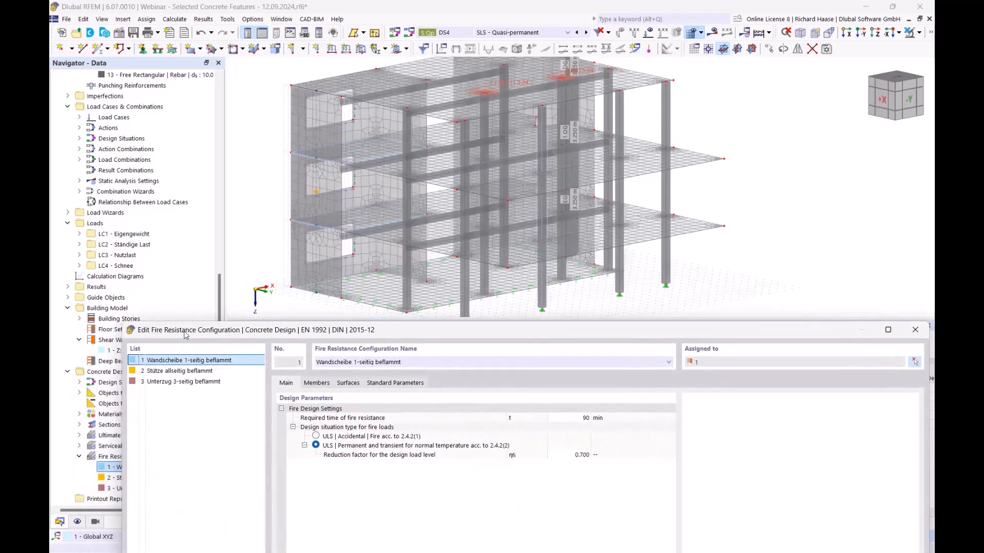
left_click(316, 384)
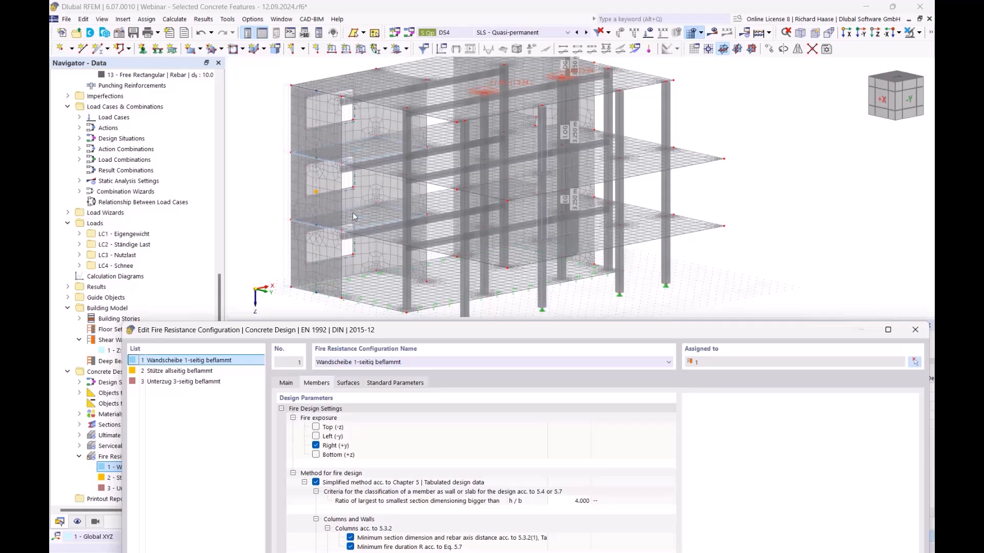
left_click(195, 371)
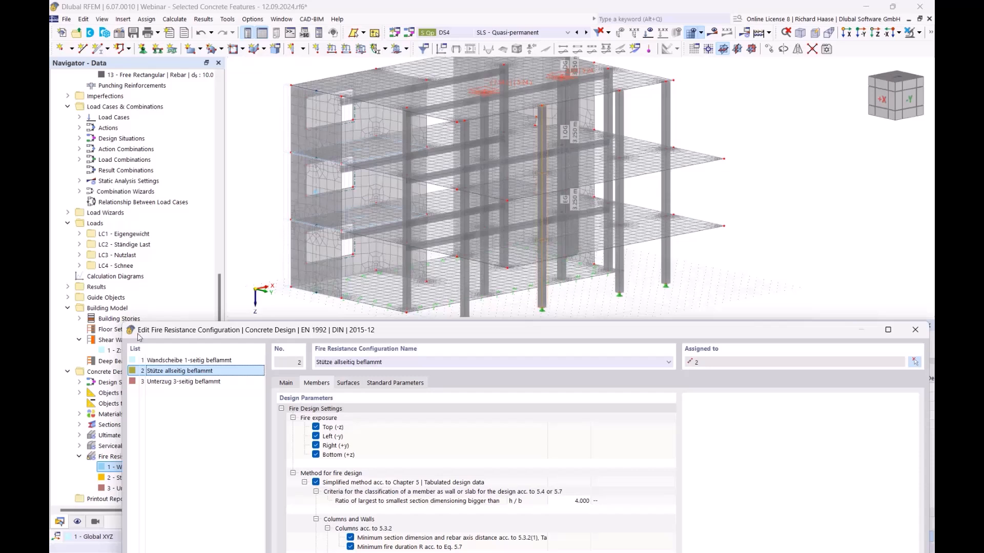
left_click(193, 382)
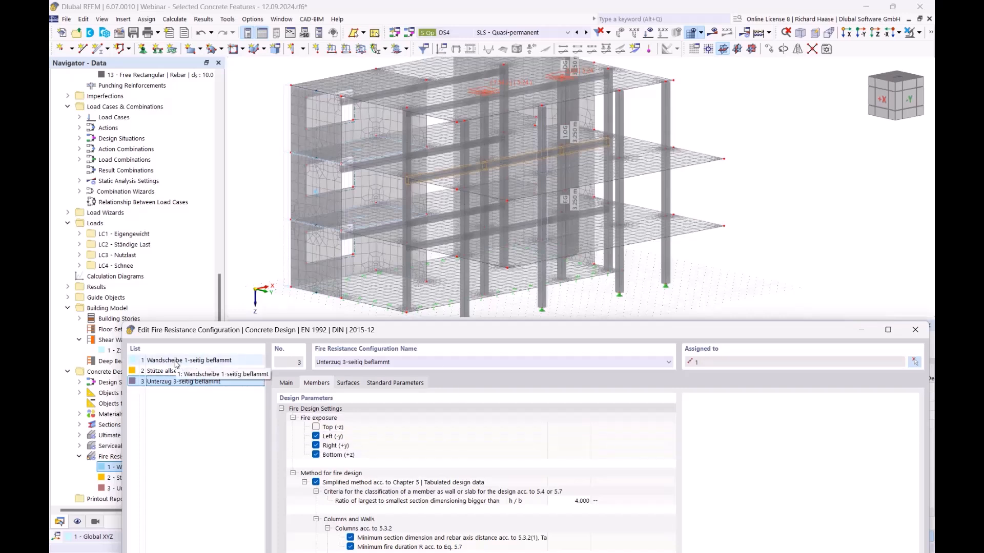
- Read the explanations for section ratio, classification criteria and the h/b ratio limit
left_click_drag(311, 336, 310, 240)
left_click_drag(380, 242, 409, 322)
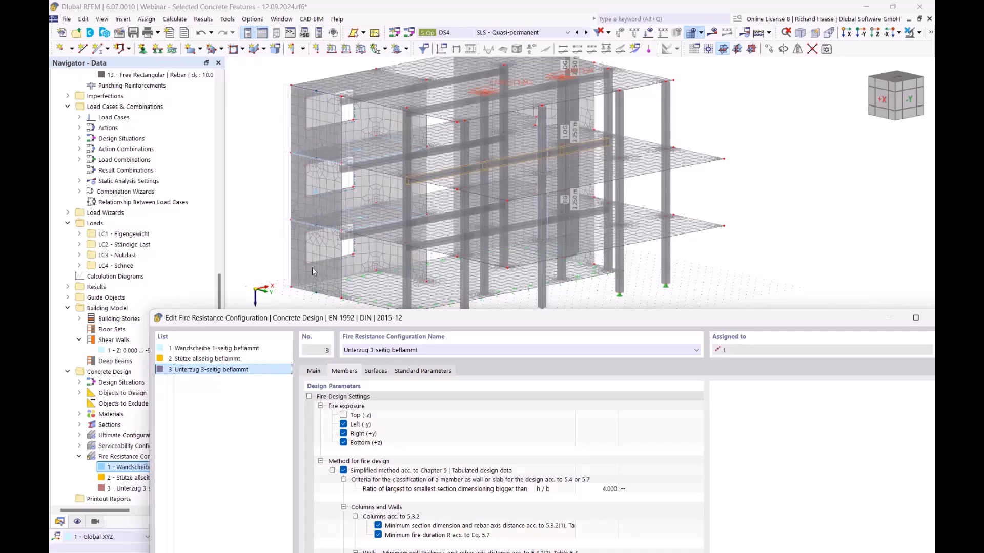
left_click_drag(465, 327, 460, 195)
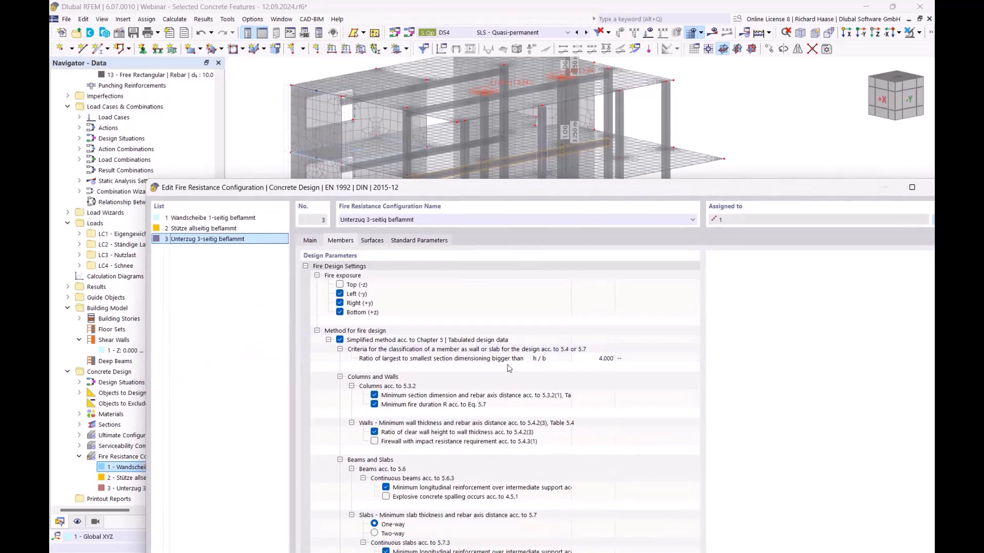
left_click(474, 360)
left_click(415, 351)
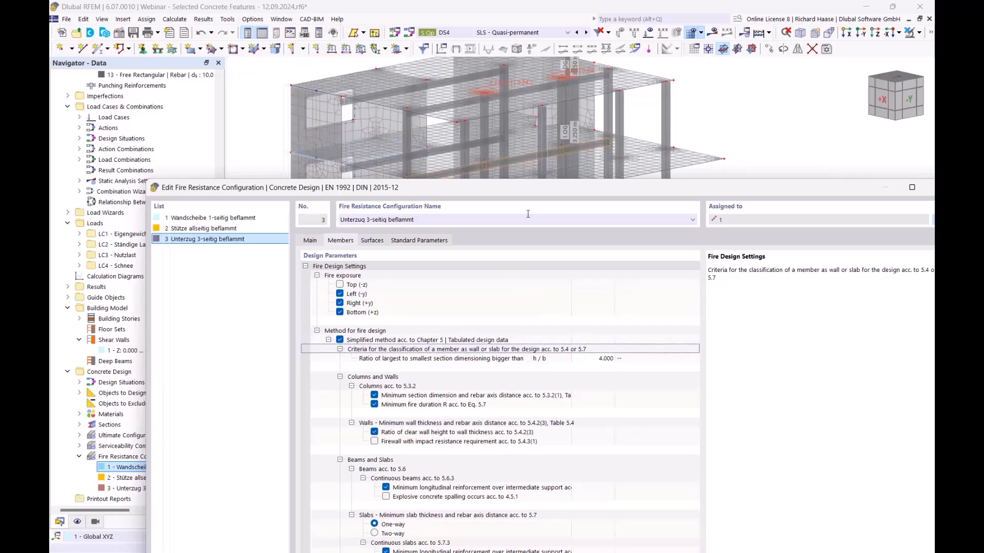
left_click_drag(541, 190, 500, 219)
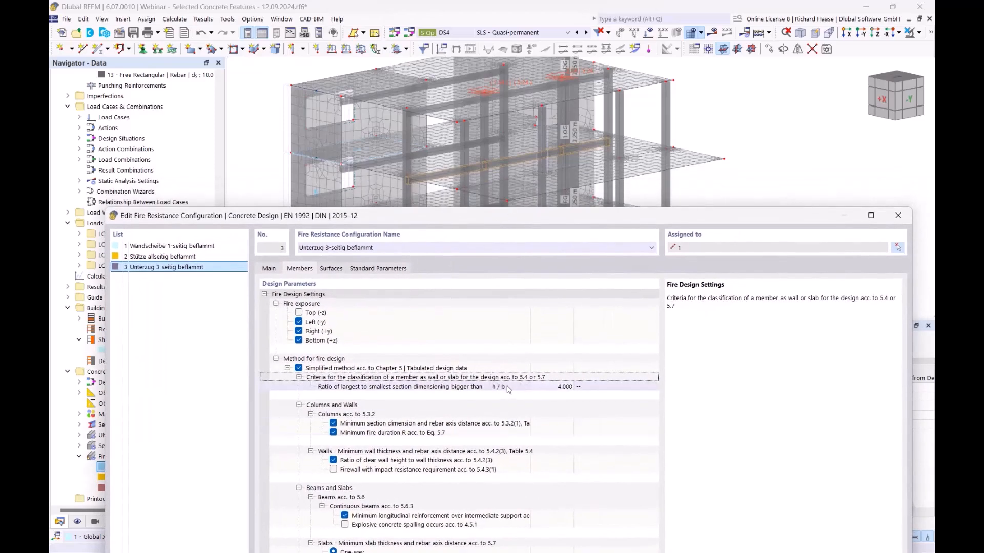
left_click(505, 387)
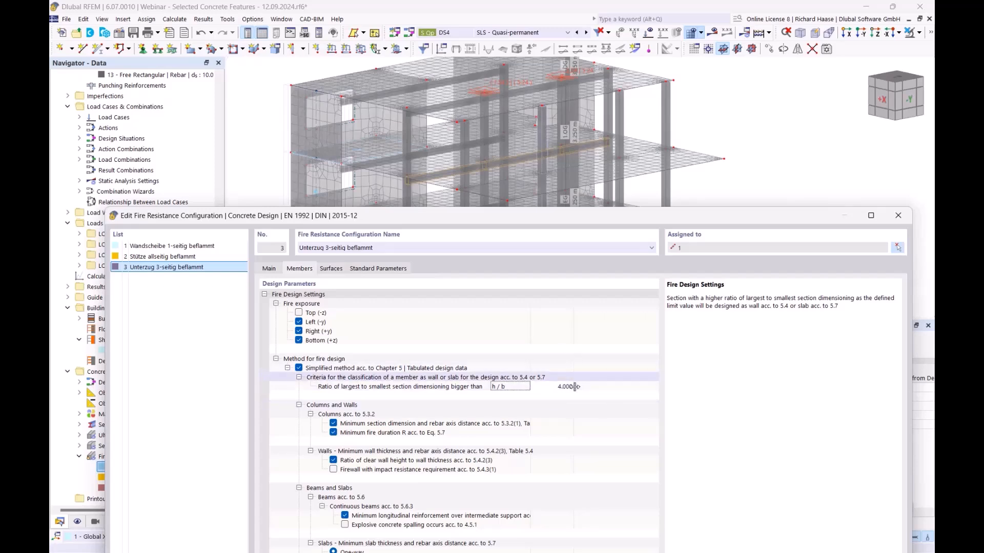
- Show the minimum section dimension check explanation and widen the parameter column
left_click_drag(541, 224, 545, 357)
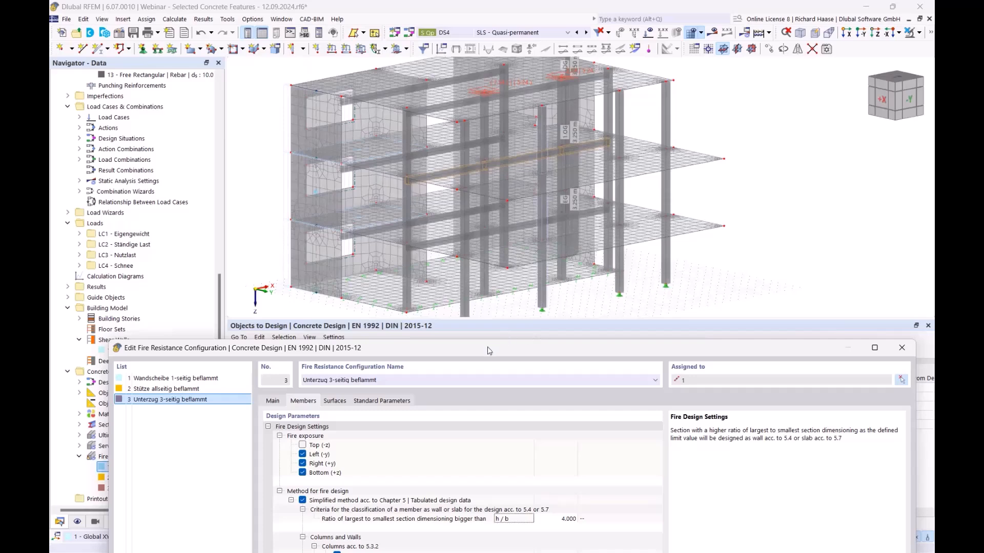
left_click_drag(487, 347, 515, 224)
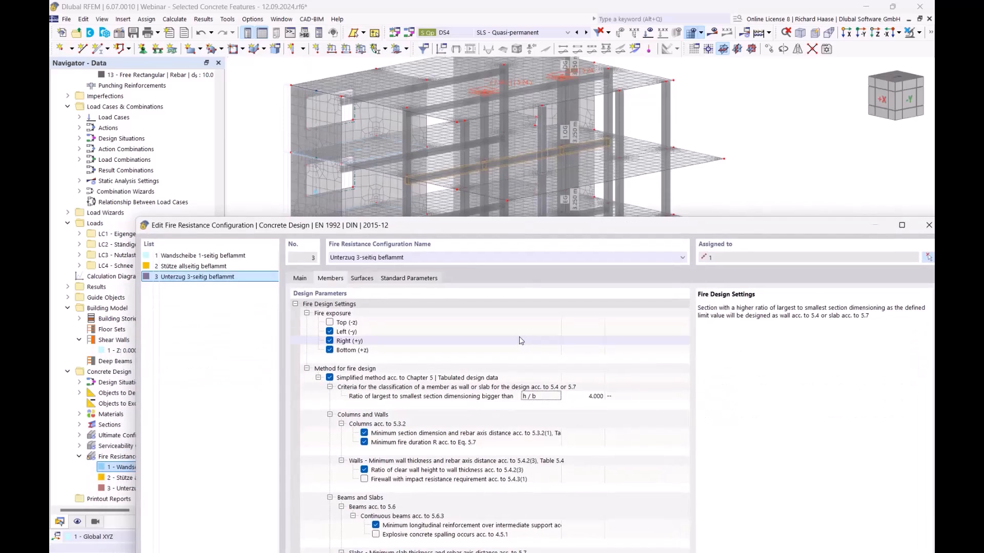
left_click_drag(519, 223, 514, 117)
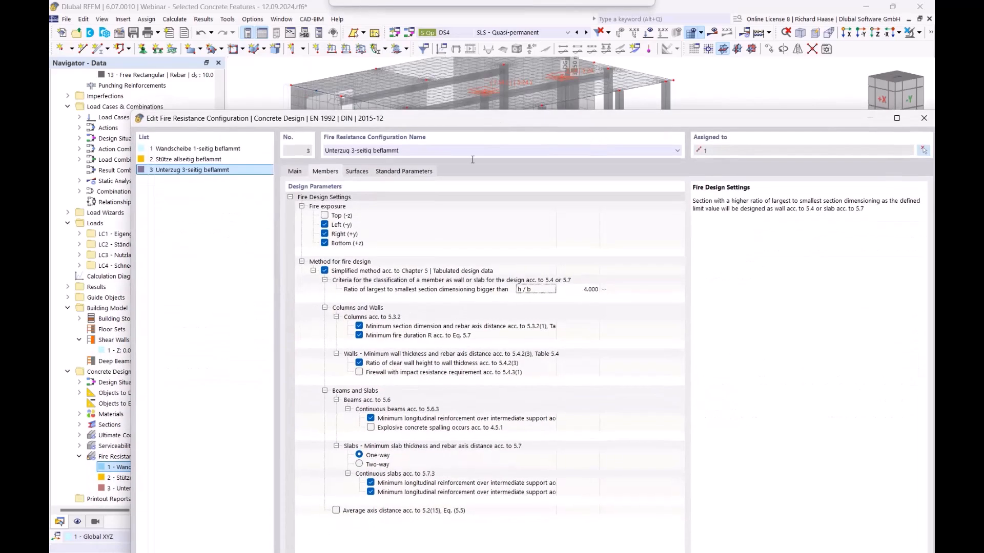
left_click(462, 330)
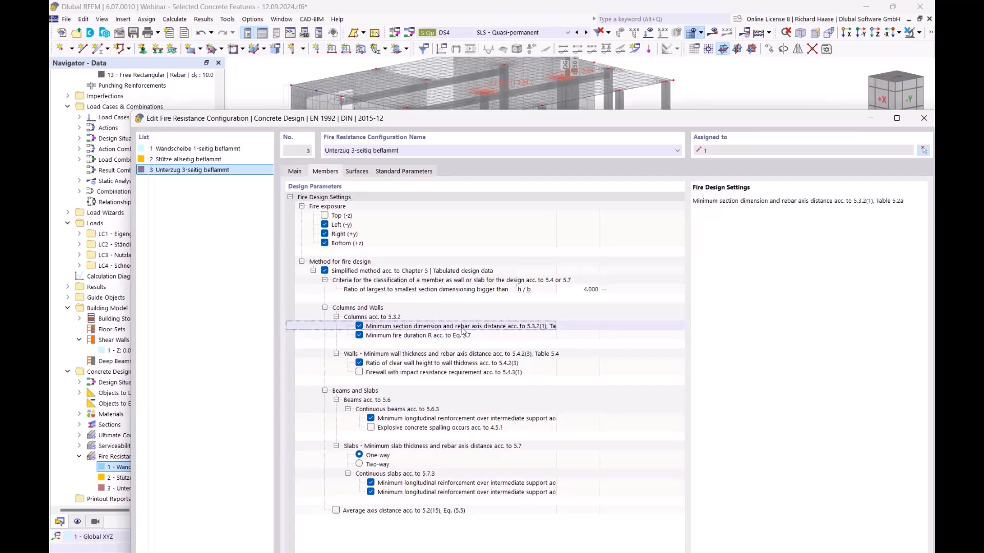
left_click_drag(557, 329, 595, 329)
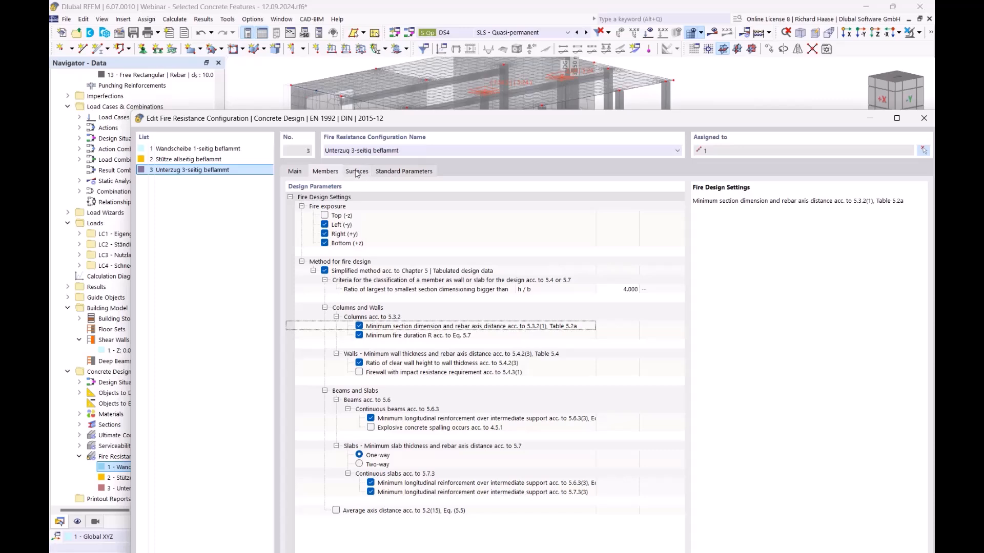
left_click_drag(422, 120, 355, 108)
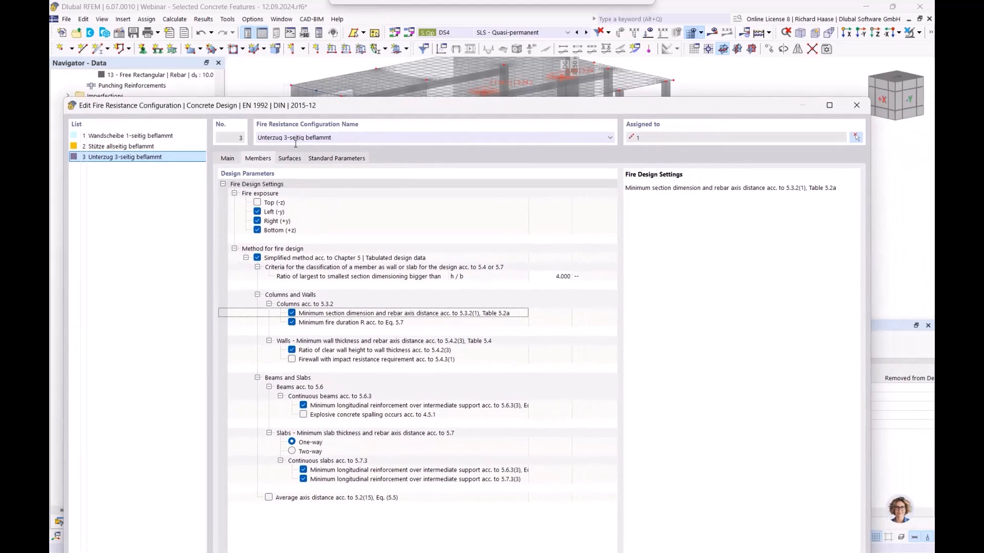
- Close the configuration, run the concrete design, and list Design Ratios on Shear Walls
left_click(863, 109)
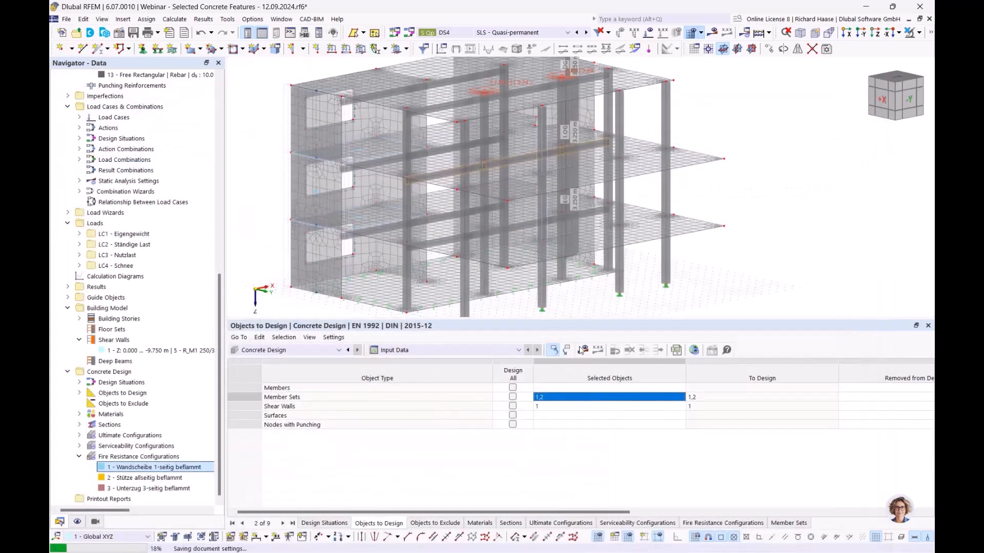
left_click(584, 352)
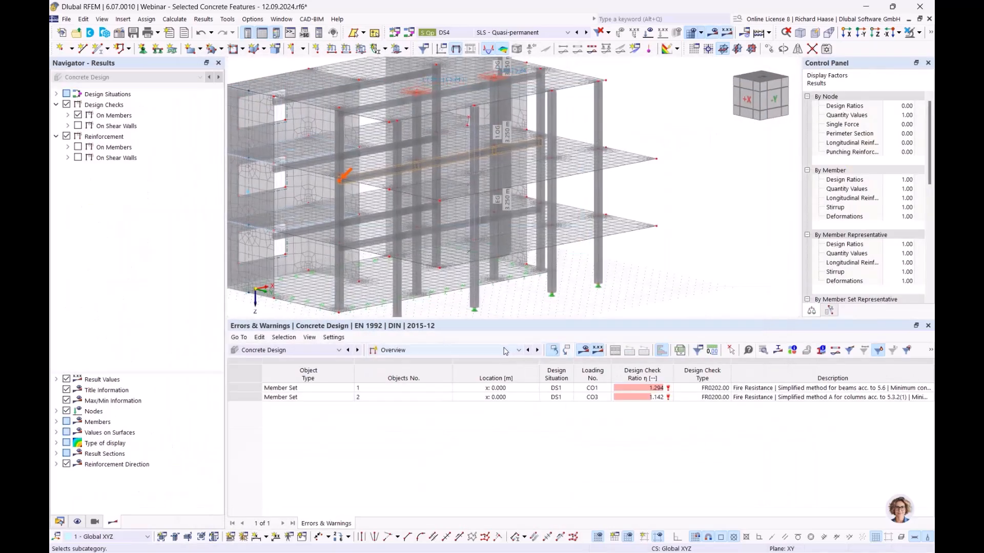
left_click(393, 350)
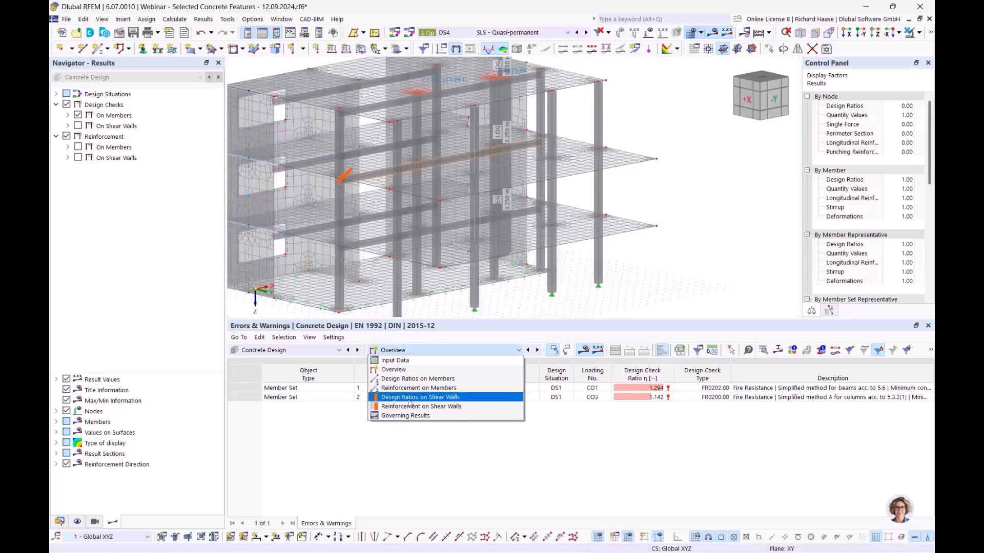
left_click(437, 399)
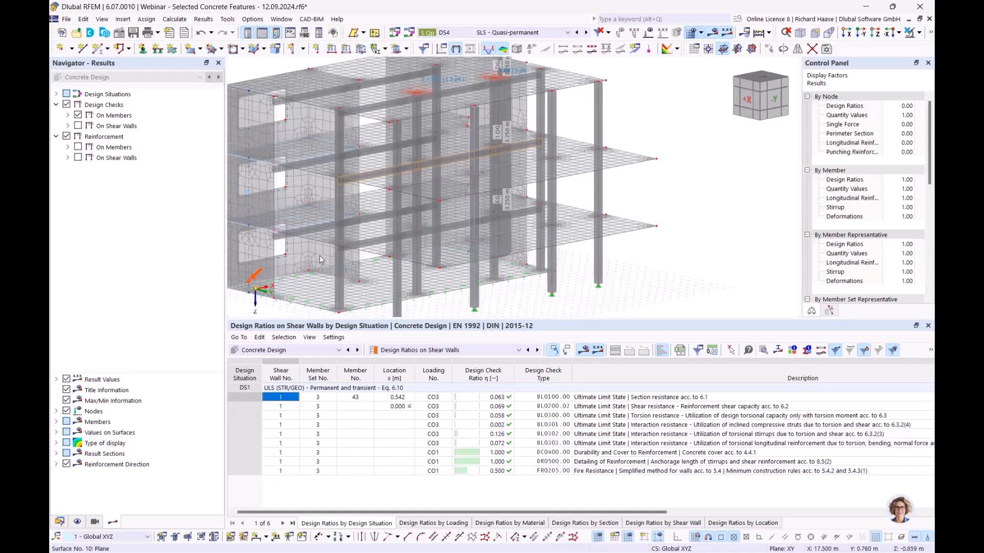
middle_click_drag(318, 255, 399, 239)
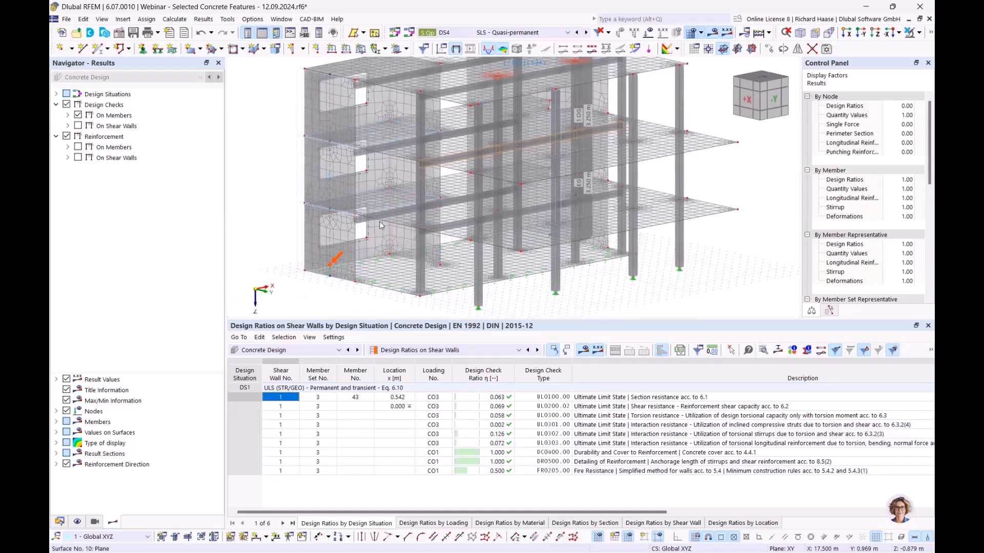
left_click(633, 472)
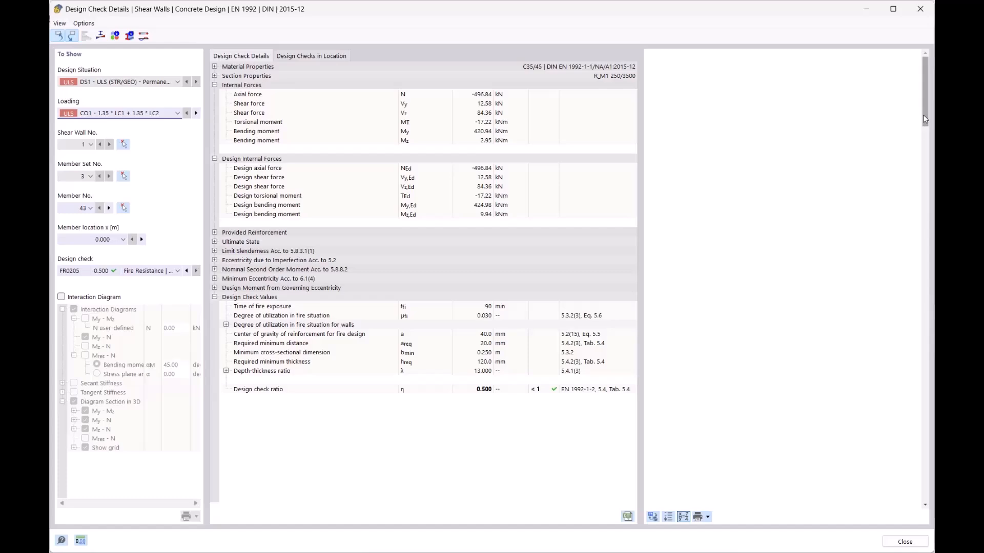
left_click_drag(929, 351, 932, 386)
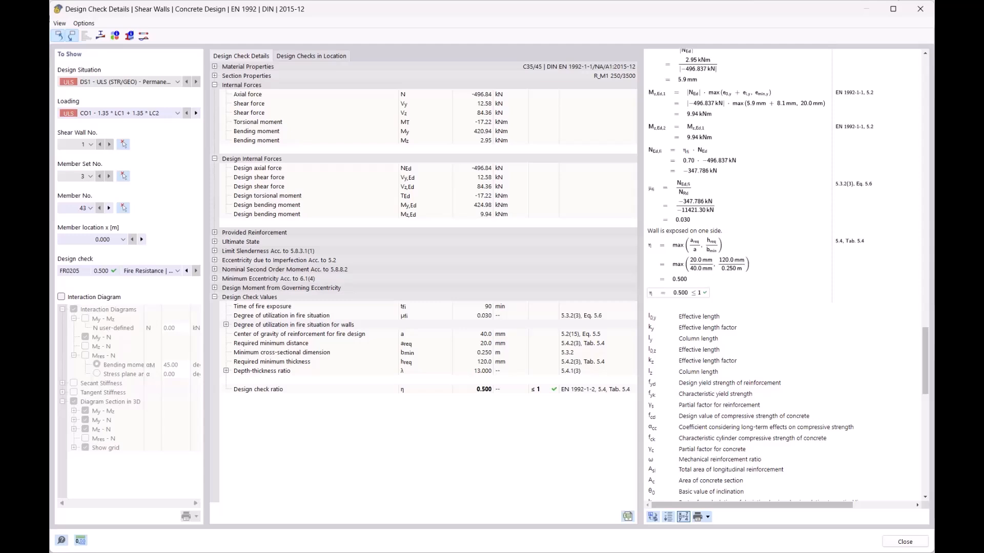
left_click(920, 9)
middle_click_drag(629, 290, 590, 295)
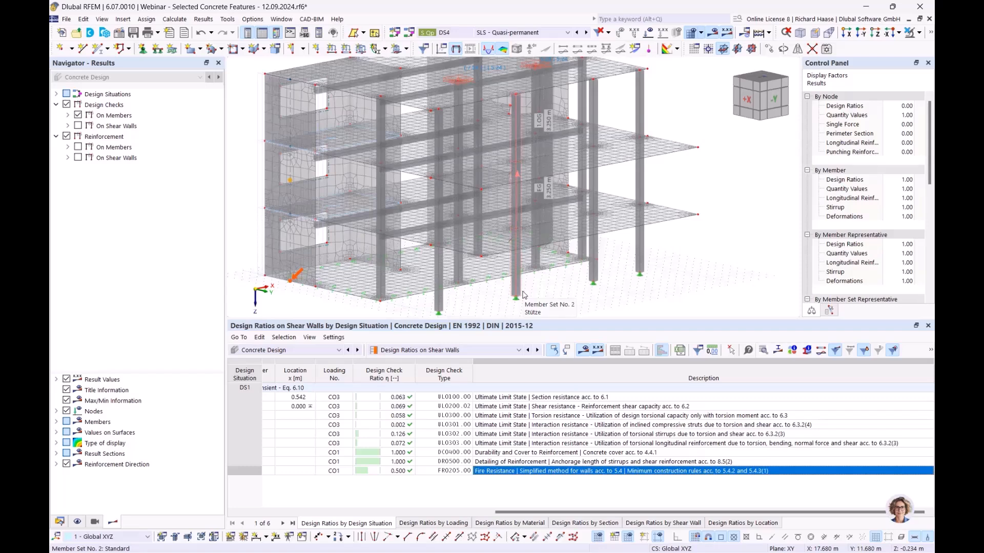
- Inspect member set 2 Stütze's Standard effective lengths: fire design factors 0.50, 0.50, 0.70; close both editors
double_click(524, 295)
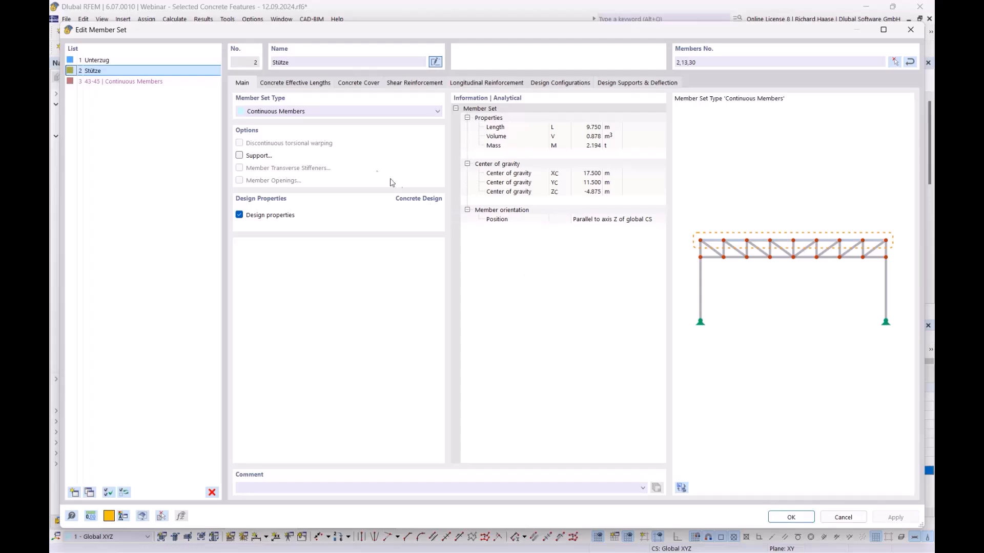
left_click(291, 84)
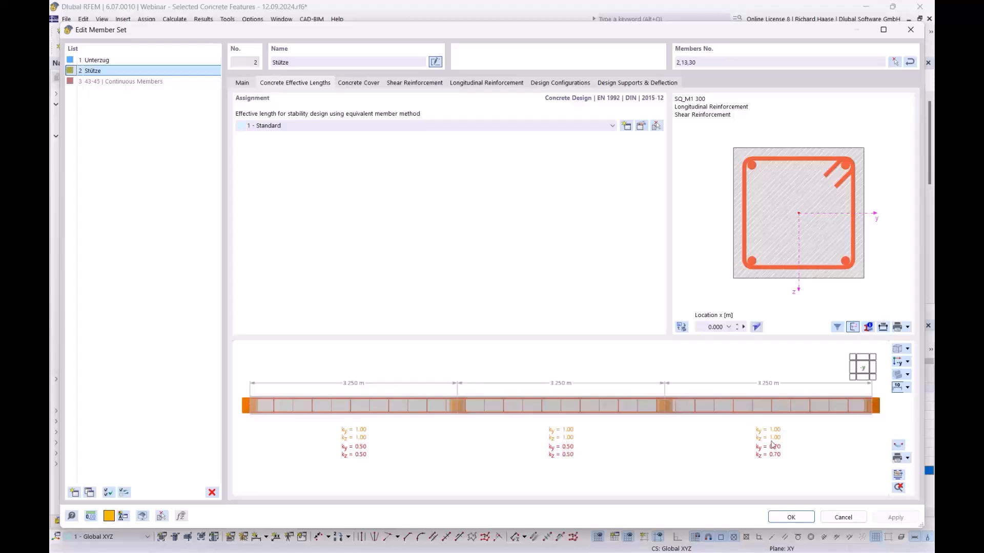
left_click(641, 126)
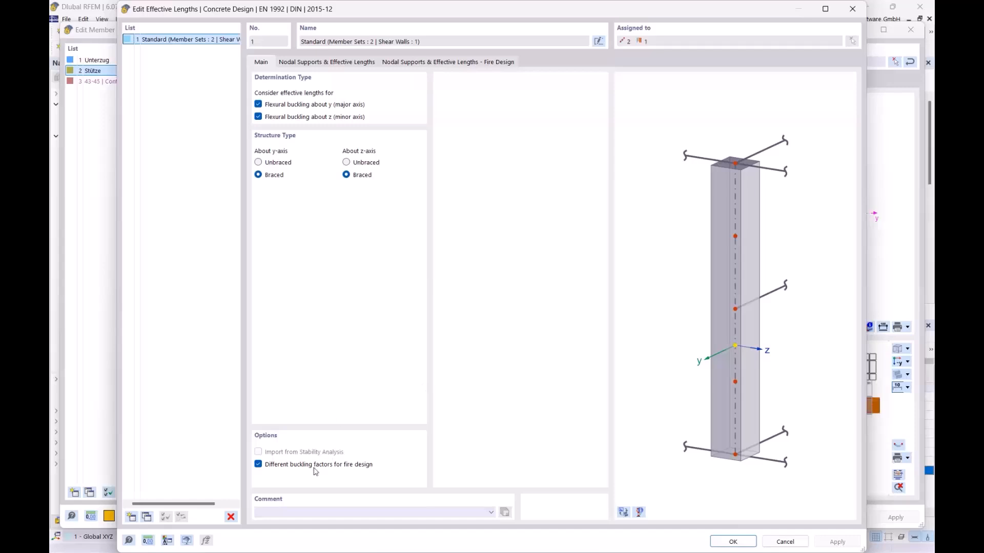
left_click(334, 62)
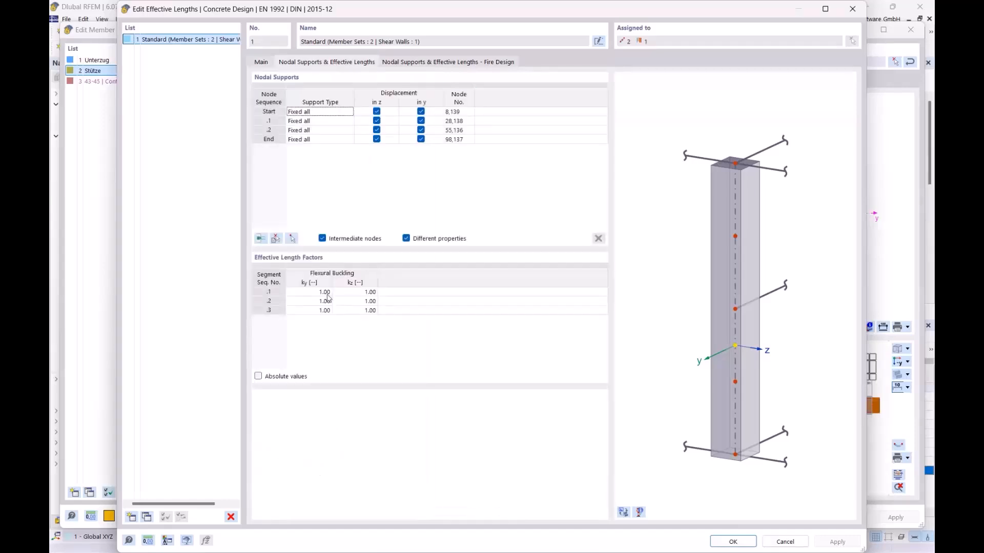
left_click(442, 63)
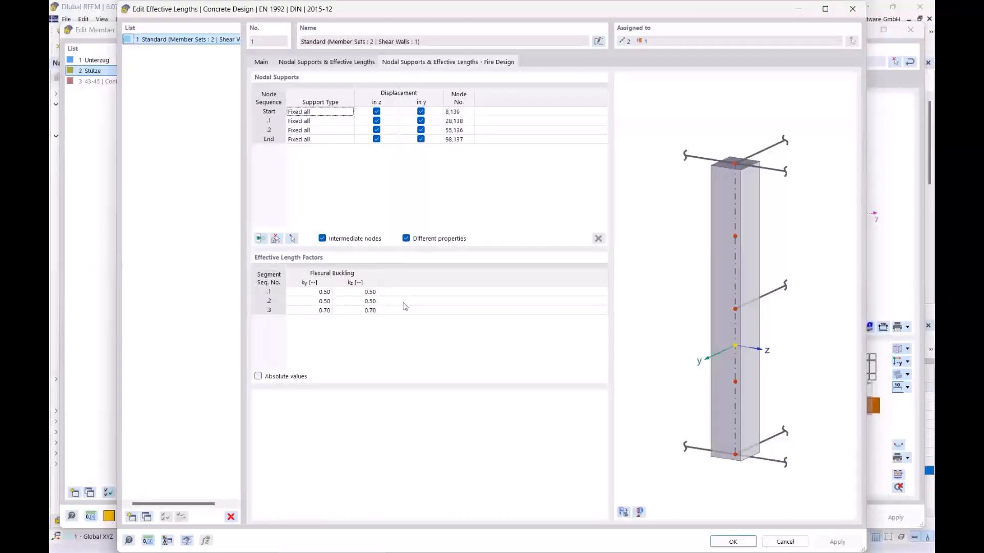
left_click(853, 9)
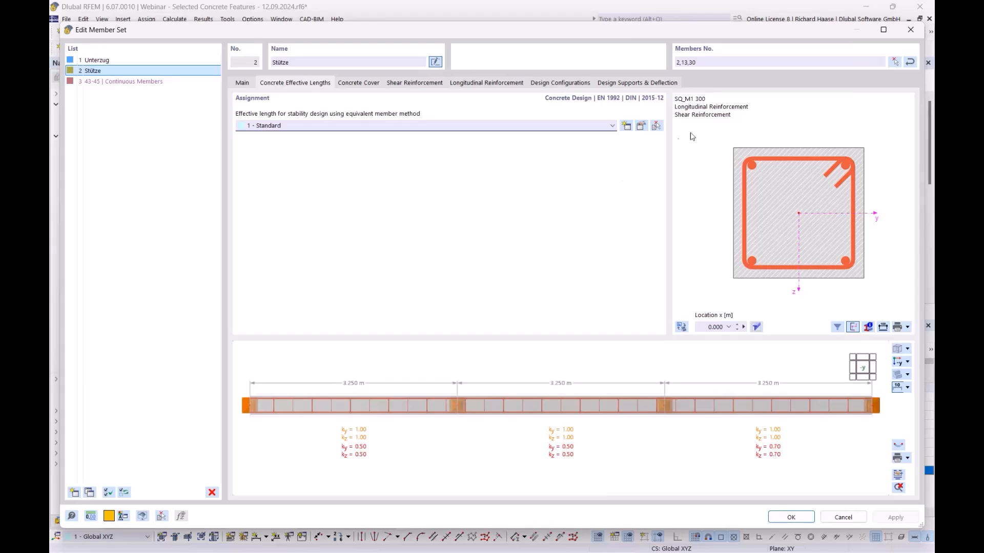
left_click(910, 30)
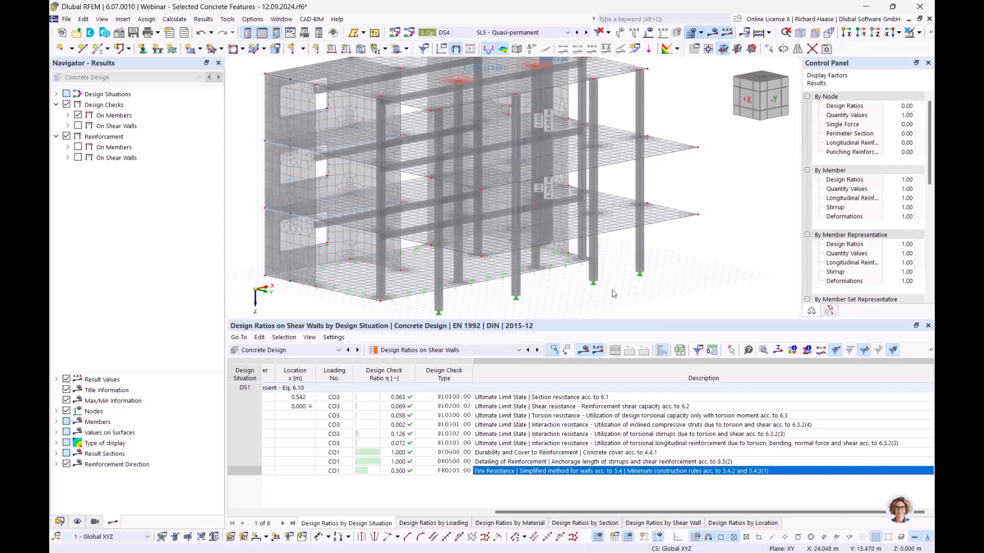
- Switch the results table to Design Ratios on Members and compare column fire checks FR0200 and FR0201
left_click(422, 352)
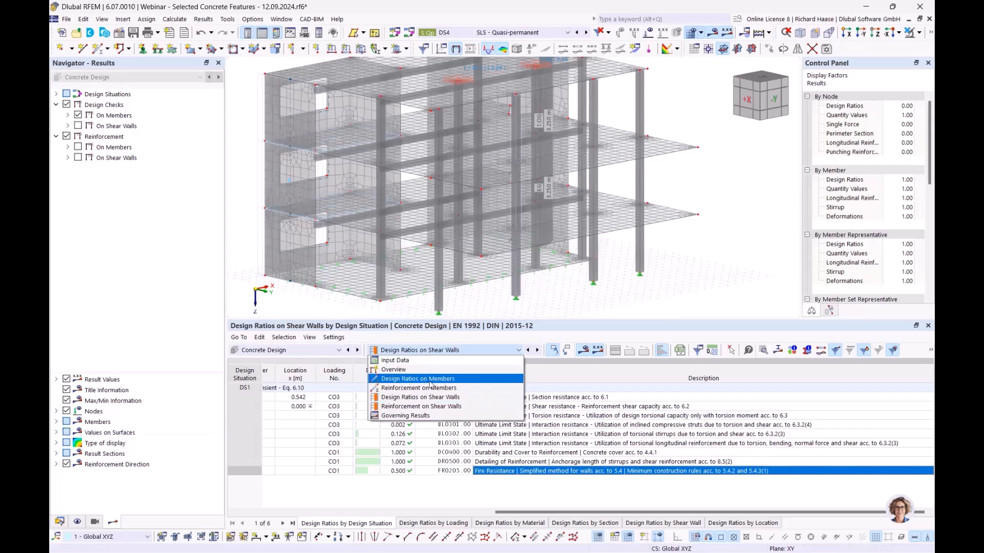
left_click(418, 379)
left_click(615, 489)
left_click(621, 480)
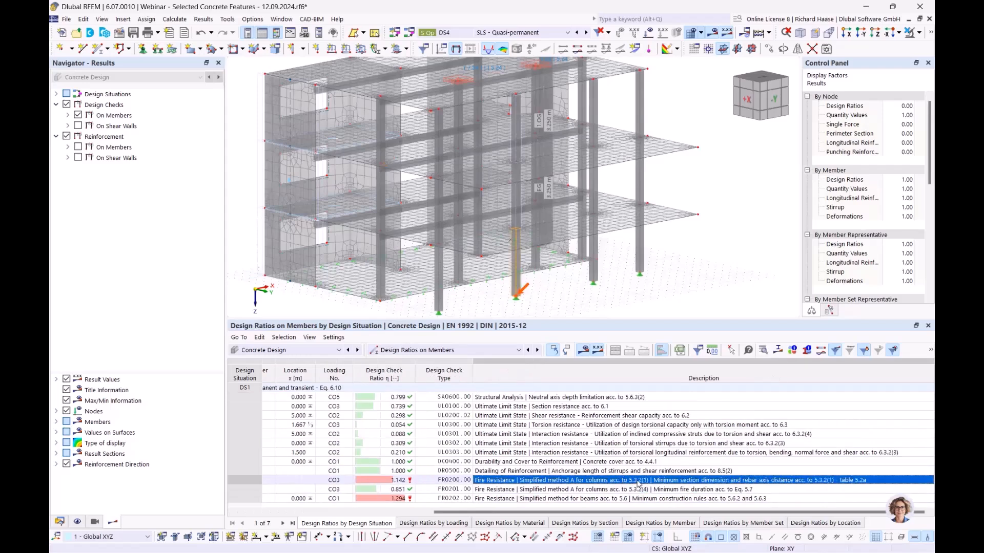
left_click(608, 487)
left_click(624, 481)
- Browse the FR0200 and FR0201 check descriptions, then open the failing FR0202 beam check (1.294)
left_click(666, 489)
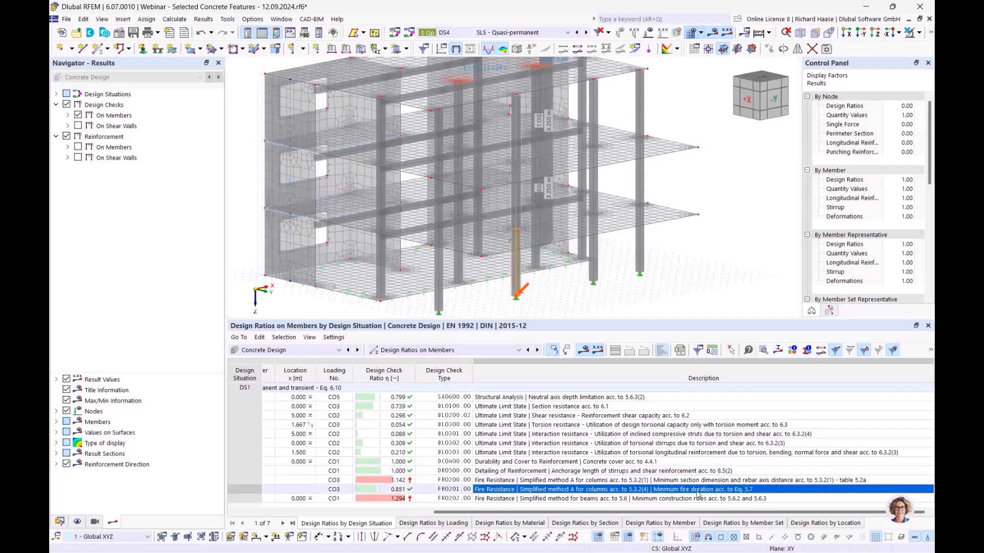
left_click(422, 482)
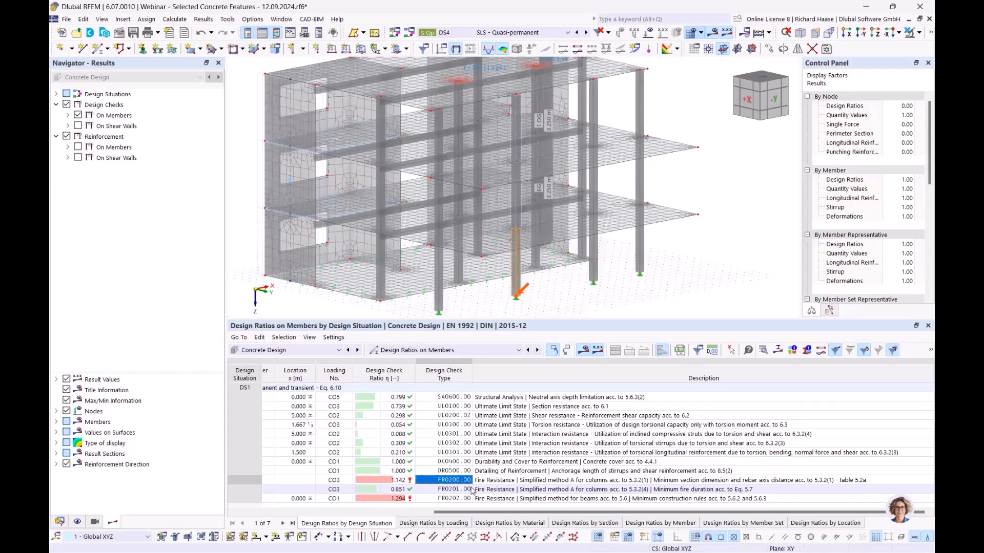
key("Right")
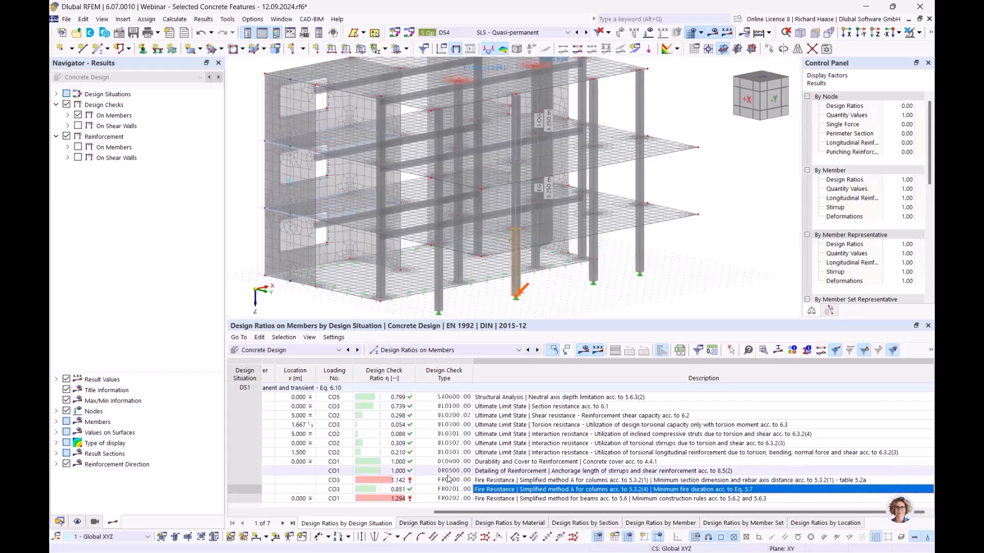
left_click(443, 482)
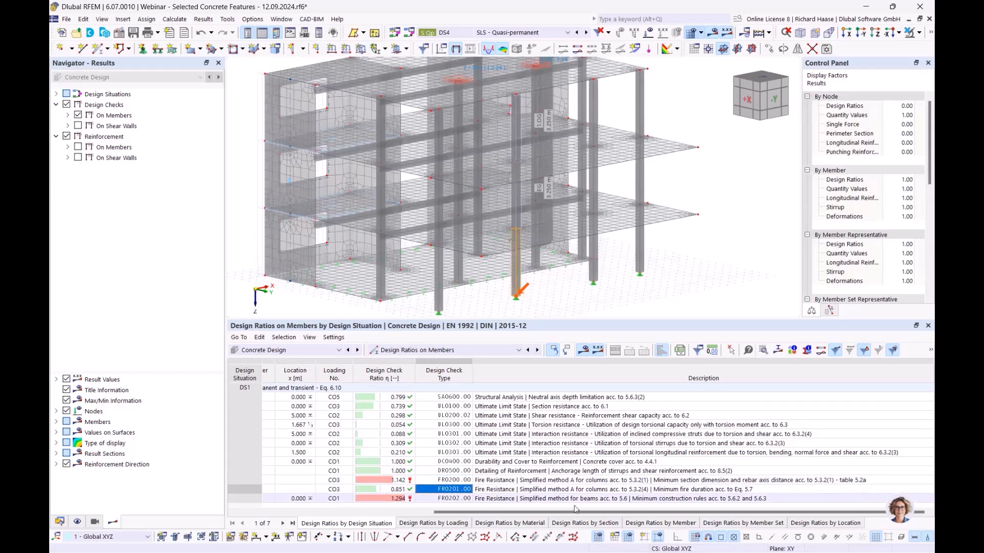
left_click(589, 491)
left_click(593, 481)
left_click(597, 491)
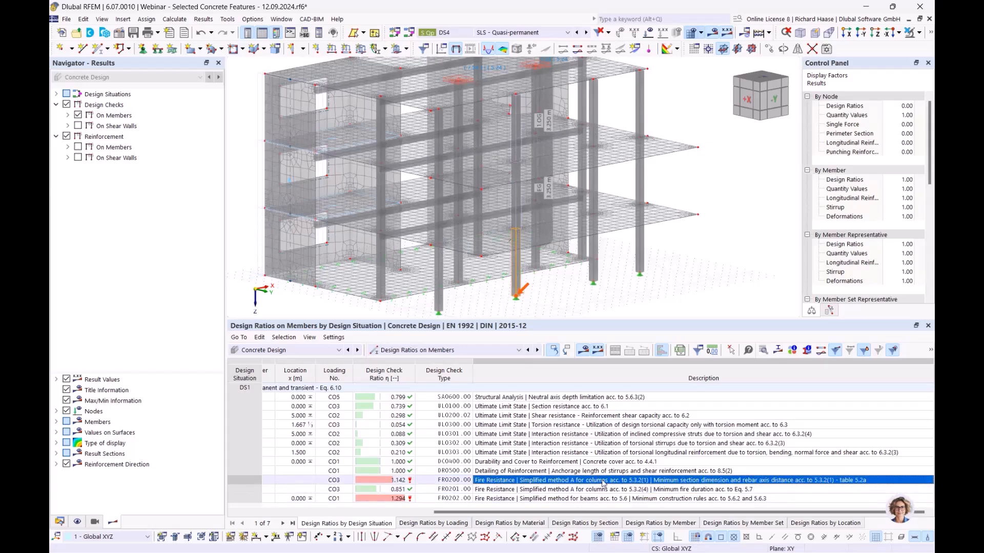
left_click(605, 482)
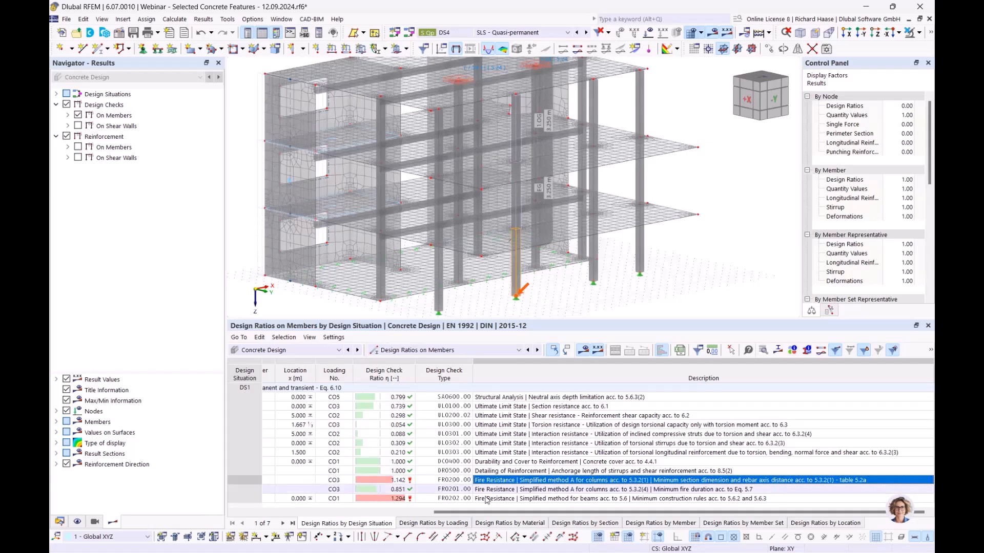
left_click(539, 499)
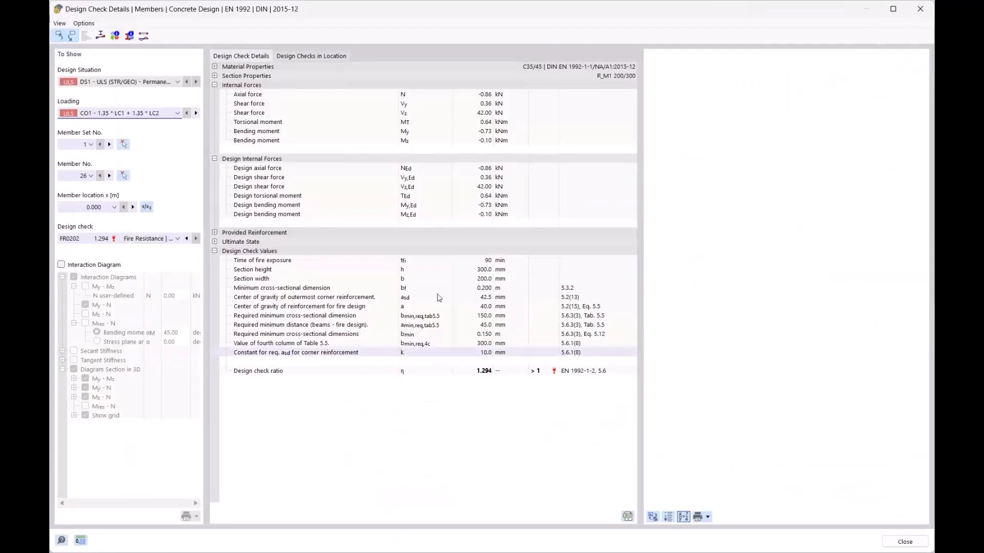
- Review the FR0202 bmin,req and amin,req requirements, then close the design check details
left_click(429, 319)
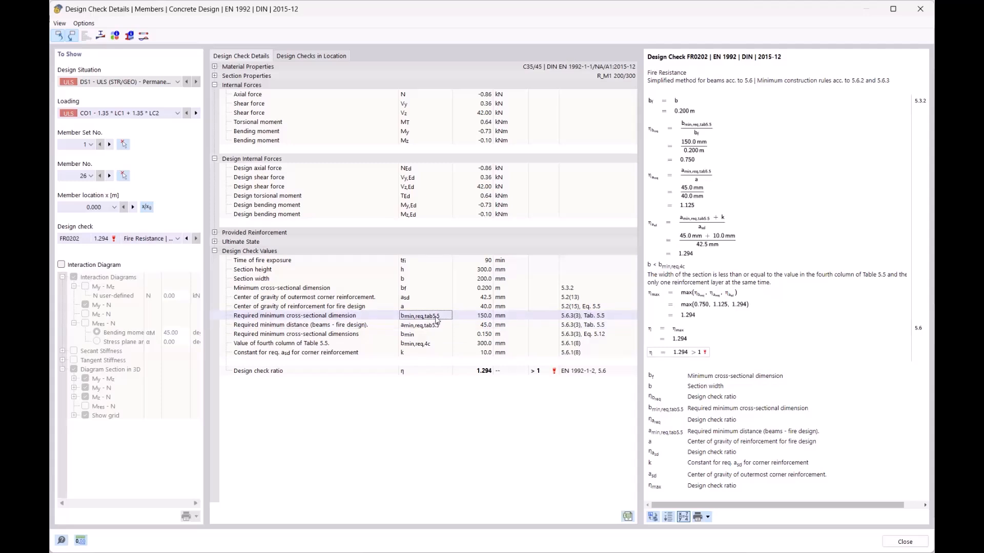
left_click(441, 328)
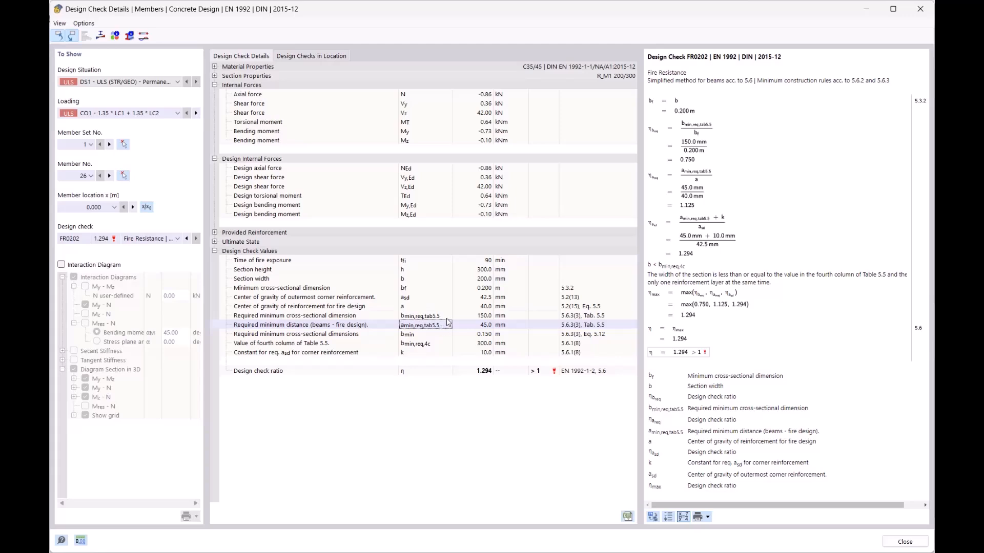
left_click(445, 318)
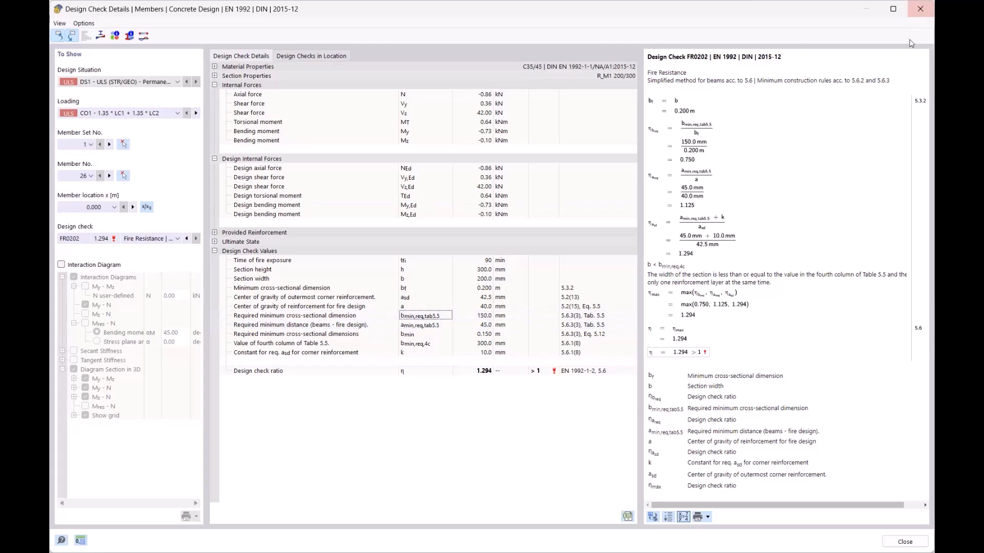
left_click(920, 10)
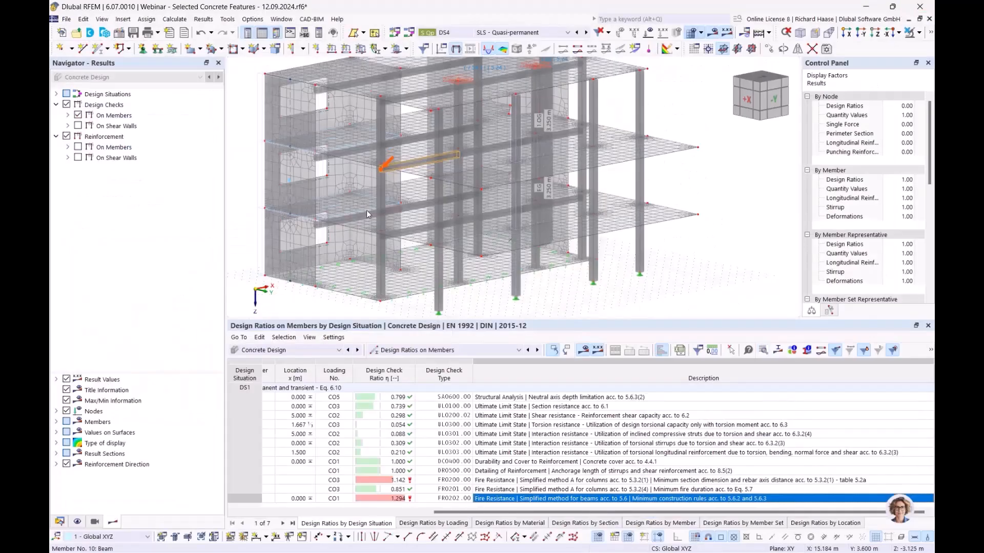
- Open member set Unterzug on the Design Supports & Deflection tab
mouse_move(489, 204)
middle_mouse_down("ctrl")
mouse_move(522, 200)
mouse_move(481, 213)
middle_mouse_up("ctrl")
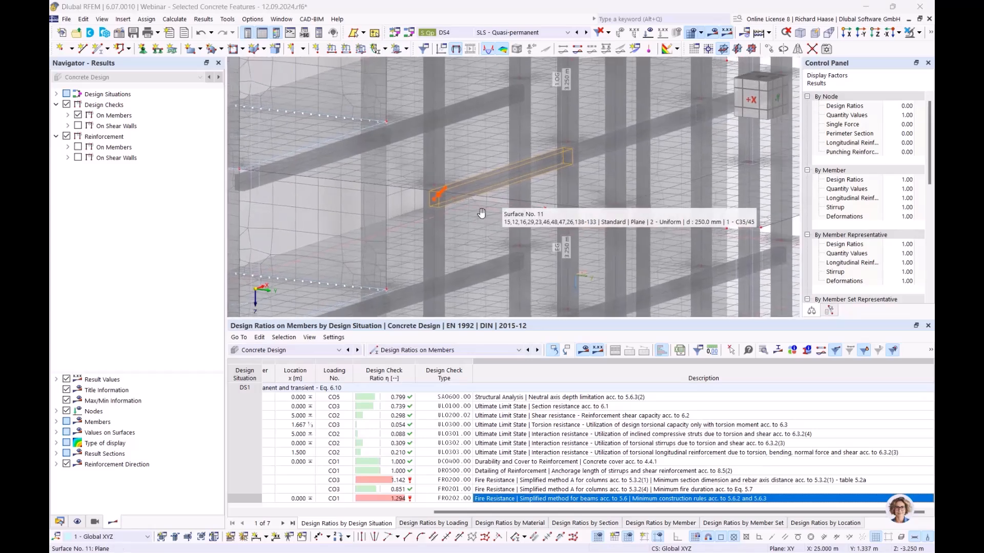
scroll(445, 207, "up", 4)
double_click(447, 209)
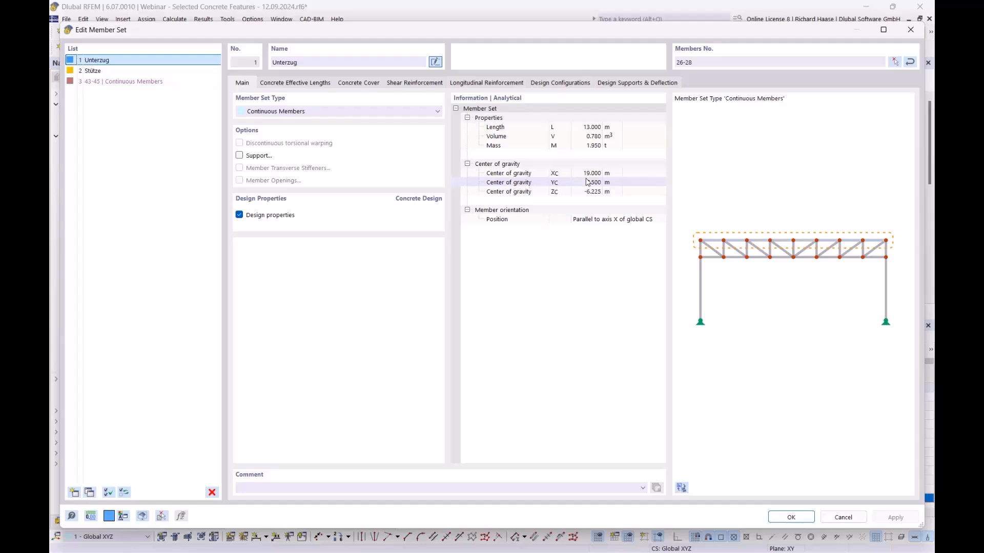
left_click(640, 83)
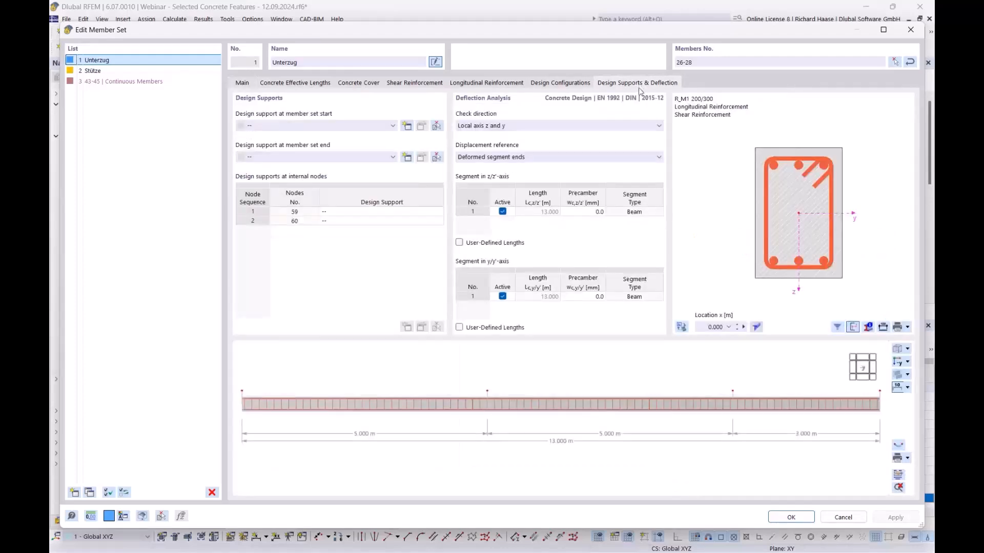
scroll(454, 402, "down", 2)
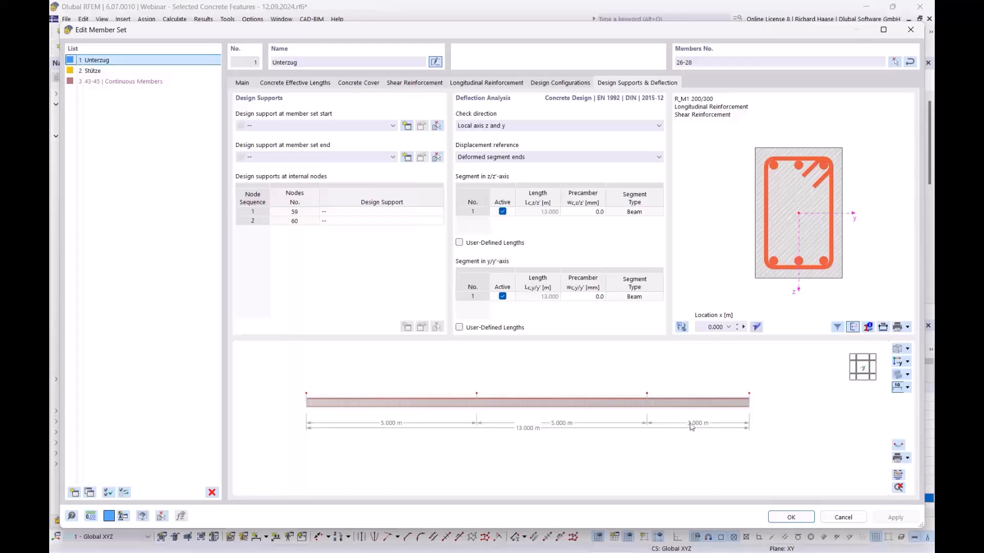
- Assign '1 - Endlager' supports to the start and end of the member set
left_click(300, 126)
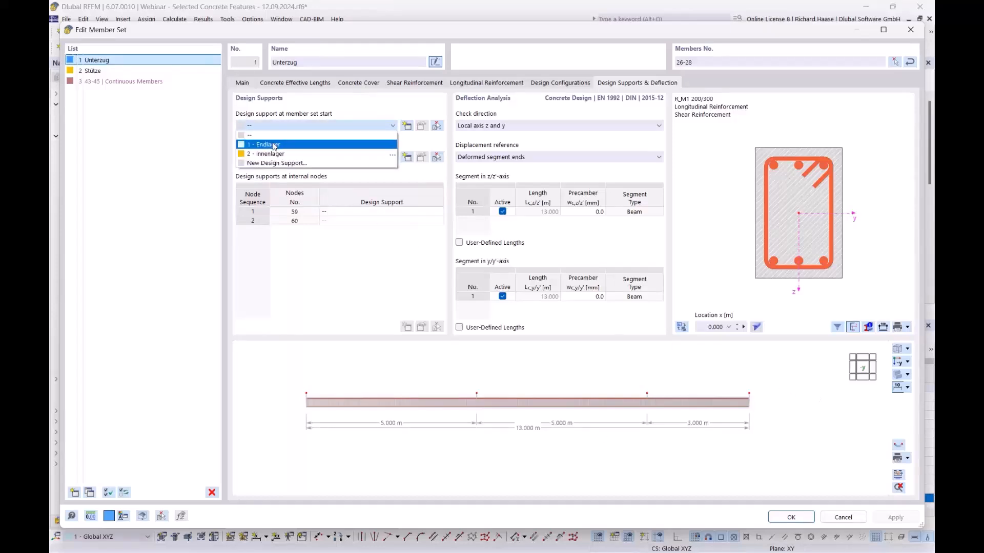
left_click(274, 146)
left_click(321, 159)
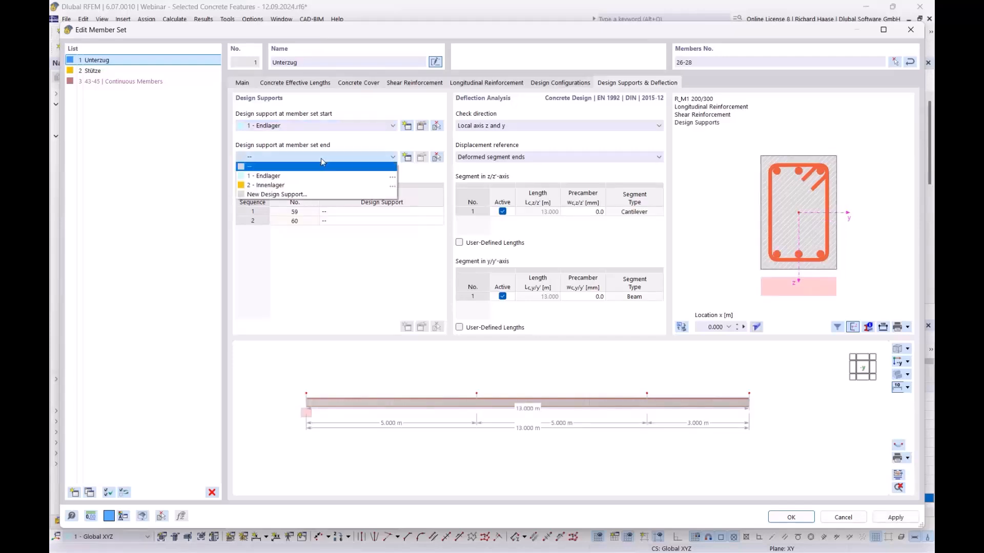
left_click(317, 175)
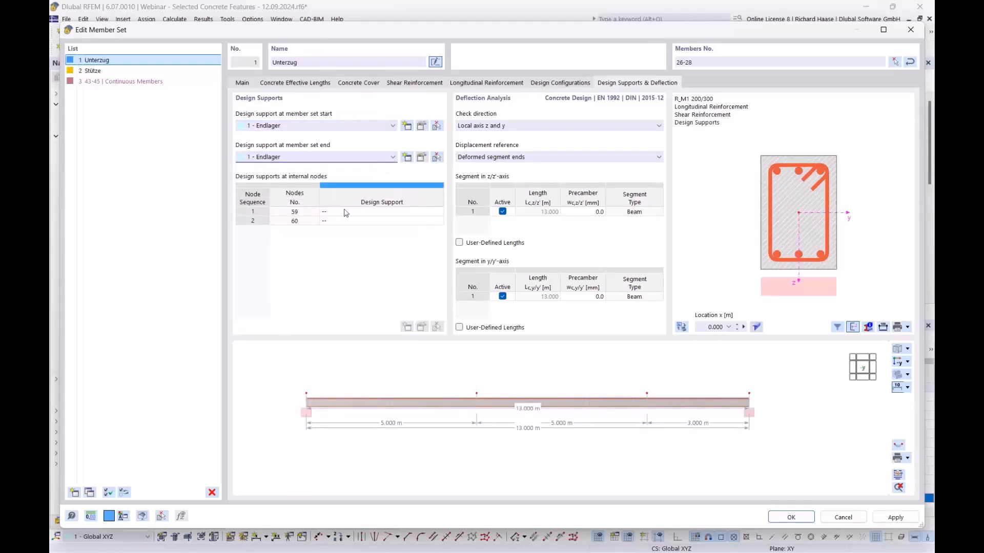
- Assign '2 - Innenlager' to internal nodes 59 and 60, giving 5/5/3 m deflection segments
left_click(346, 212)
left_click(346, 212)
left_click(347, 212)
left_click(353, 238)
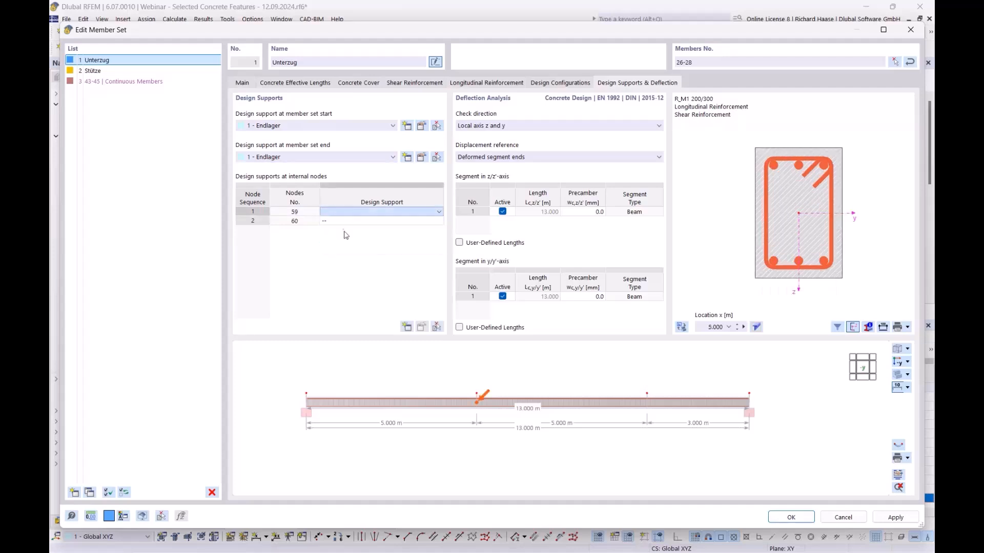
left_click(355, 221)
left_click(356, 222)
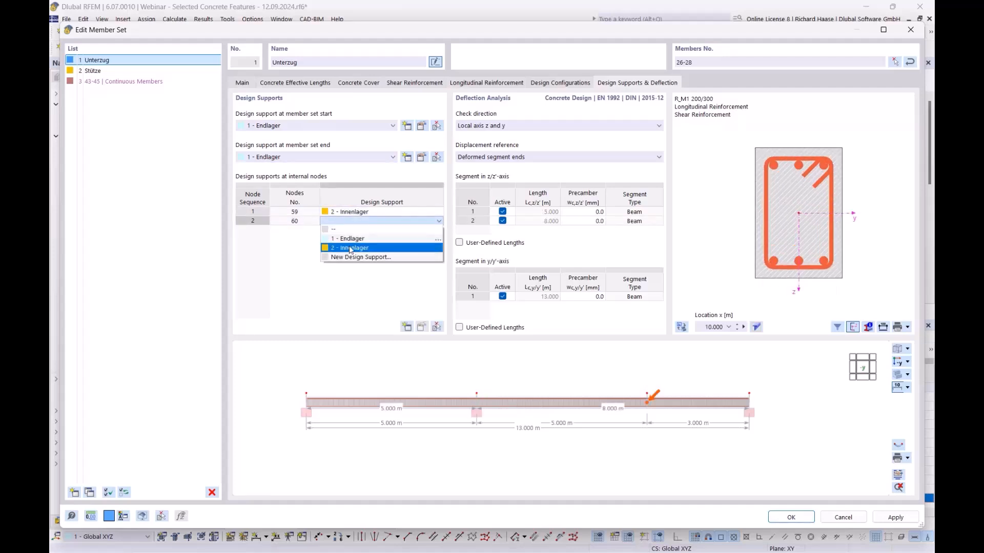
left_click(351, 248)
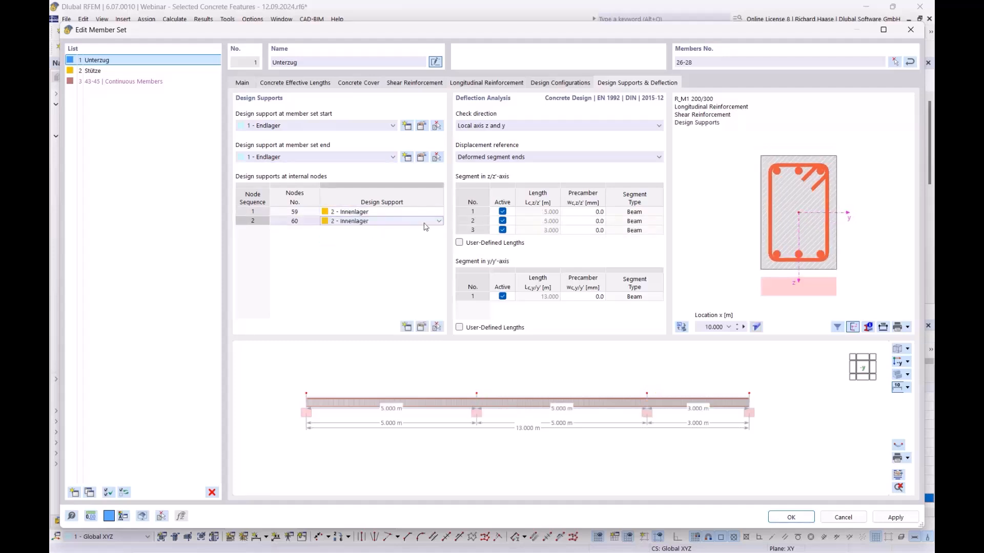
left_click(422, 158)
- Compare the Endlager and Innenlager (300.0 mm direct inner support) design supports, then close the editor
left_click_drag(402, 13, 539, 443)
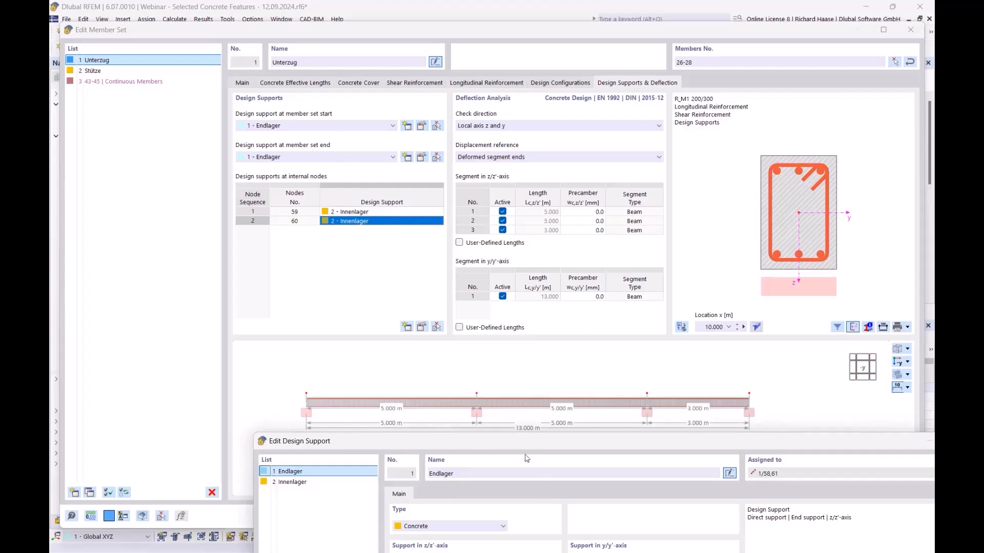
left_click_drag(544, 443, 524, 206)
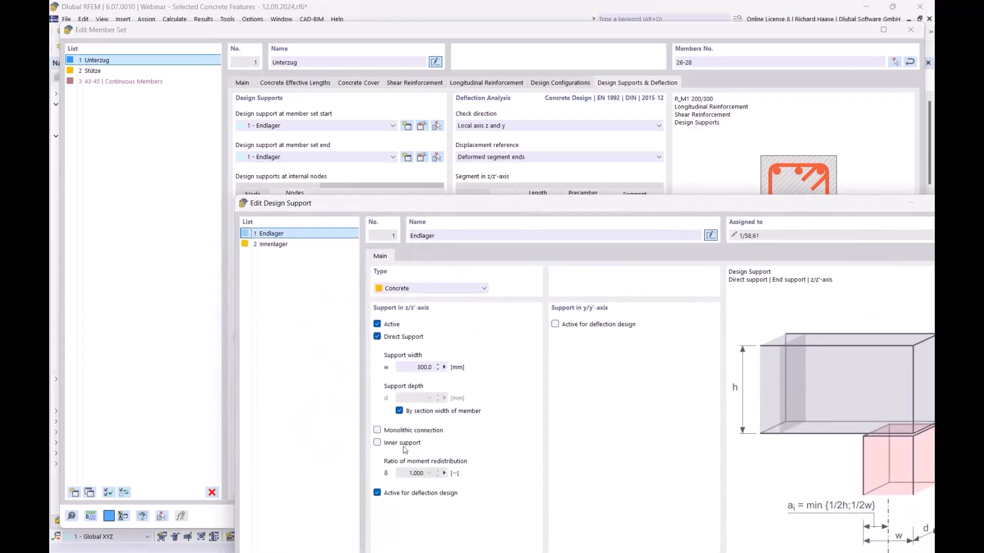
left_click(296, 245)
left_click_drag(473, 207, 476, 407)
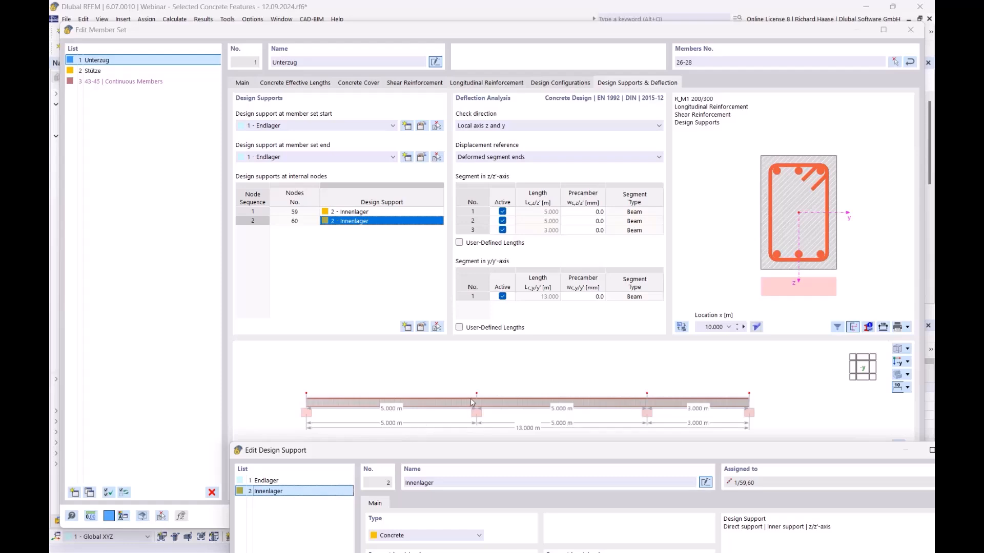
left_click_drag(773, 452, 676, 63)
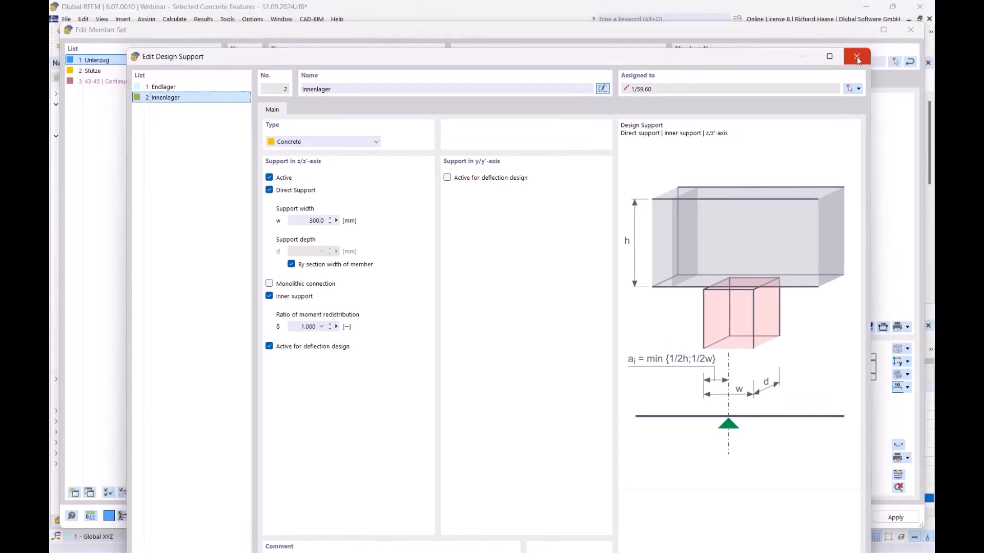
left_click(857, 58)
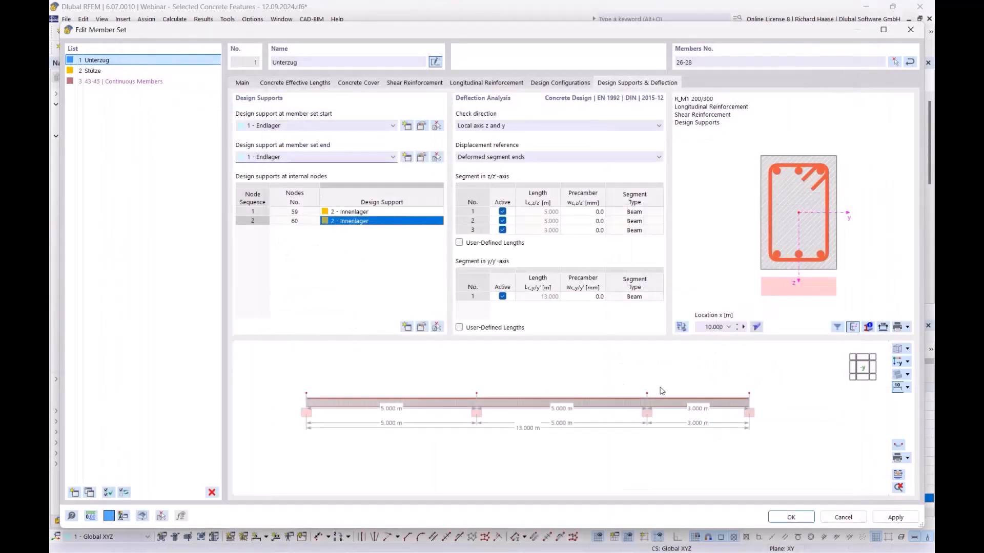
- Apply the Unterzug member set changes, discarding old results, and recalculate the concrete design
left_click(793, 517)
left_click(539, 340)
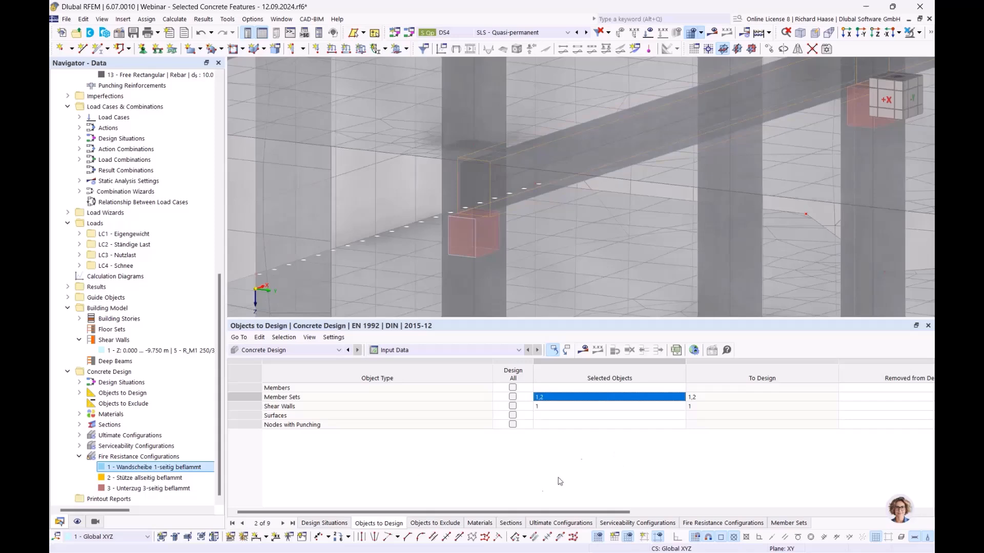
left_click(583, 352)
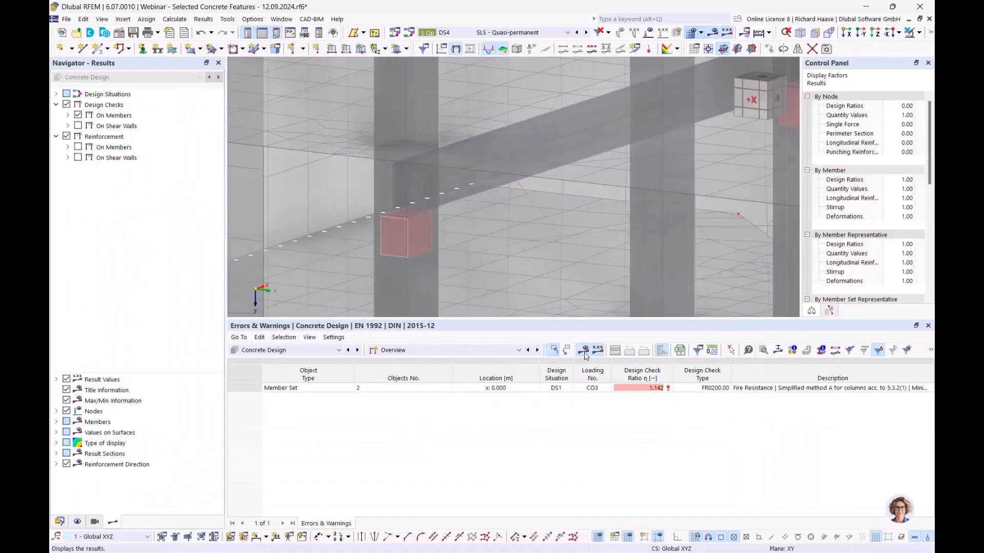
- List Design Ratios on Members and open the FR0202 beam fire check, now 0.941
left_click(391, 351)
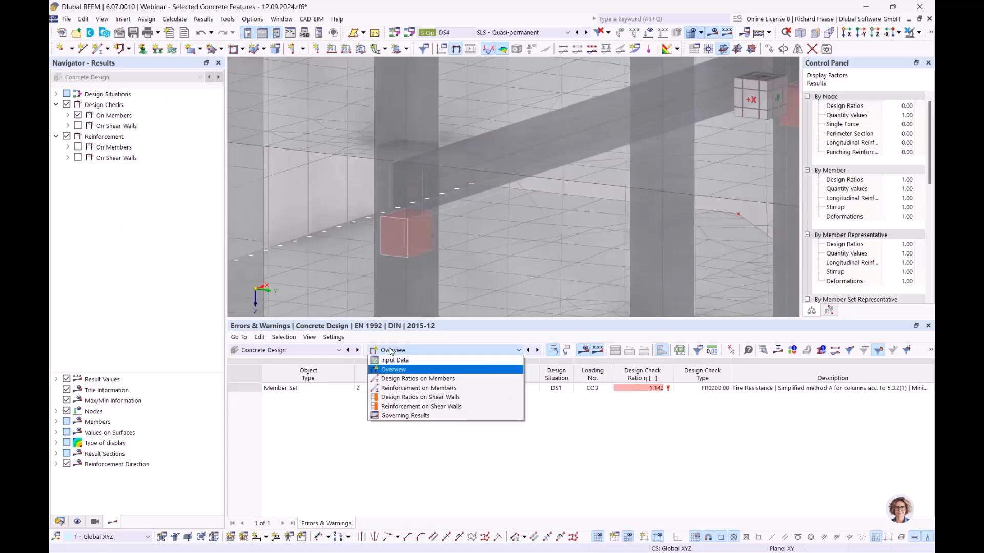
left_click(404, 379)
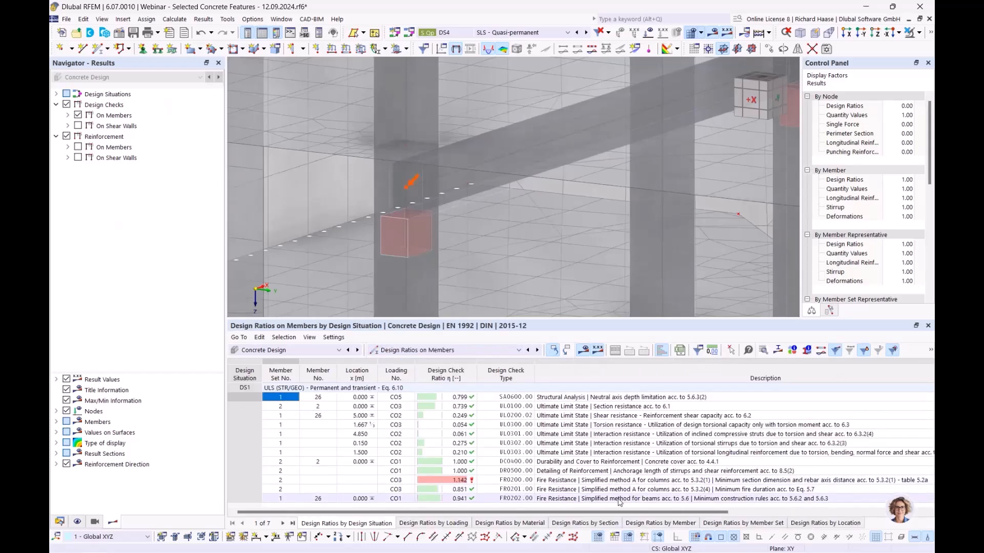
left_click(619, 500)
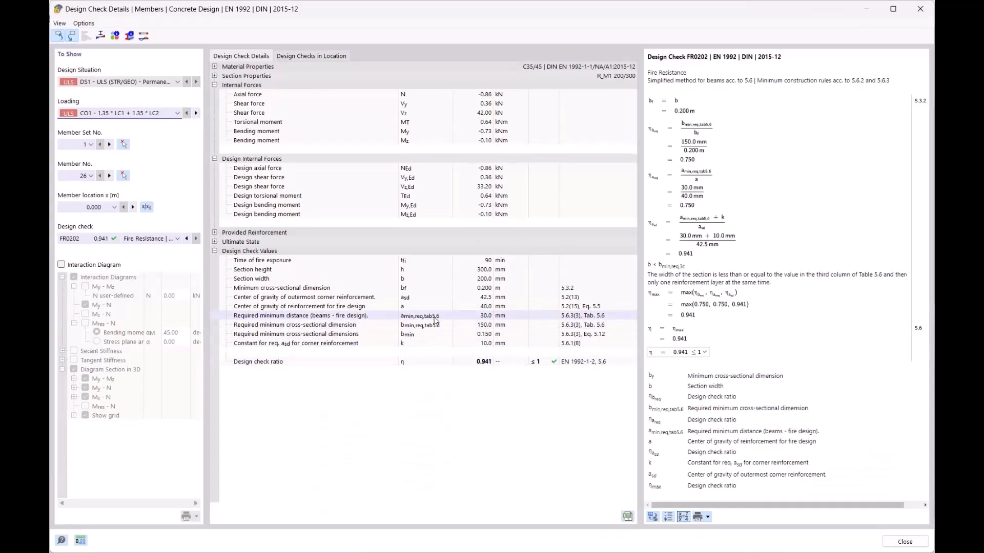
- Check member 26's corner axis distance (40.0 mm vs 42.5 mm), then close the FR0202 details window
left_click(439, 317)
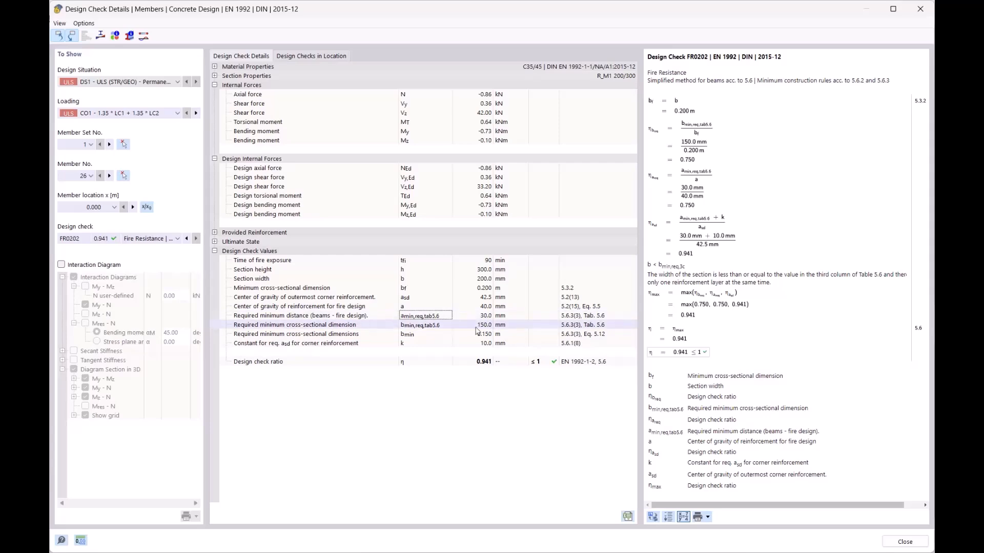
left_click(920, 9)
- Switch the design table from results to Input Data
scroll(469, 180, "down", 5)
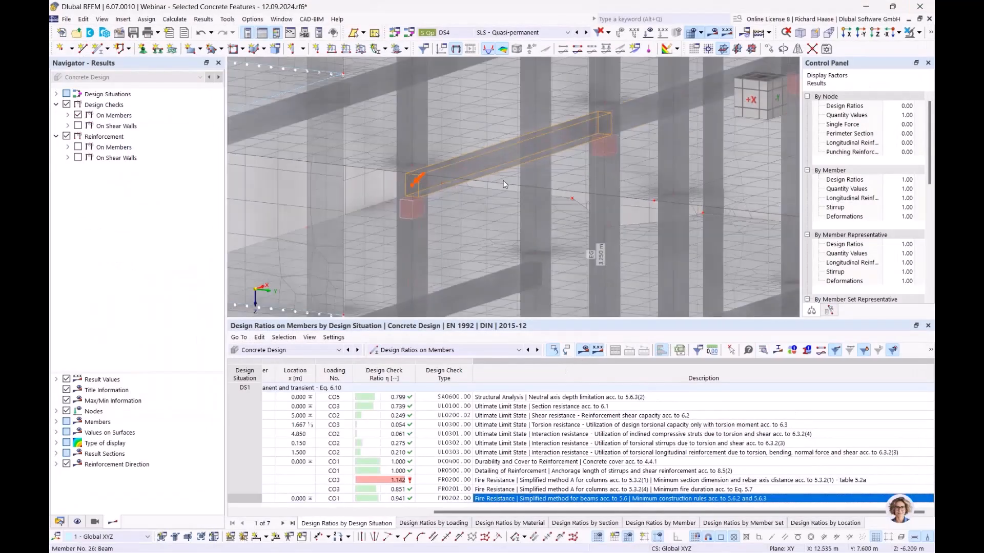
middle_click_drag(530, 174, 504, 185)
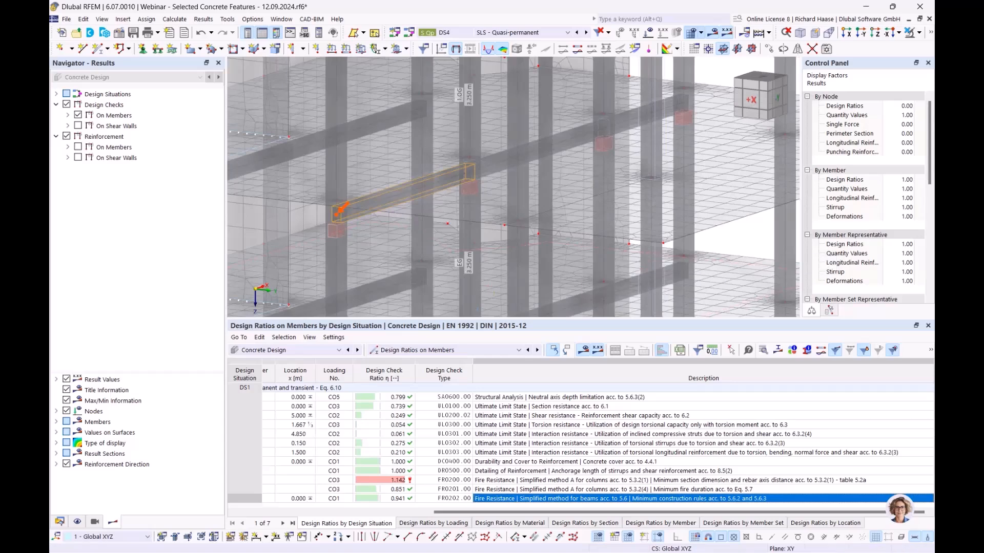
left_click(402, 353)
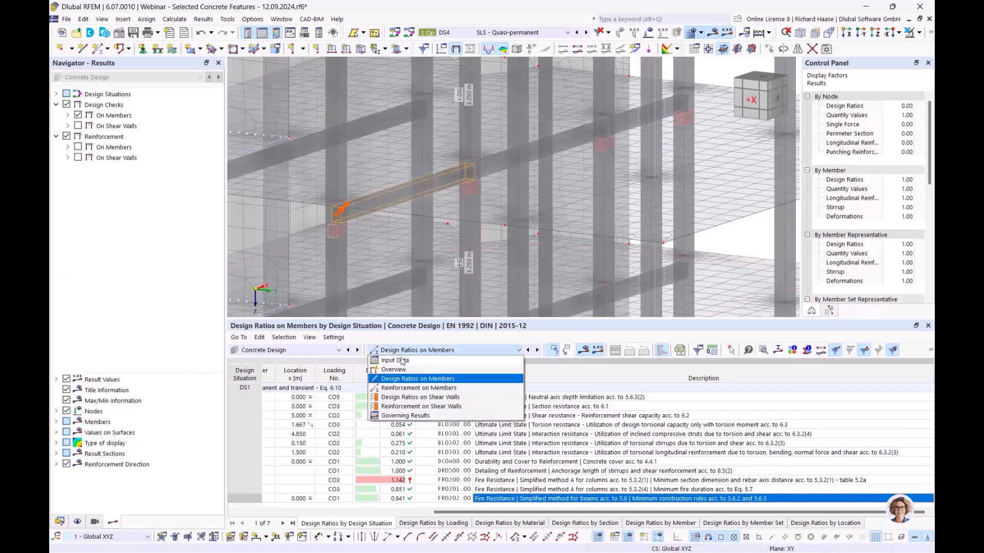
left_click(402, 361)
- Remove member sets 1,2 and shear wall 1 from the design, discarding results, then go to PowerPoint
left_click(560, 399)
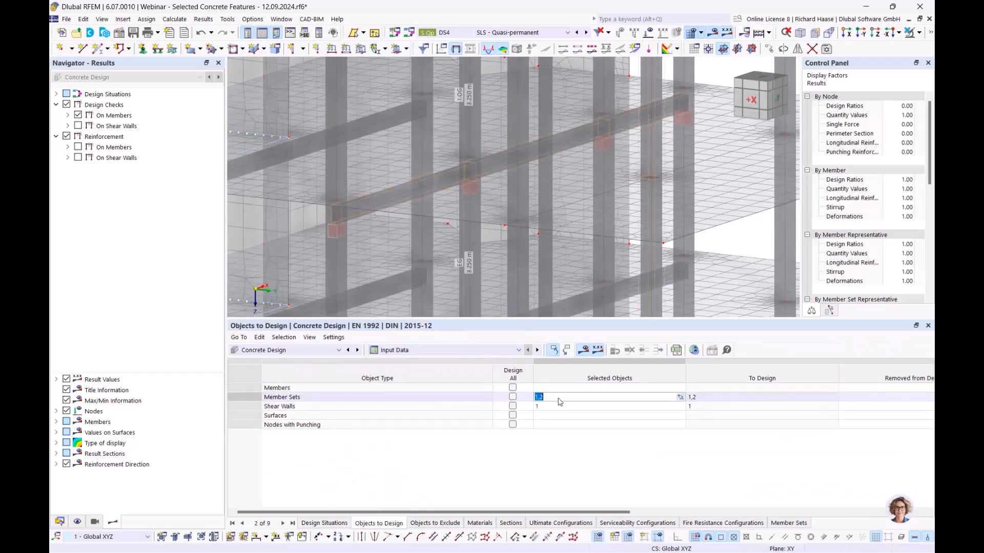
key("Delete")
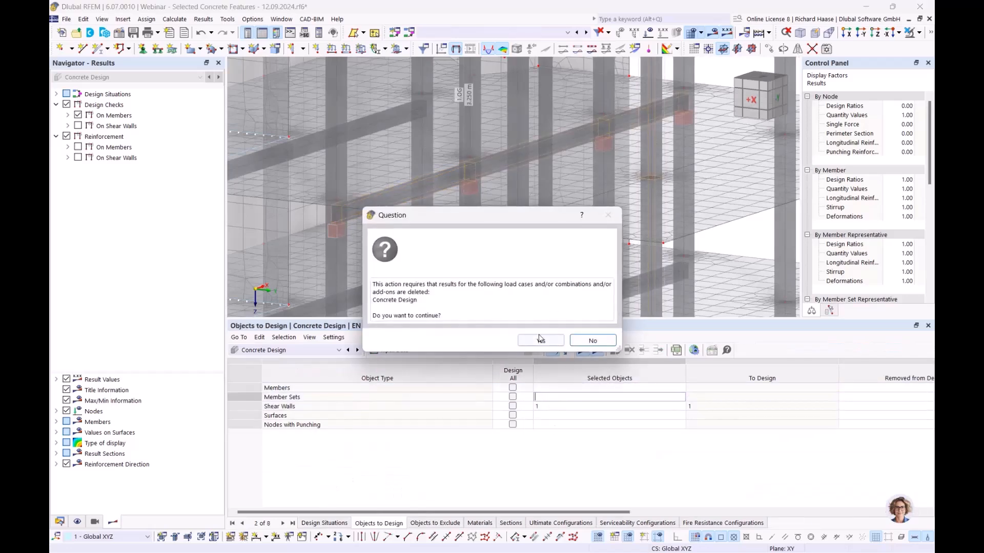
left_click(540, 340)
left_click(558, 406)
key("Delete")
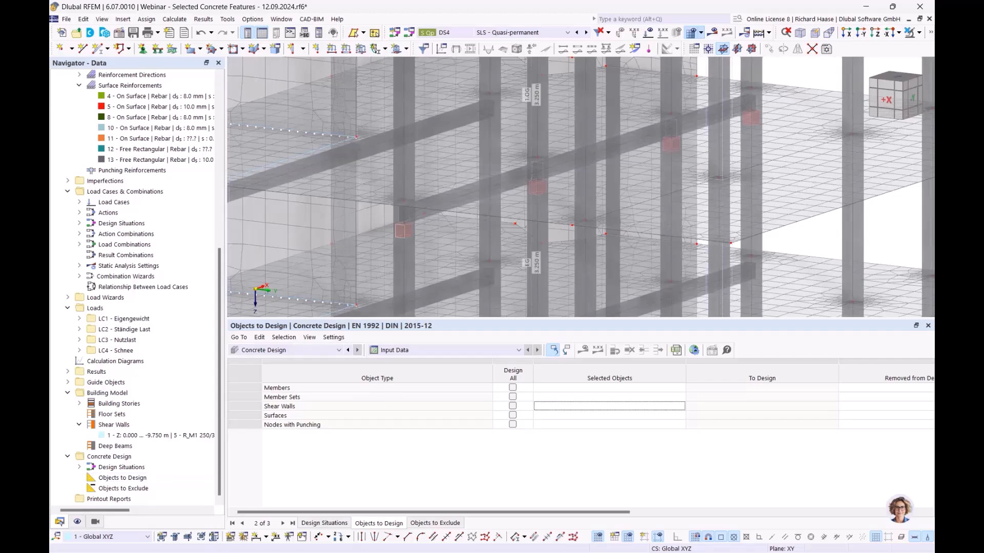
key("alt+Tab")
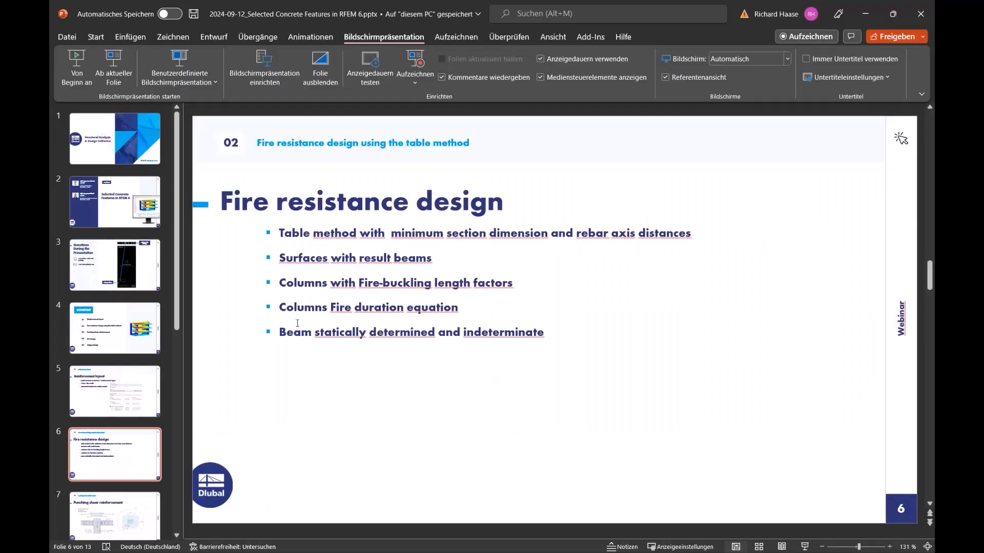
- Present 'Fire resistance design' and 'Punching shear reinforcement' (slides 6–7) in a slide show, then end it
left_click(114, 65)
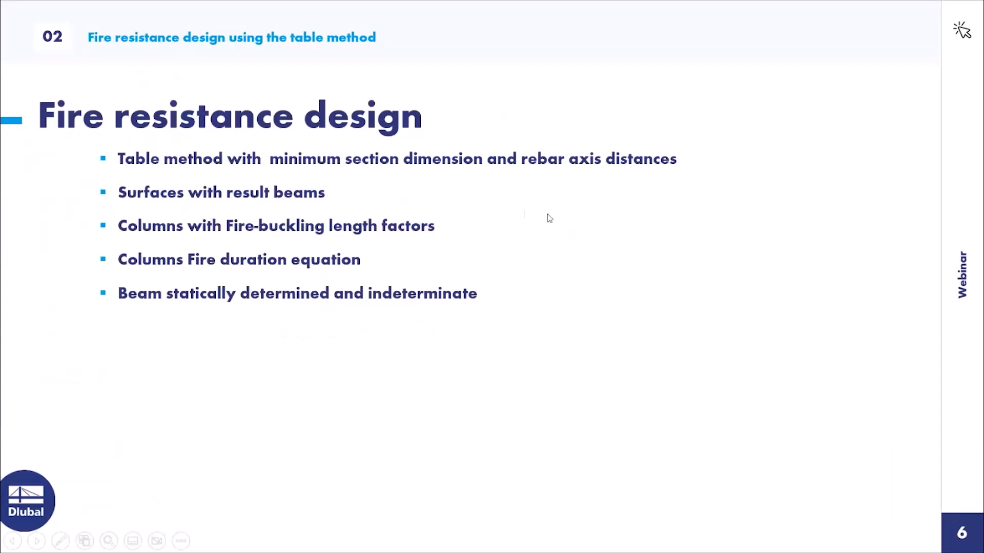
left_click(512, 212)
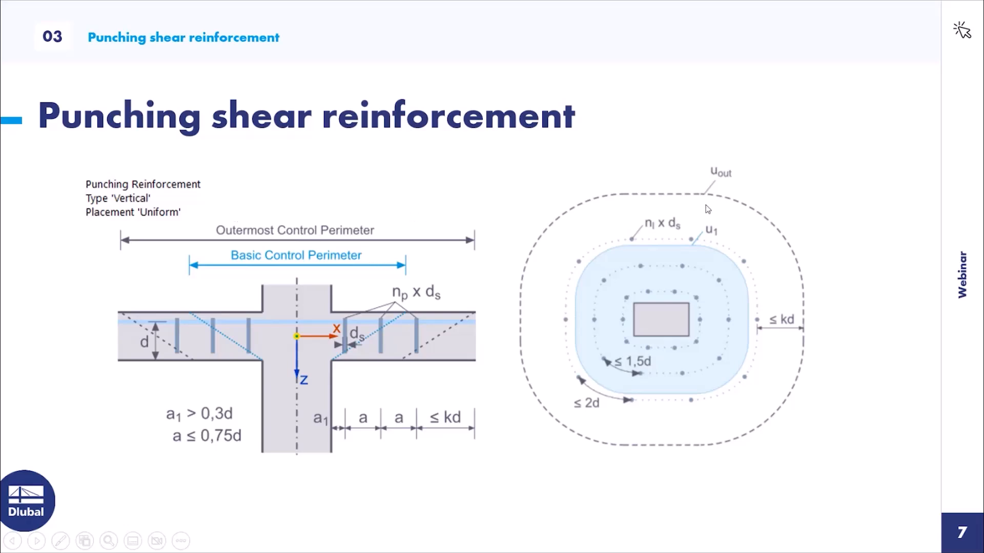
key("Escape")
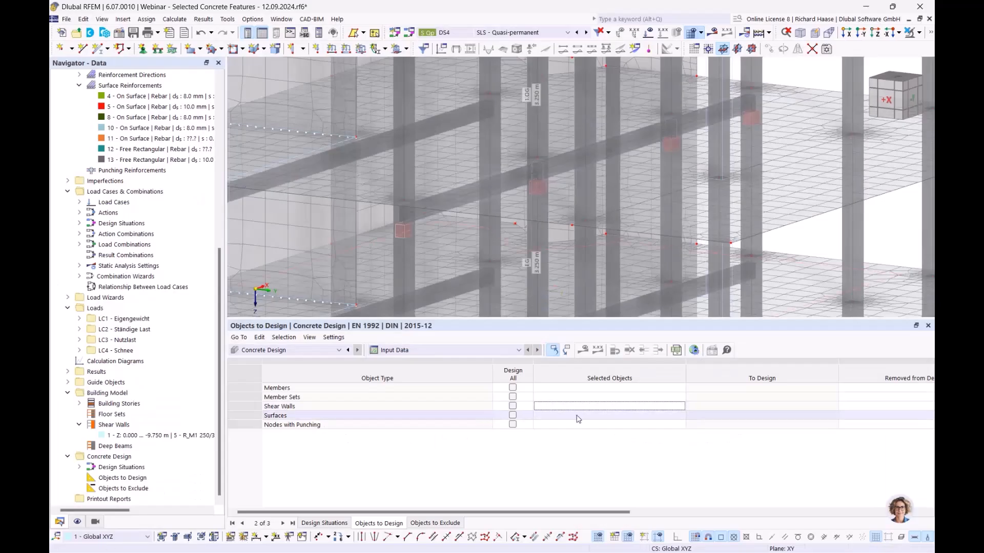
- Enter node 28 under Nodes with Punching in the Objects to Design table
scroll(632, 249, "down", 5)
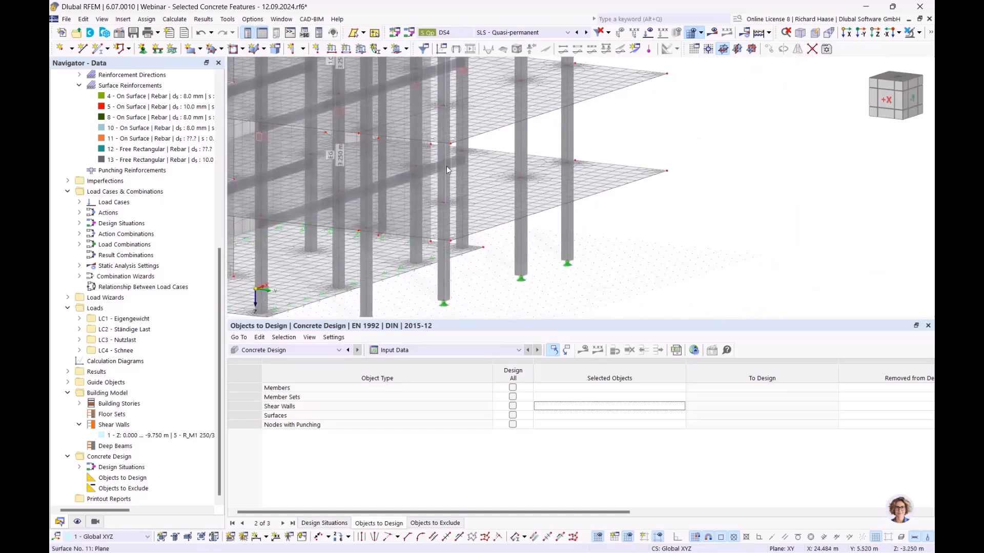
middle_click_drag(515, 191, 522, 205, "ctrl")
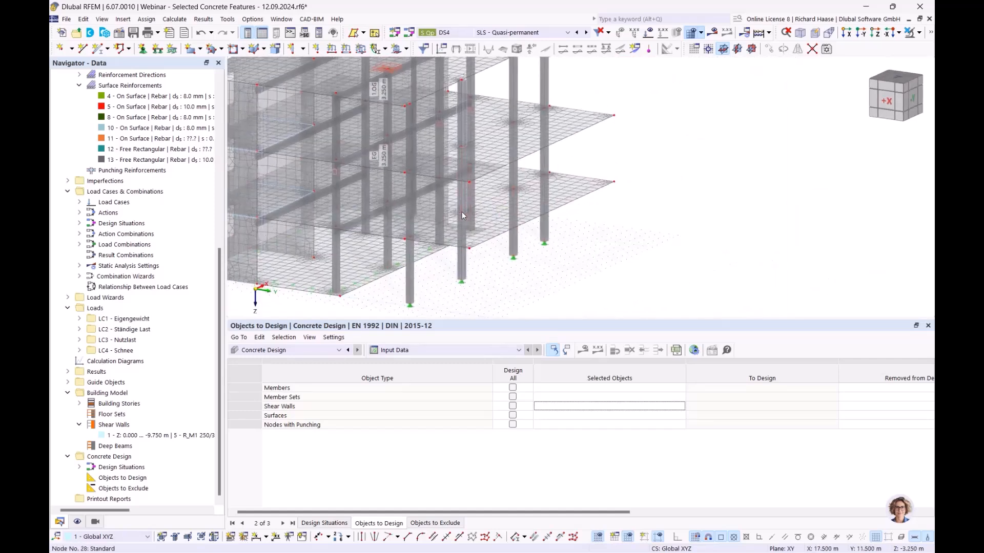
double_click(573, 427)
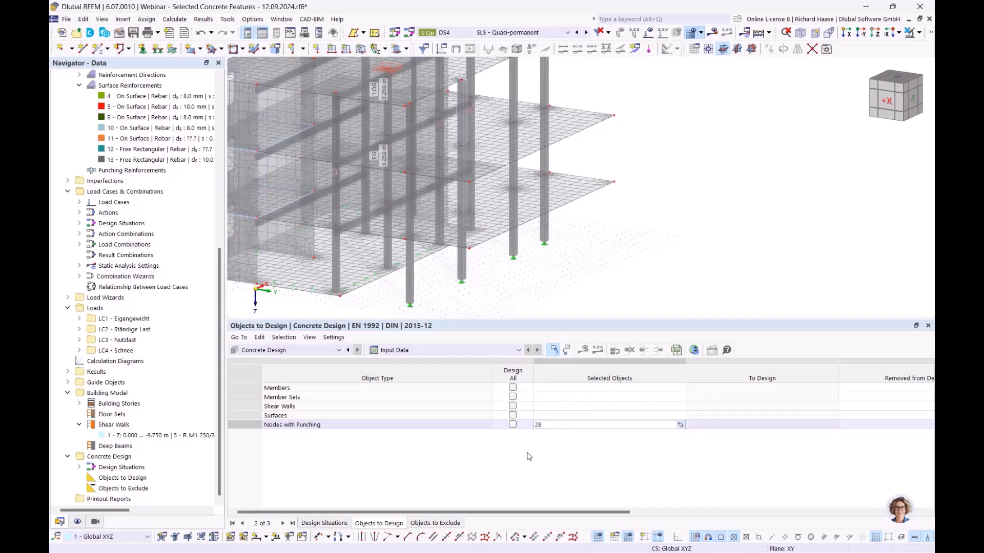
left_click(496, 462)
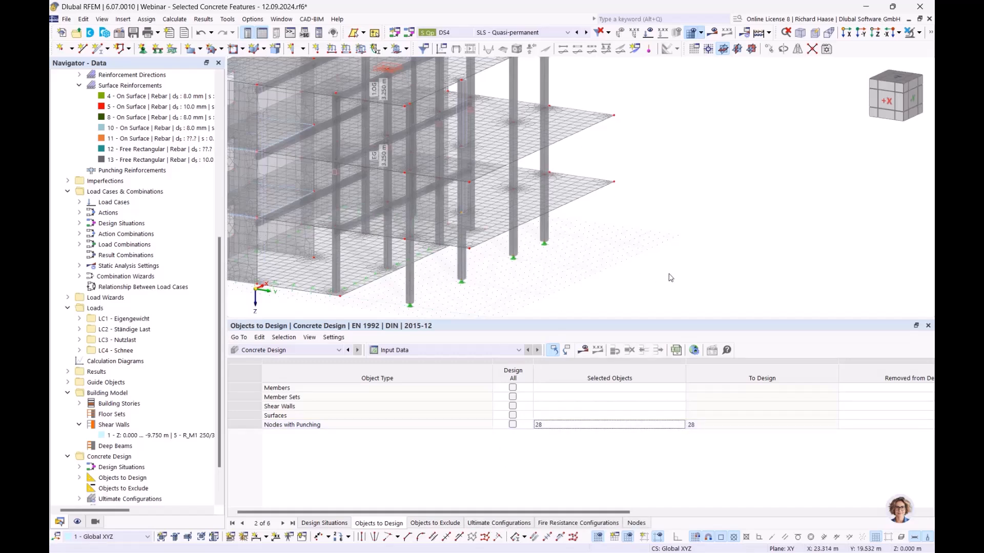
middle_click_drag(654, 276, 637, 279)
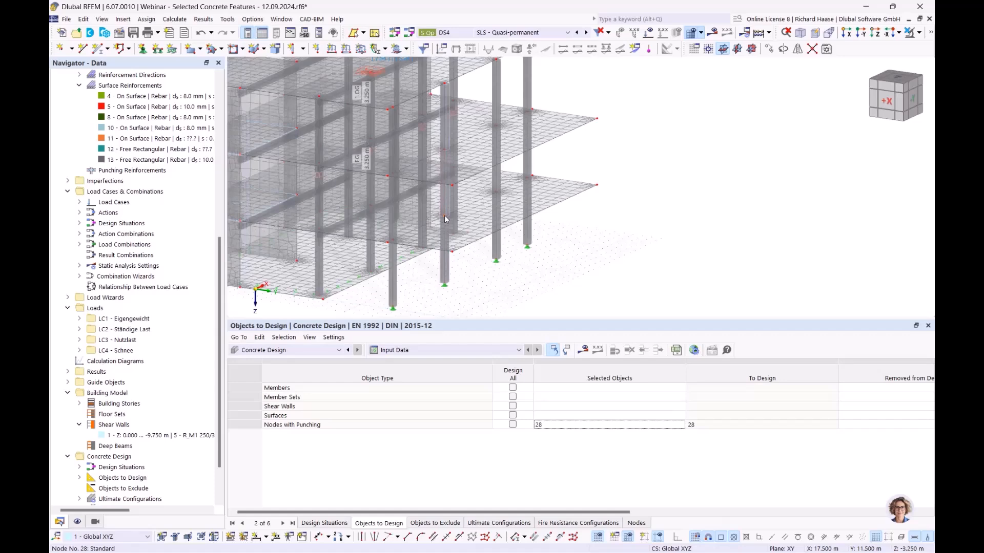
- Calculate and list Design Ratios on Nodes, showing node 28's punching ratios 1.531 and 1.094
left_click(585, 351)
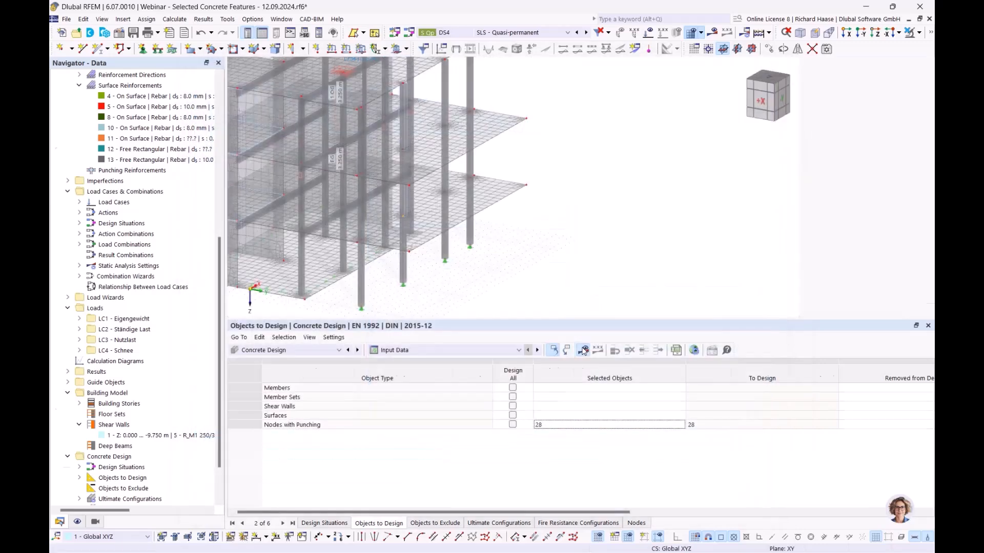
left_click(410, 350)
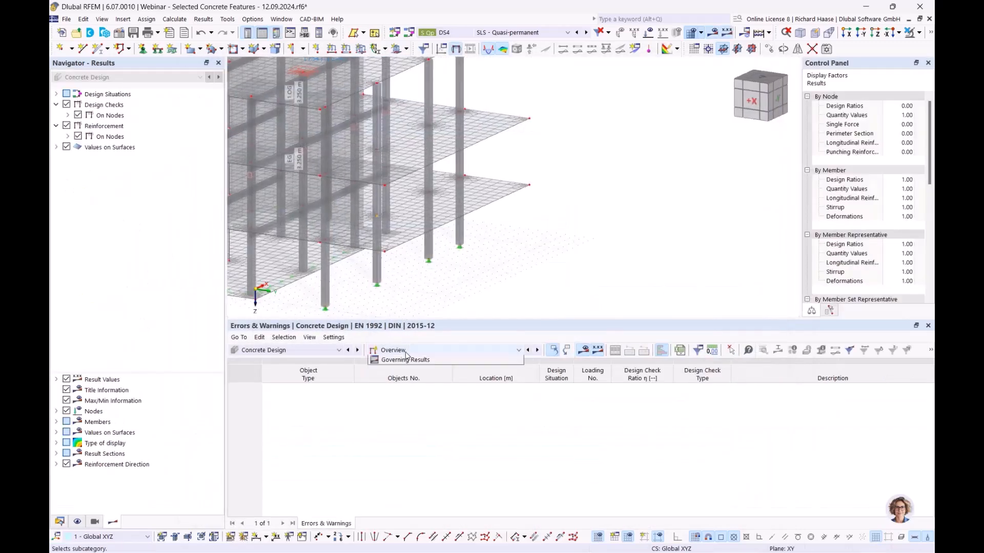
left_click(413, 379)
- Adjust the model view and switch the Navigator to the Data tree
middle_click_drag(535, 262, 612, 300)
scroll(611, 301, "up", 1)
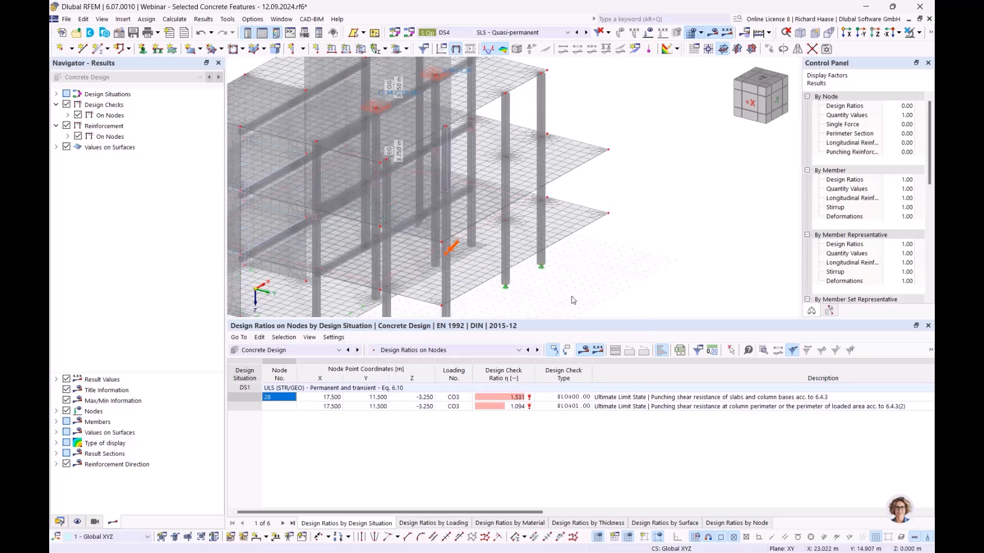
middle_click_drag(572, 297, 592, 303, "ctrl")
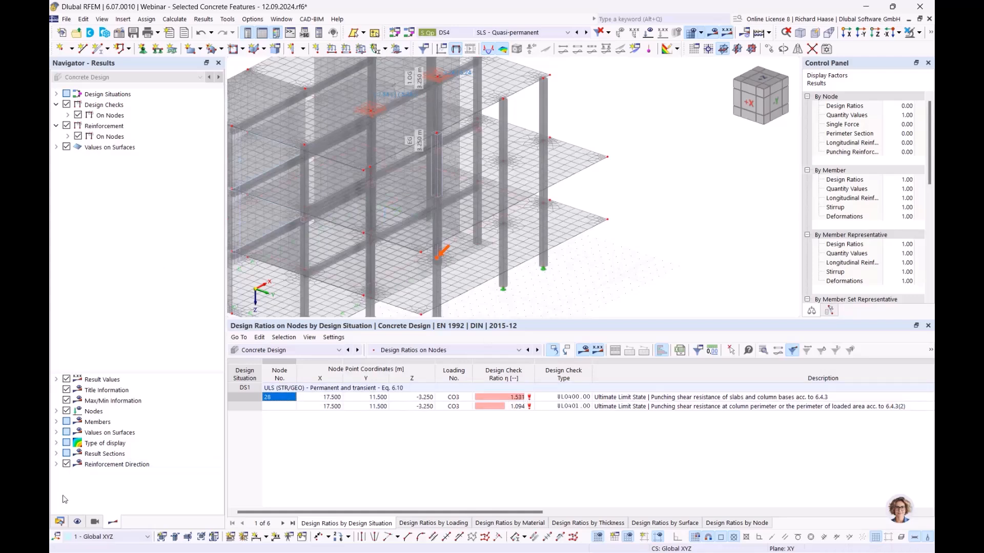
left_click(60, 523)
scroll(89, 262, "up", 2)
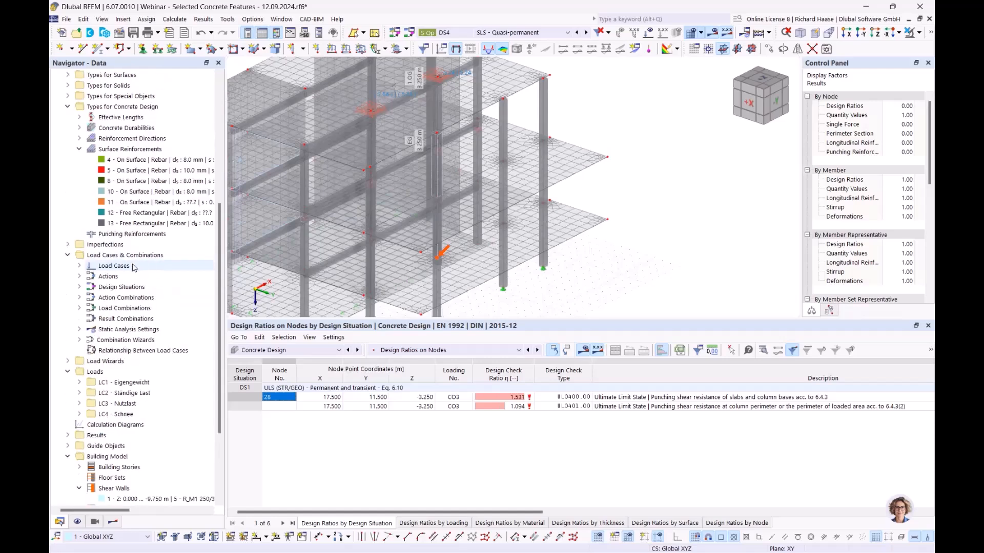
- Start a new surface reinforcement from the Data tree, then cancel it
right_click(129, 149)
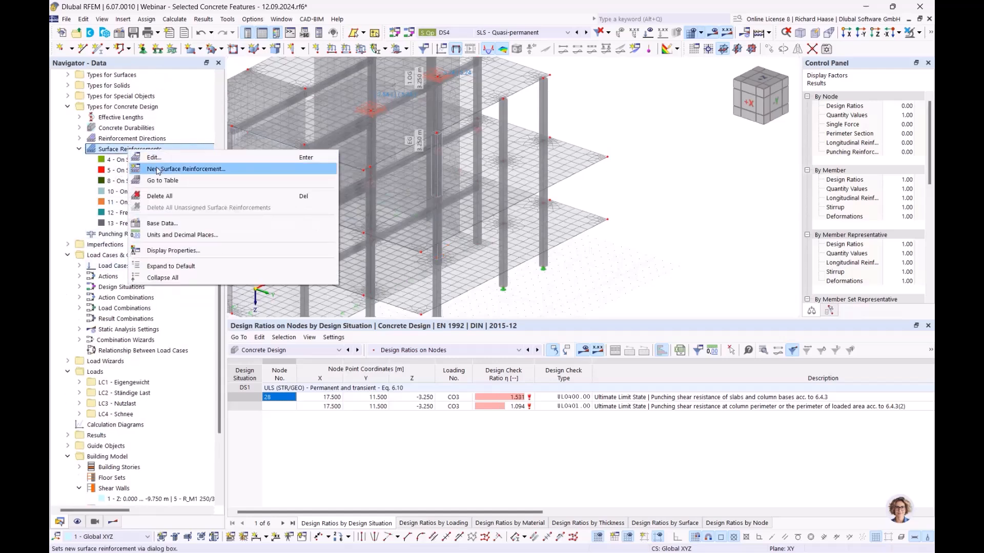
left_click(158, 169)
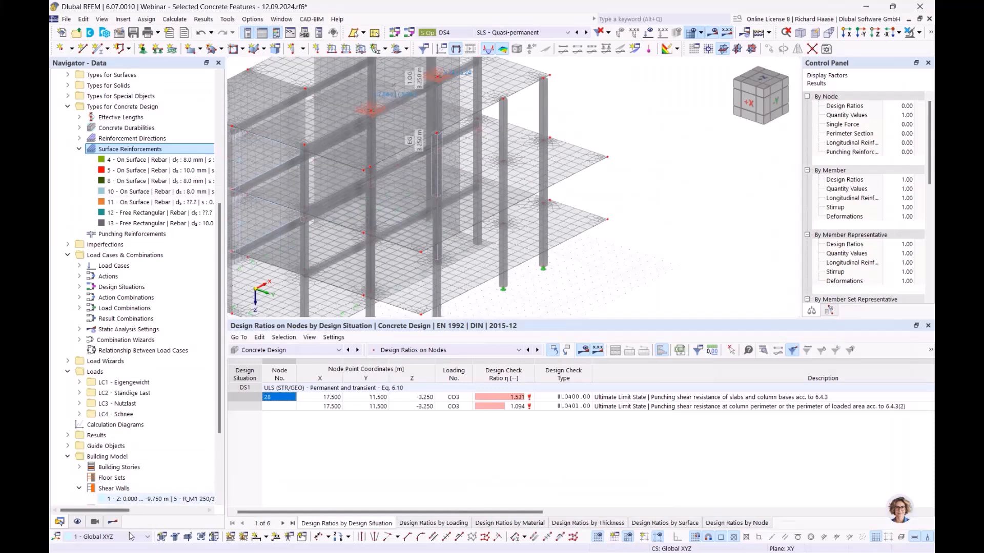
left_click(120, 518)
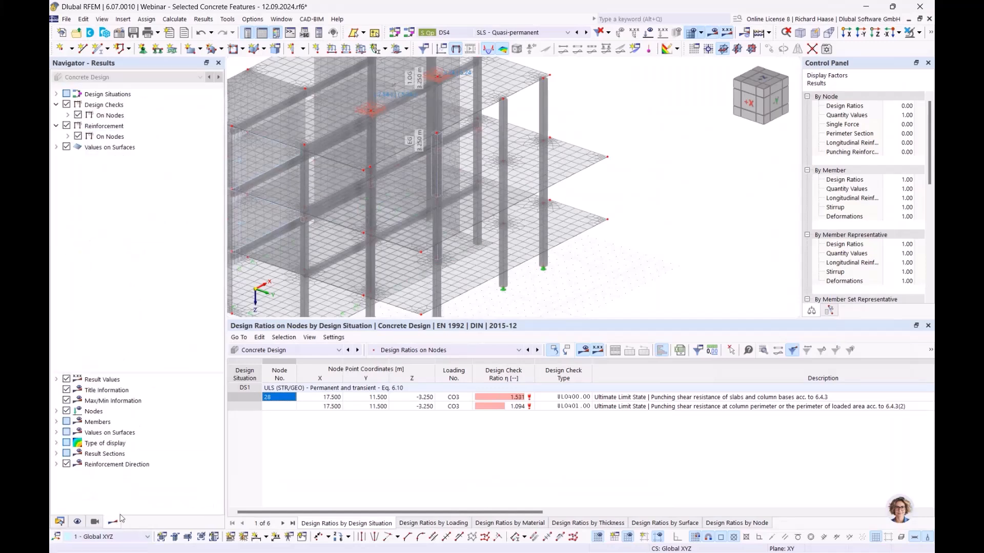
- Display required top reinforcement as,req,2,-z on nodes, peaking at 30.49 cm²/m near node 28
left_click(68, 136)
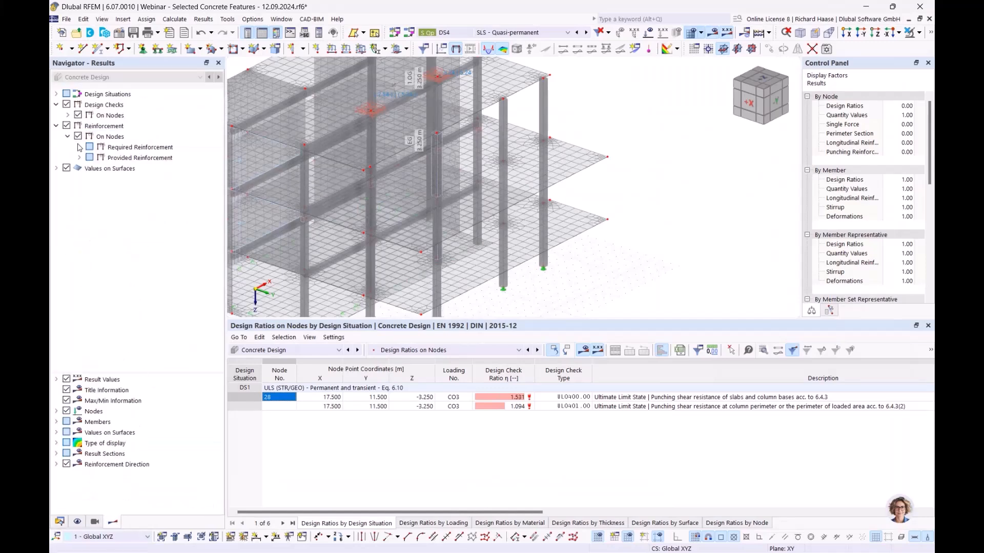
left_click(79, 147)
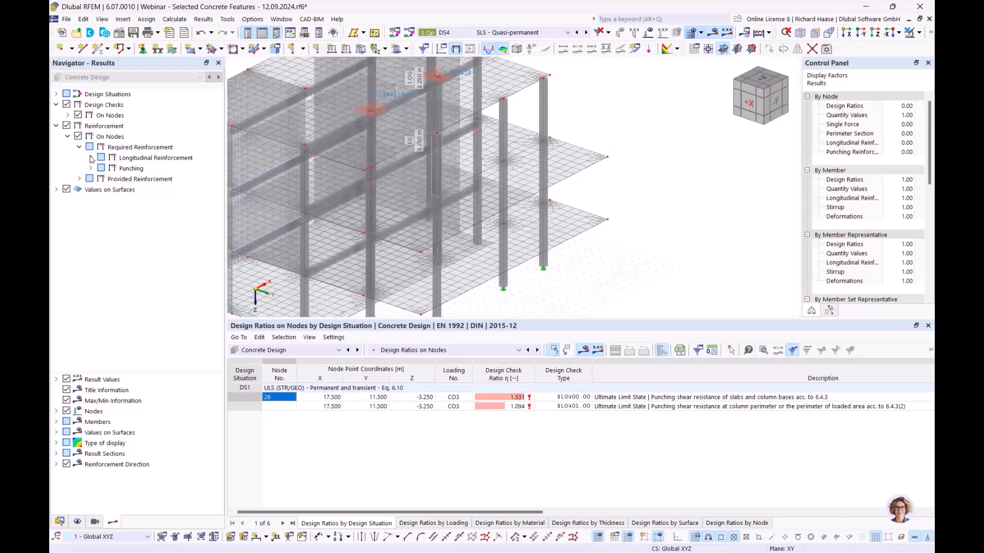
left_click(91, 158)
left_click(113, 169)
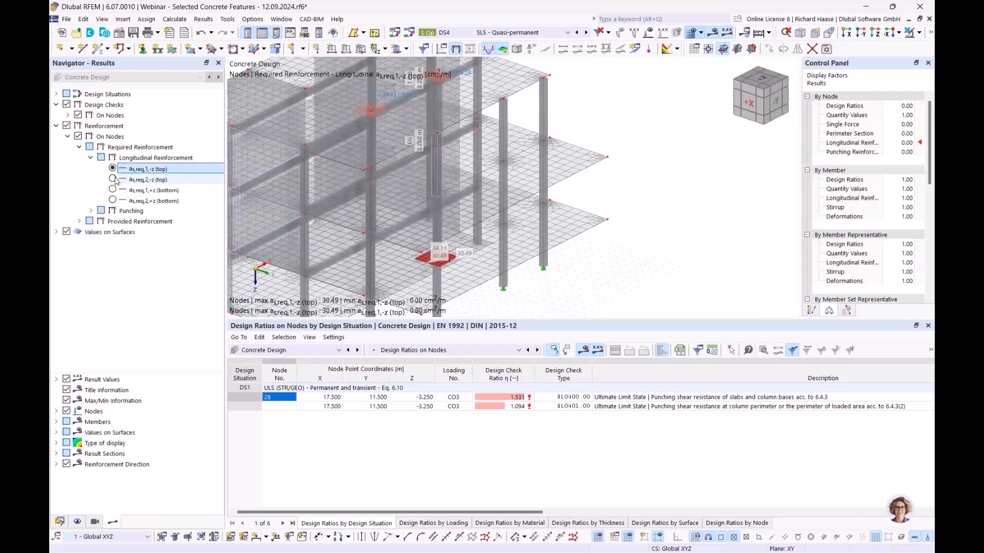
left_click(113, 179)
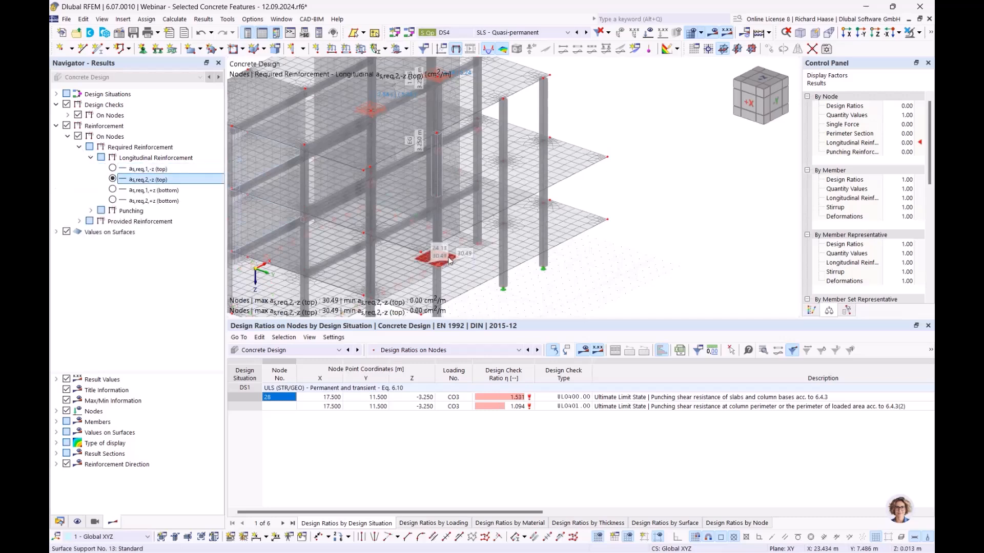
scroll(434, 266, "up", 5)
scroll(434, 266, "up", 2)
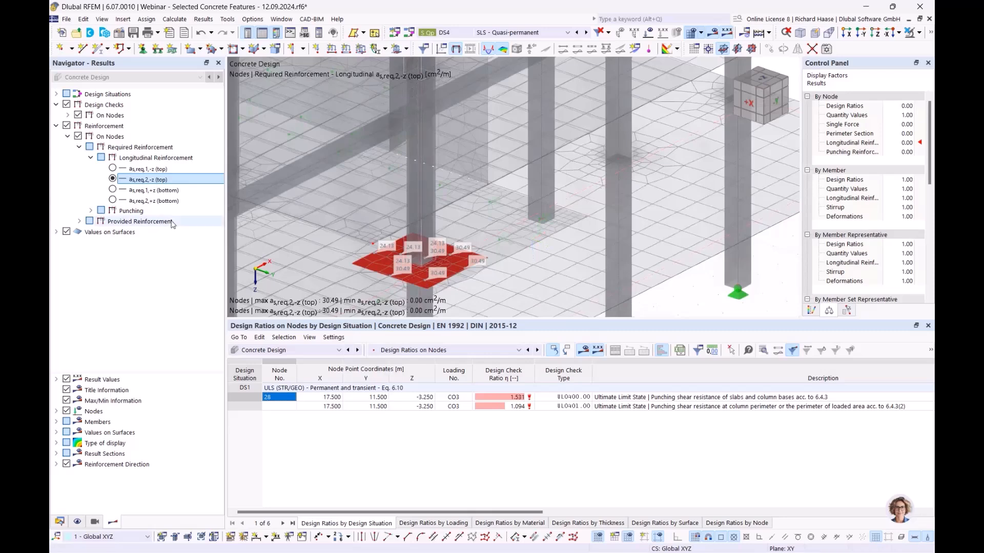
scroll(432, 278, "down", 5)
- Create a new surface reinforcement with 20 mm longitudinal bars and 20 mm transverse bars
left_click(59, 522)
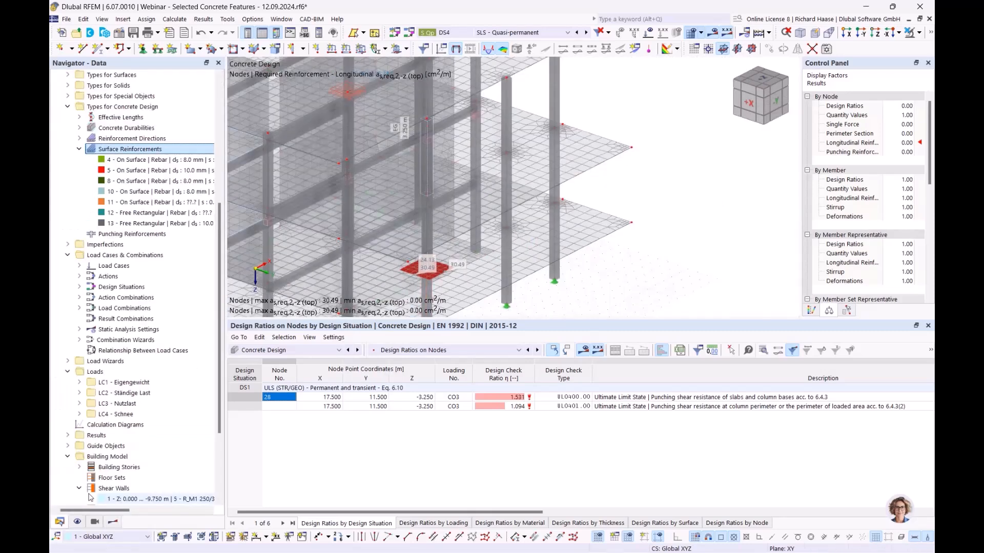
right_click(149, 152)
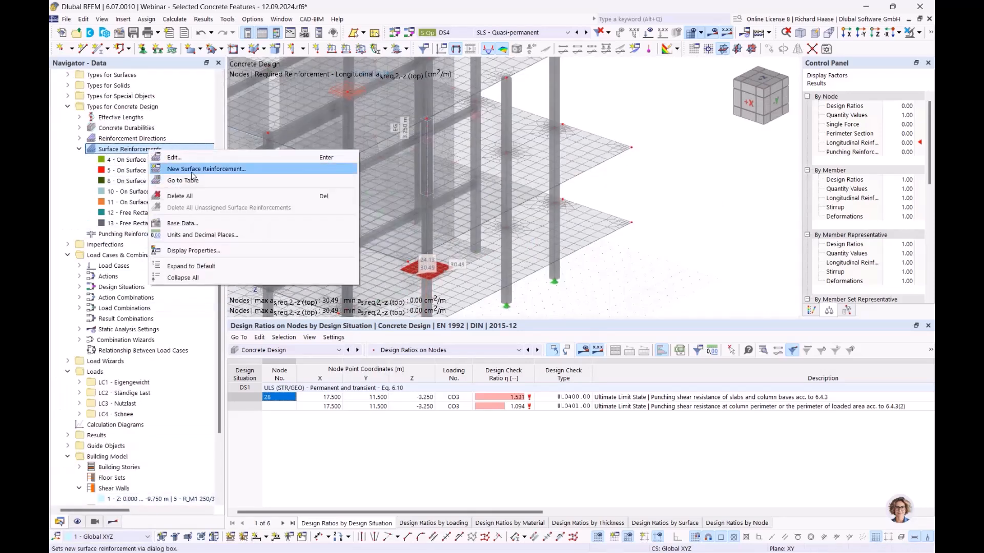
left_click(194, 170)
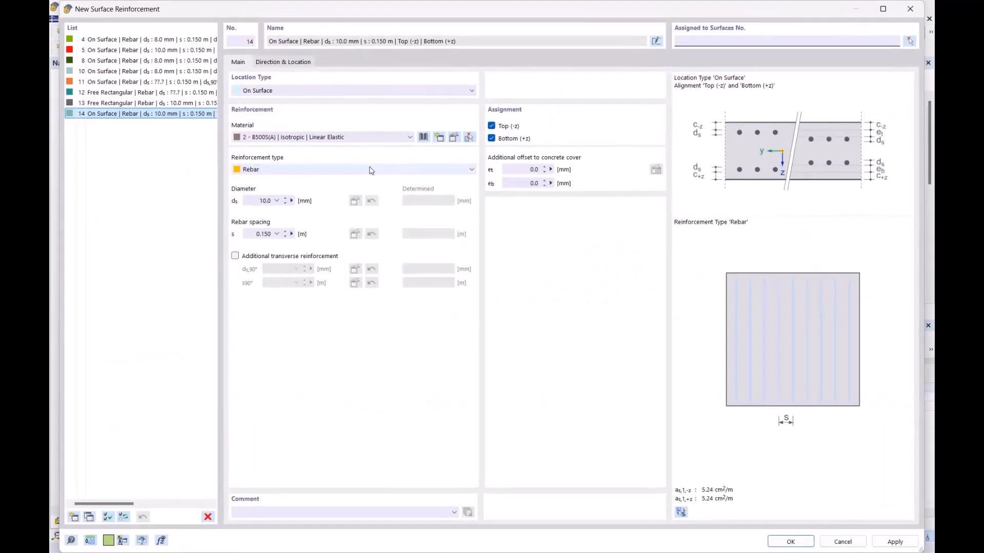
left_click(256, 201)
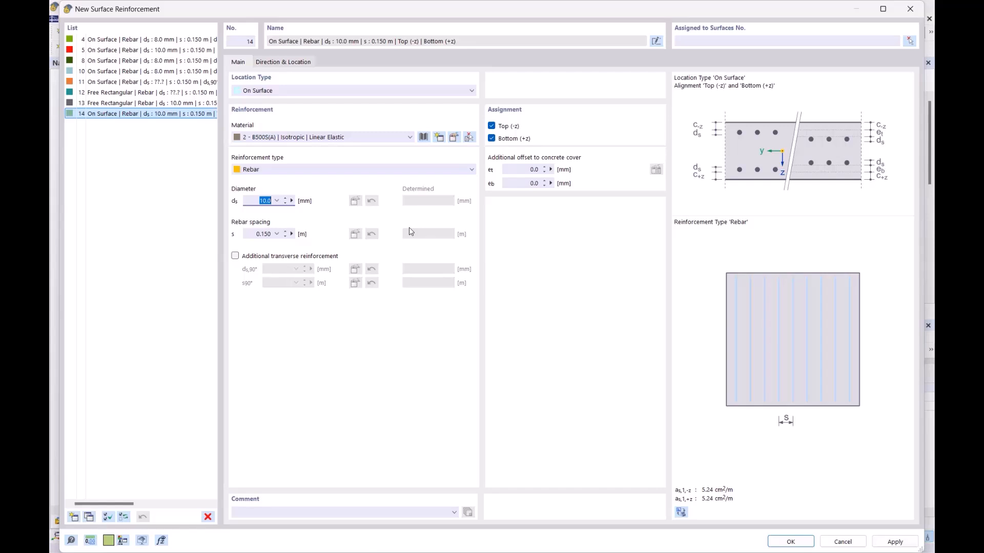
type("20")
left_click(260, 234)
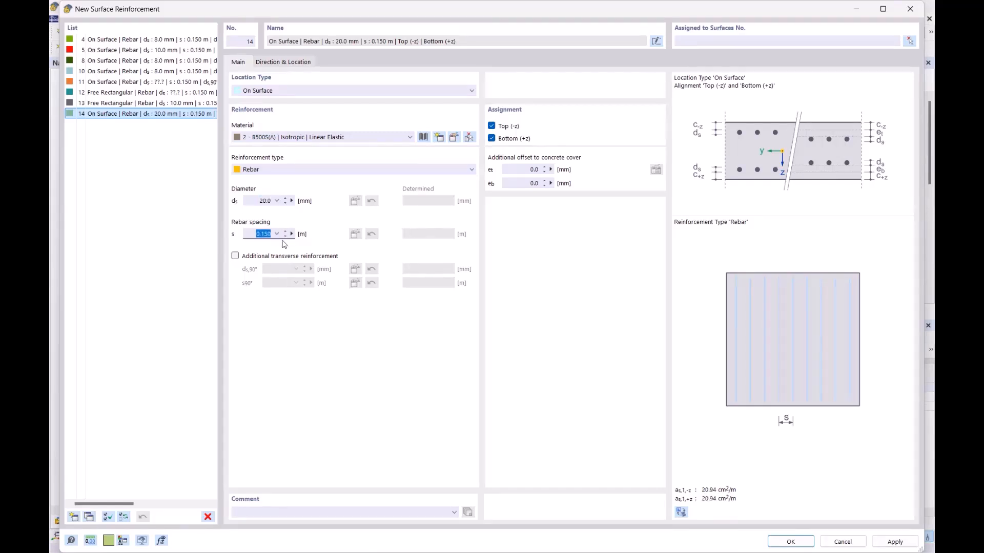
left_click(277, 256)
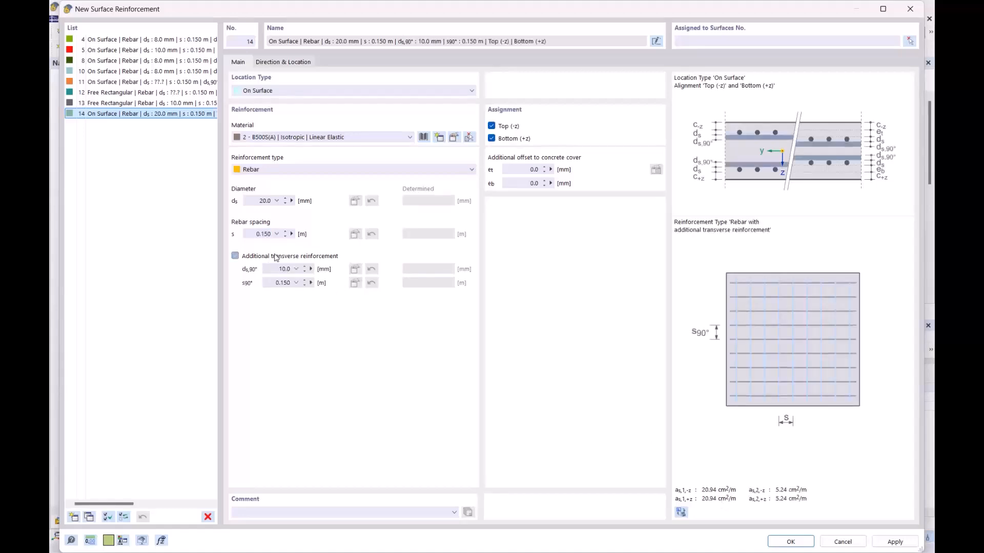
left_click(283, 269)
type("20")
left_click(281, 282)
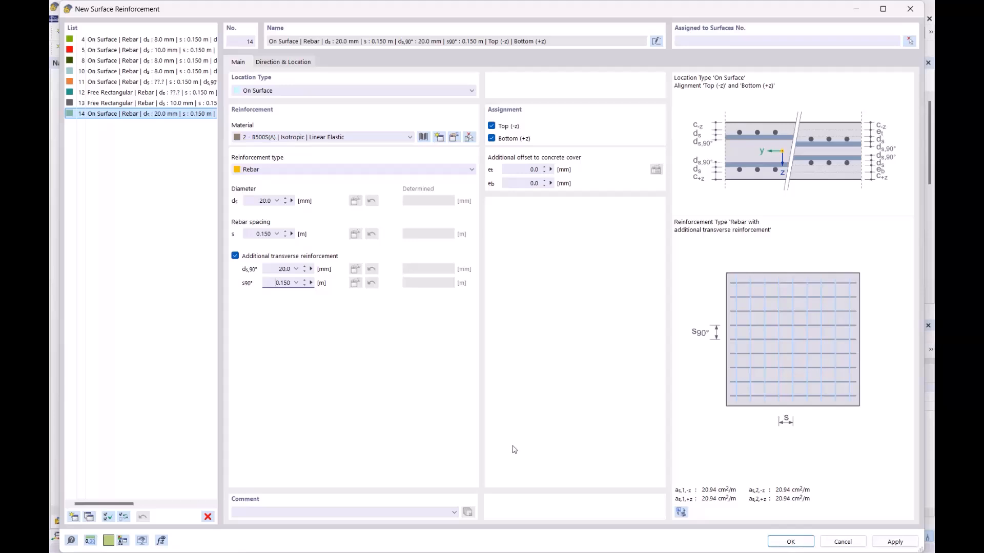
- Make its location Free Rectangular, defined by centre and sides a = b = 2.5 m
left_click(264, 90)
left_click(265, 108)
left_click(291, 62)
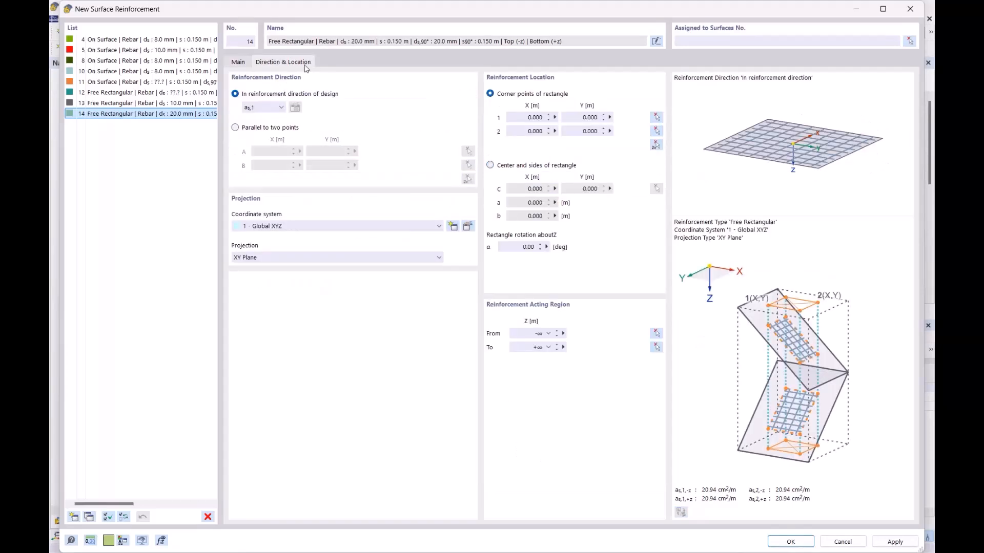
left_click(523, 165)
left_click_drag(523, 202, 585, 206)
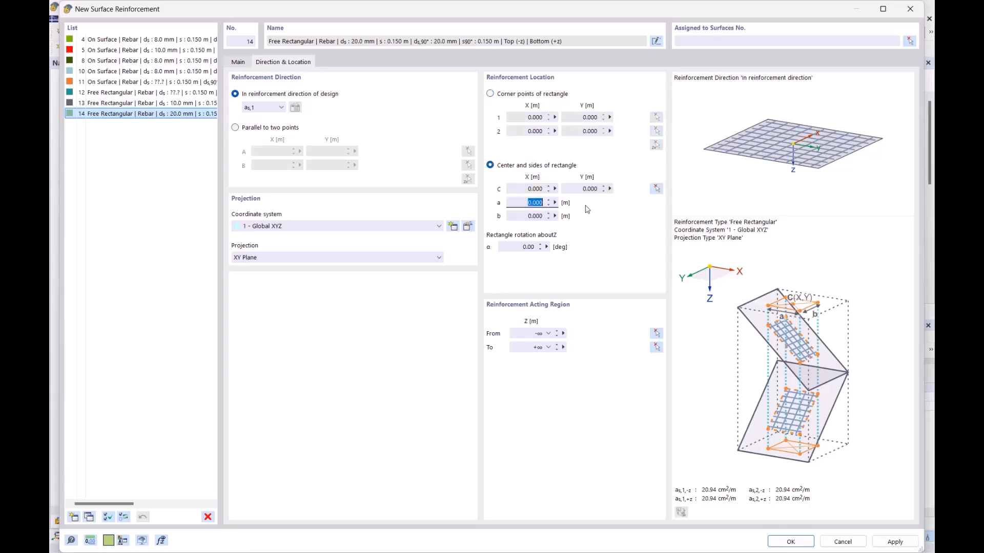
type("2.5")
key("Tab")
type("2.5")
left_click(525, 189)
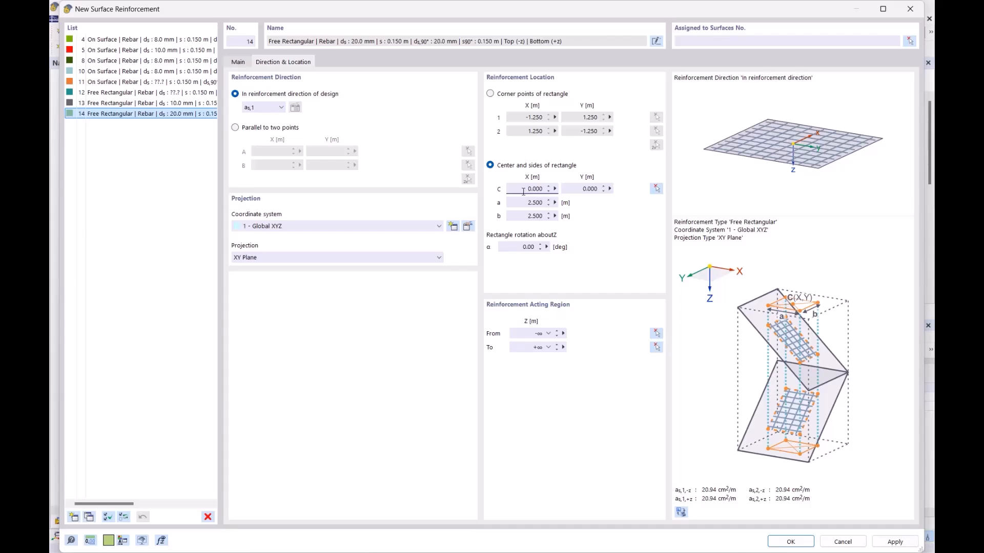
- Place the rectangle's centre on node 28
left_click(656, 189)
scroll(443, 264, "up", 3)
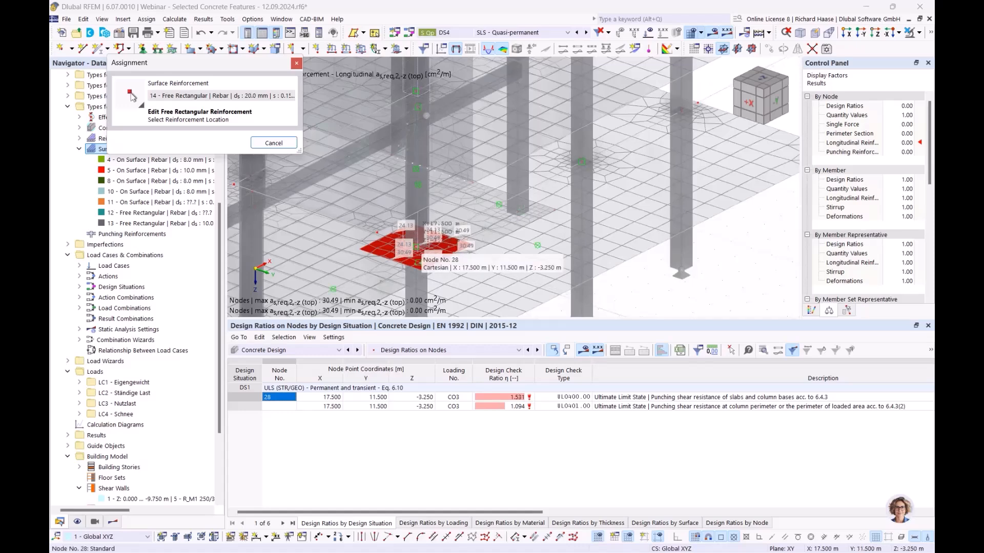
left_click(417, 262)
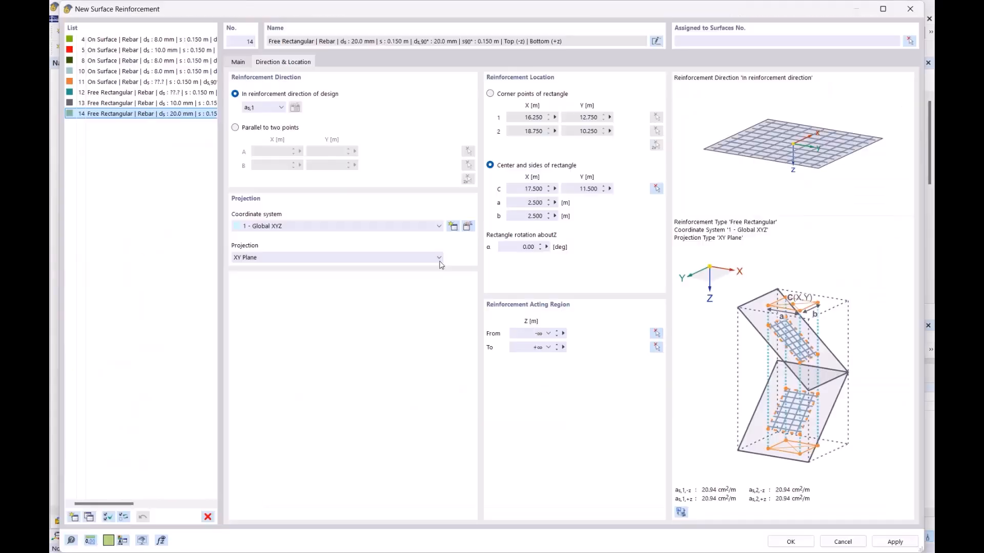
- Save surface reinforcement 14 and reopen it for editing
left_click(789, 542)
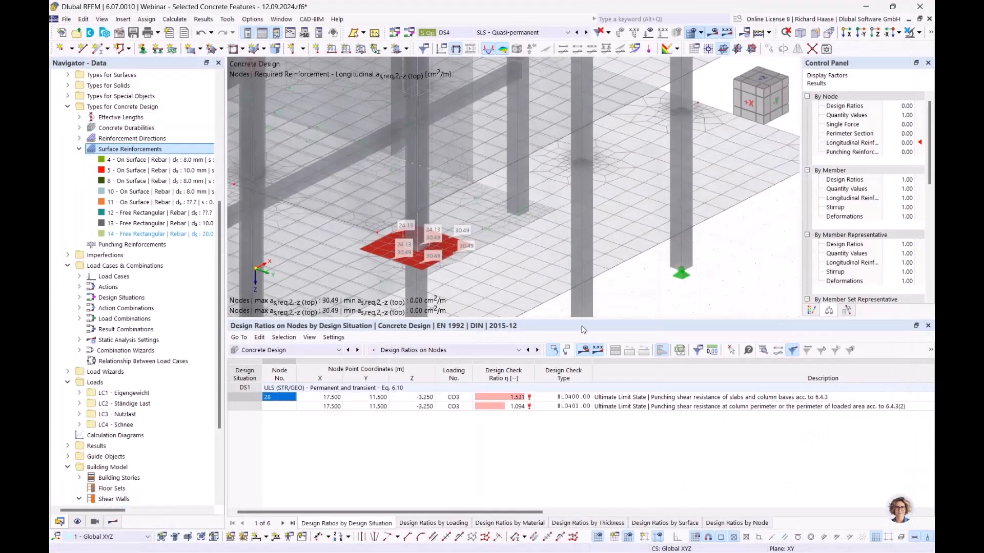
scroll(500, 277, "down", 2)
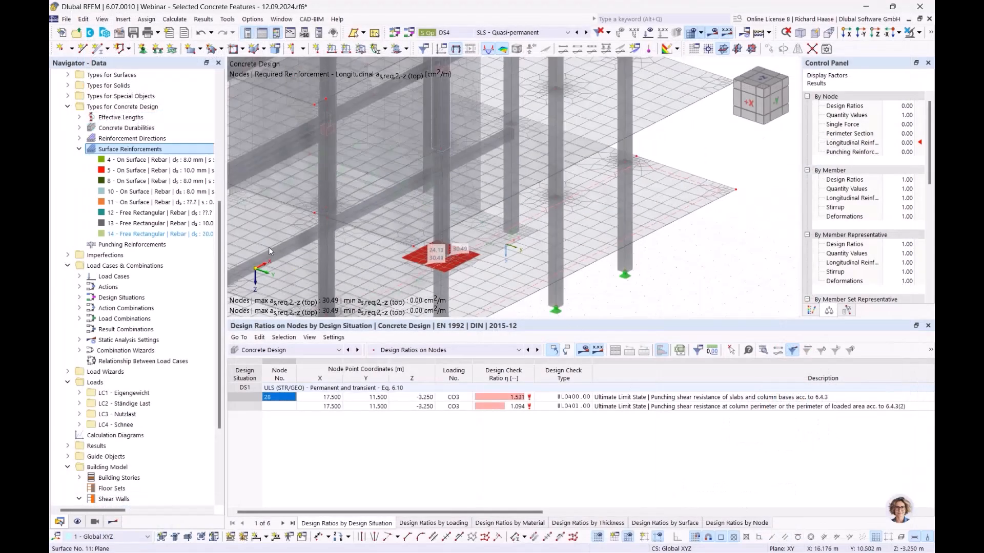
double_click(191, 234)
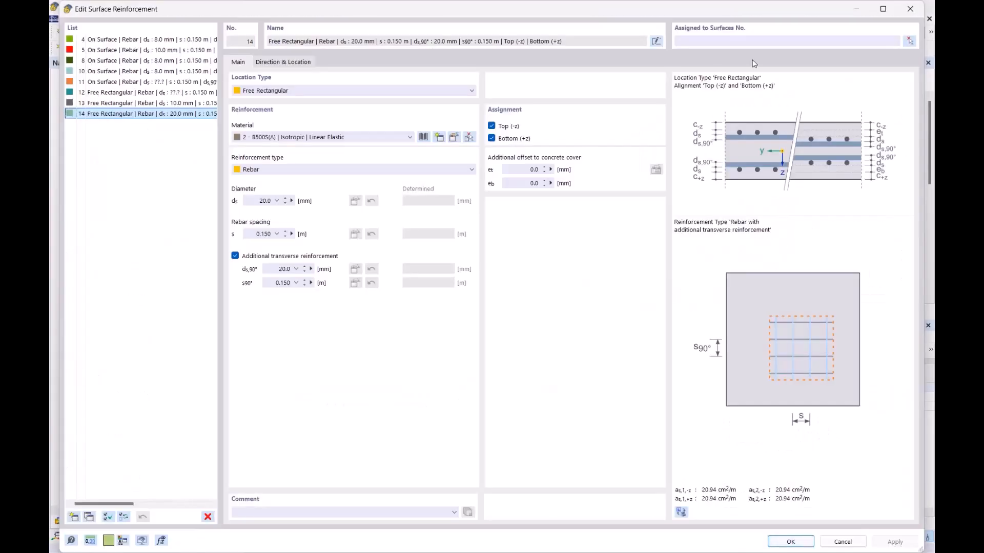
- Assign reinforcement 14 to surfaces 26 and 11, accepting deletion of old design results
left_click(909, 40)
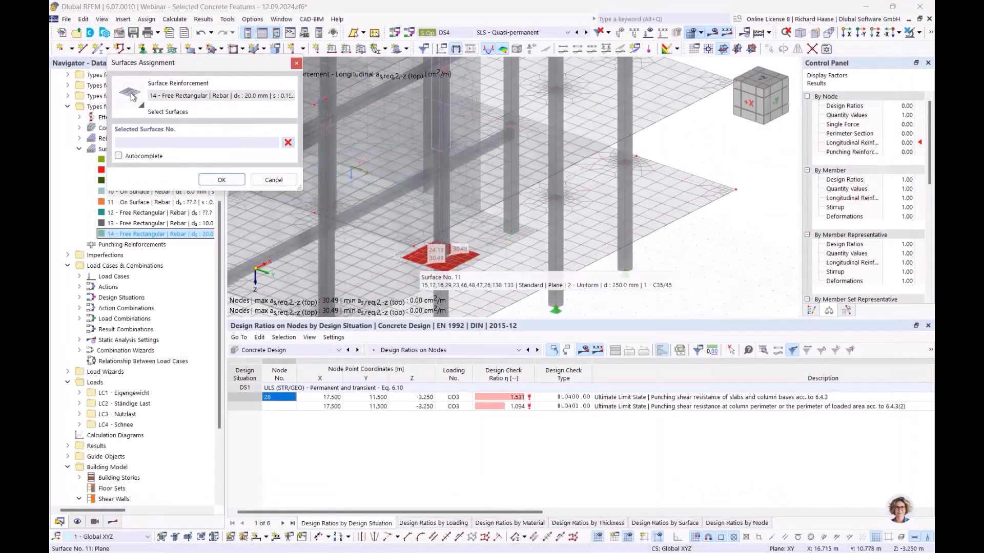
middle_click_drag(410, 275, 490, 224, "ctrl")
left_click(490, 225)
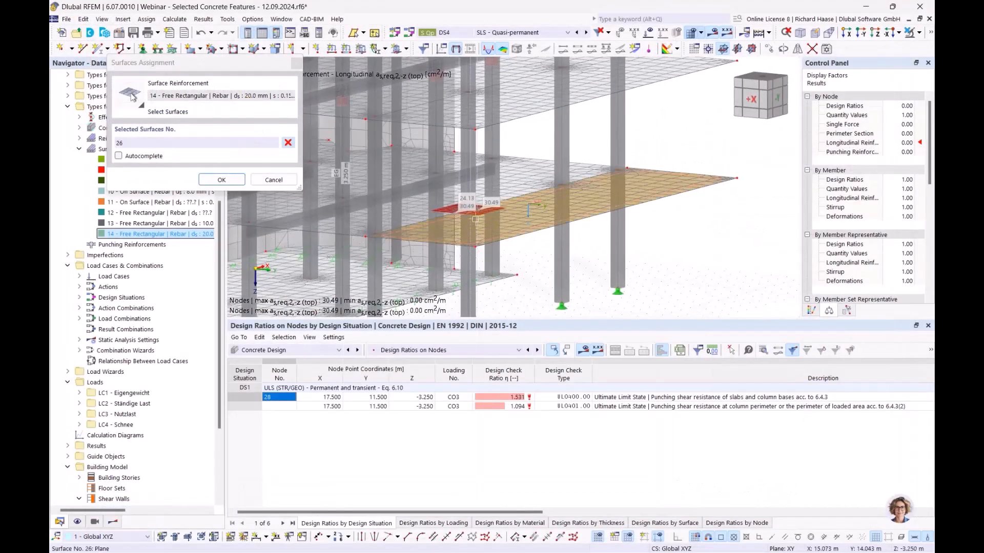
left_click(429, 210)
left_click(221, 179)
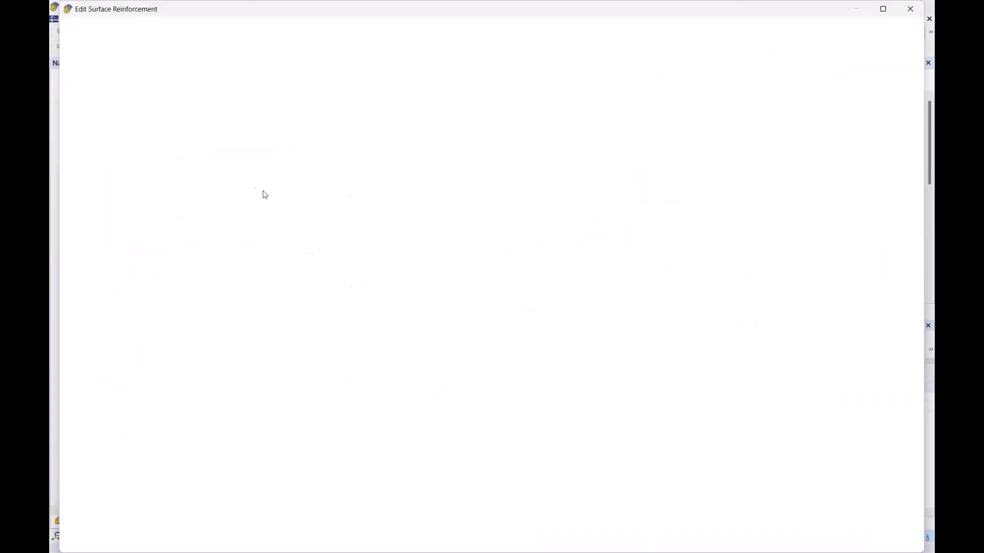
left_click(790, 541)
left_click(538, 340)
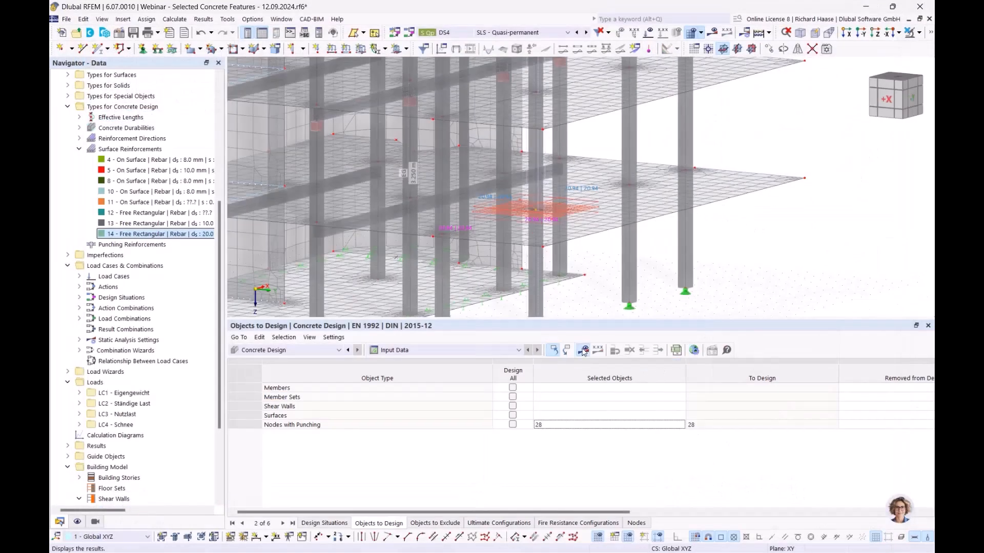
- Recalculate the design and show top reinforcement in direction 1 around node 28
left_click(583, 350)
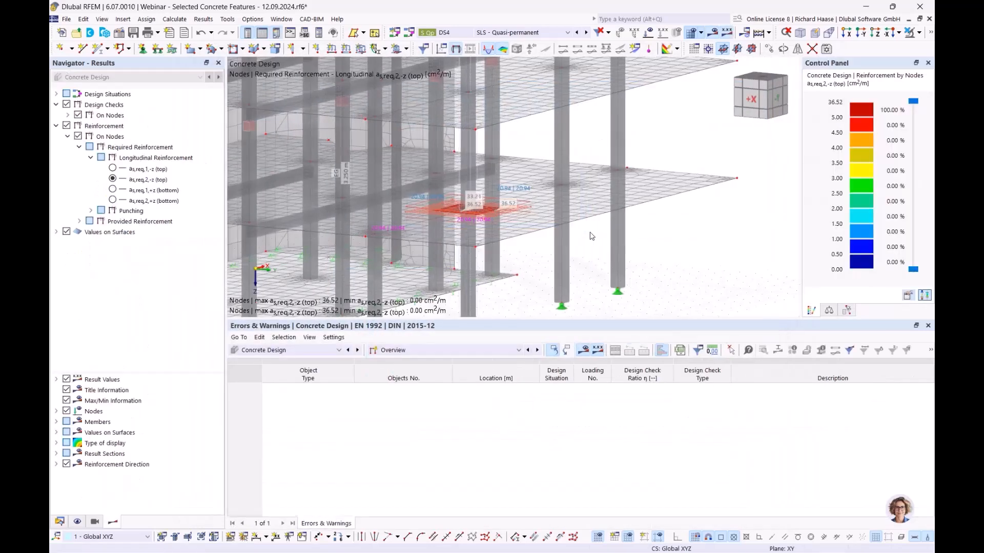
middle_click_drag(580, 244, 555, 272, "ctrl")
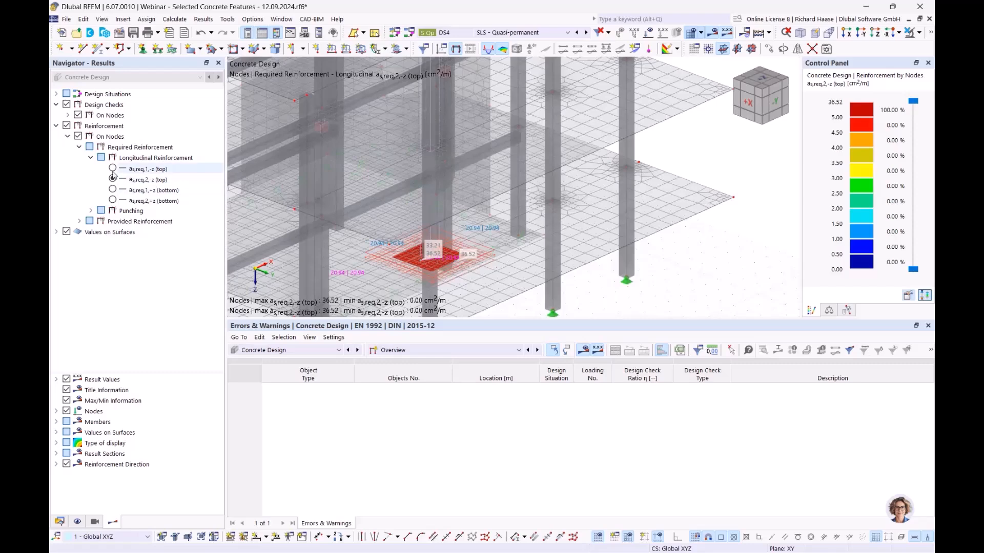
scroll(470, 282, "up", 3)
middle_click_drag(464, 284, 478, 249)
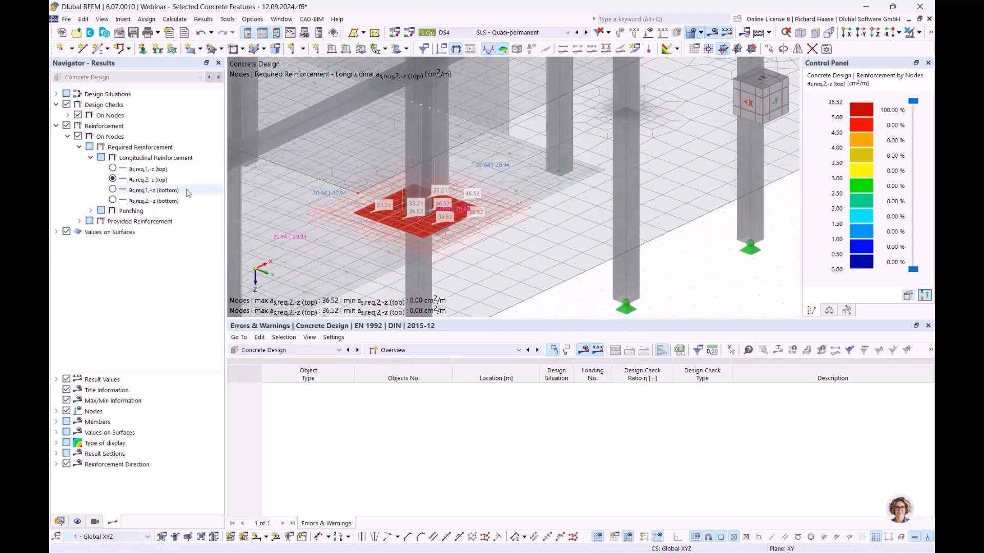
left_click(112, 169)
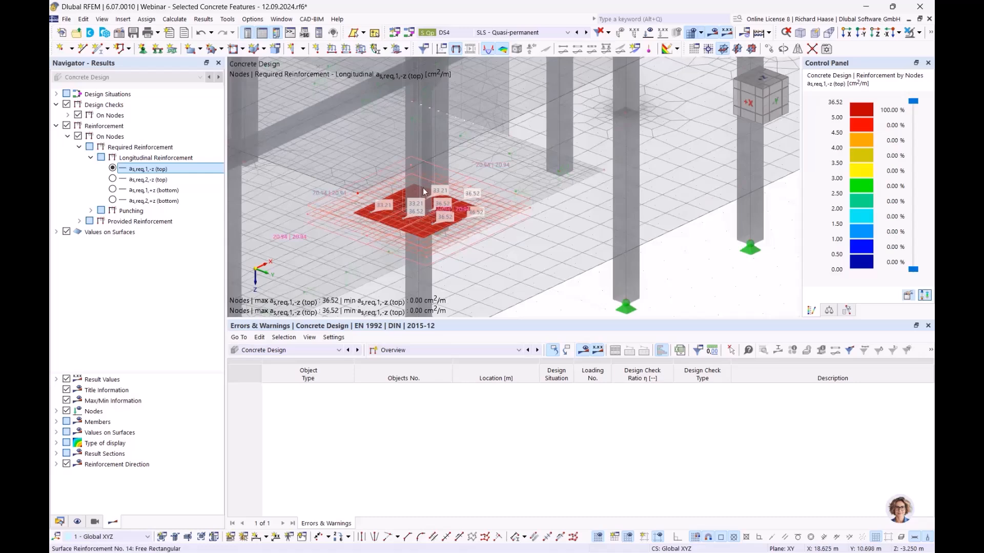
- Display required punching reinforcement Asw,req, which is 0.00 cm² around node 28
mouse_move(441, 174)
mouse_move(486, 205)
left_click(90, 211)
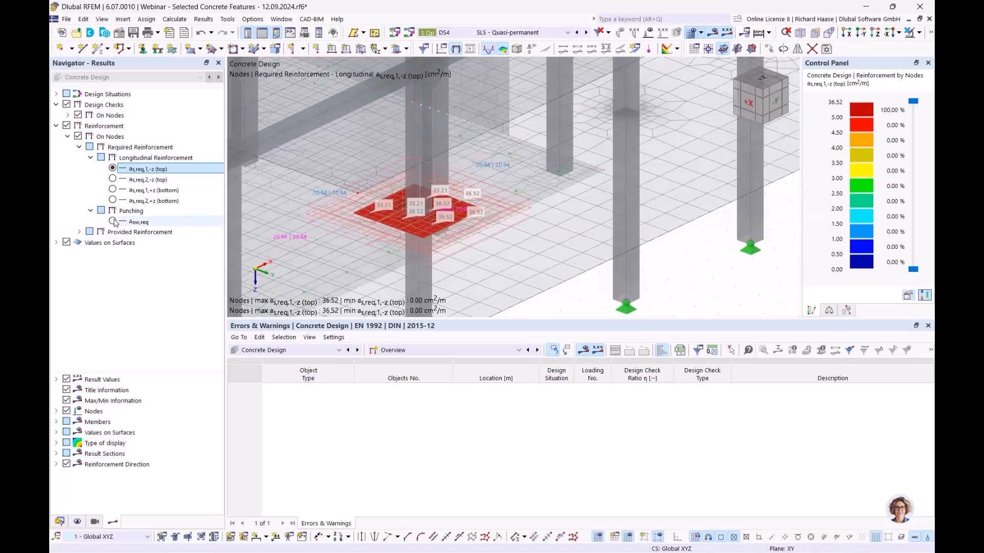
left_click(113, 221)
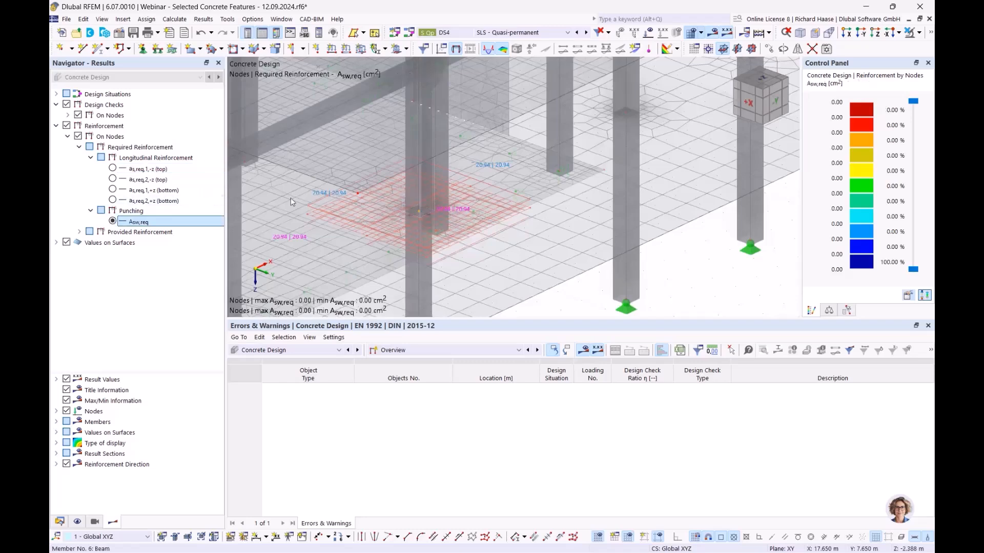
- List node 28's punching ratios: 1.145 for slab resistance and 0.818 at the column perimeter
scroll(323, 208, "down", 5)
left_click(502, 224)
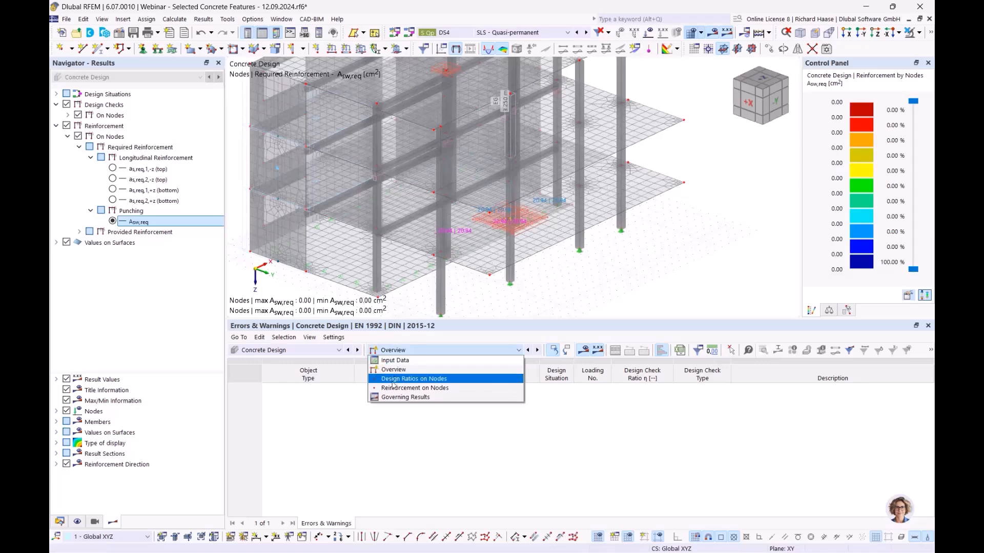
left_click(393, 384)
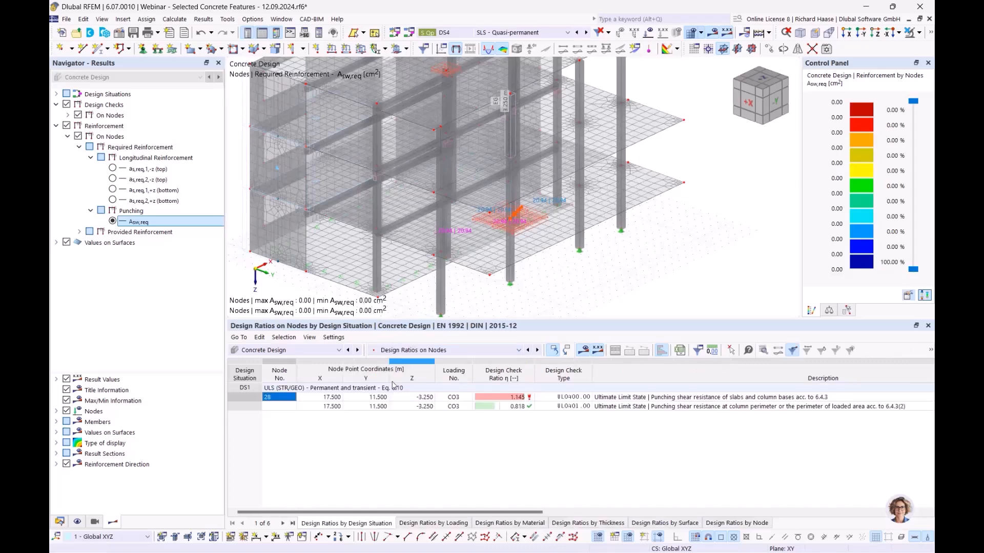
left_click(701, 397)
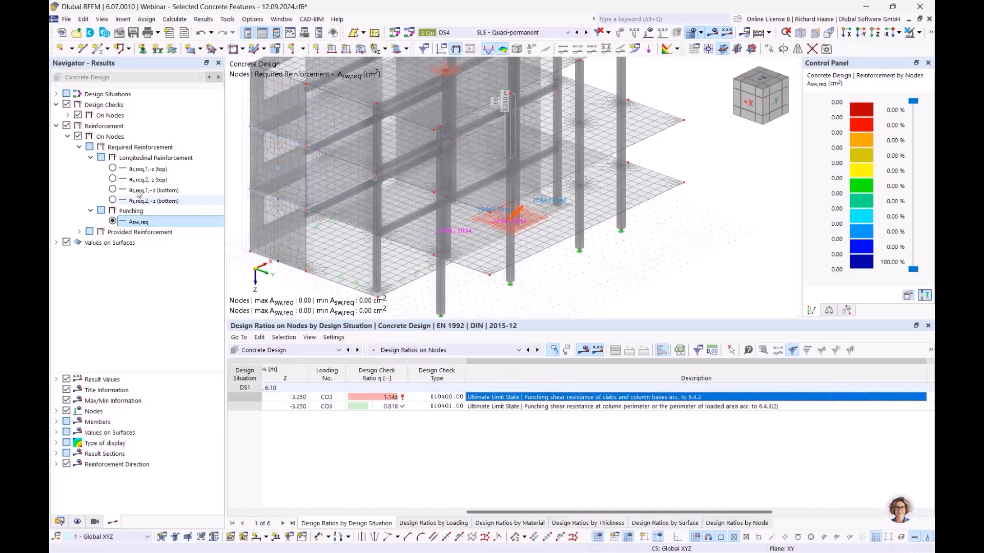
- Step through required reinforcement as,req for top and bottom, directions 1 and 2
left_click(113, 171)
left_click(113, 179)
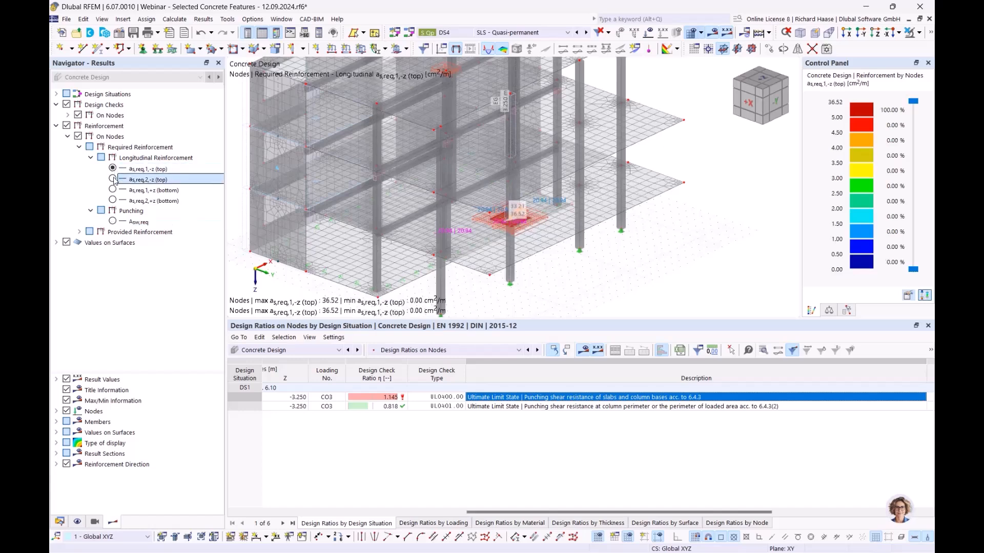
left_click(113, 190)
left_click(112, 201)
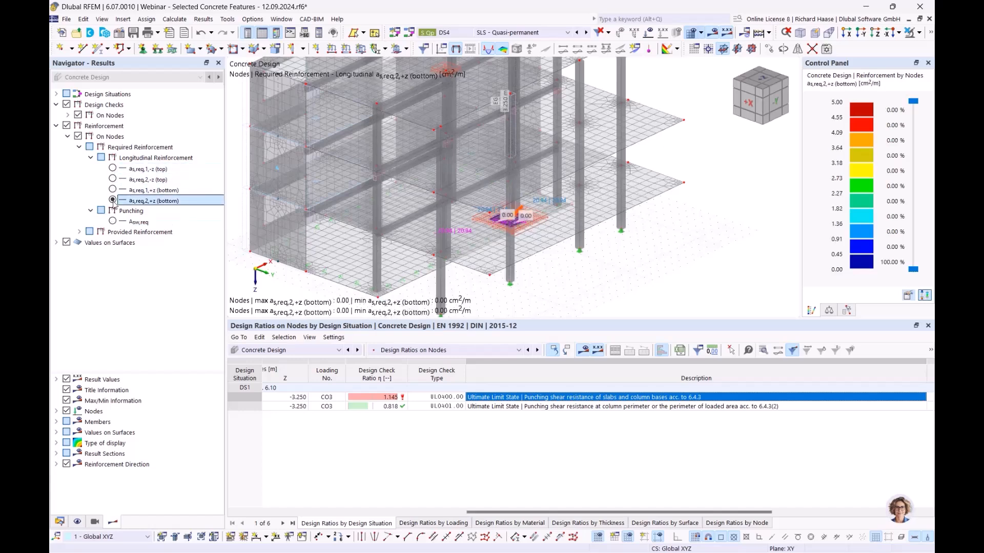
- Select the C35/45 concrete material in the Data navigator
left_click(60, 523)
scroll(113, 118, "up", 5)
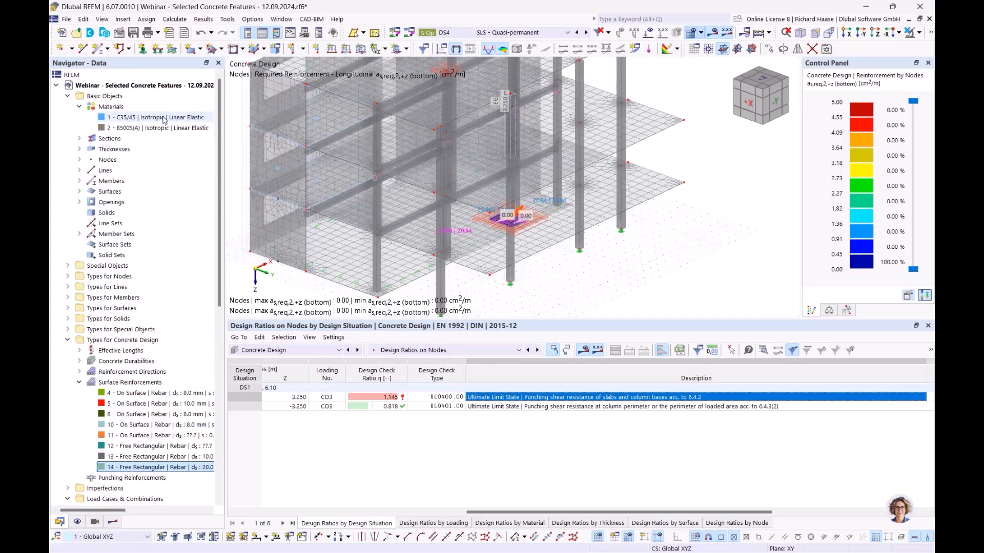
left_click(158, 118)
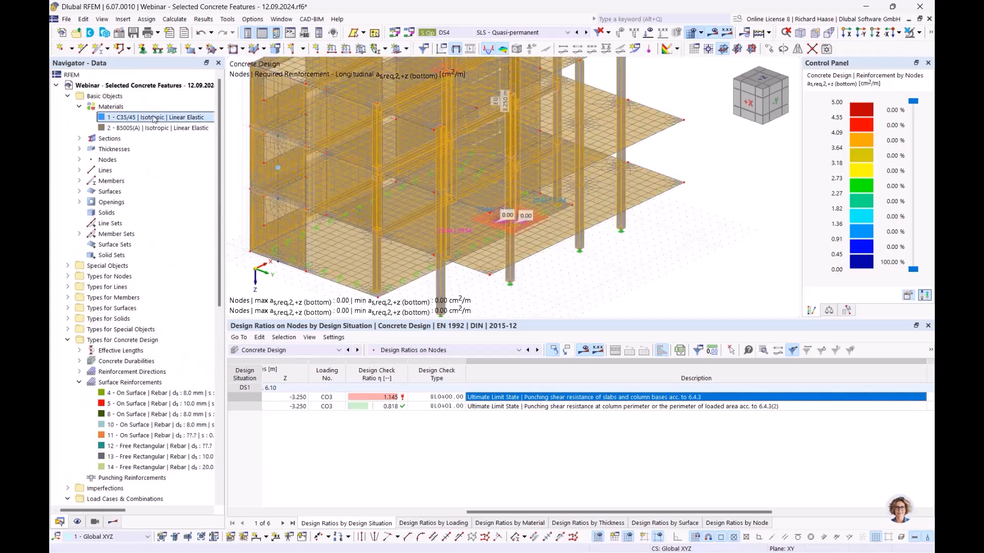
- Replace material 1 C35/45 with C30/37 from the library, discard old results, and recalculate the design
double_click(161, 118)
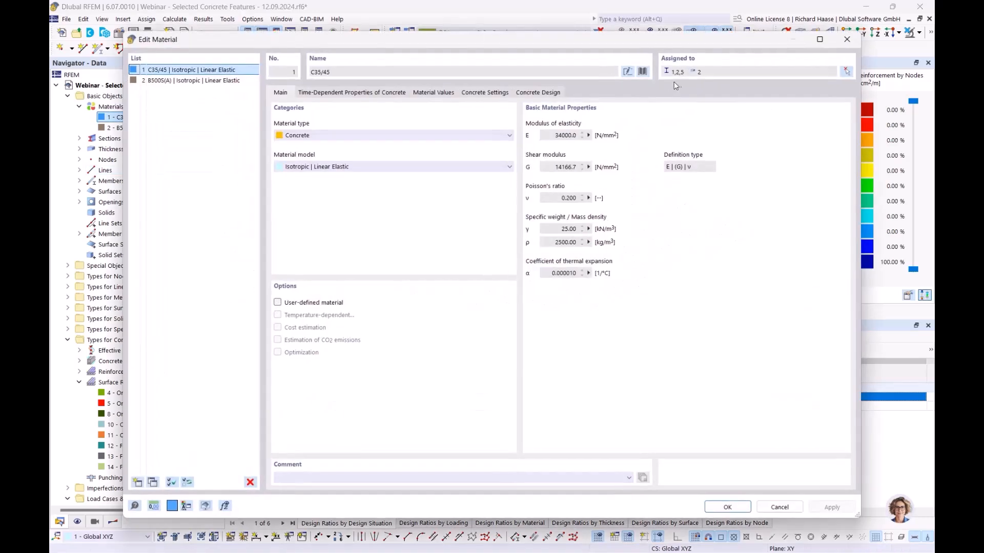
left_click(642, 71)
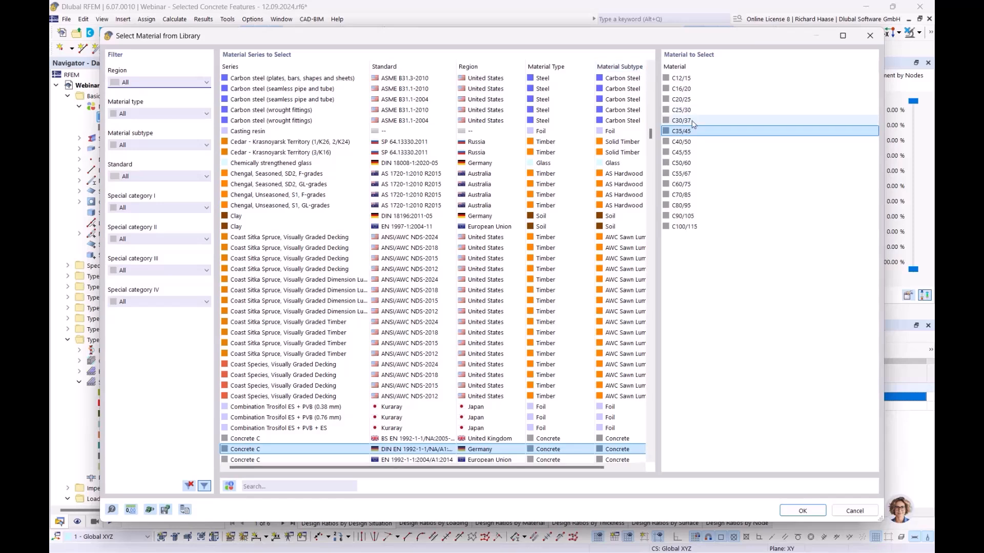
left_click(681, 120)
left_click(802, 511)
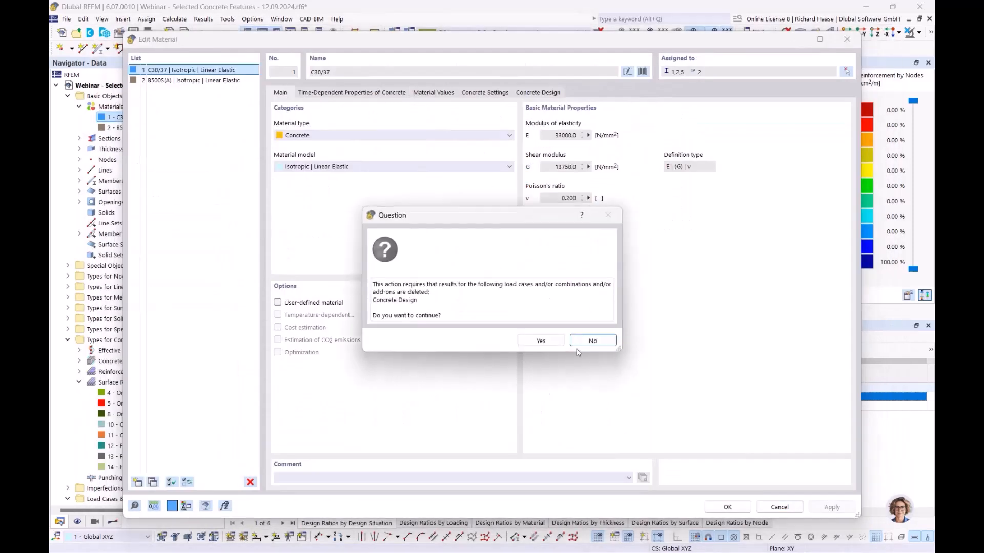
left_click(541, 340)
left_click(712, 509)
left_click(532, 331)
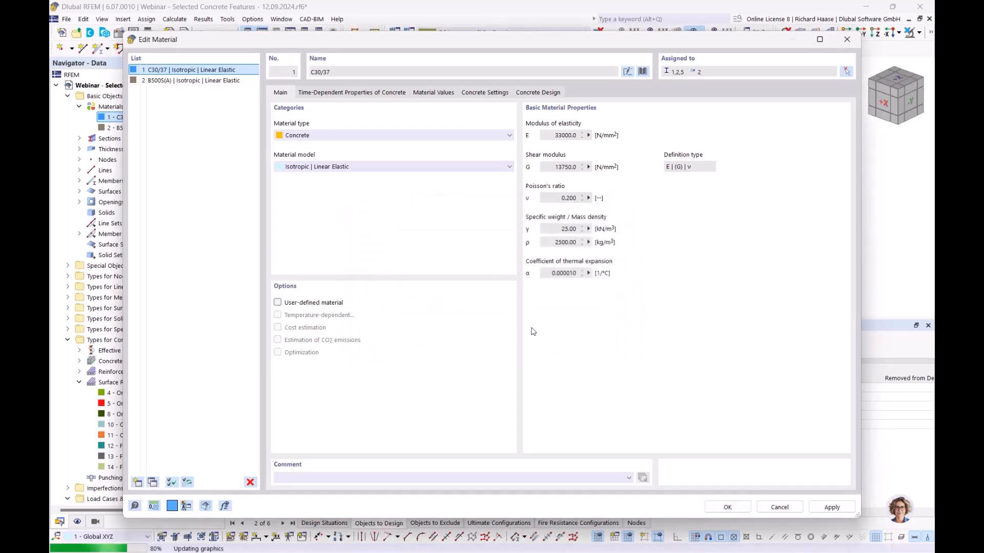
left_click(583, 352)
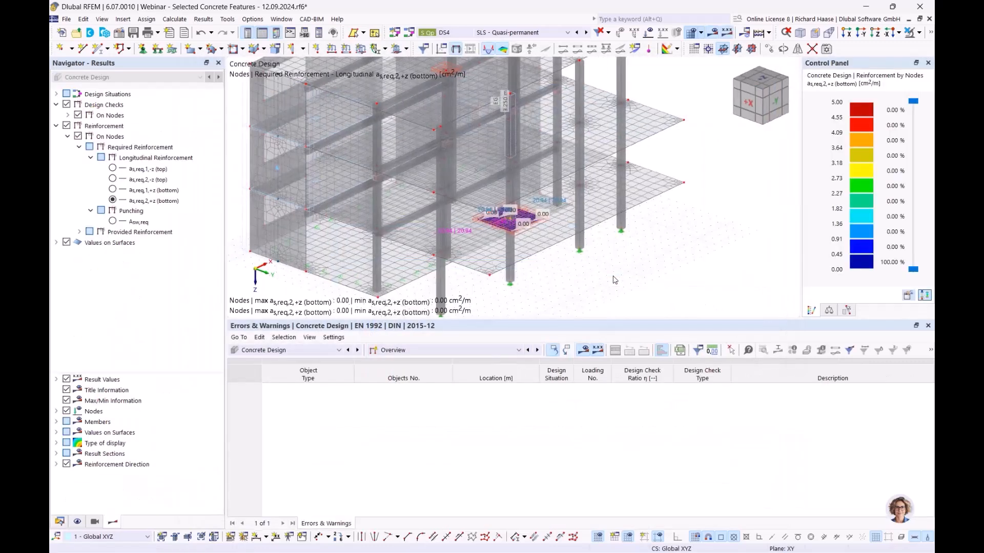
- Show the required punching reinforcement Asw,req and zoom in on node 28's column contours
left_click(113, 221)
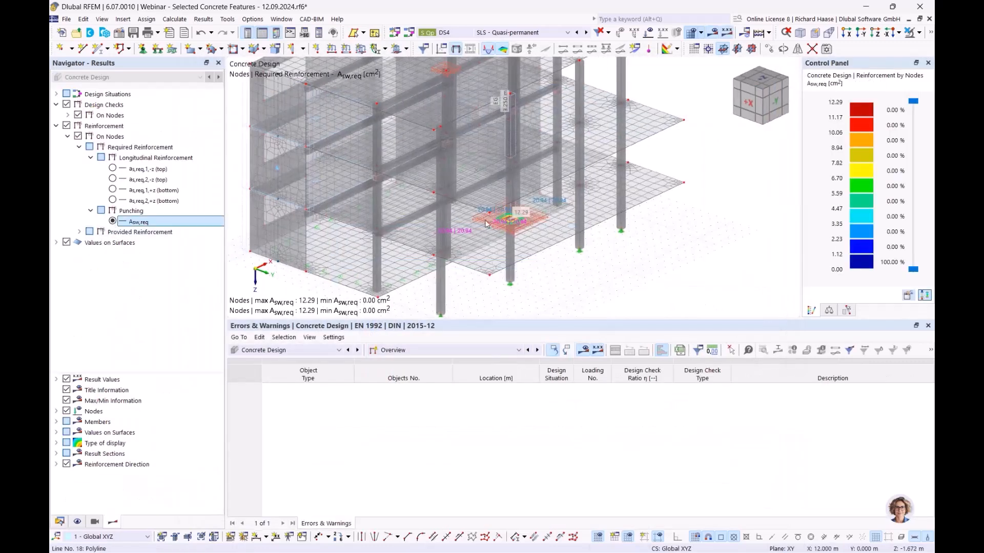
left_click(59, 522)
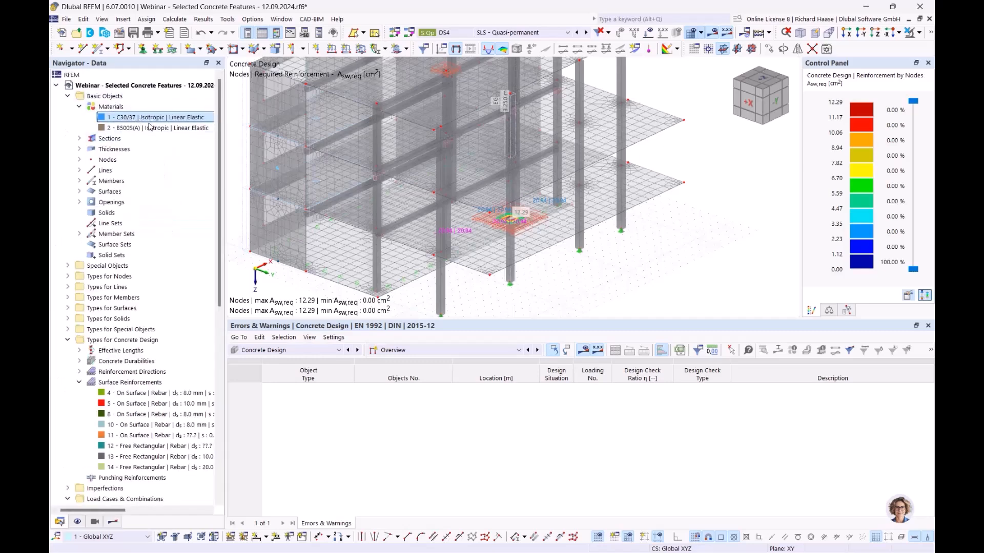
middle_click_drag(667, 278, 662, 291)
scroll(661, 291, "up", 5)
middle_click_drag(645, 201, 644, 206)
scroll(574, 206, "up", 3)
middle_click_drag(571, 210, 579, 196)
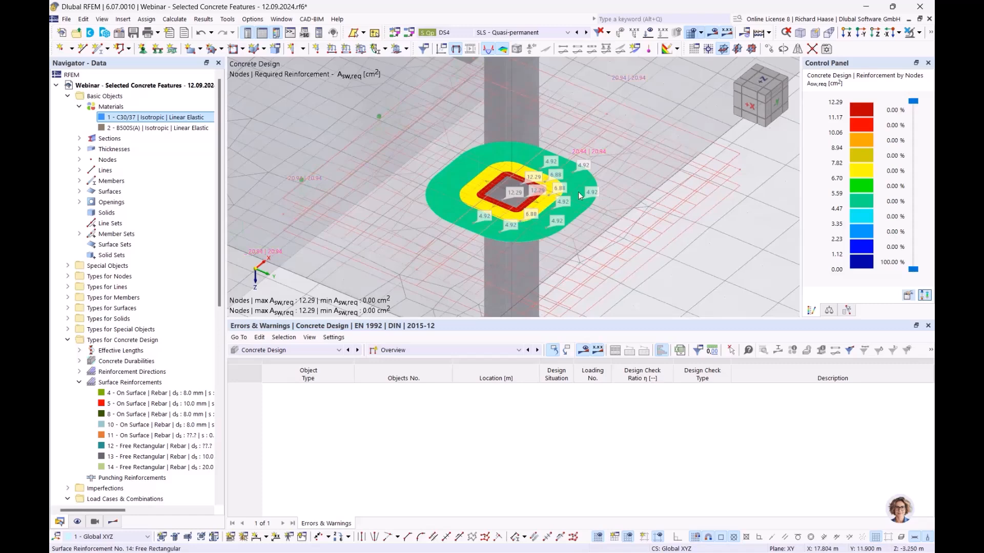
left_click(77, 522)
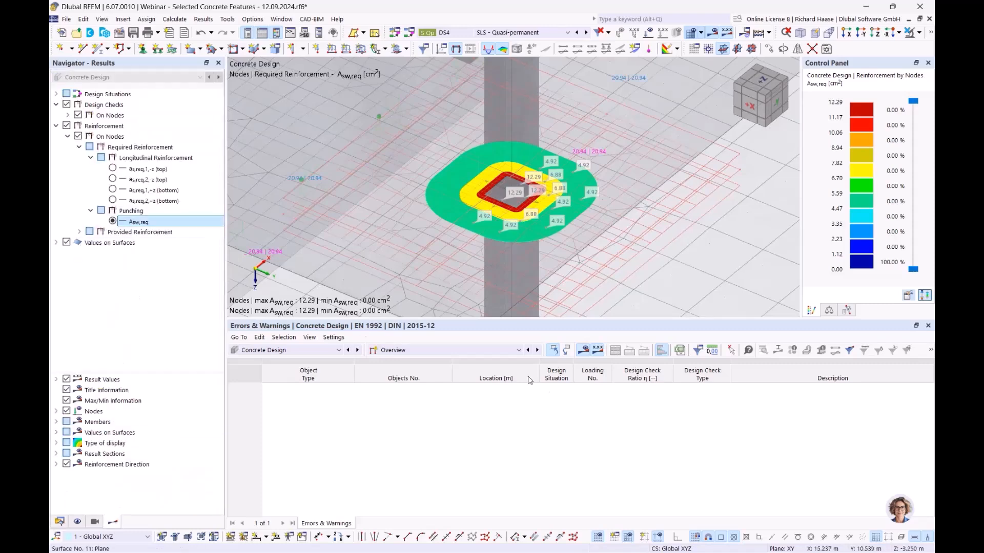
- Switch the results table to Design Ratios on Nodes to see ratios 1.248 and 0.891
left_click(428, 350)
left_click(415, 370)
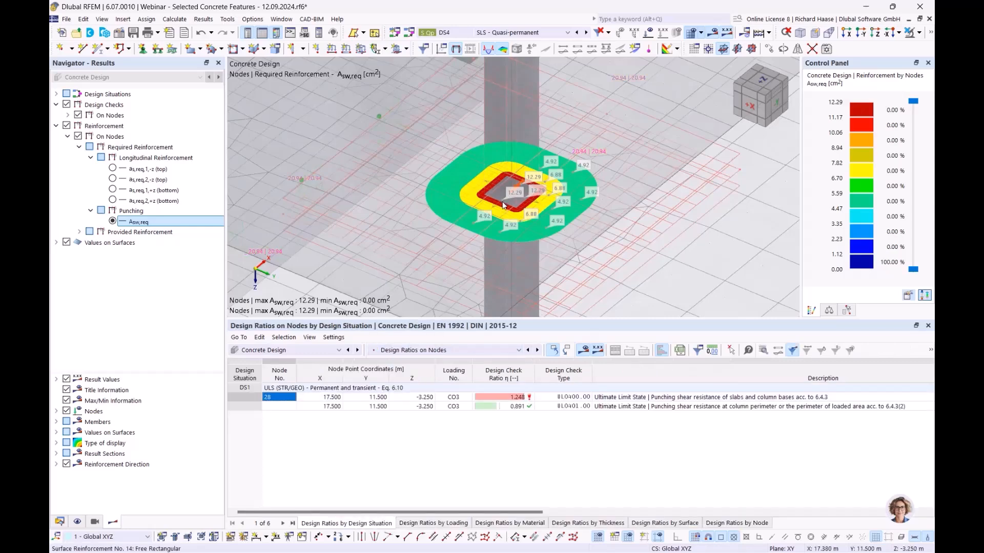
scroll(500, 205, "up", 2)
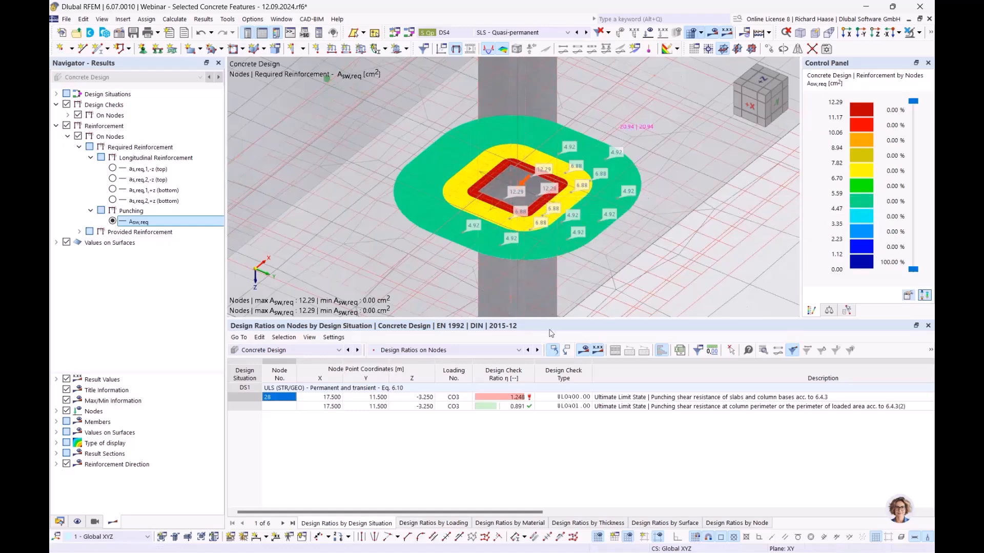
- Create a new vertical punching reinforcement with uniform placement for node 28
double_click(518, 192)
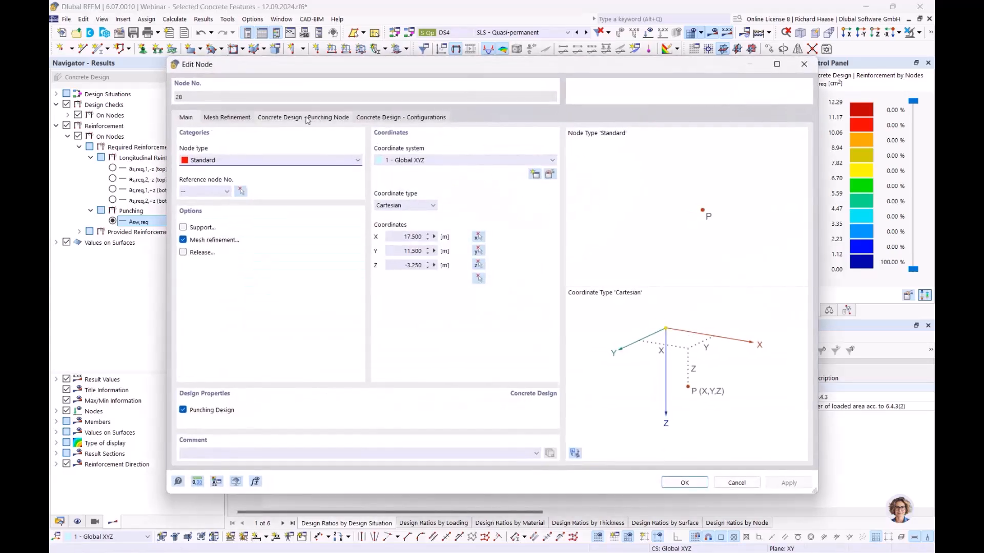
left_click(330, 119)
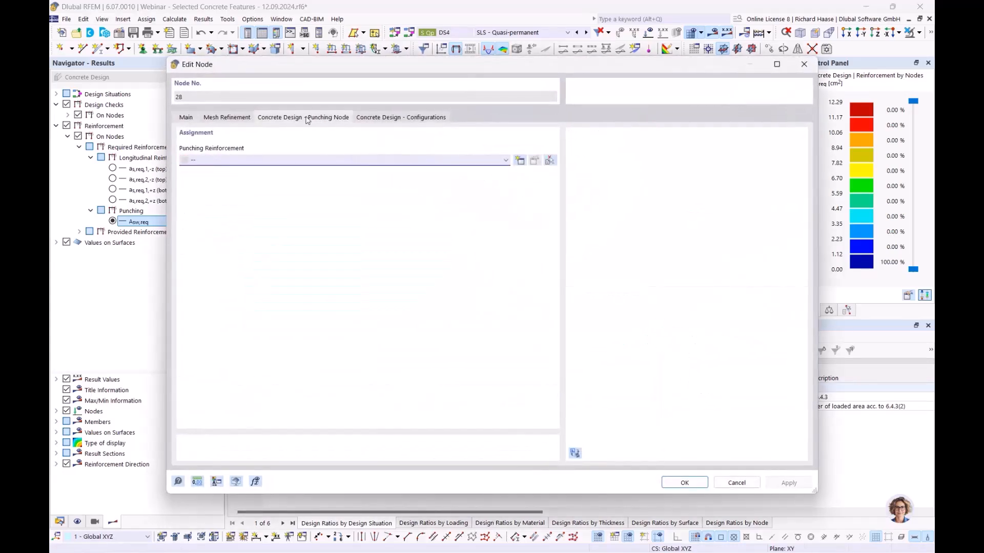
left_click(519, 161)
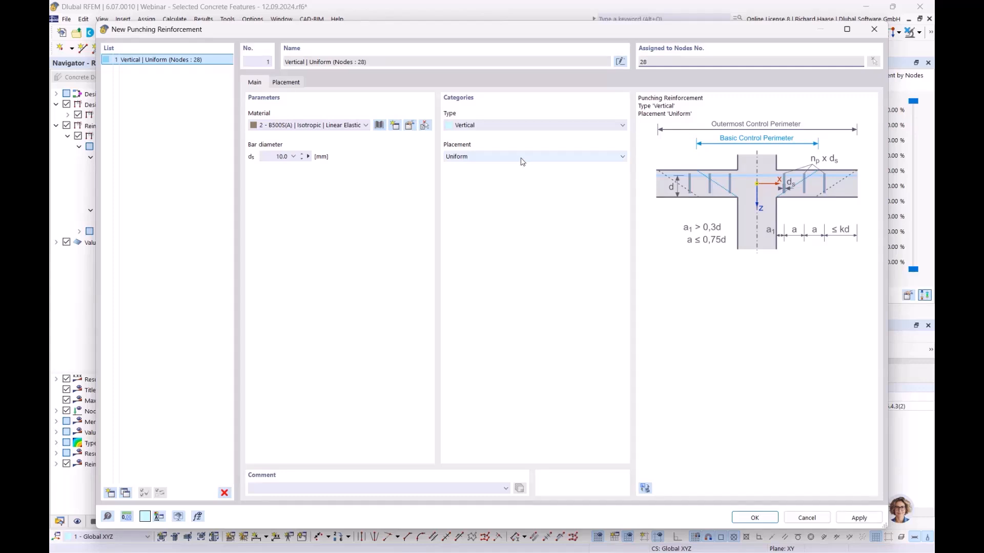
left_click(522, 161)
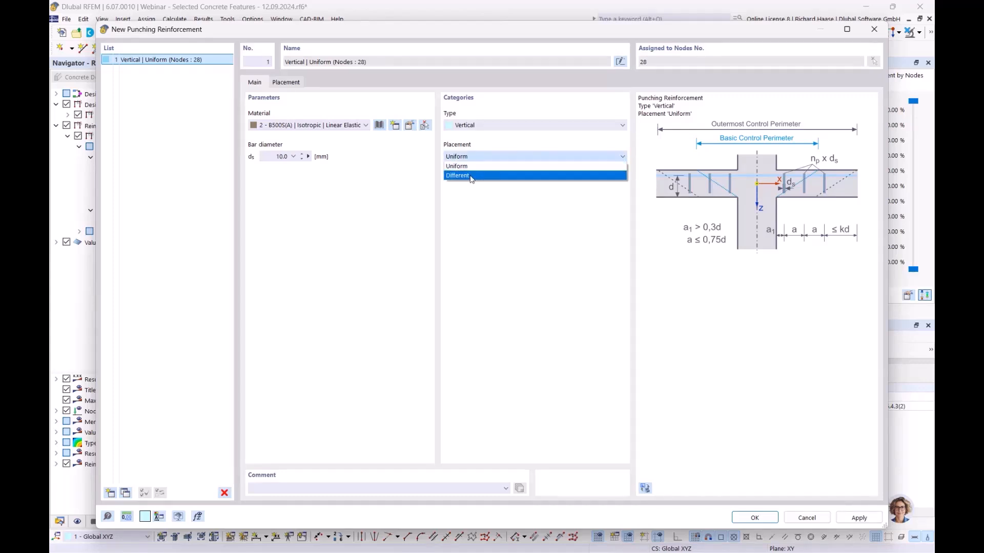
left_click(495, 167)
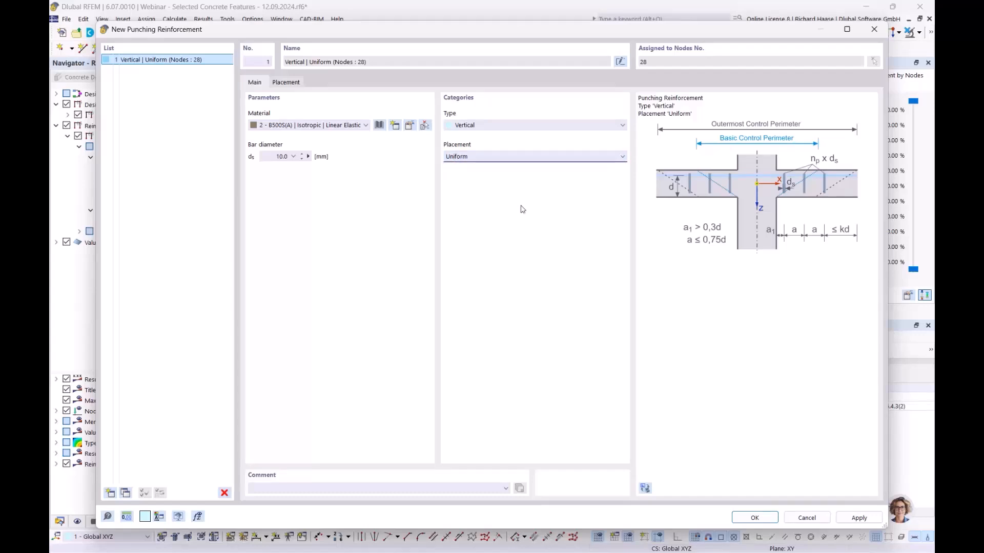
- Compare the Uniform and Different perimeter placement settings, then settle on Uniform placement
left_click(285, 83)
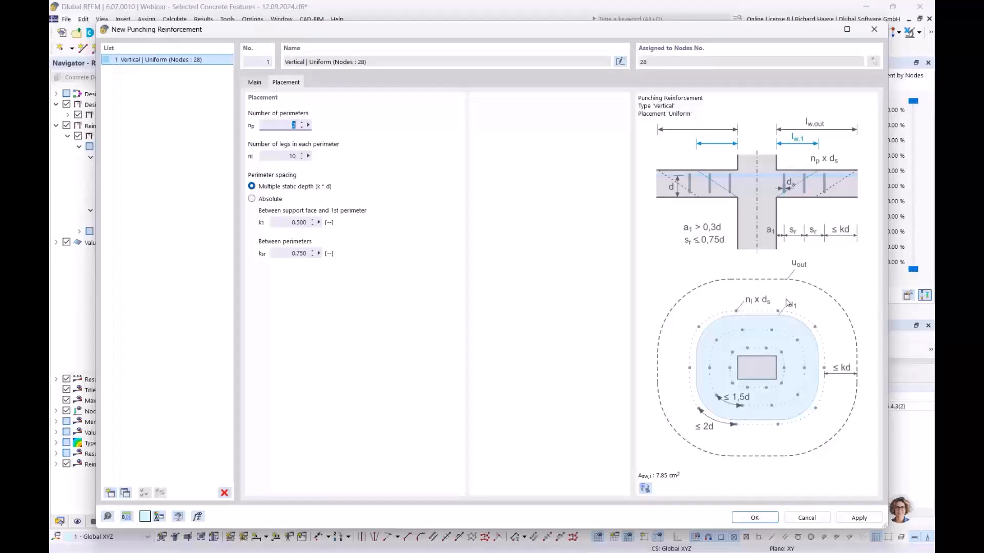
left_click(258, 83)
left_click(492, 158)
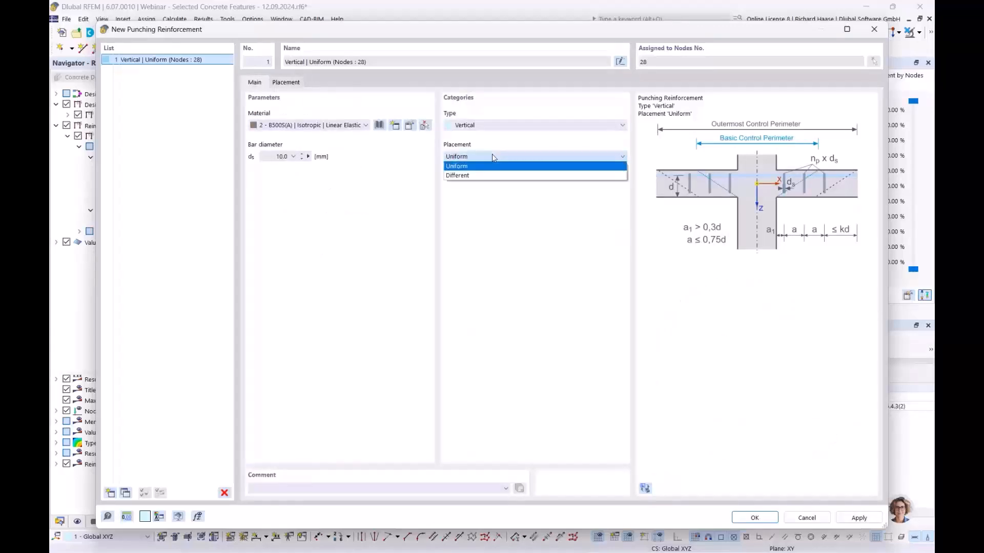
left_click(492, 156)
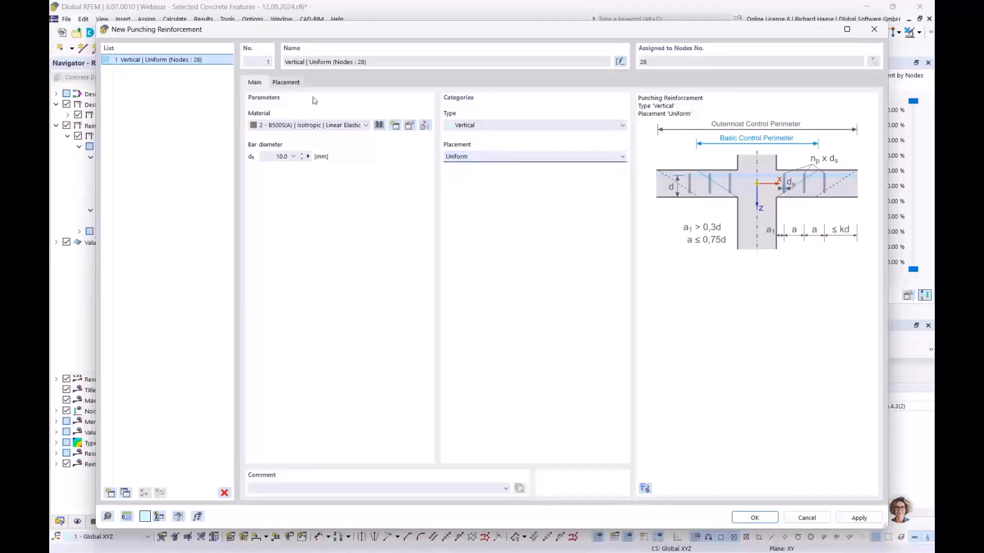
left_click(297, 84)
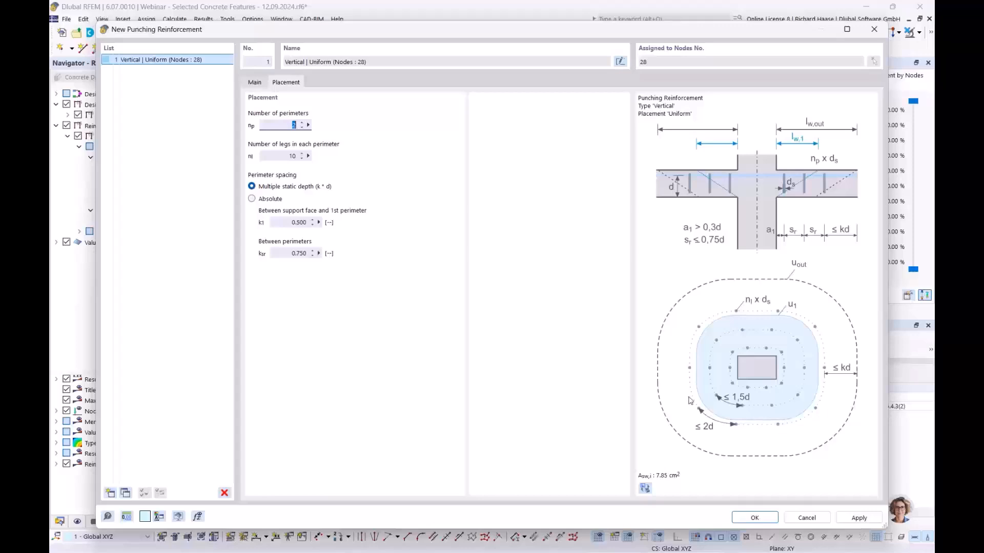
left_click(252, 82)
left_click(461, 156)
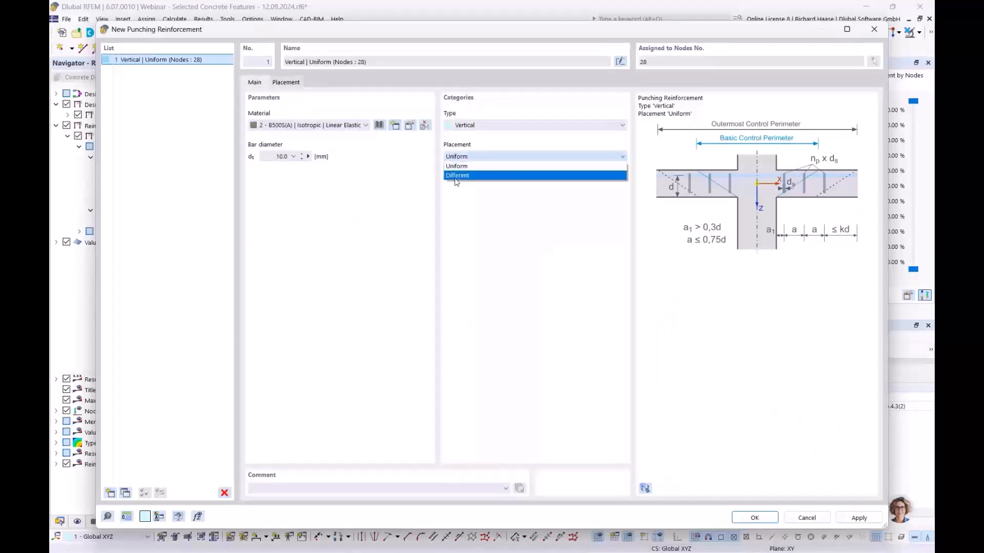
left_click(489, 176)
left_click(285, 82)
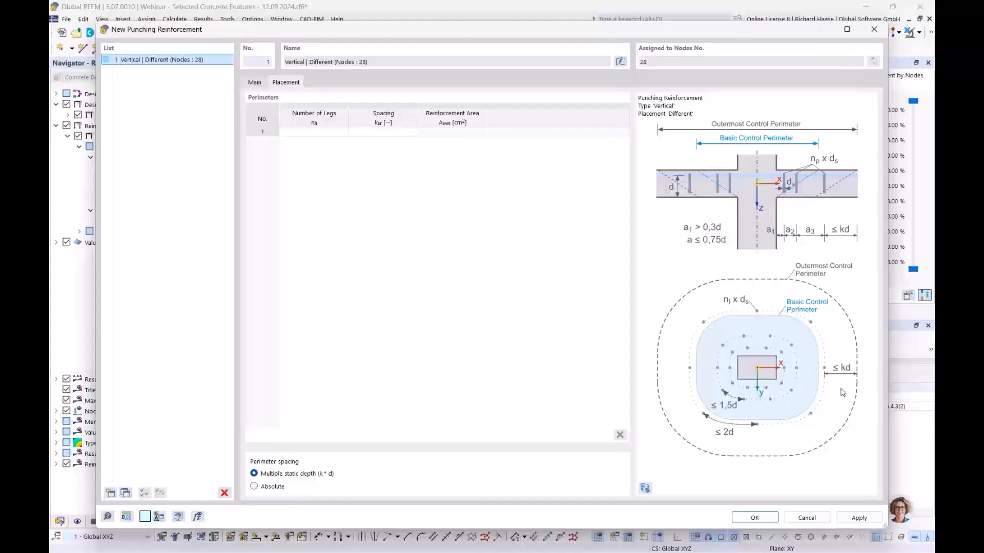
left_click(251, 83)
left_click(467, 156)
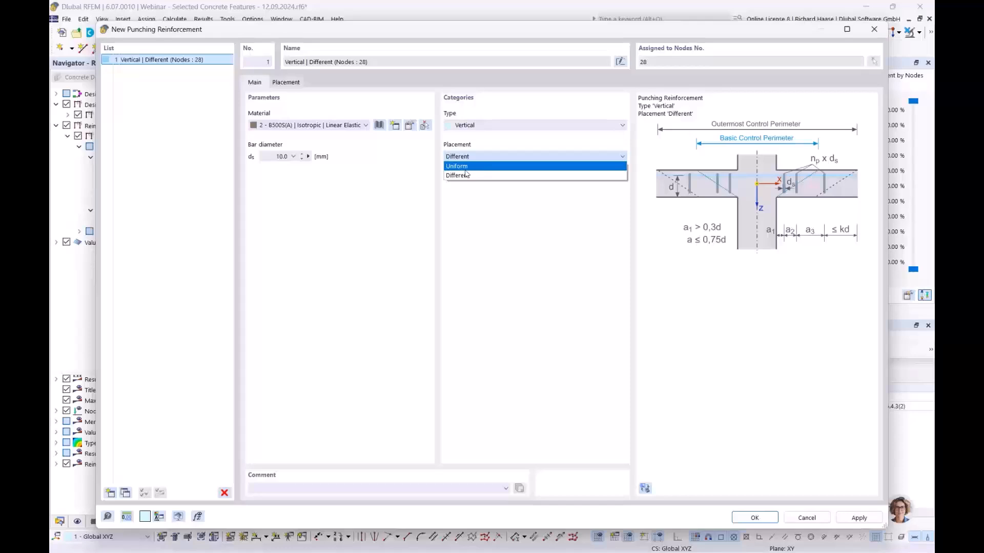
left_click(469, 167)
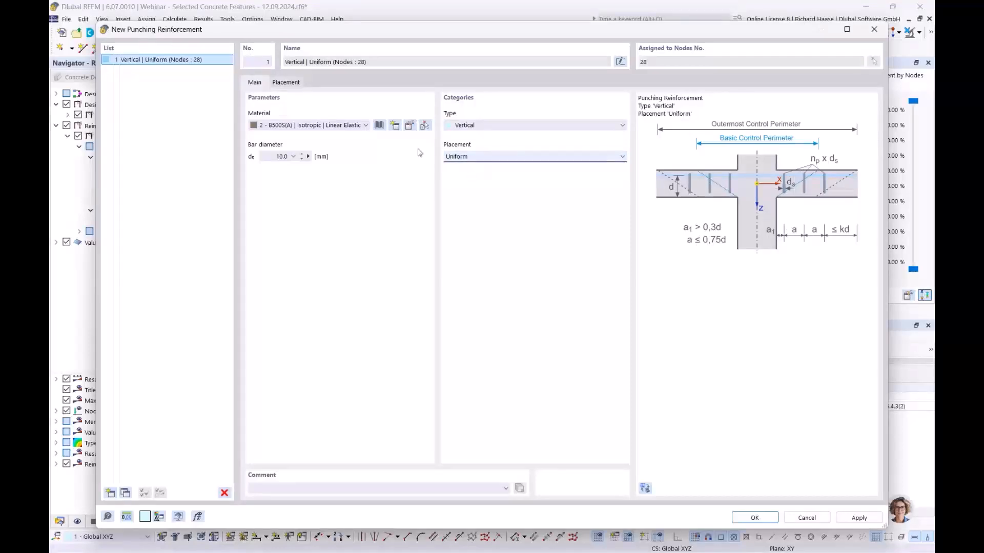
- Set 4 perimeters of 16 legs with 10 mm bars, save, and apply to node 28
left_click(291, 85)
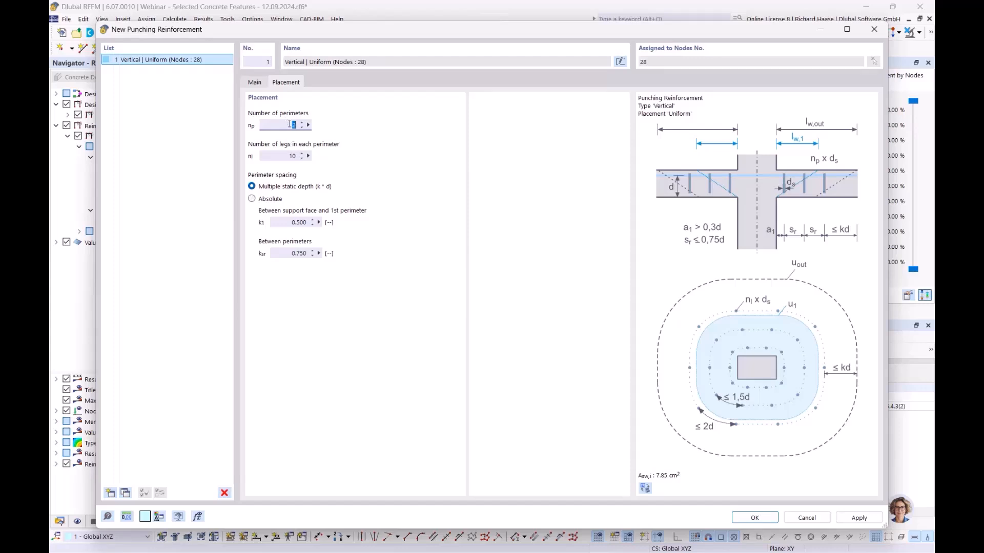
left_click(281, 155)
left_click(431, 191)
left_click(755, 518)
left_click(546, 341)
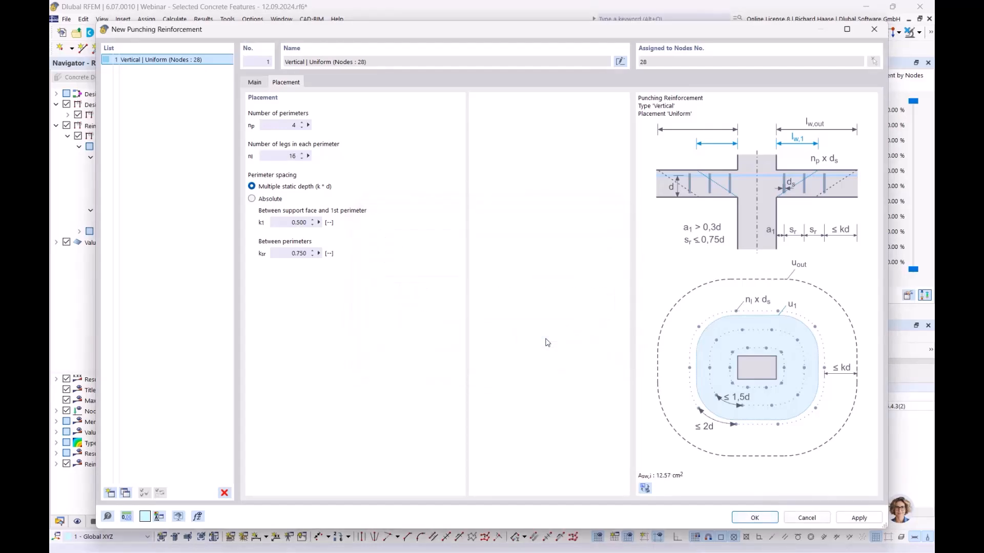
left_click(671, 481)
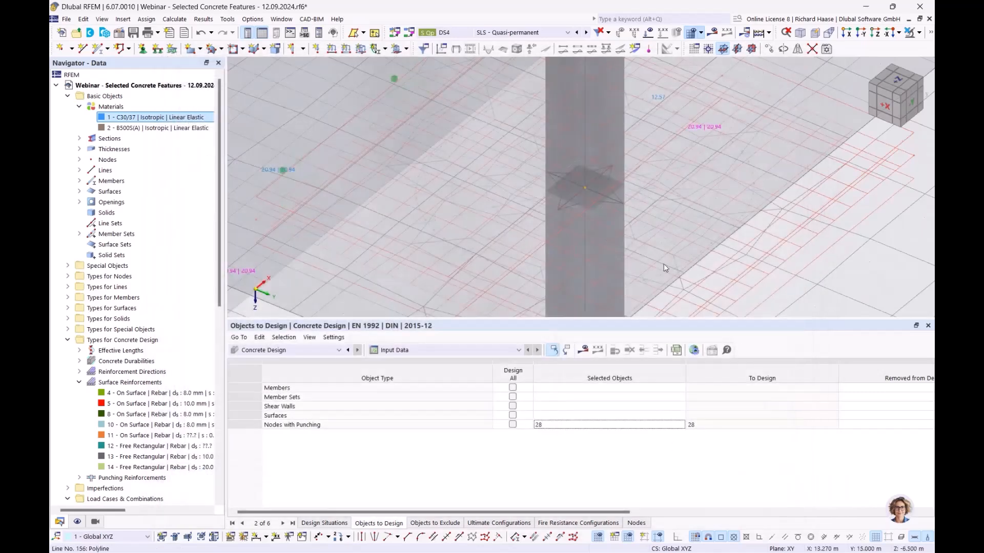
- Recalculate and show node 28's punching ratios: 0.970, 0.891 and 0.821
middle_click_drag(558, 246, 509, 238)
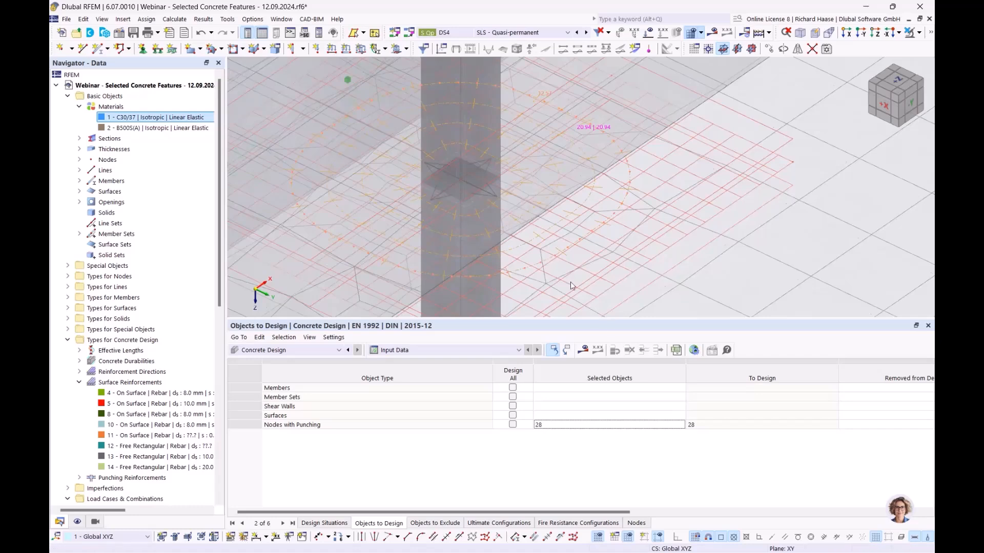
left_click(515, 168)
scroll(542, 164, "down", 5)
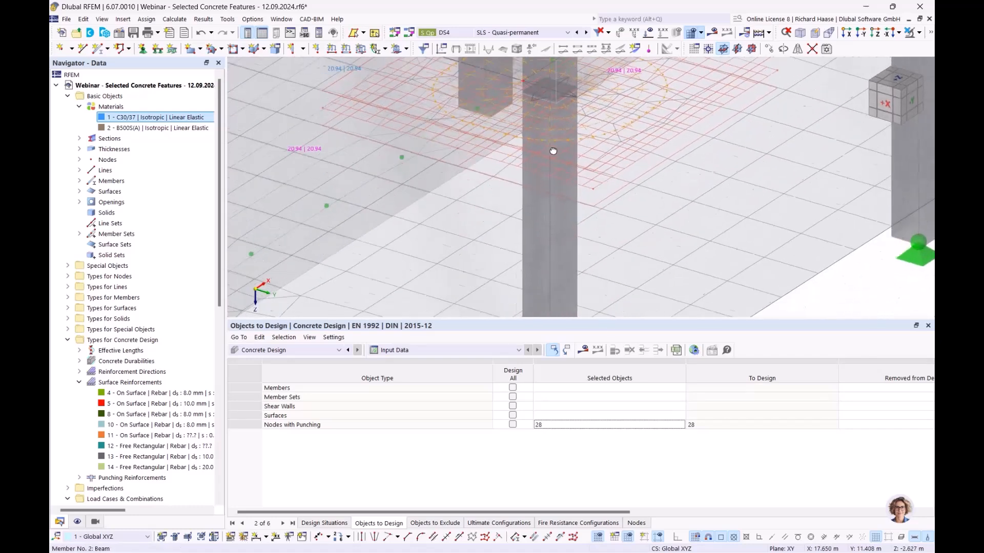
scroll(541, 140, "up", 5)
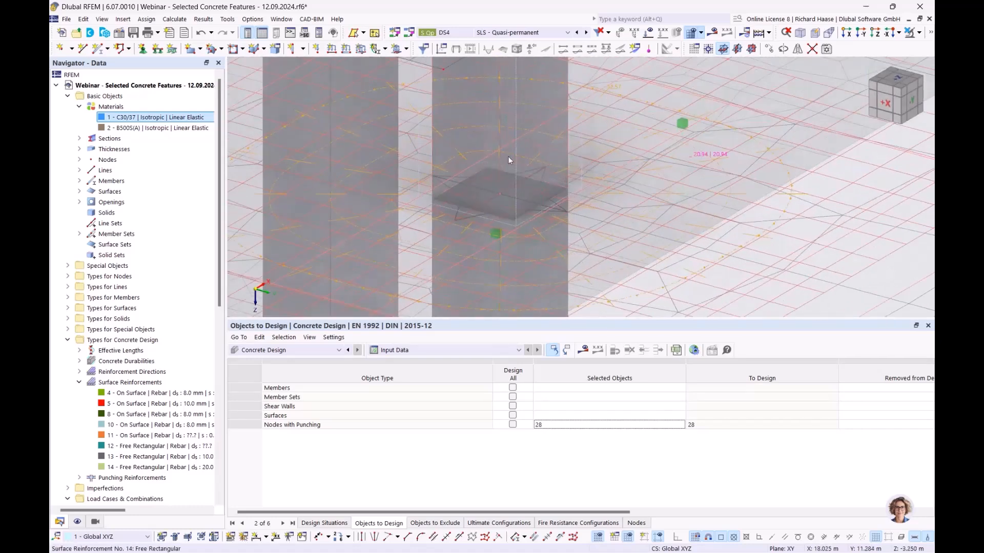
scroll(624, 237, "down", 4)
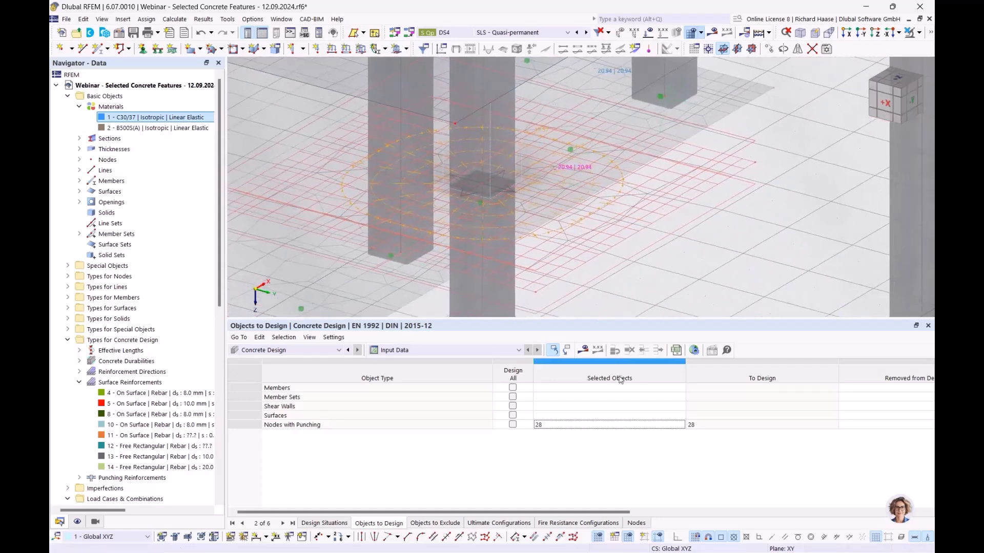
left_click(585, 351)
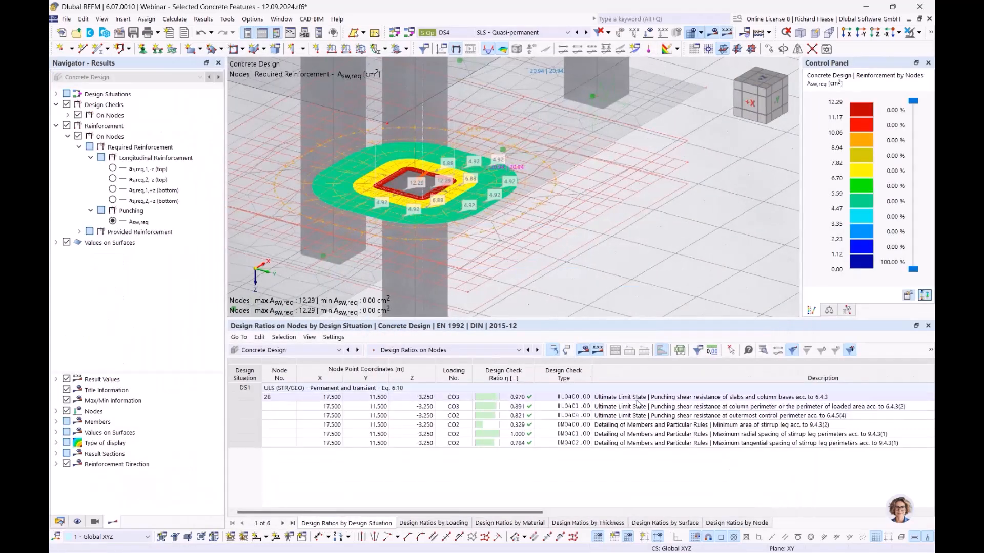
- Review node 28's punching resistance and minimum stirrup leg area check rows in the results table
left_click(638, 398)
scroll(639, 403, "right", 5)
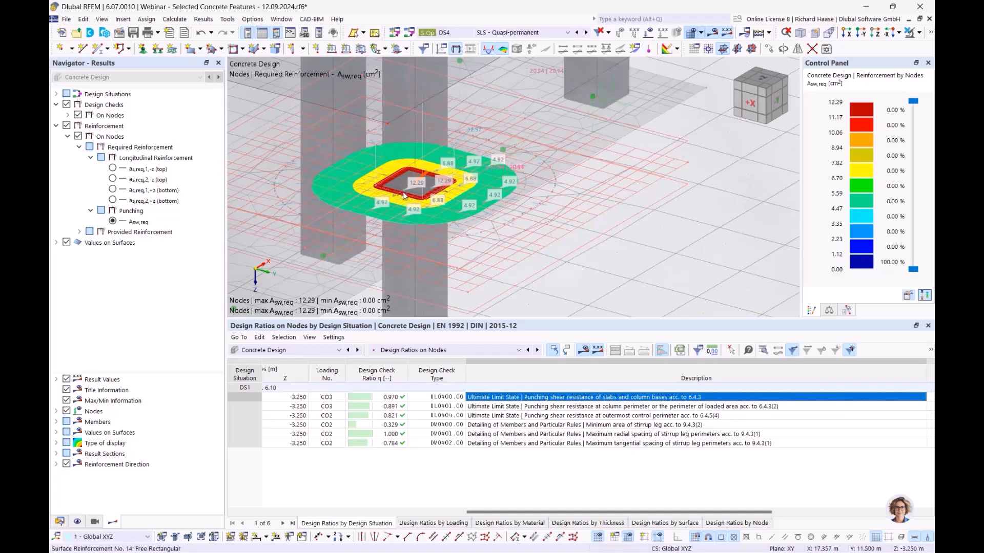
mouse_move(397, 192)
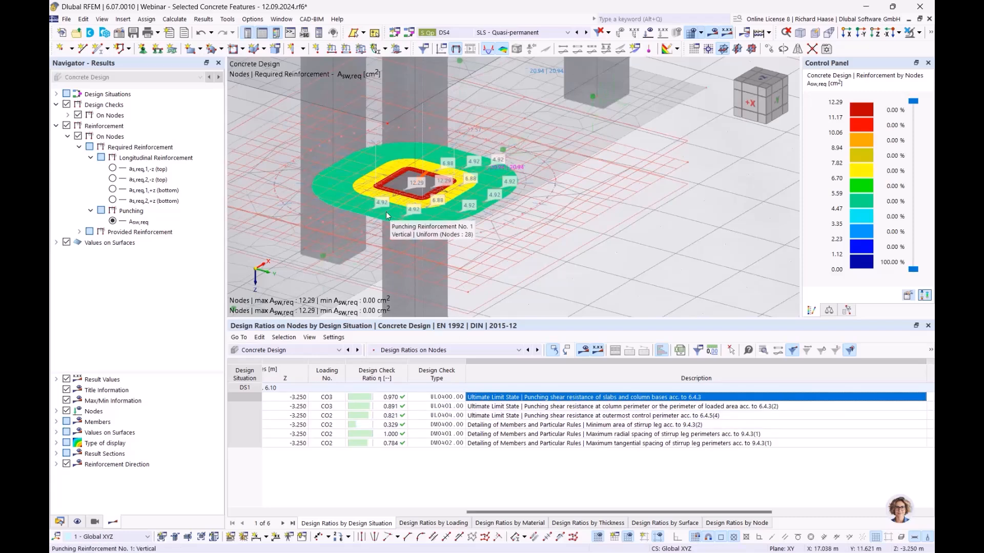
left_click(555, 425)
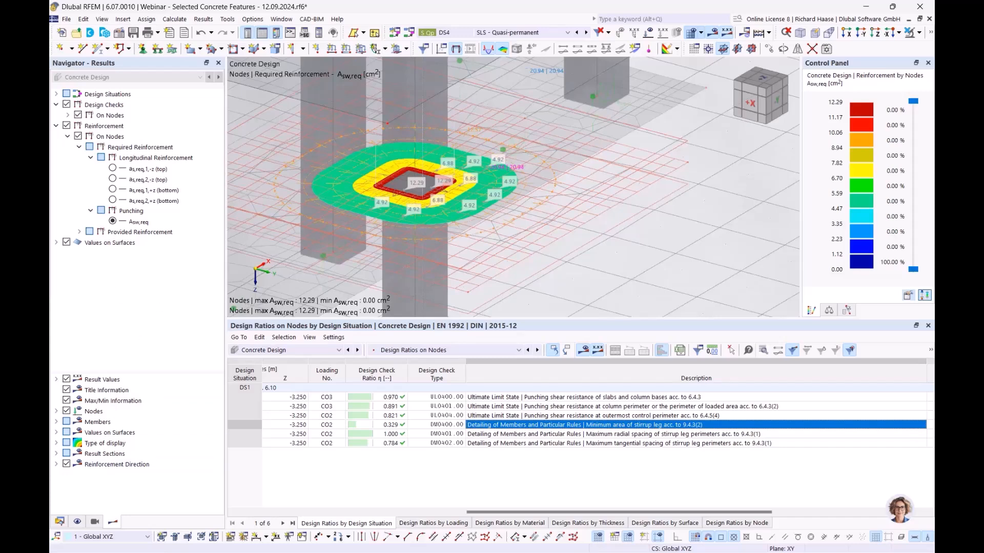
- In PowerPoint, present slide 8, 'SLS Design', full-screen from the current slide
key("alt+Tab")
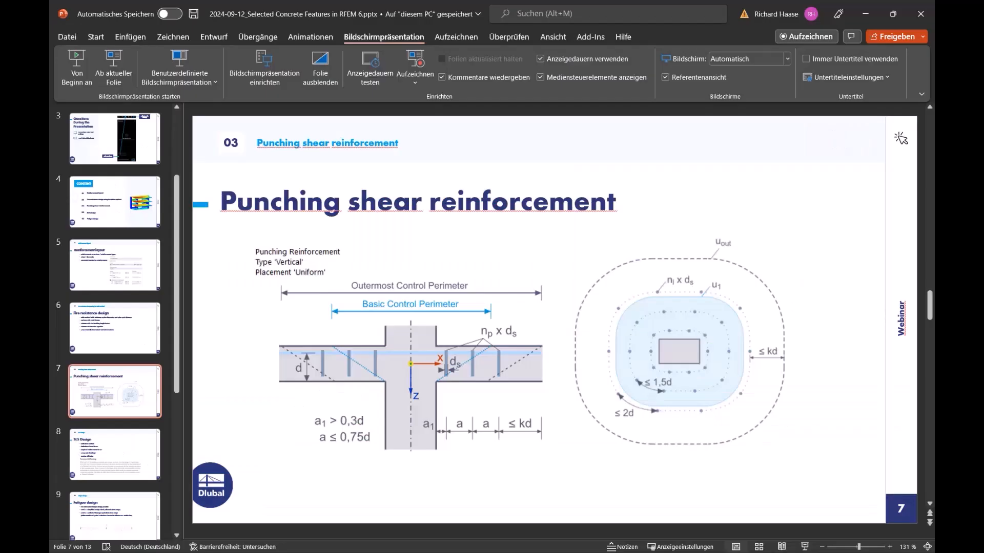
scroll(428, 304, "down", 1)
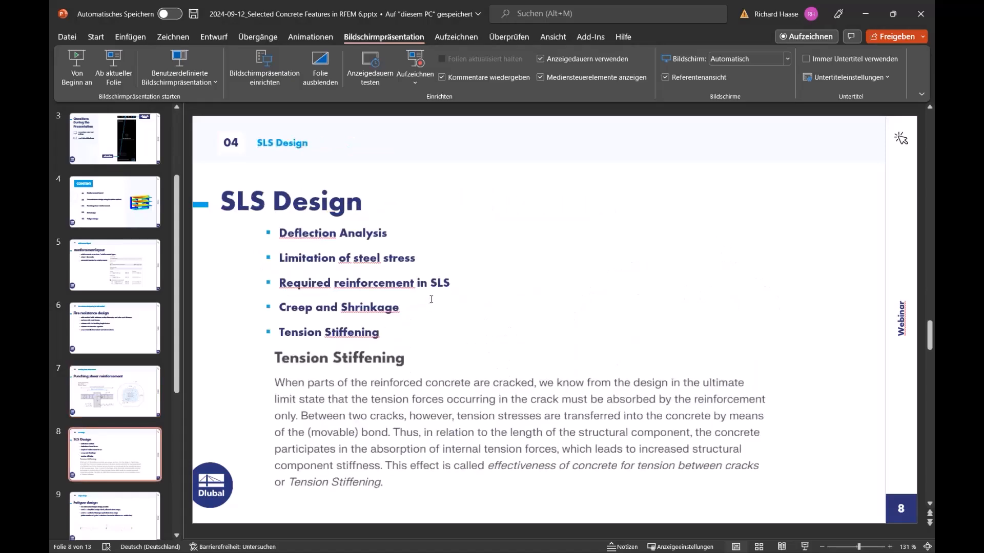
left_click(119, 72)
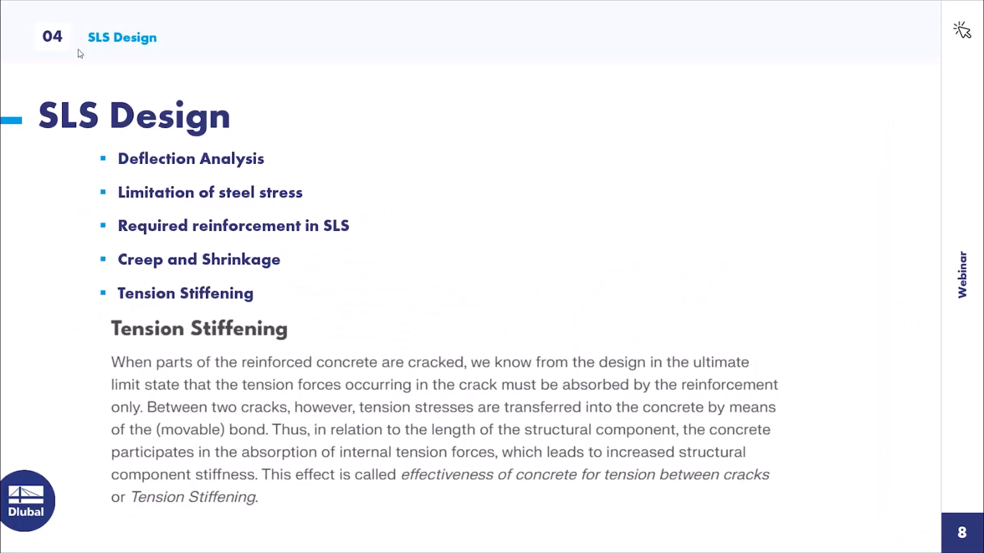
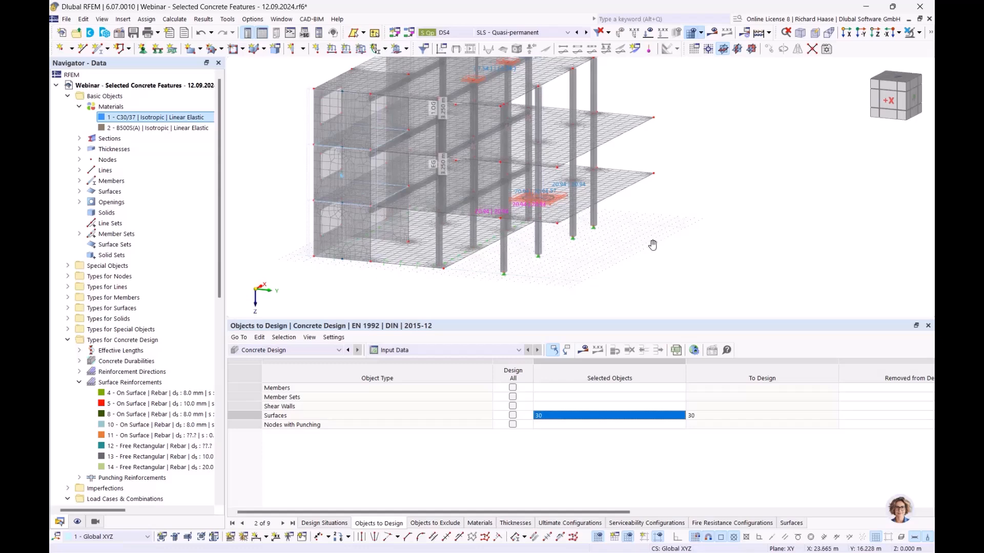
- Rotate the building model so lower-floor slab surface 30 comes into view
middle_click_drag(618, 202, 569, 208, "ctrl")
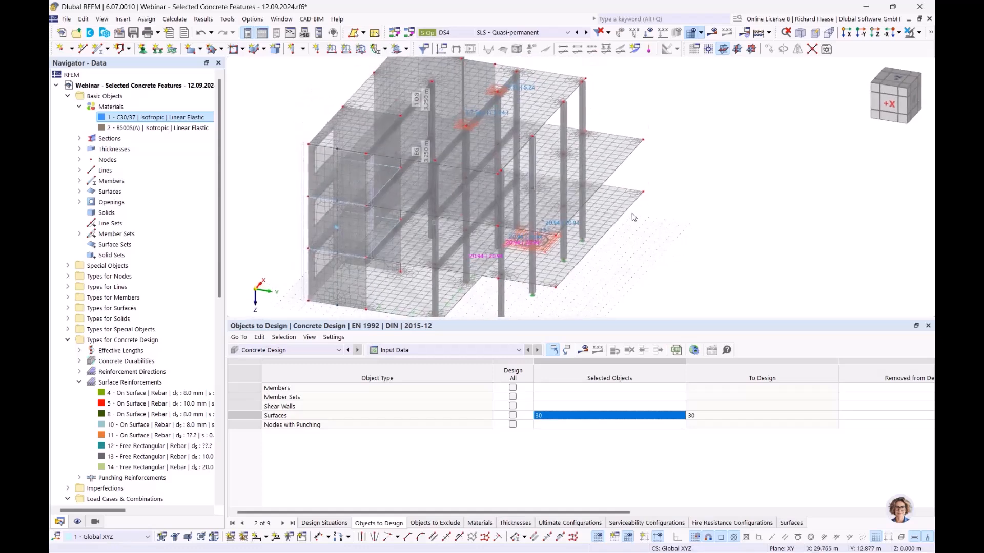
- Open surface 30's deflection analysis settings and keep the Cantilever surface type
double_click(554, 211)
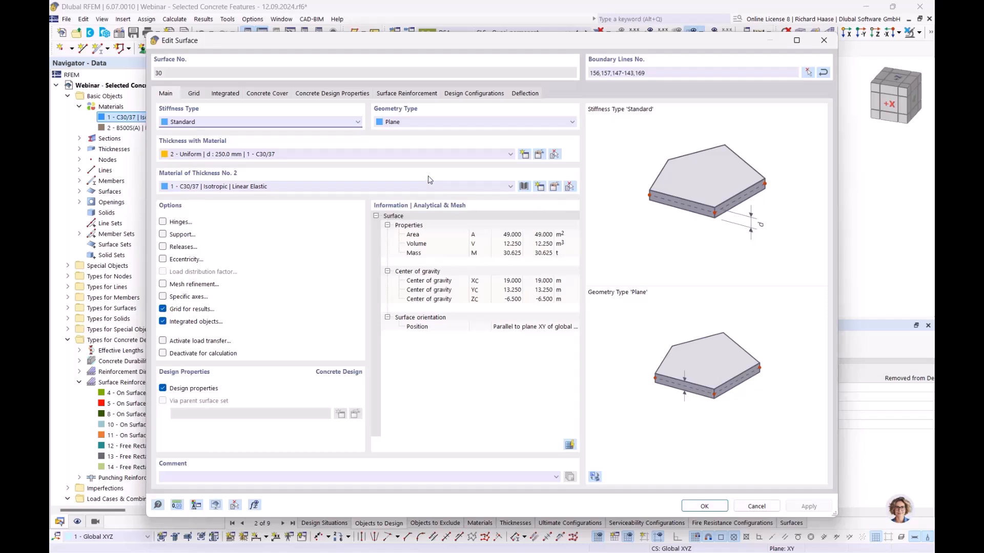
left_click(526, 94)
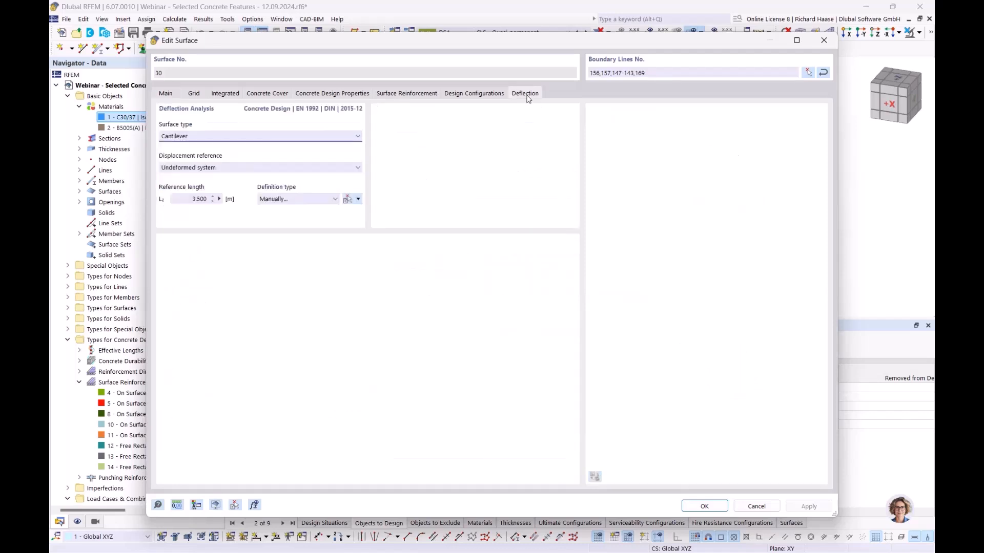
left_click_drag(487, 39, 607, 254)
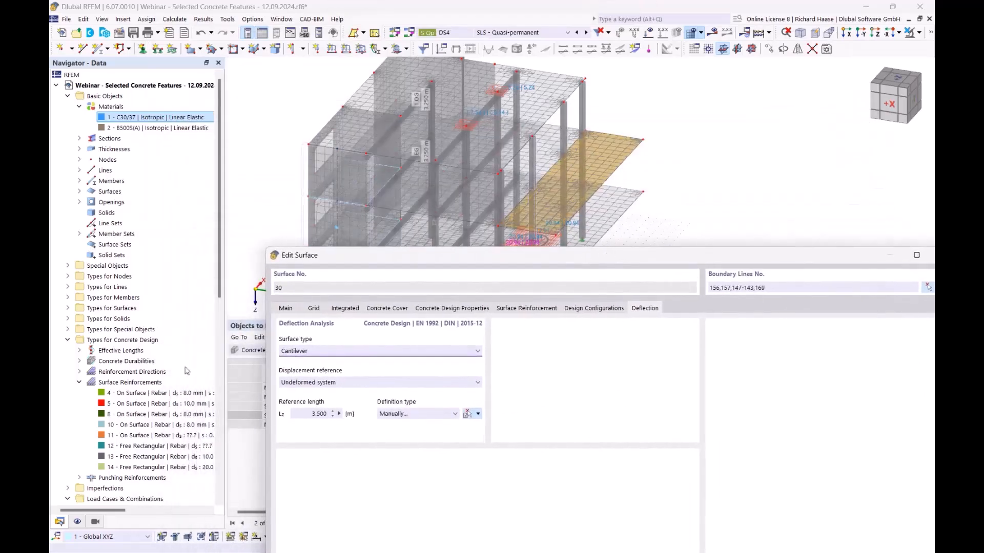
left_click(323, 354)
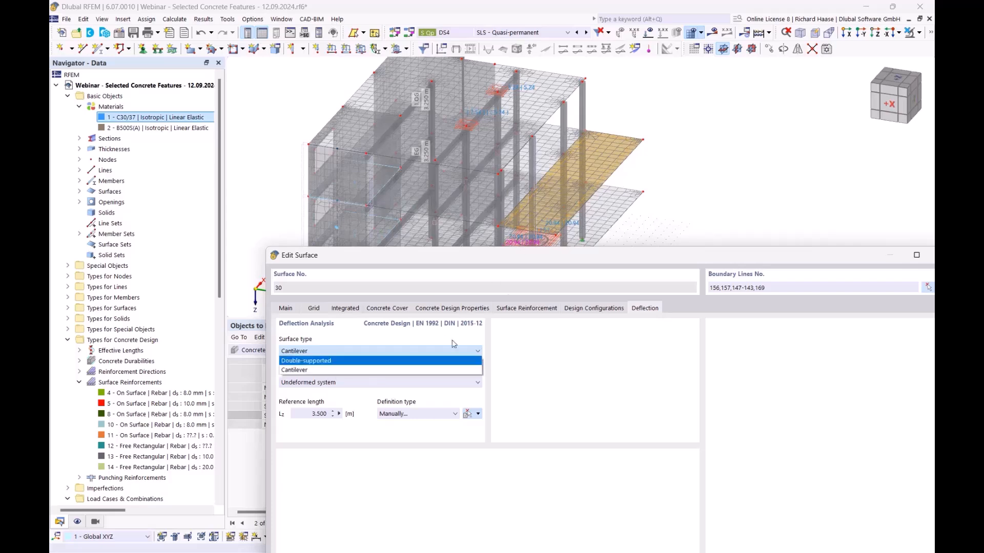
left_click(316, 370)
left_click_drag(621, 254, 580, 266)
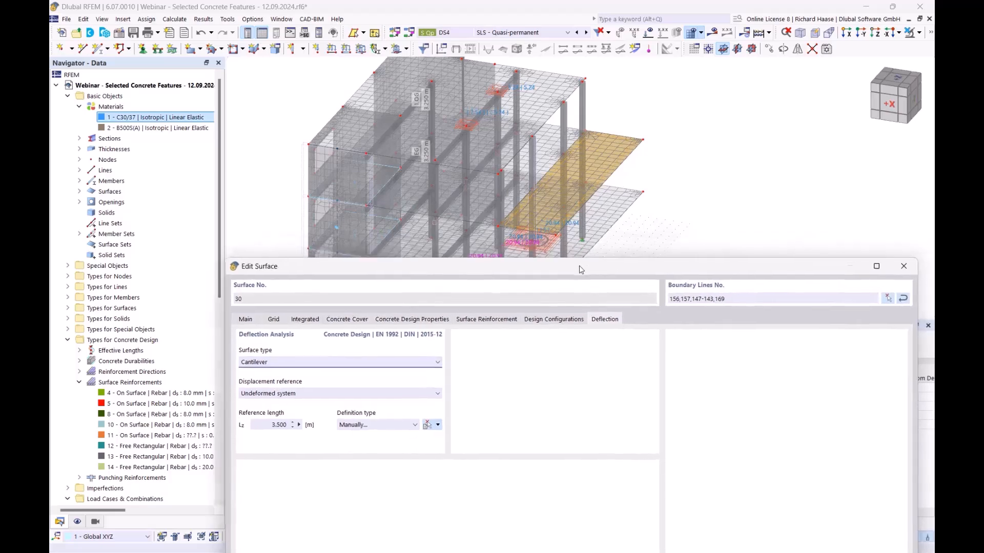
- Try the longest and shortest boundary line reference length options, then return to Manually
left_click(371, 427)
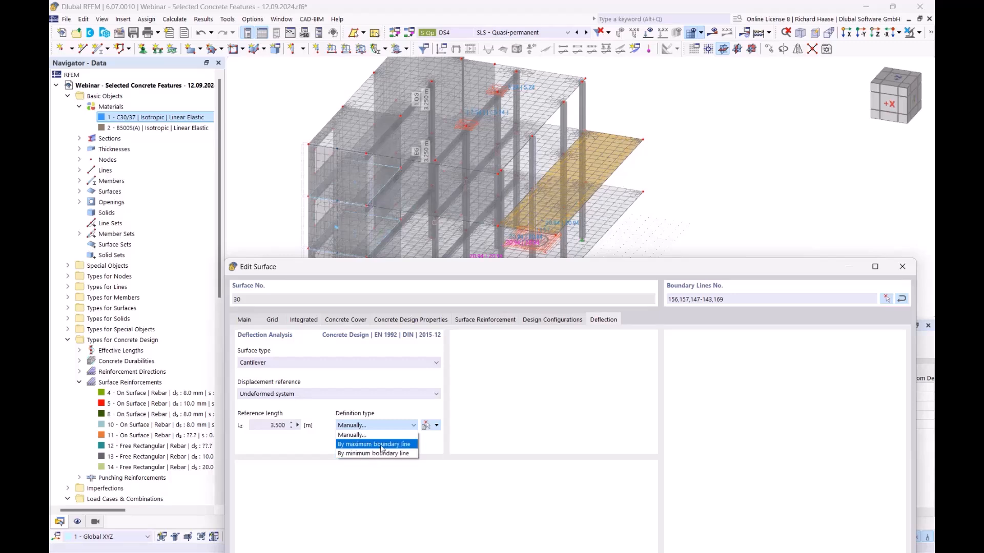
left_click(381, 446)
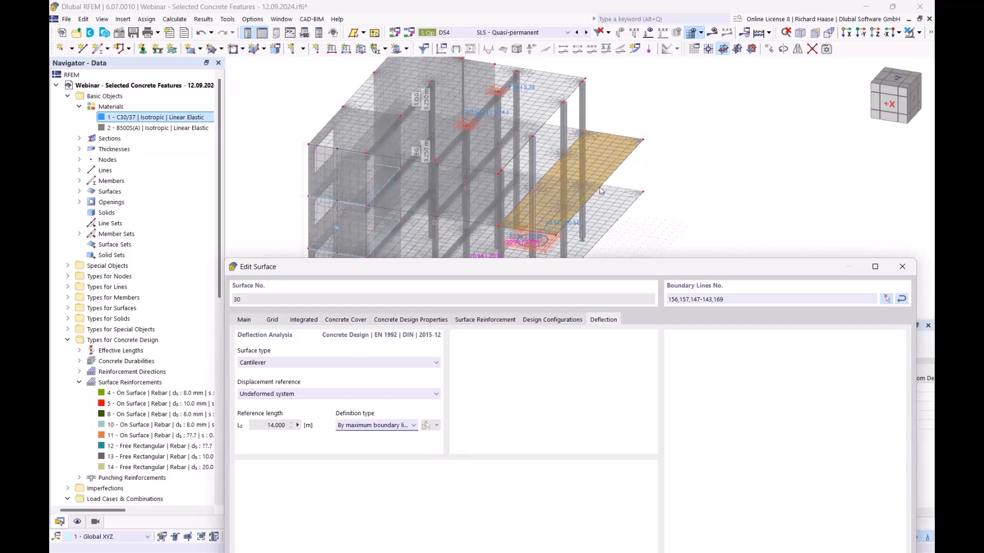
left_click(391, 426)
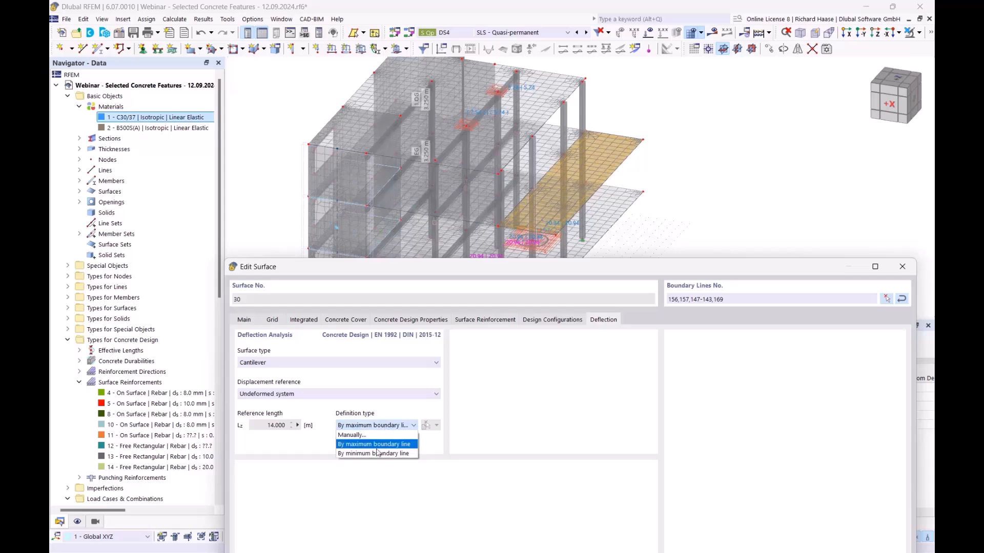
left_click(372, 454)
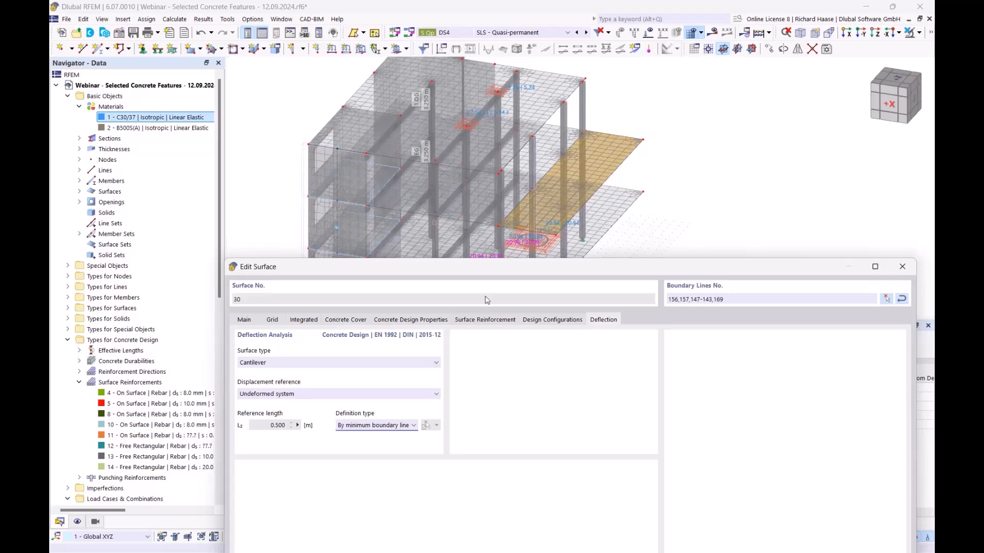
left_click(413, 426)
left_click(396, 436)
- Take the 3.500 m reference length from line 169 and confirm surface 30's deflection settings
left_click(425, 425)
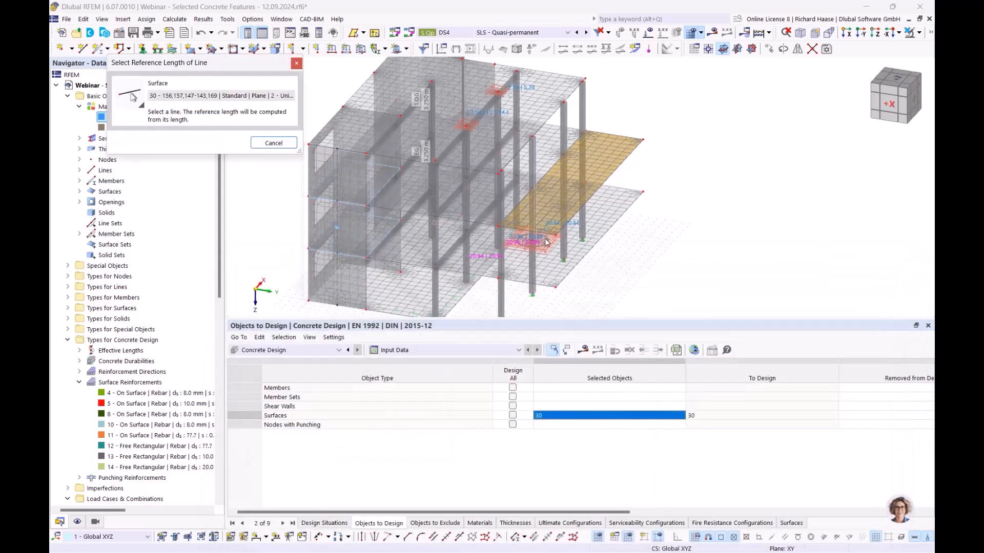
scroll(496, 217, "up", 3)
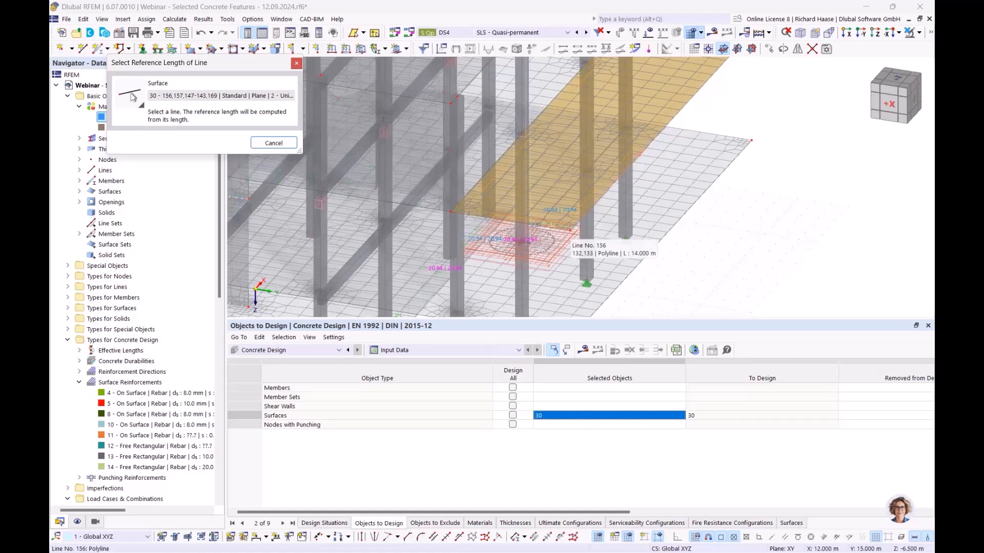
left_click(507, 220)
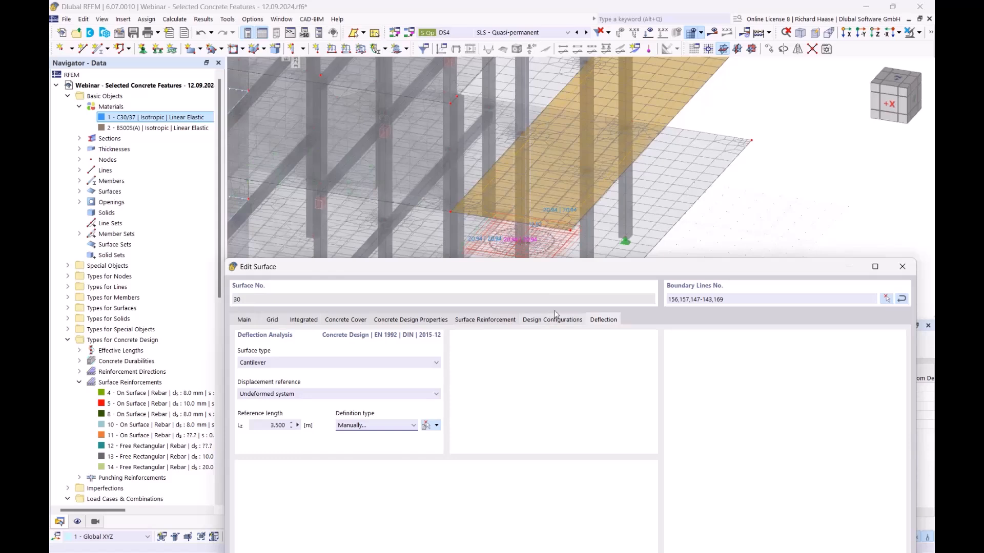
left_click_drag(664, 268, 648, 65)
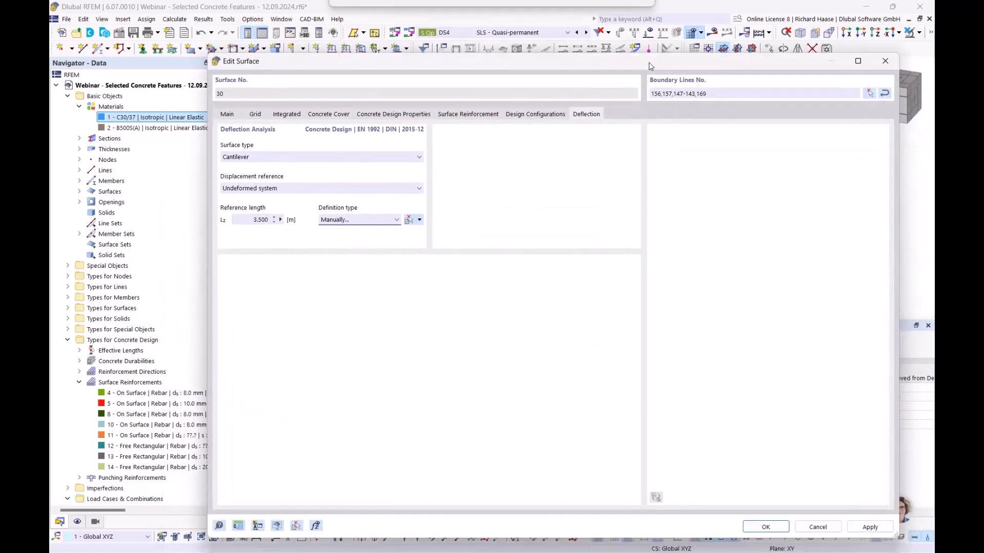
left_click(767, 528)
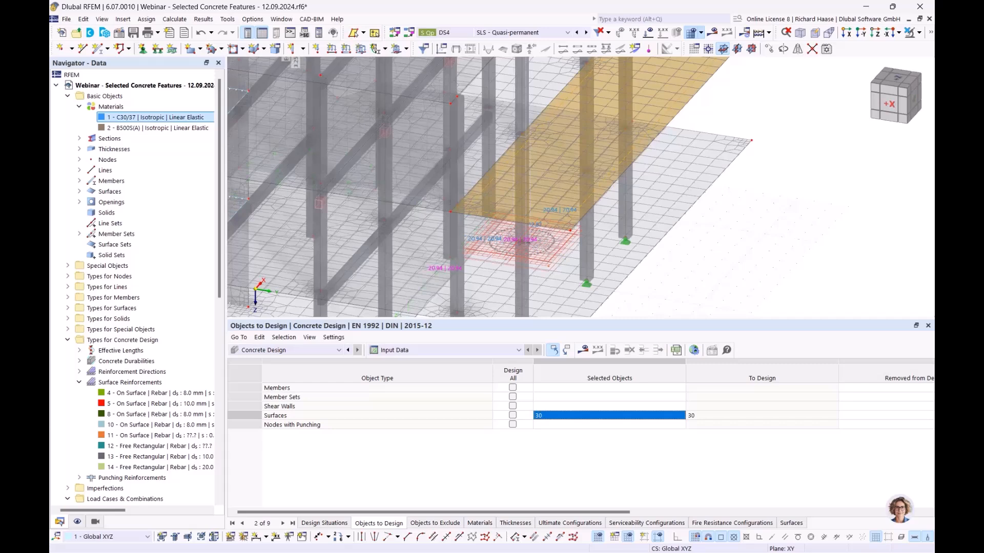
- Reopen surface 30's reinforcement list, edit reinforcement 11, and choose 8.0 mm bars
double_click(475, 195)
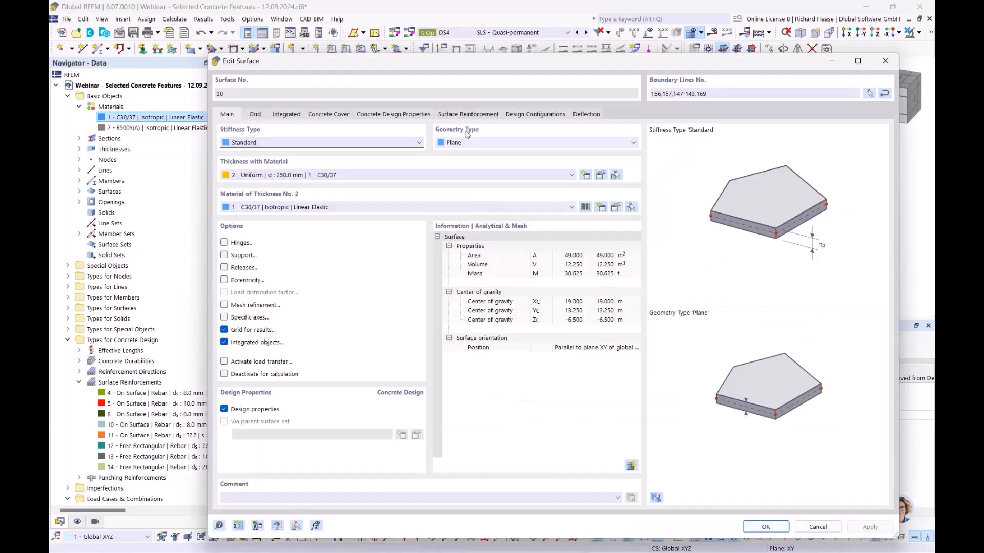
left_click(468, 113)
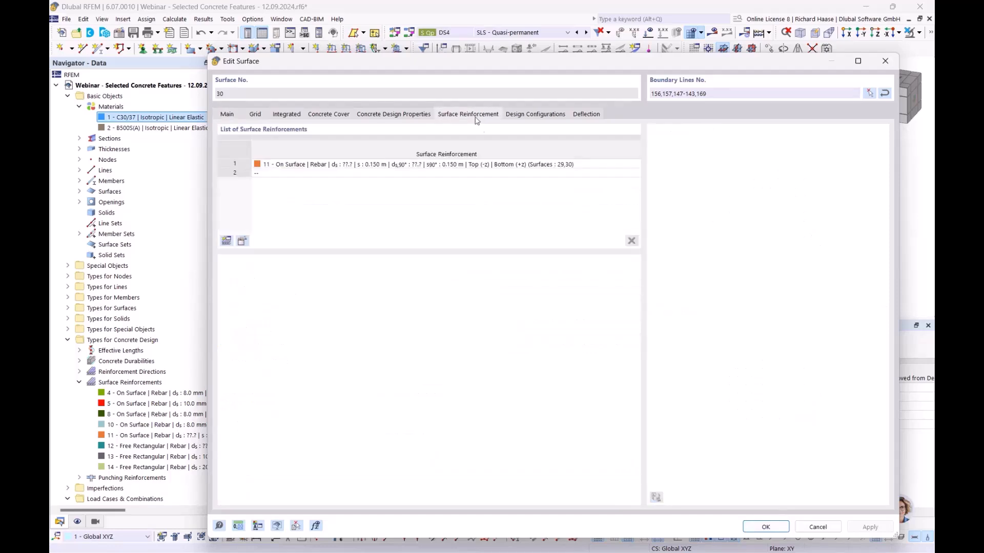
left_click(242, 241)
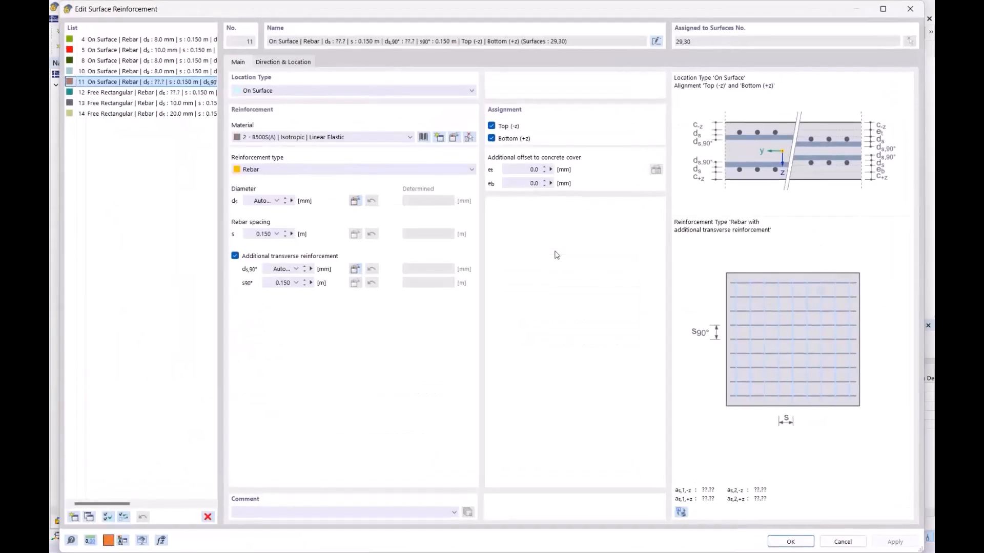
left_click(265, 201)
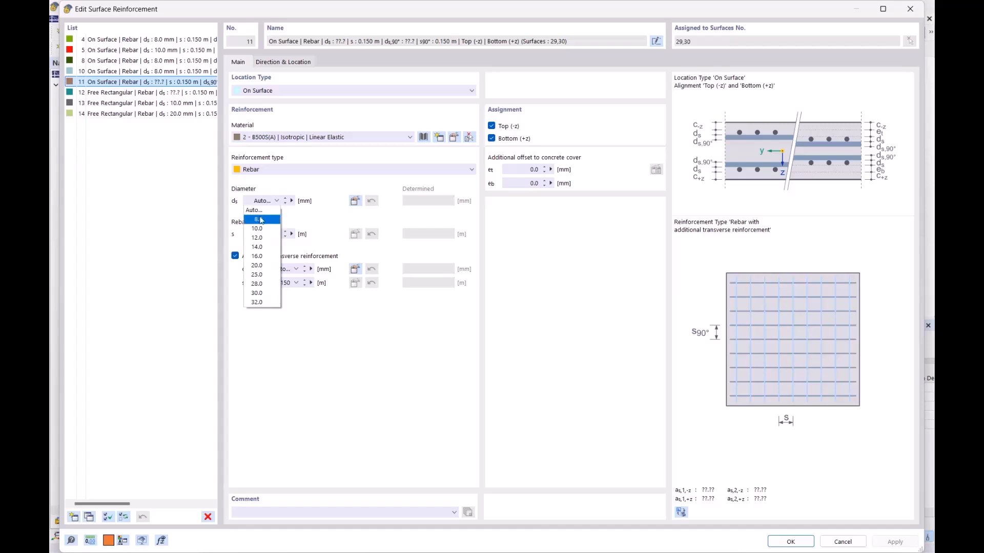
left_click(261, 220)
- Enter 0.200 m spacing and 8 mm transverse bars at 0.200 m spacing
key("Tab")
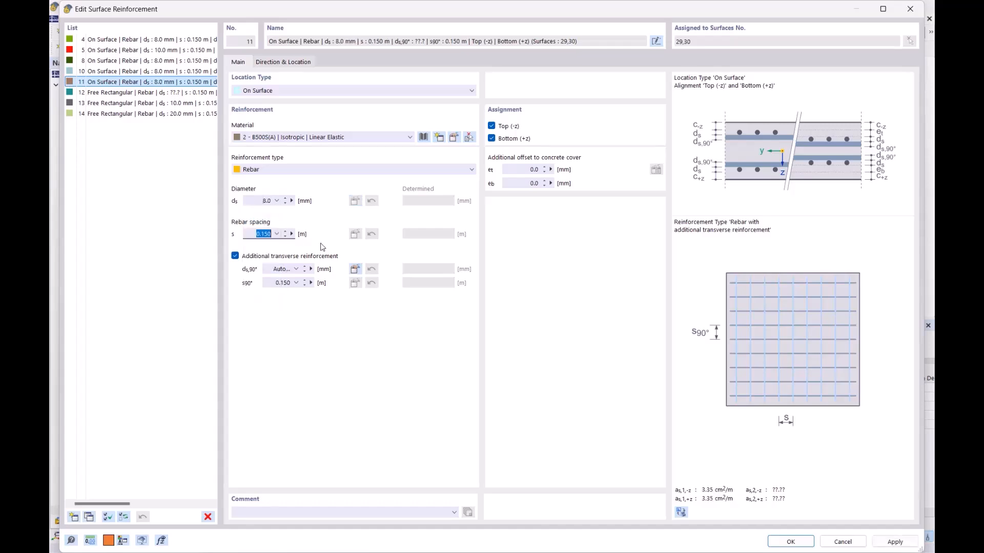
type(".2")
key("Tab")
type(".8")
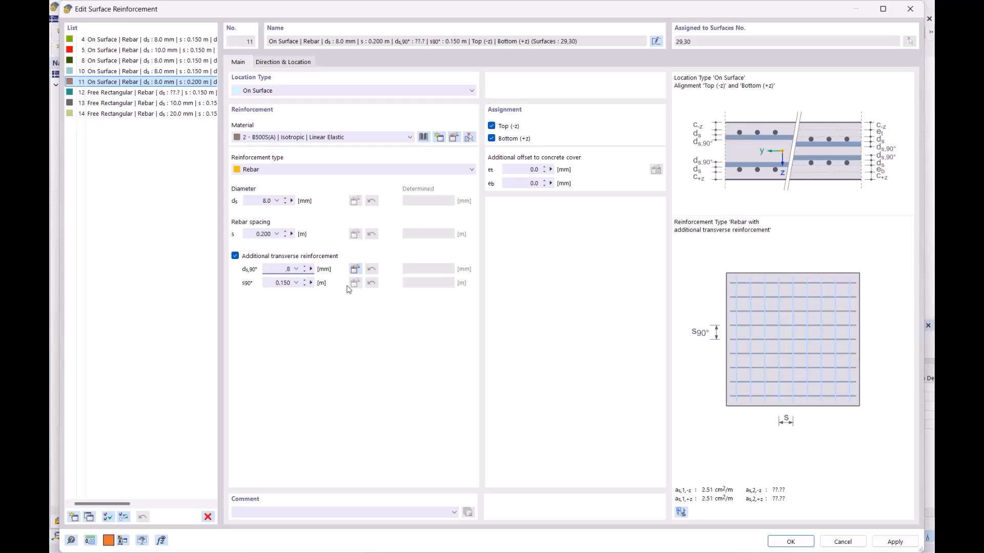
key("Tab")
type(".2")
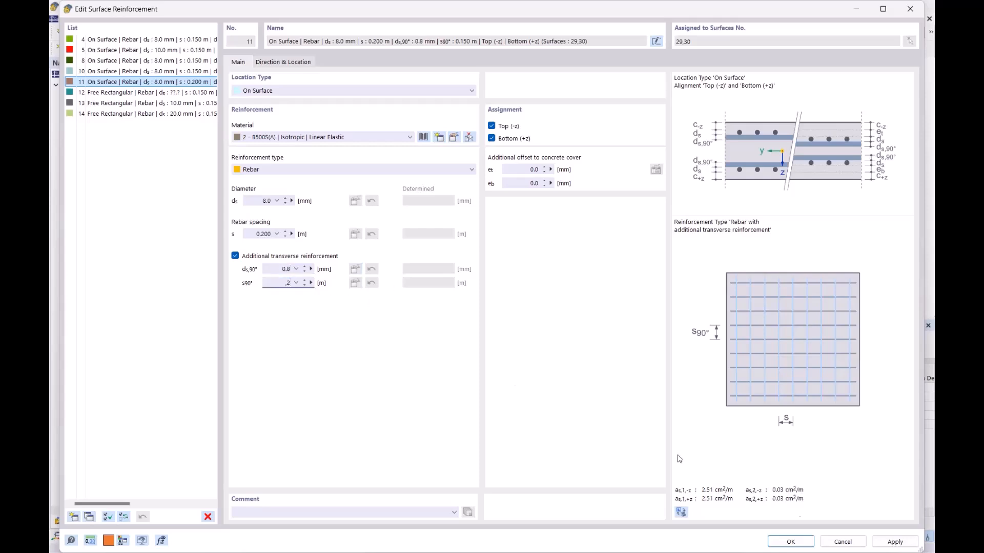
- Apply reinforcement 11 after clearing the invalid transverse diameter error, and close surface 30's properties
left_click(797, 544)
left_click(590, 358)
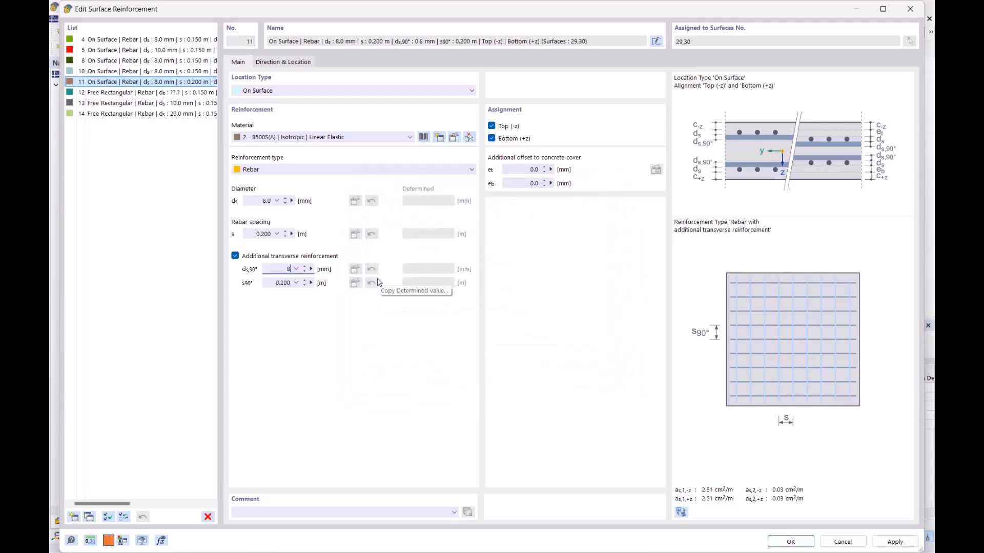
left_click(802, 542)
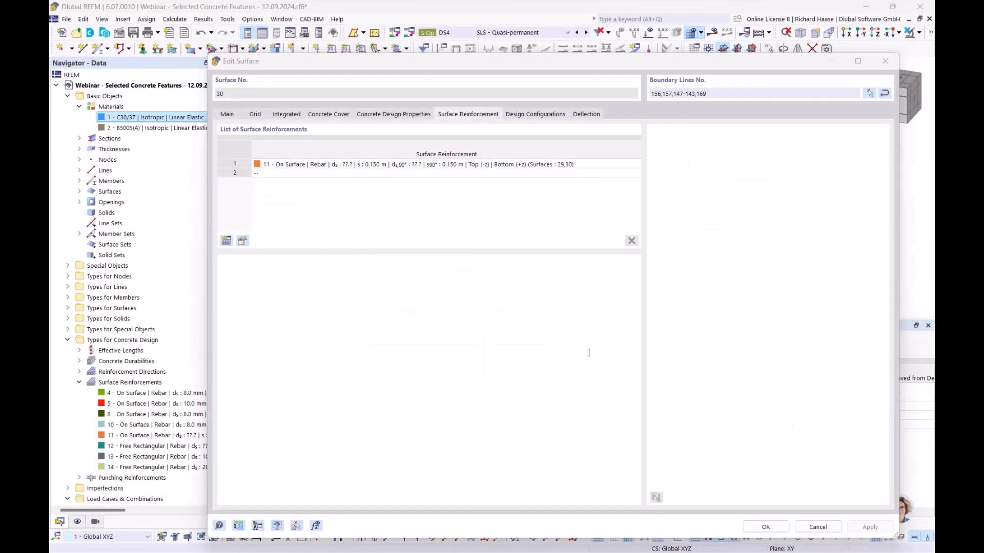
left_click(765, 527)
- Open the Standard serviceability configuration from the Navigator
middle_click_drag(814, 269, 636, 257)
scroll(101, 464, "down", 12)
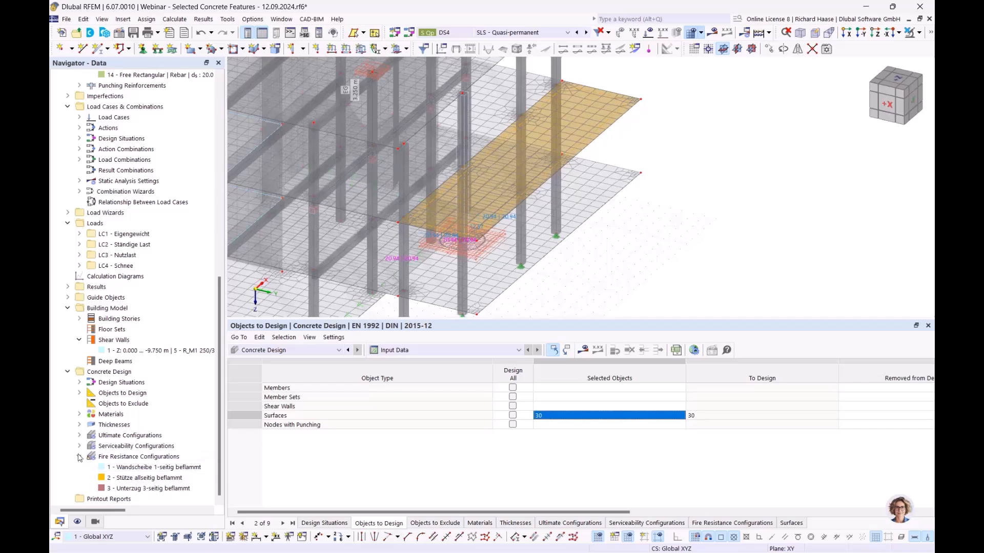
left_click(78, 457)
left_click(80, 477)
double_click(120, 488)
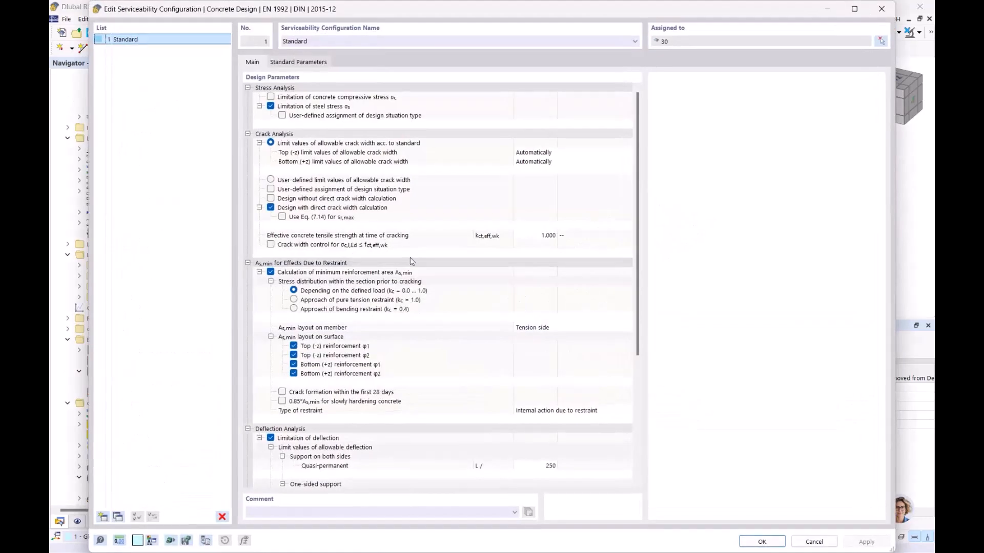
- Enable user-defined design situations for steel stress and review the Quasi-Permanent and Frequent options
left_click(358, 106)
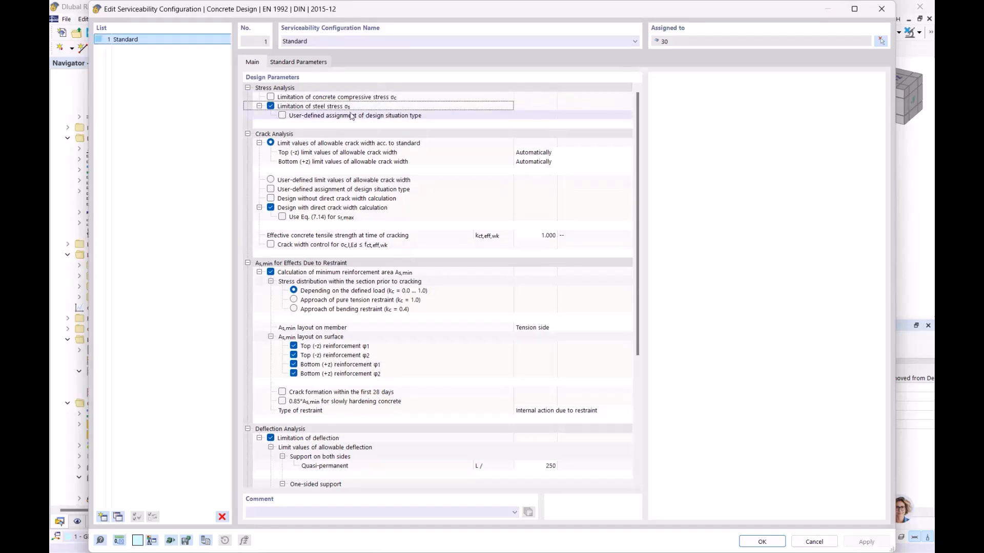
mouse_move(319, 106)
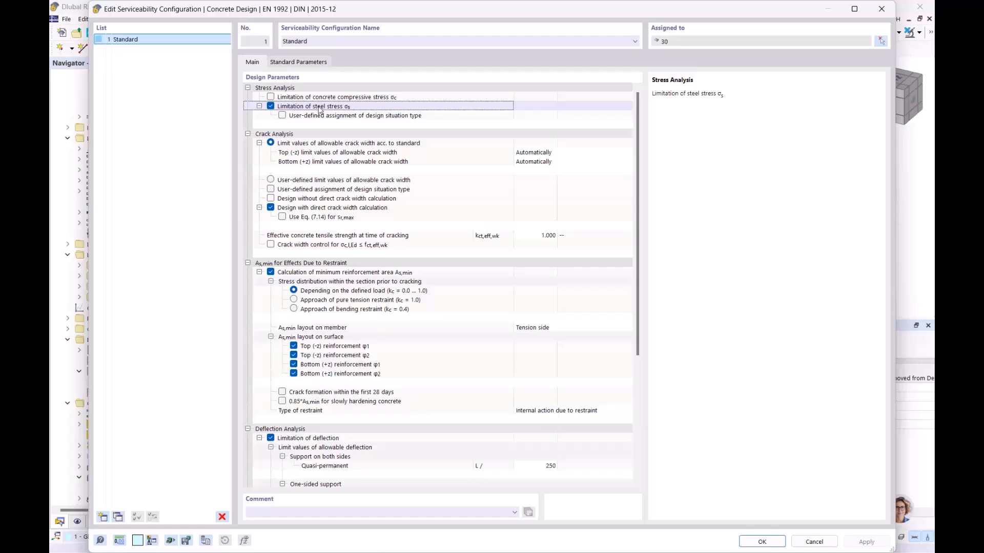
left_click(283, 116)
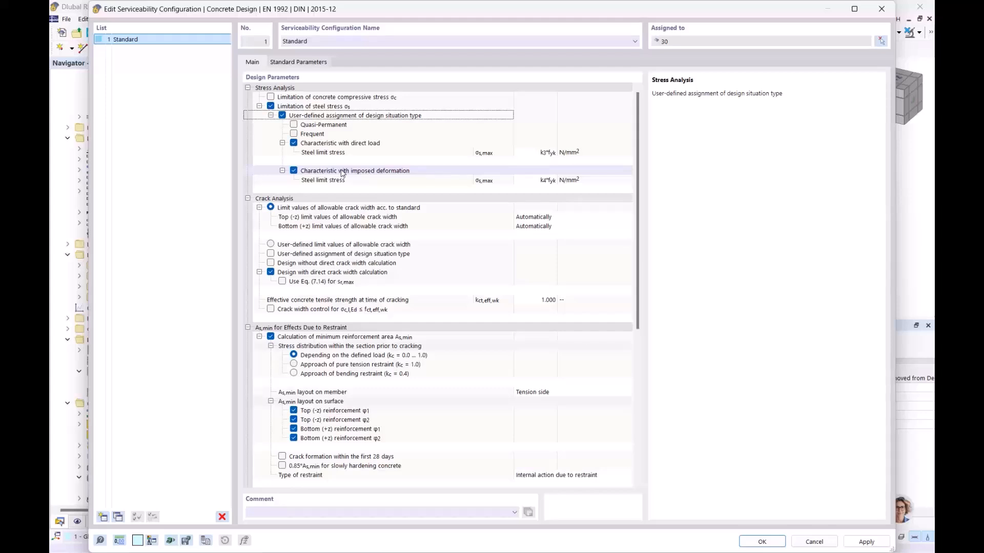
left_click(333, 125)
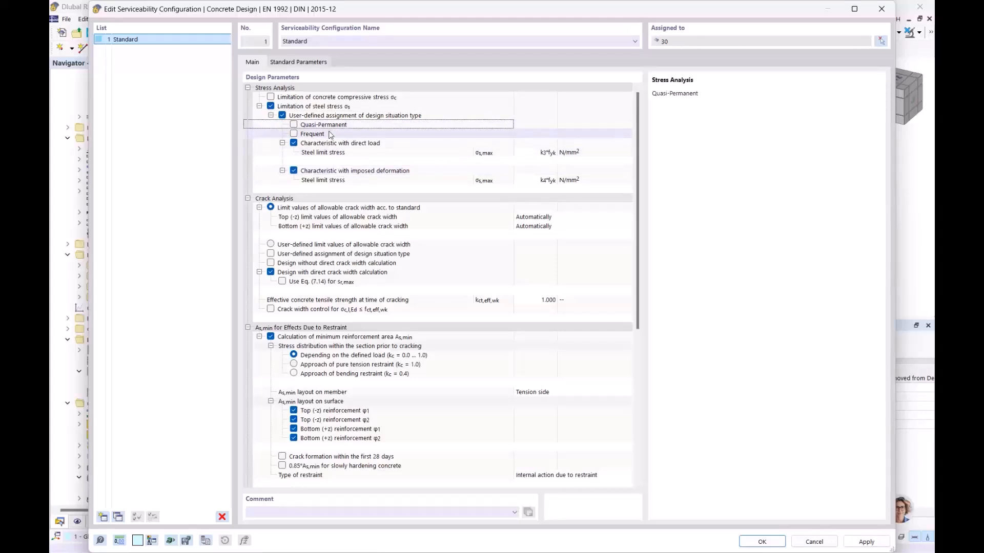
left_click(330, 135)
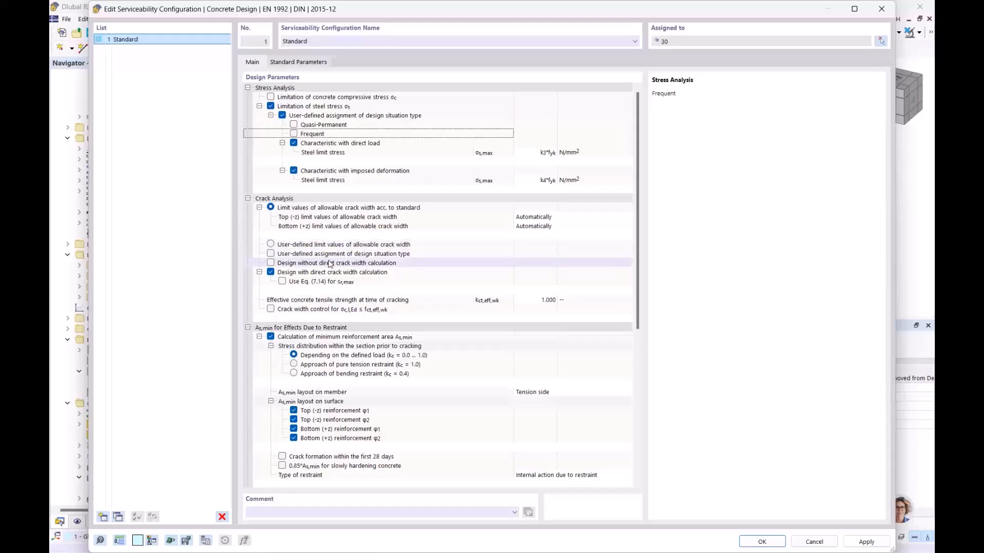
- Try user-defined design situations for crack and deflection analysis, then turn both back off
left_click(272, 256)
left_click(271, 255)
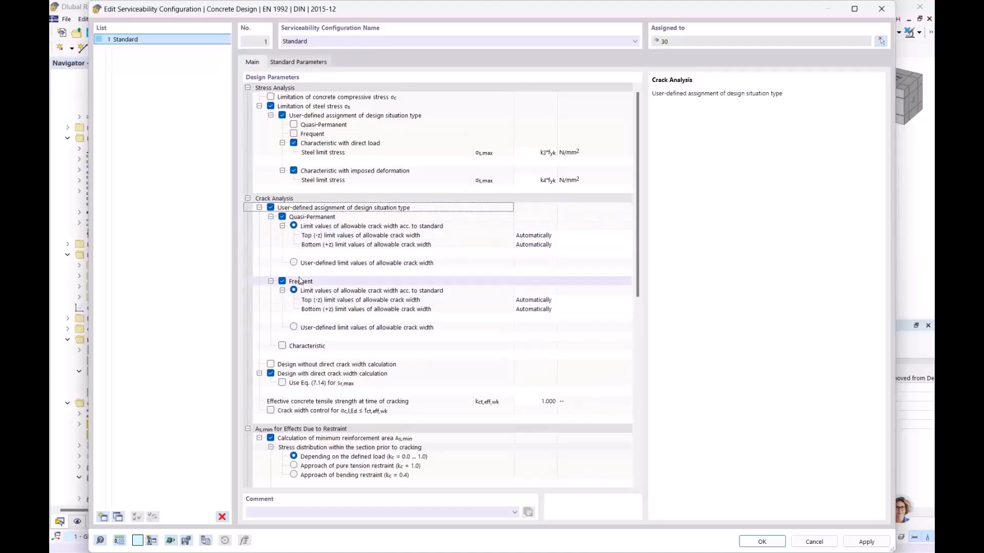
left_click(270, 208)
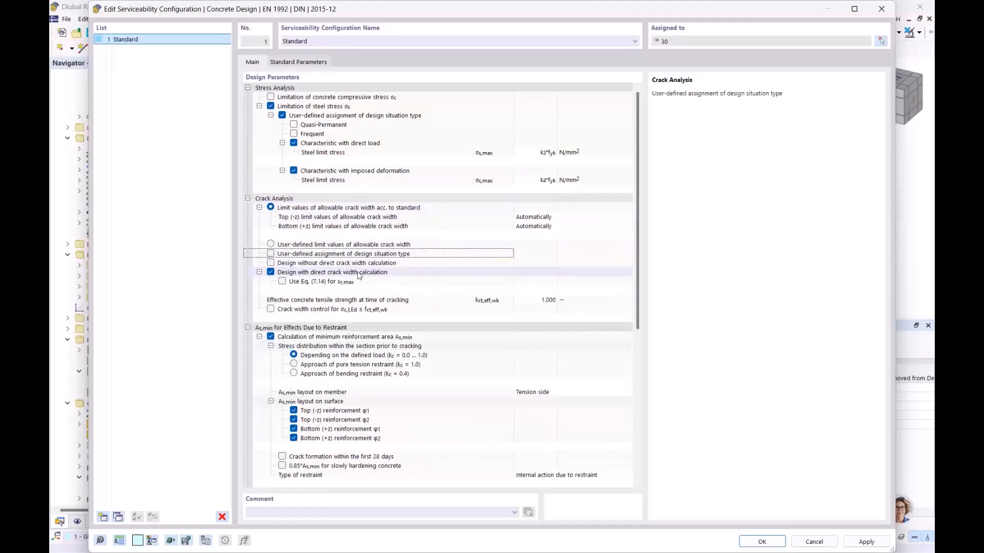
scroll(378, 250, "down", 3)
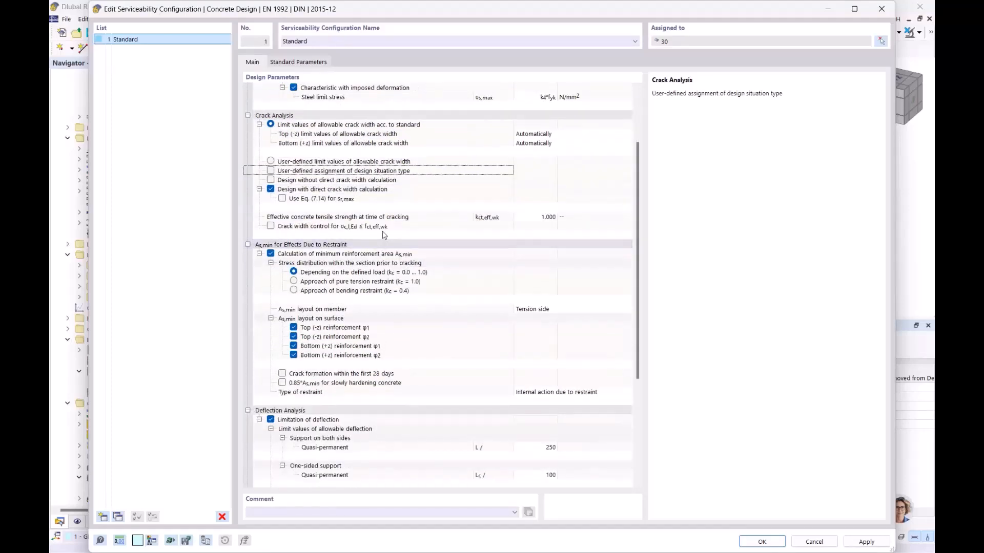
scroll(384, 235, "down", 4)
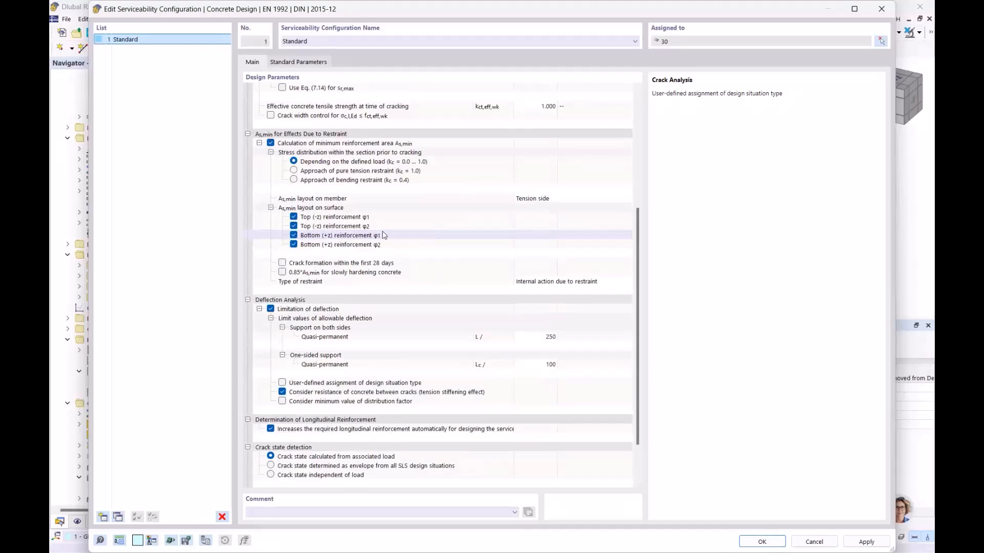
scroll(384, 234, "down", 1)
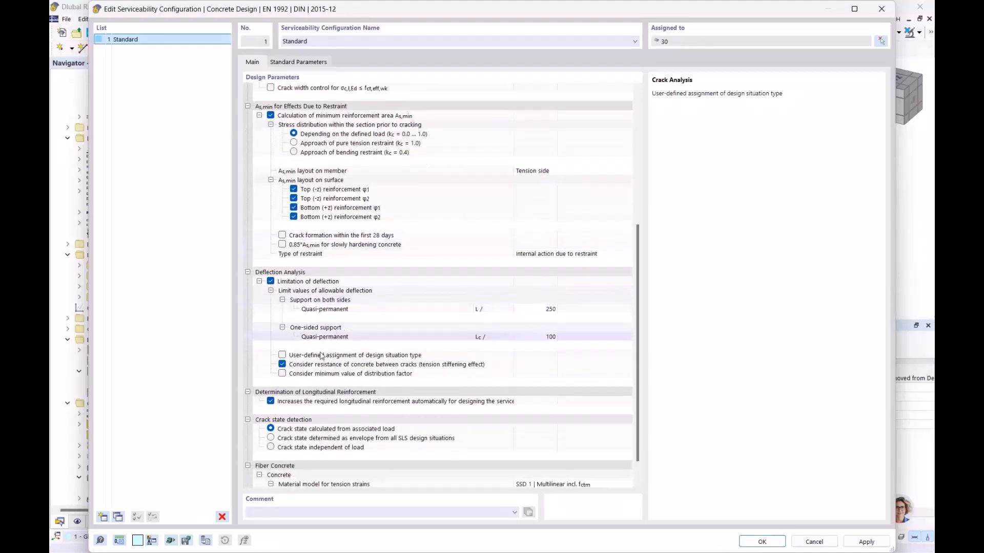
left_click(282, 355)
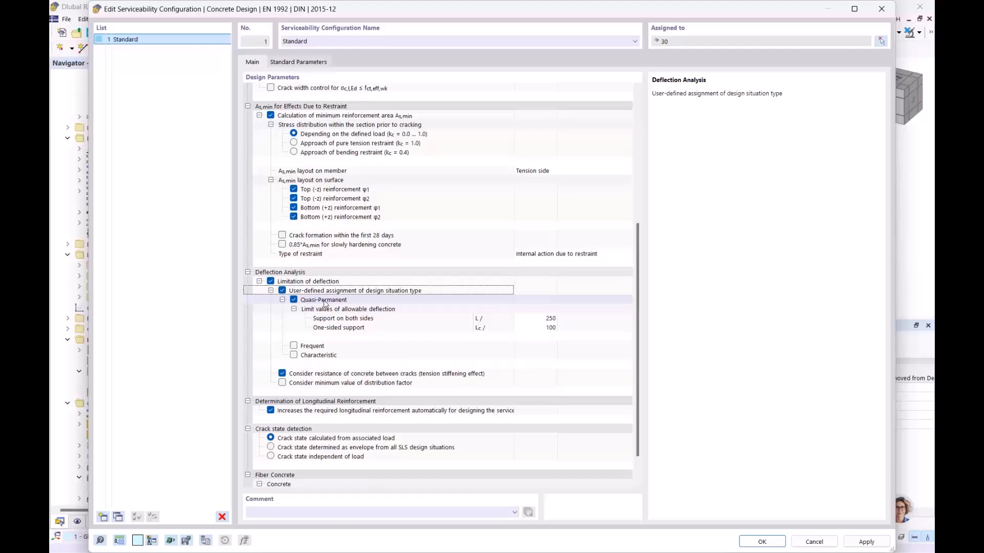
left_click(313, 349)
left_click(315, 356)
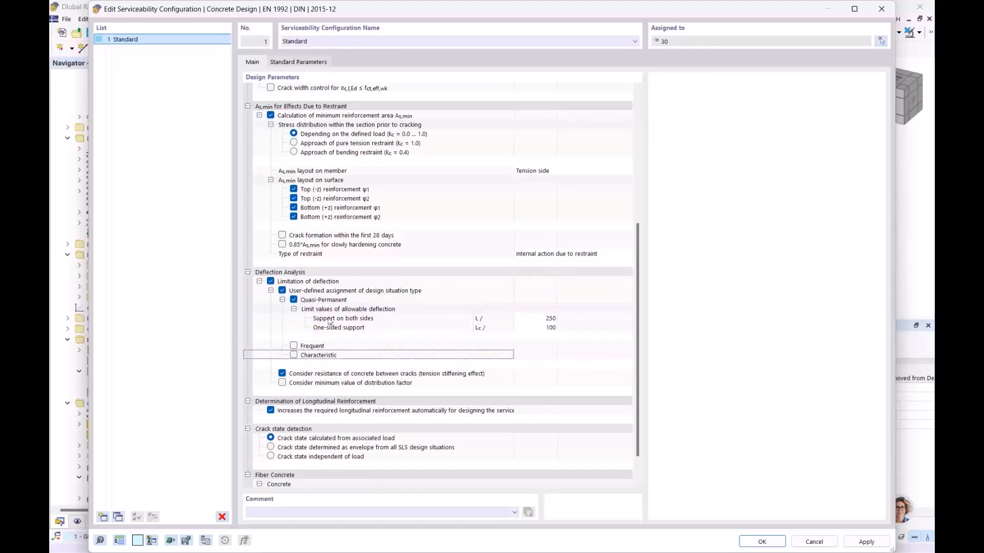
left_click(282, 291)
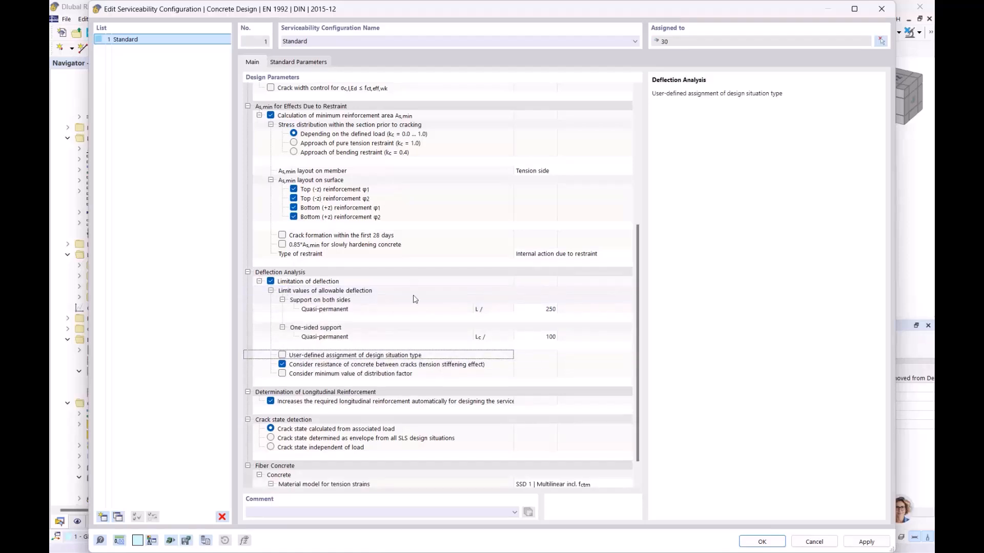
- Turn off user-defined steel stress design situations and confirm the configuration
scroll(410, 298, "down", 1)
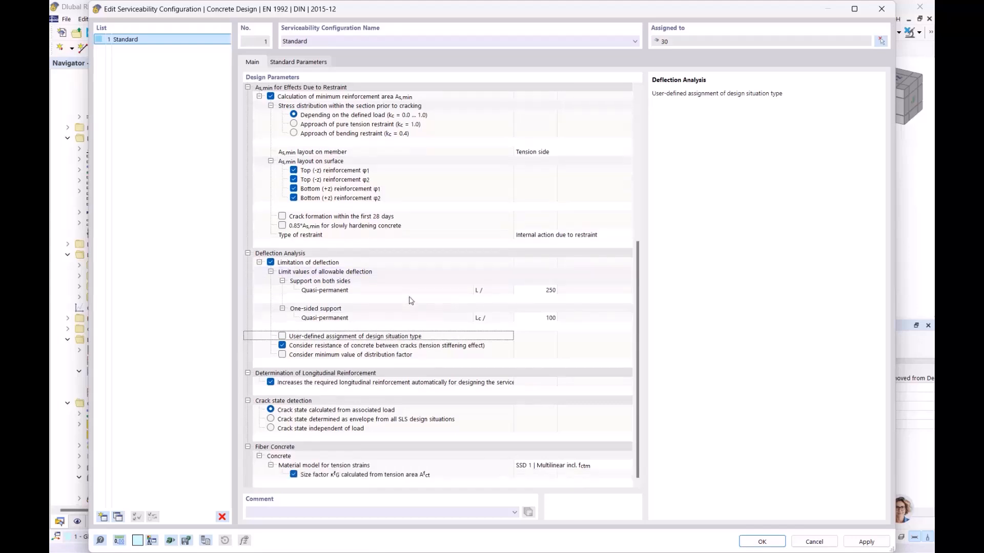
left_click(271, 383)
scroll(396, 362, "up", 3)
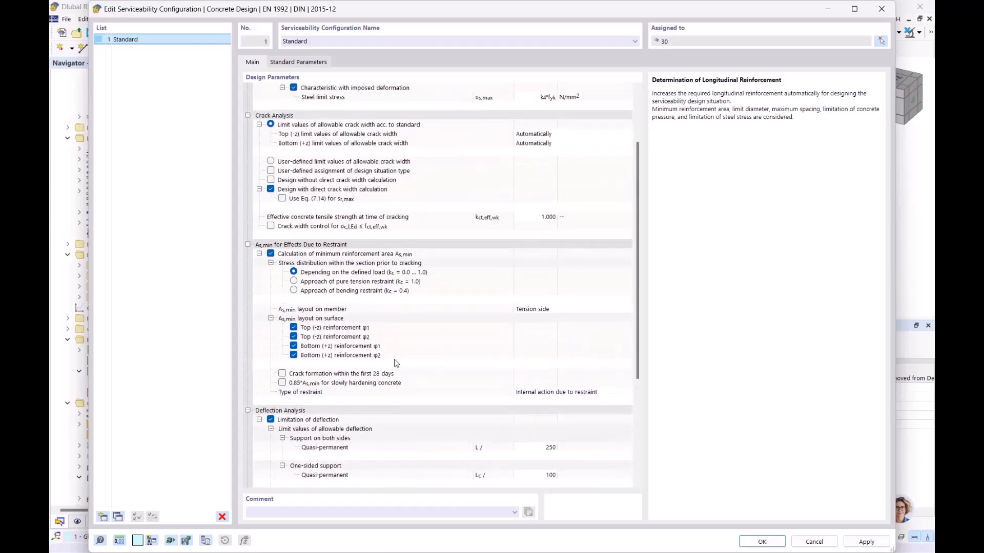
scroll(396, 363, "up", 3)
left_click(304, 108)
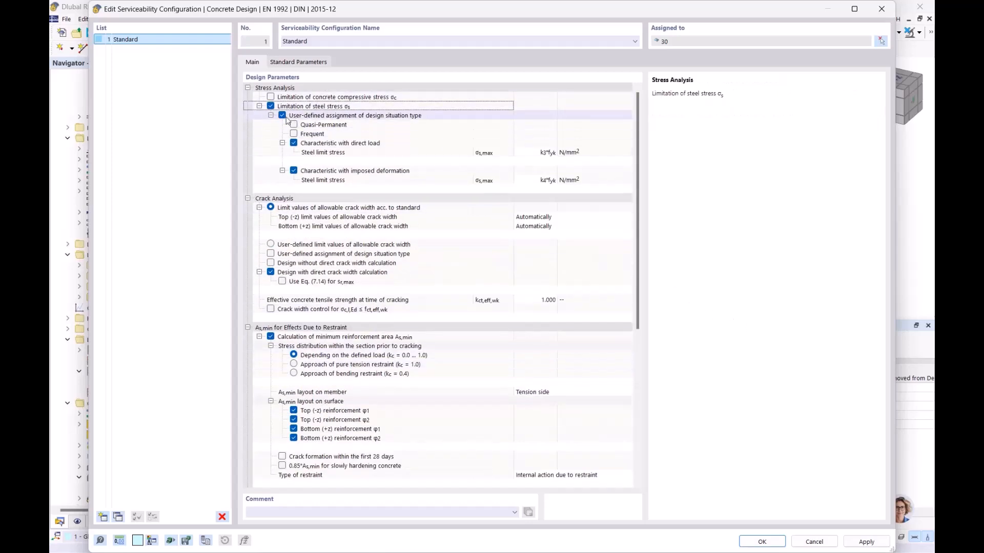
left_click(282, 116)
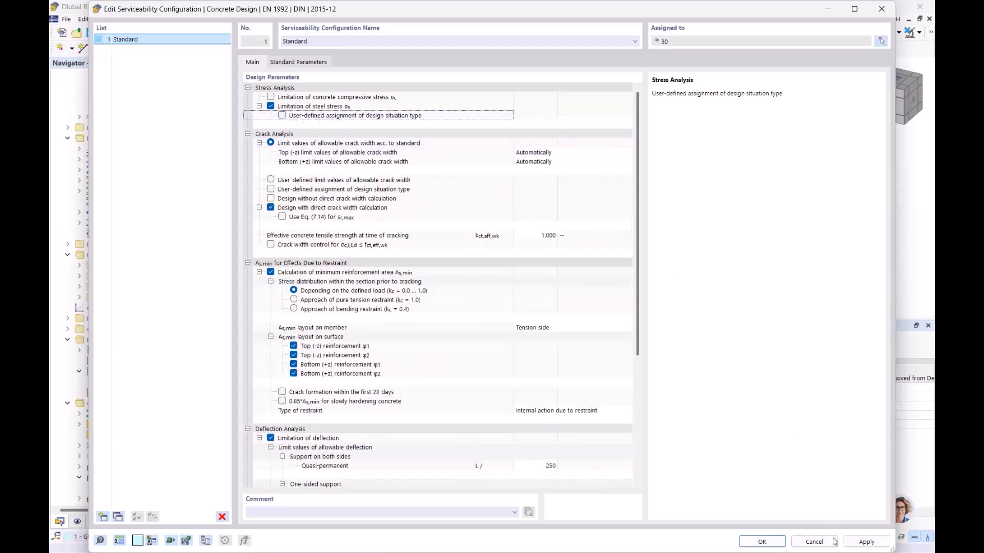
left_click(762, 542)
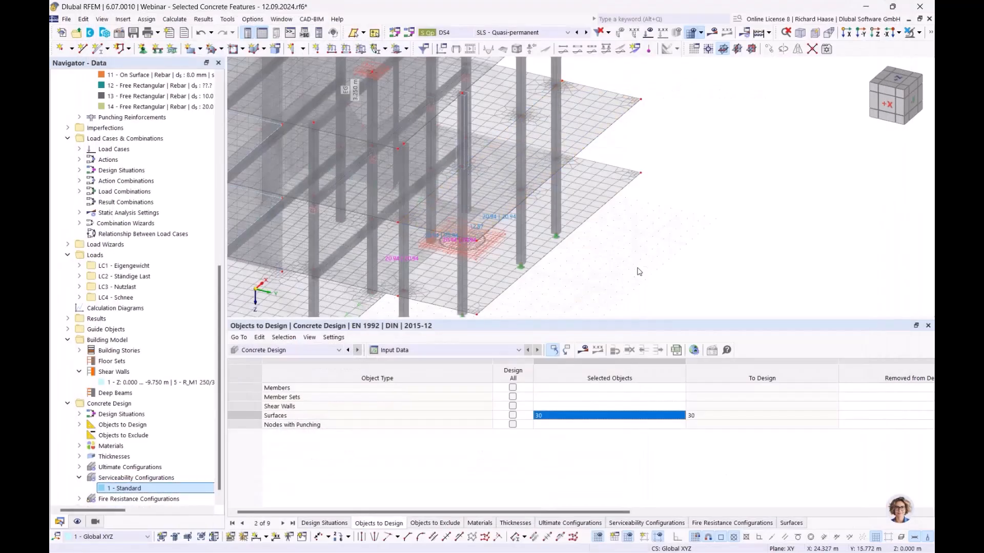
- Run the calculation, delete the mesh and all results, then cancel the recalculation
left_click(583, 349)
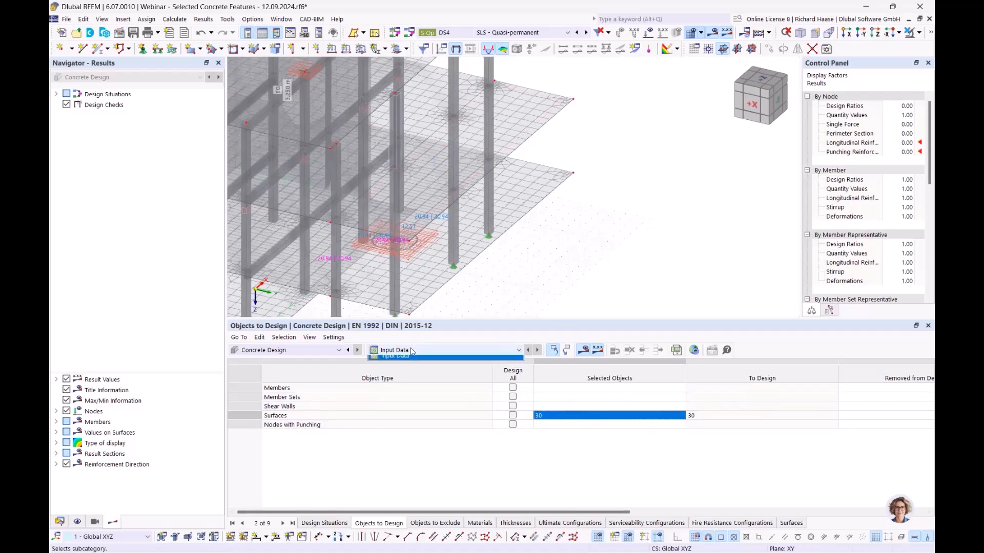
scroll(625, 264, "down", 2)
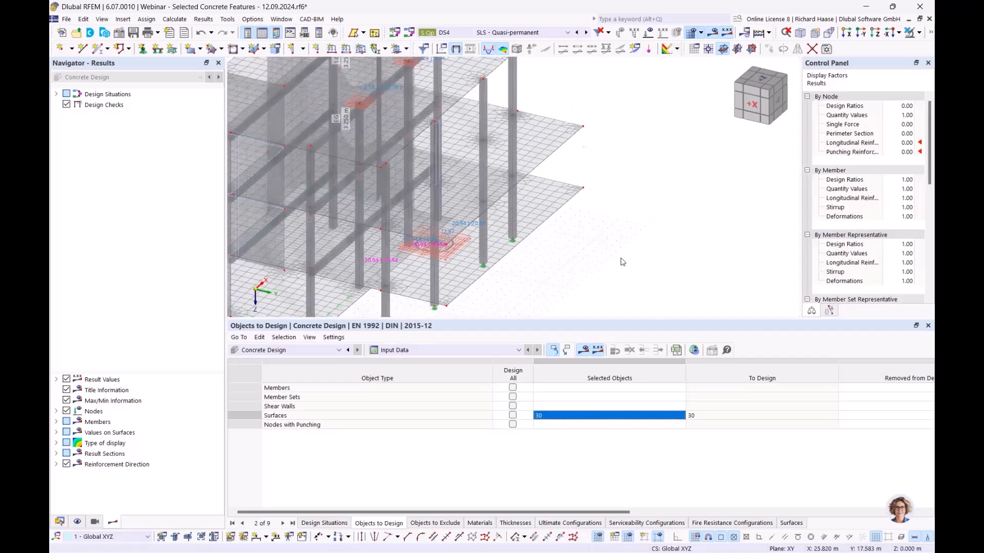
middle_click_drag(650, 259, 704, 265)
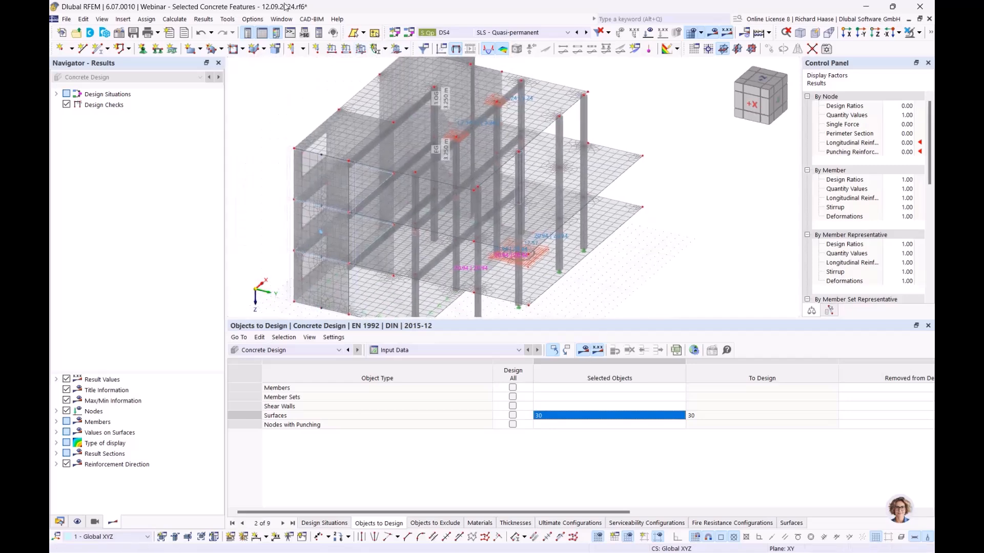
left_click(175, 19)
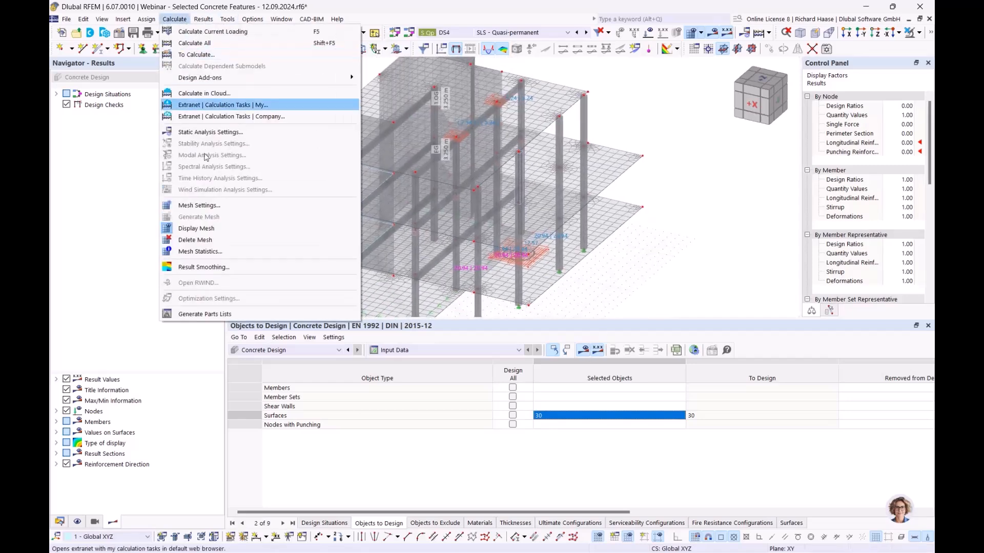
left_click(209, 241)
left_click(542, 332)
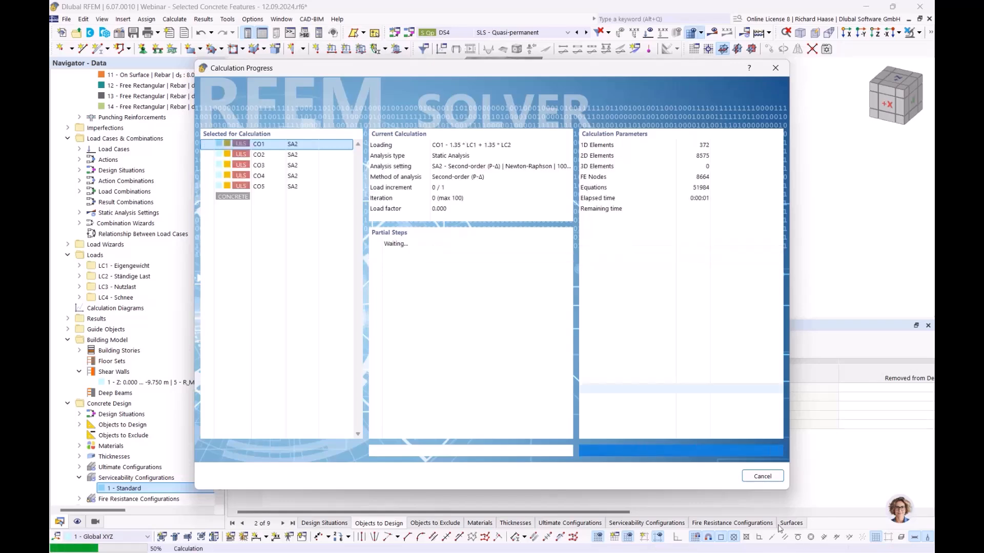
left_click(754, 478)
left_click(489, 331)
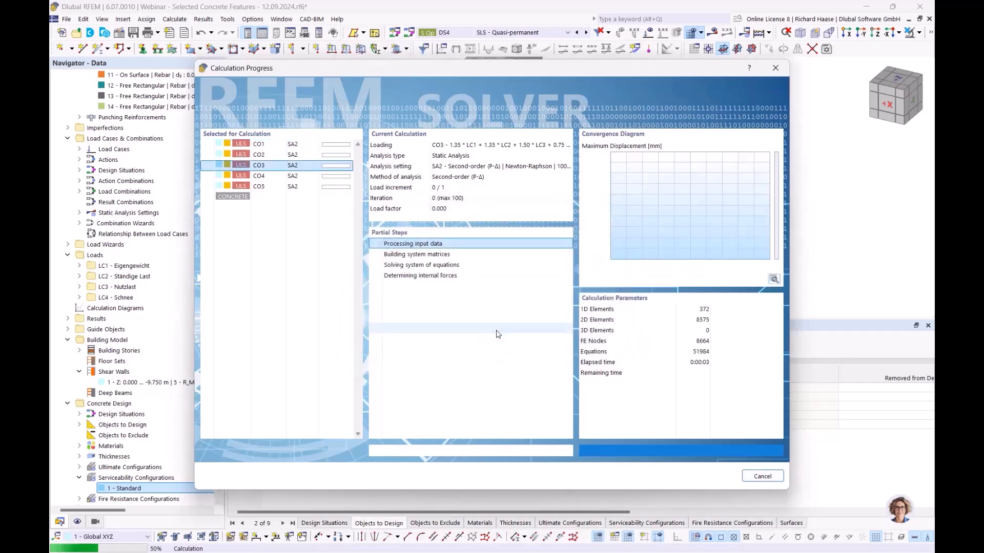
left_click(579, 329)
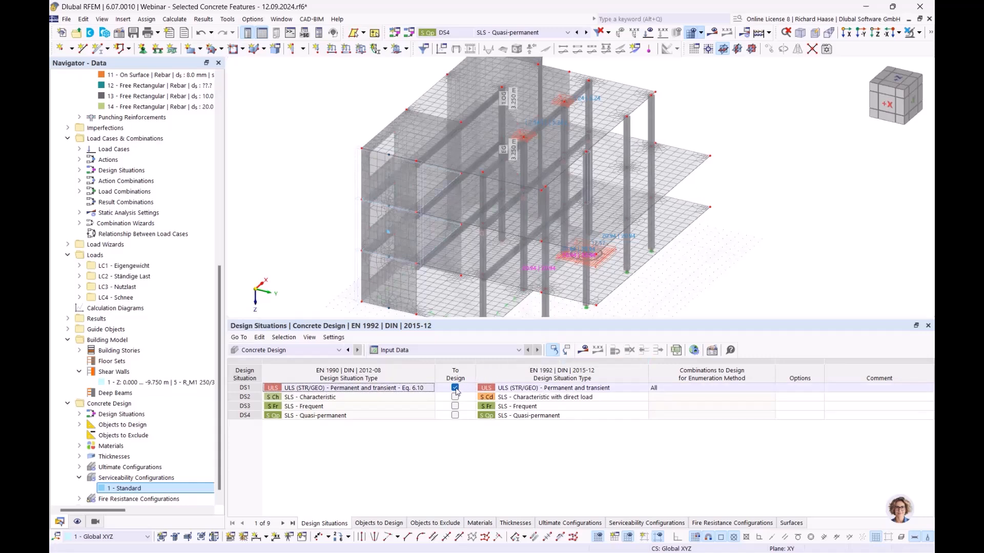
- Exclude DS1 from design, include DS2, DS3 and DS4, and recalculate
left_click(455, 388)
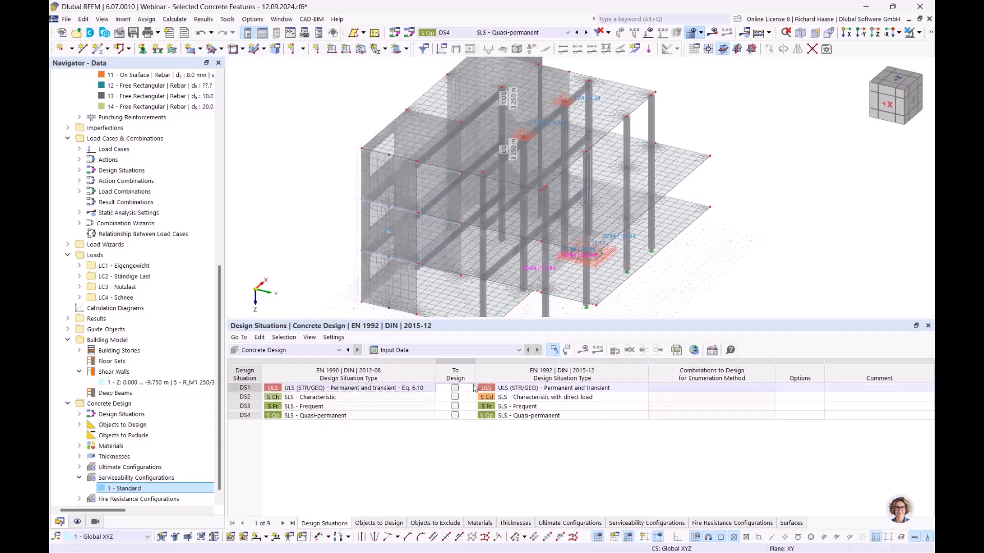
left_click(455, 397)
left_click(455, 406)
left_click(455, 415)
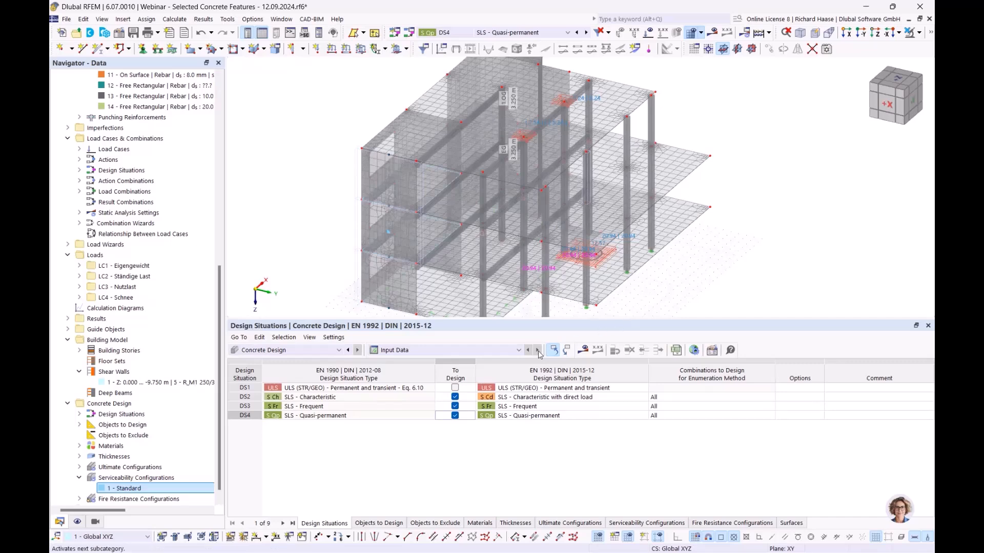
left_click(584, 350)
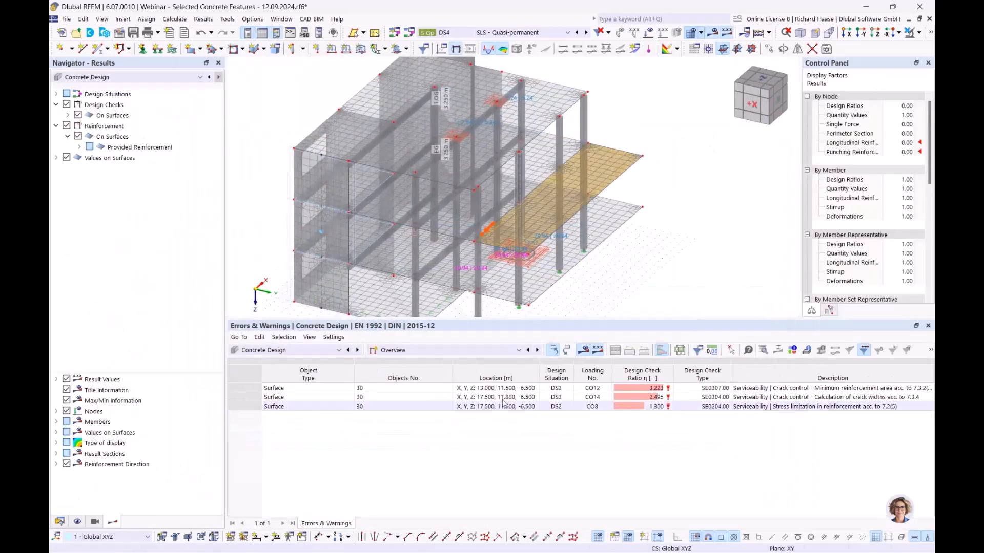
- Show Design Ratios on Surfaces and select the DS2 stress limitation row
left_click(432, 350)
left_click(432, 379)
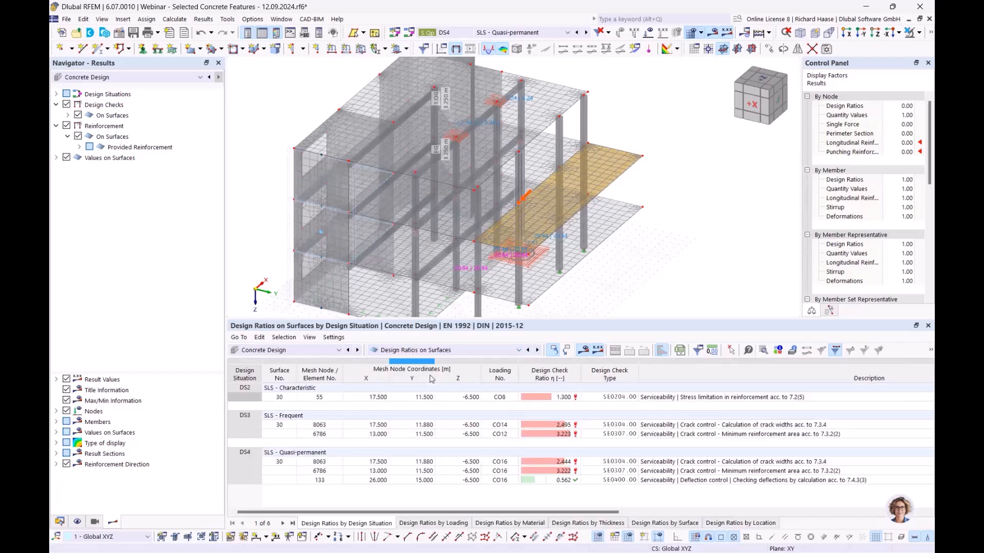
left_click(690, 399)
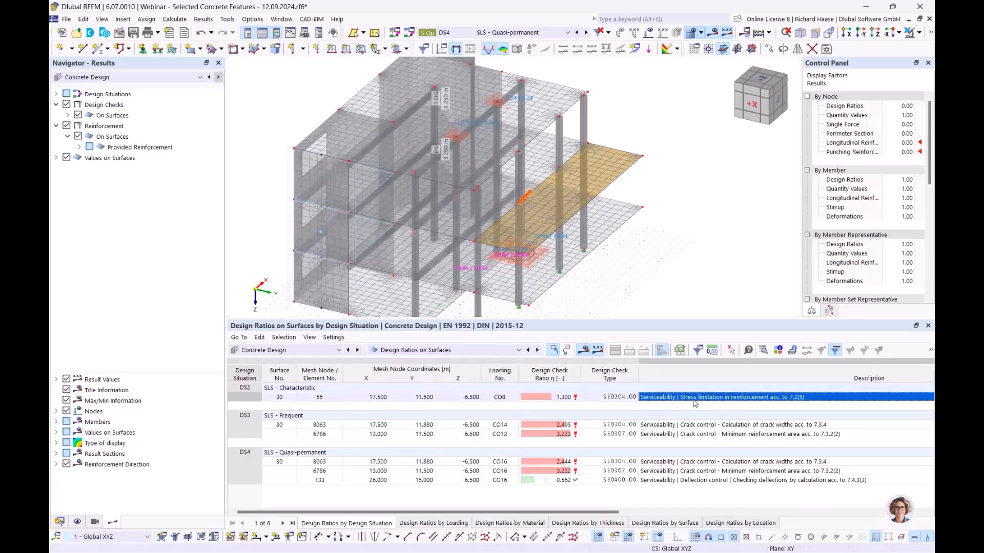
scroll(644, 249, "up", 4)
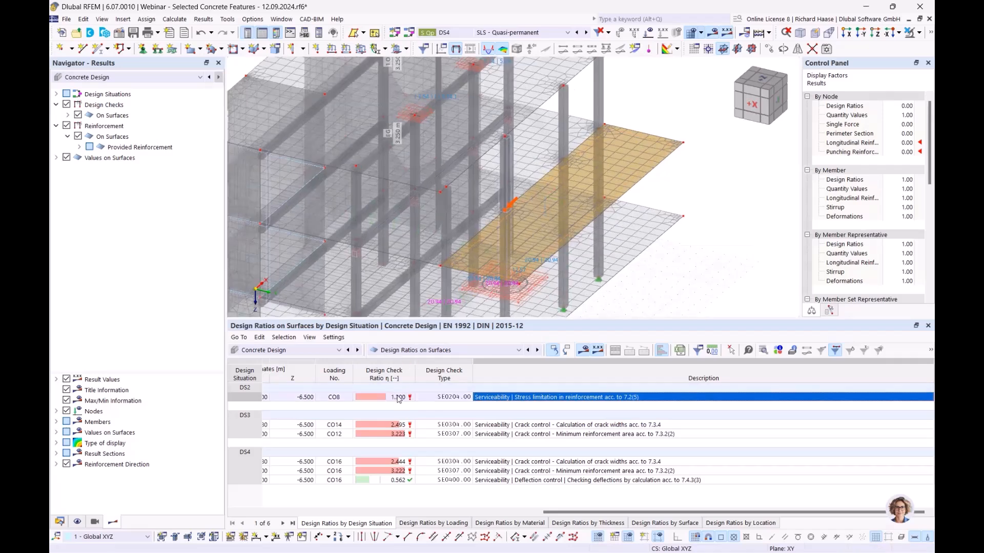
- Plot the provided top longitudinal reinforcement as,prov,1,-z (2.51 cm²/m), then show the Data tree
left_click(129, 148)
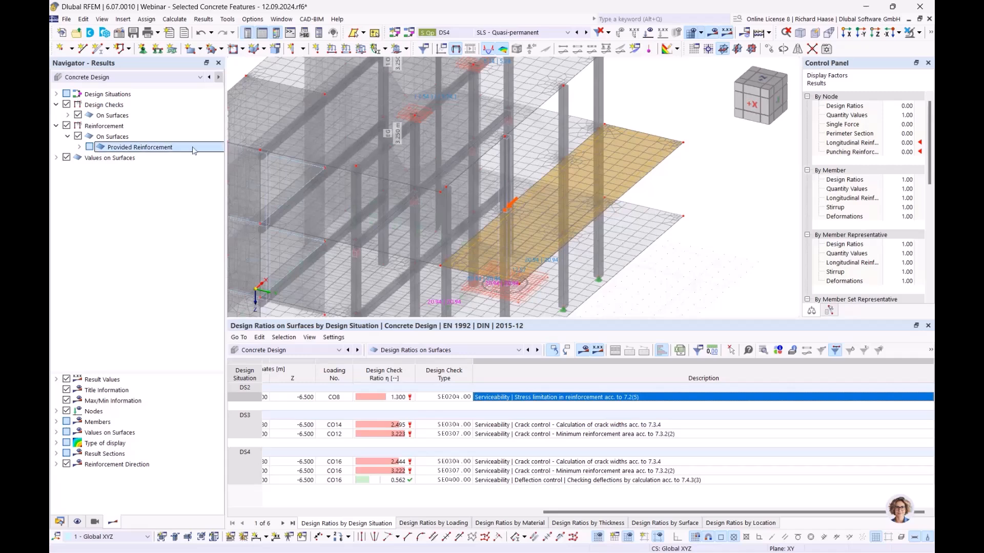
left_click(79, 147)
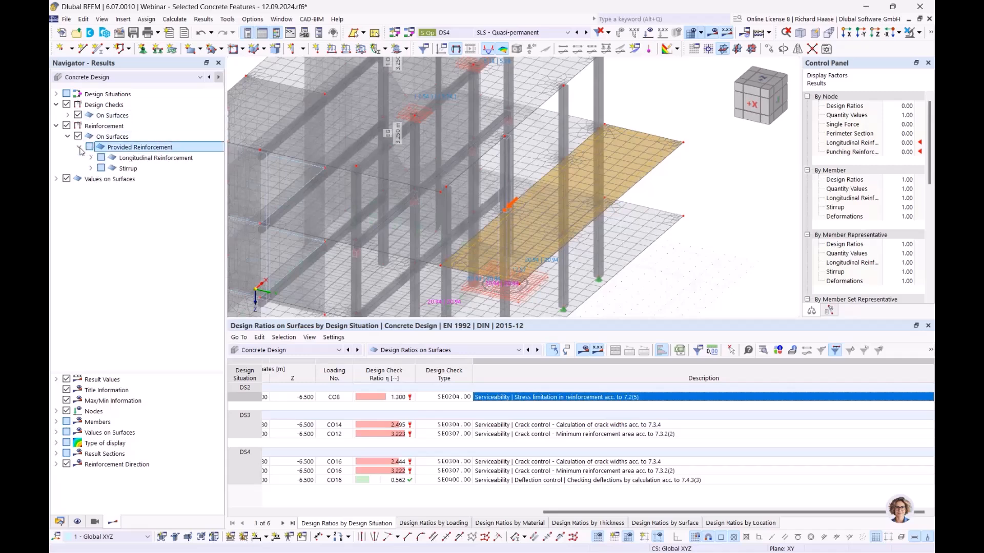
left_click(91, 158)
left_click(113, 168)
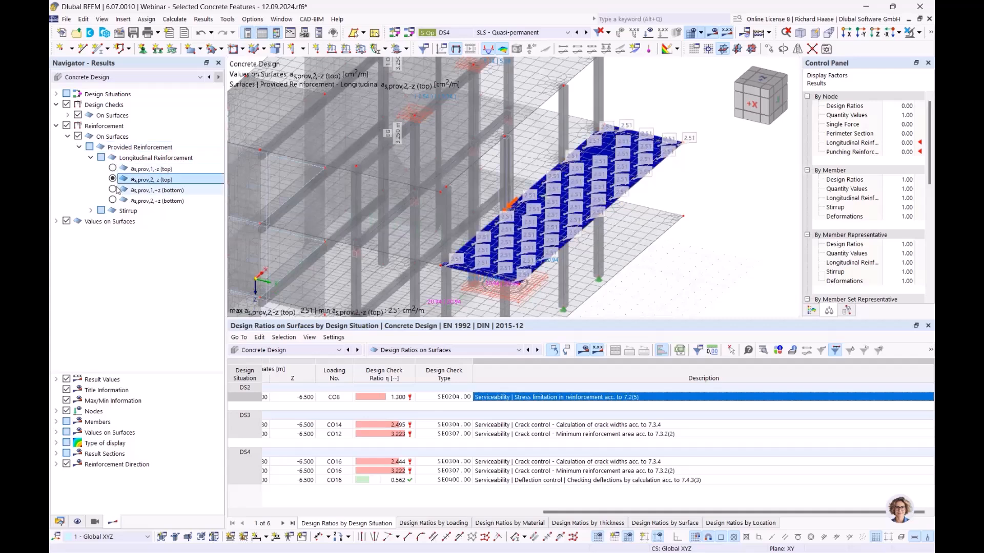
left_click(91, 158)
left_click(79, 147)
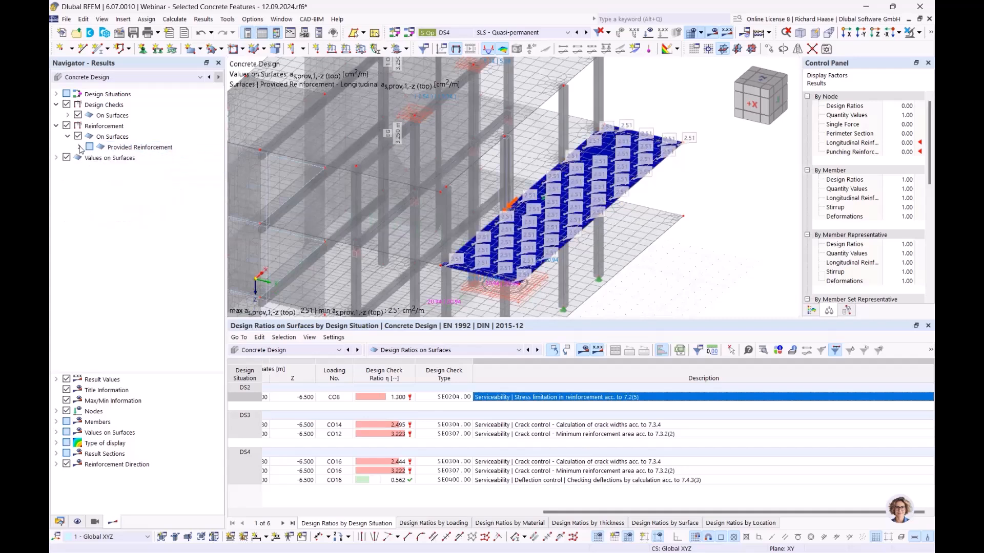
left_click(59, 522)
- Tick 'Increases the required longitudinal reinforcement automatically' in Standard and accept deleting Concrete Design results
double_click(141, 479)
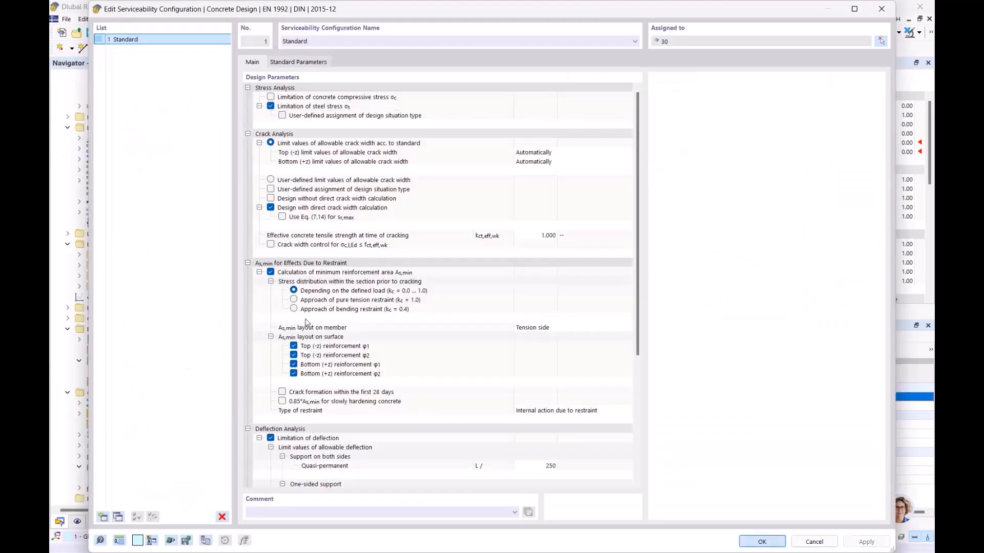
scroll(446, 271, "down", 5)
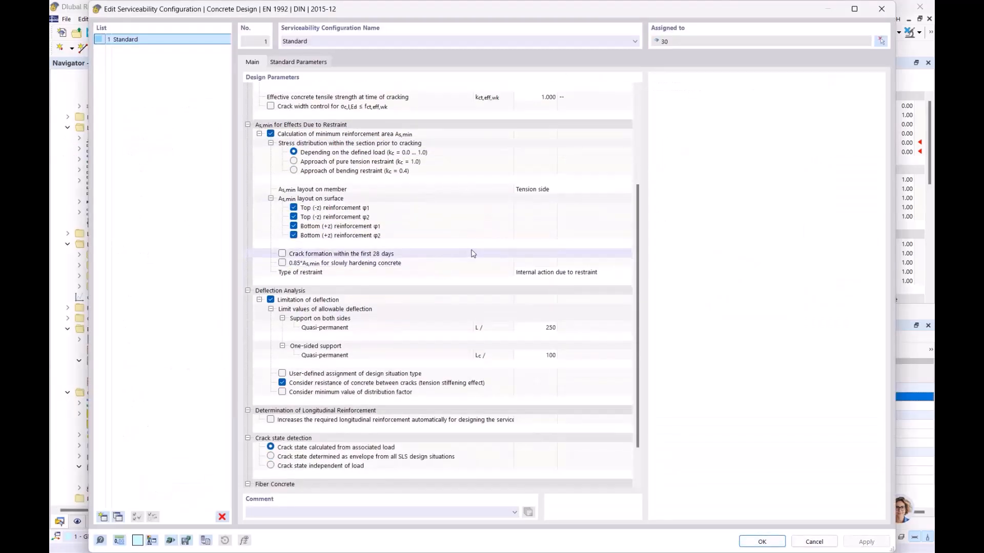
left_click(460, 420)
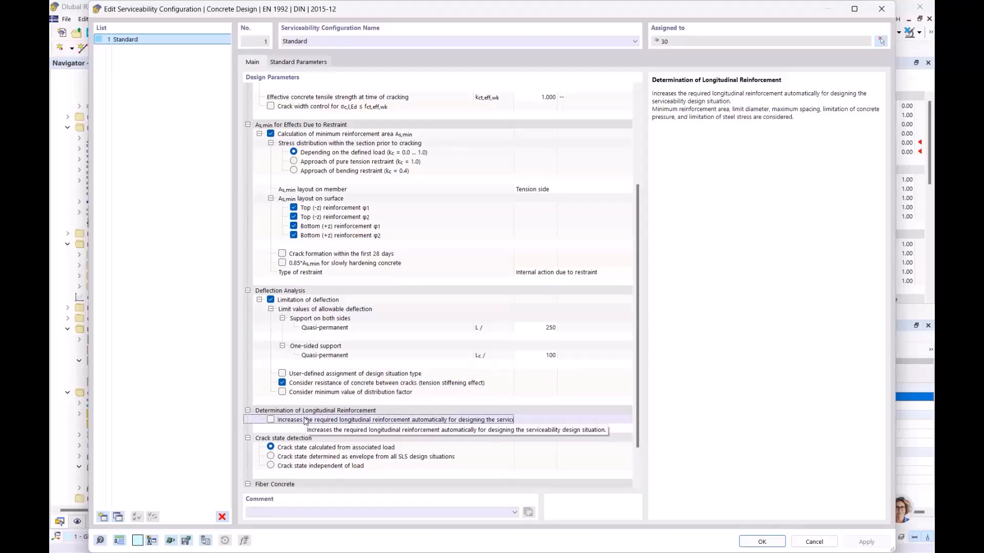
left_click(271, 420)
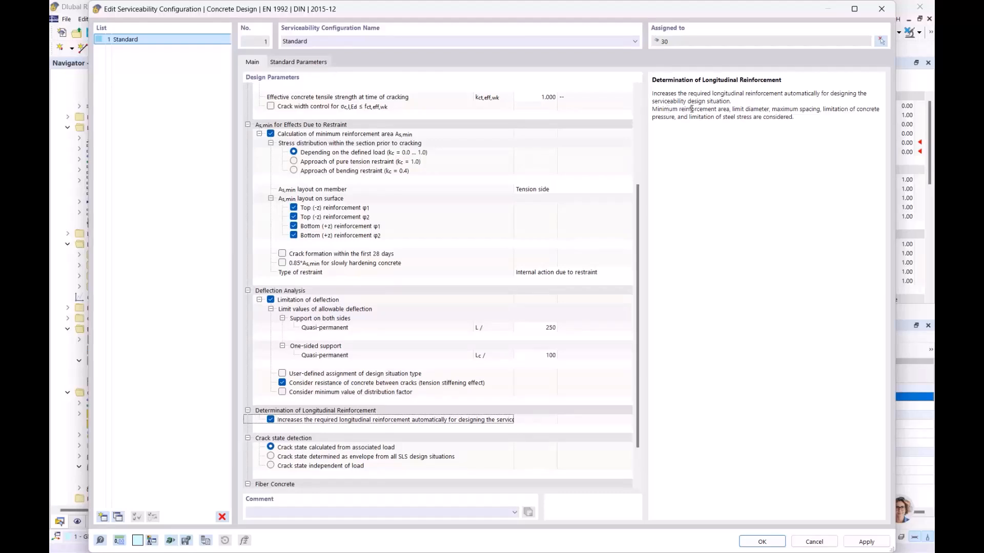
left_click_drag(669, 109, 748, 114)
left_click(841, 108)
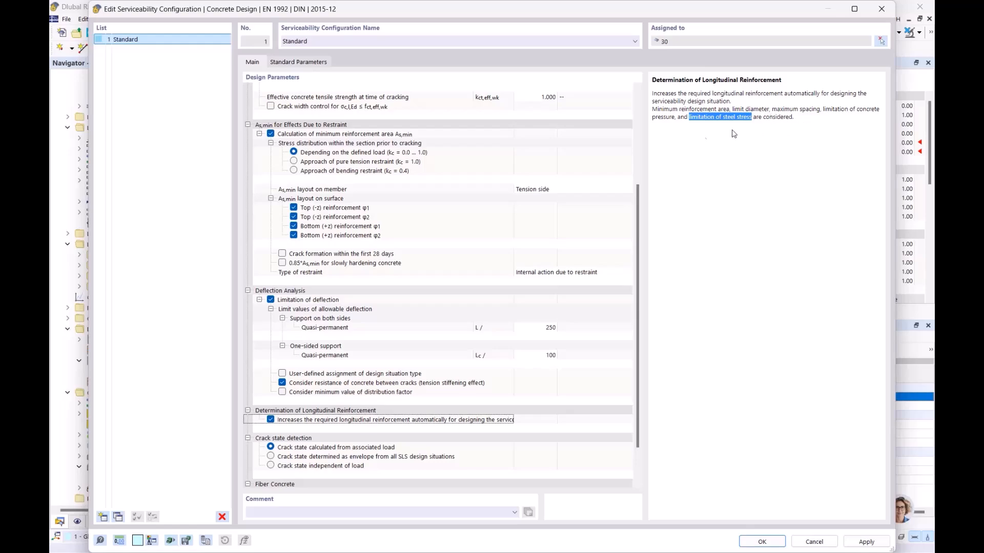
mouse_move(502, 11)
left_mouse_down()
mouse_move(633, 105)
mouse_move(528, 108)
mouse_move(528, 51)
mouse_move(533, 69)
mouse_move(498, 51)
mouse_move(494, 25)
left_mouse_up()
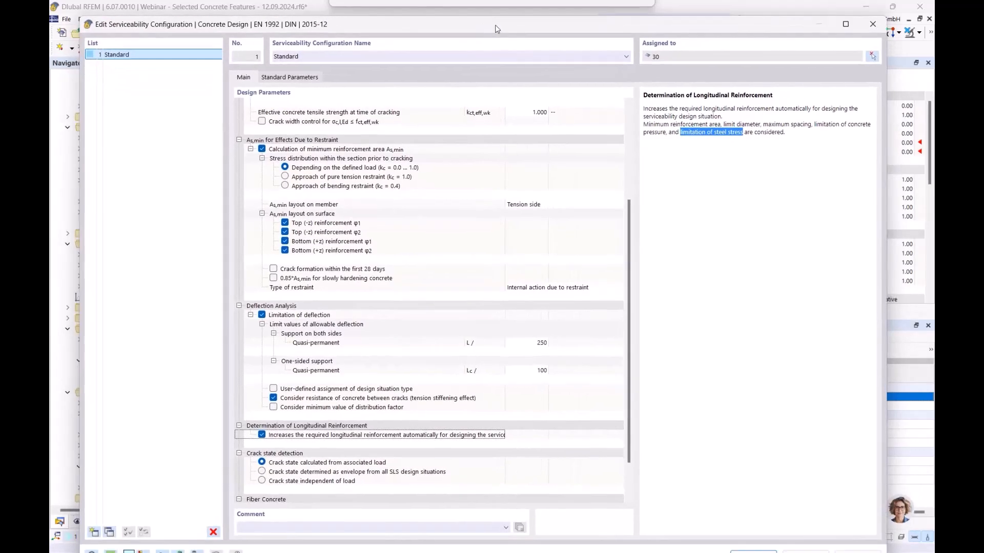
left_click_drag(722, 32, 724, 23)
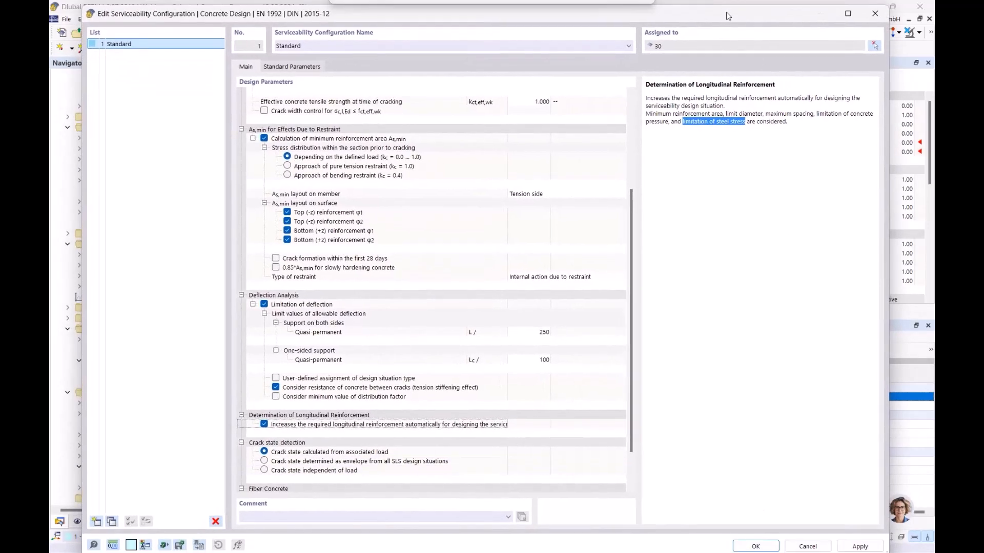
left_click(757, 545)
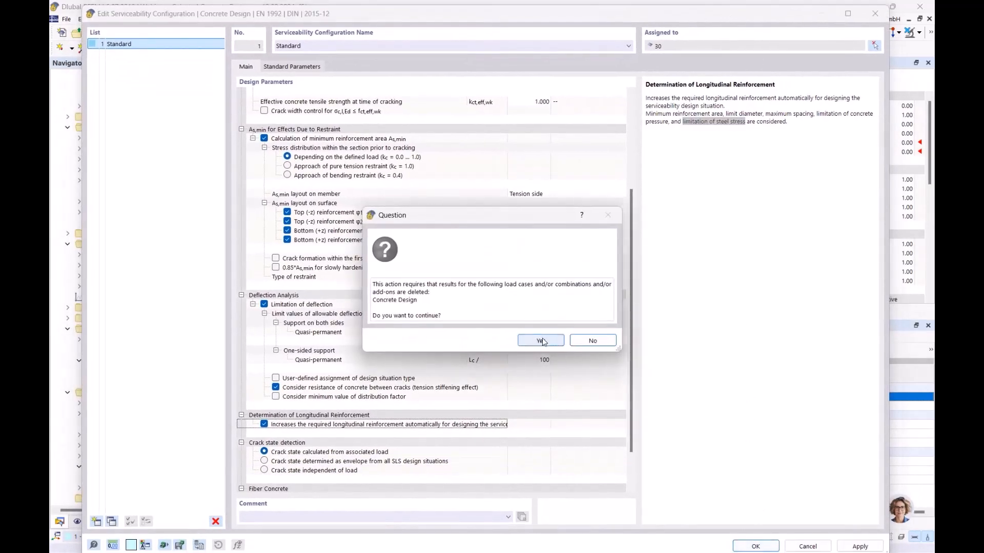
left_click(539, 339)
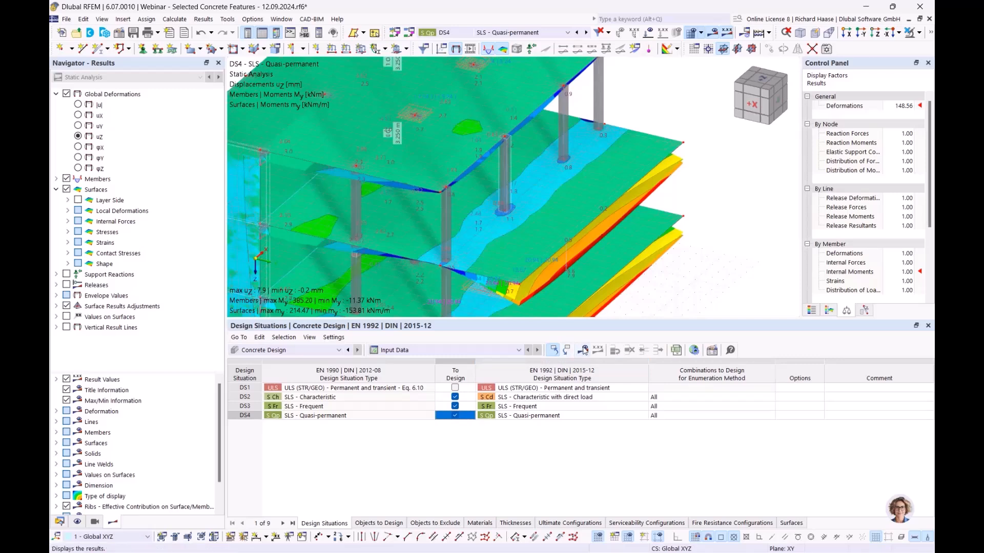
- Recalculate and confirm the DS2 stress limitation ratio is now 0.990 in Design Ratios on Surfaces
left_click(584, 351)
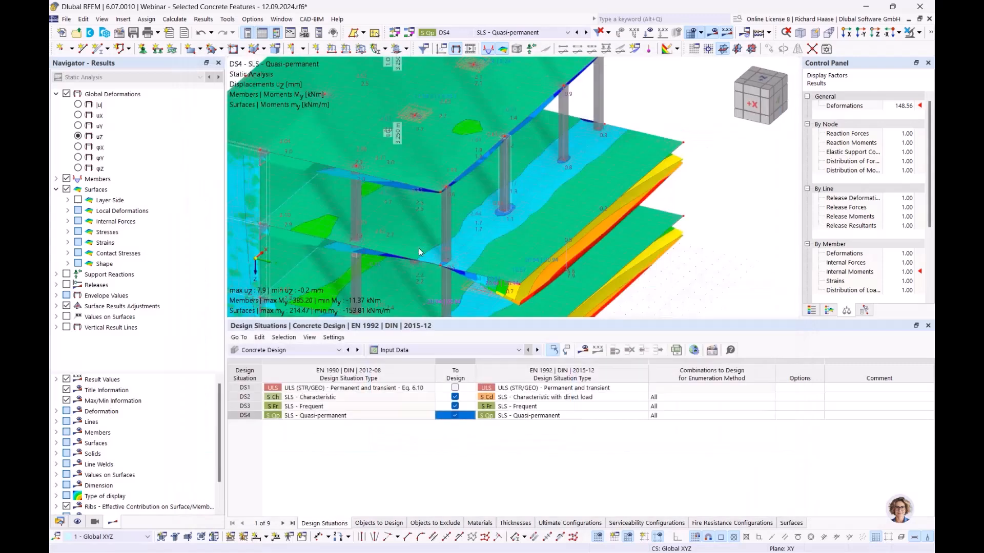
left_click(422, 350)
left_click(421, 379)
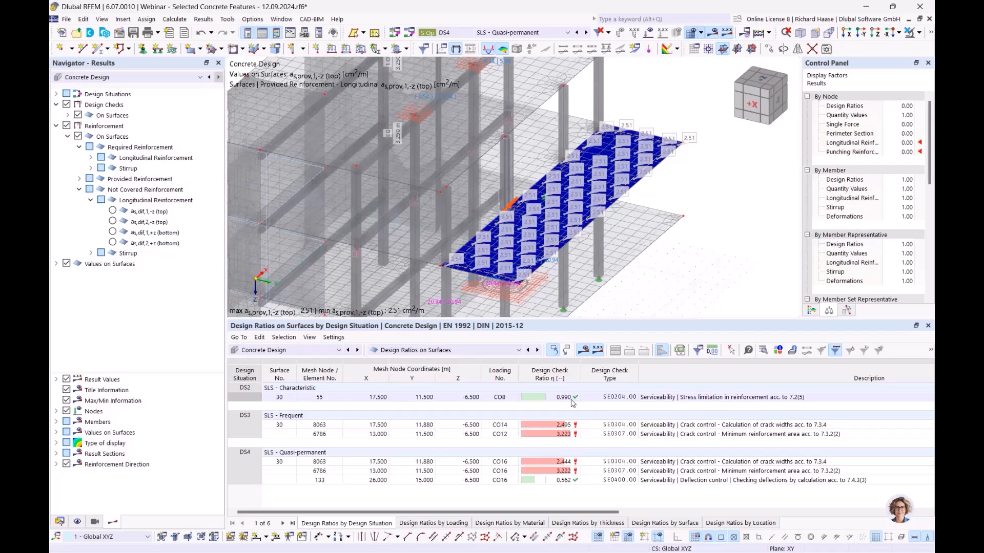
left_click(661, 400)
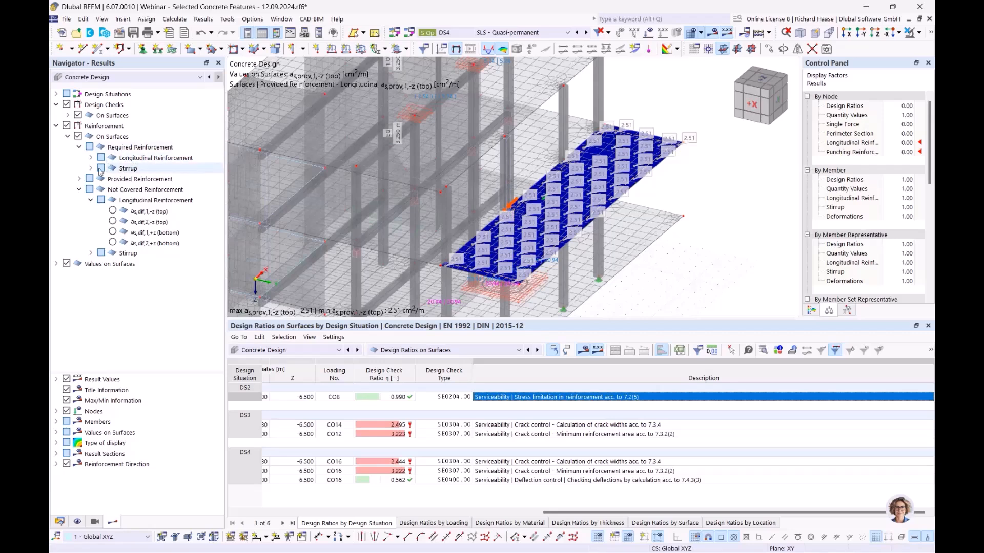
left_click(79, 189)
left_click(147, 180)
left_click(80, 147)
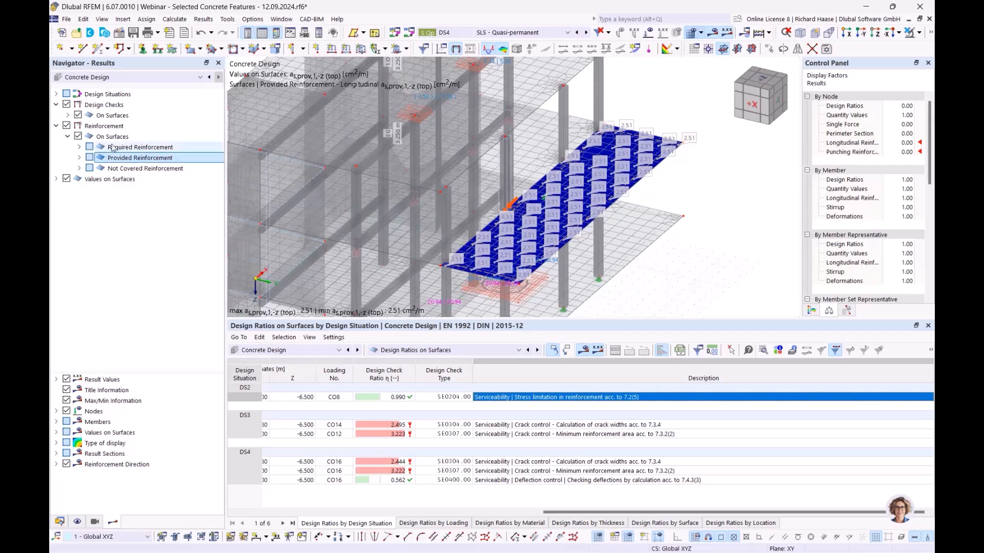
- Browse the reinforcement result categories and inspect the DS2 design check ratio of 0.990
left_click(139, 148)
left_click(137, 170)
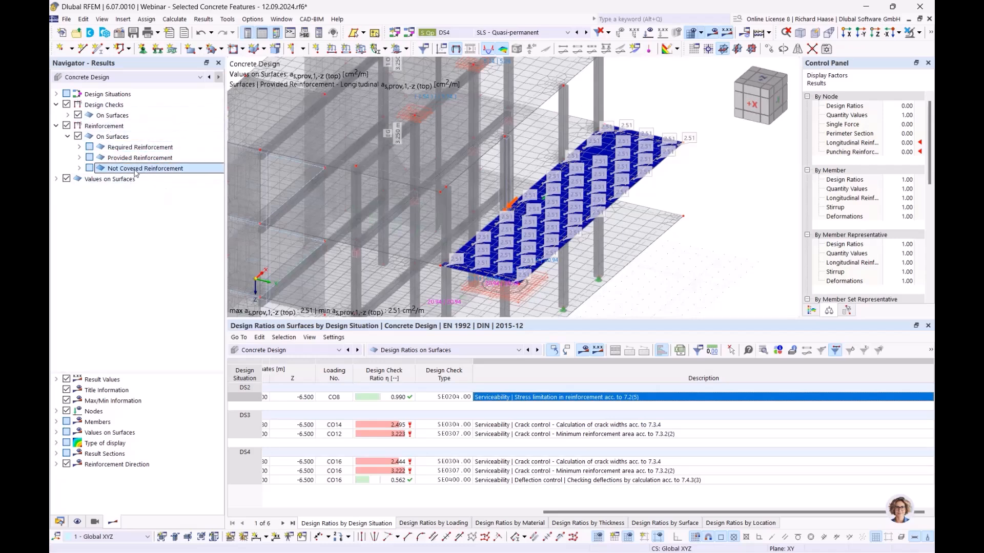
left_click(394, 397)
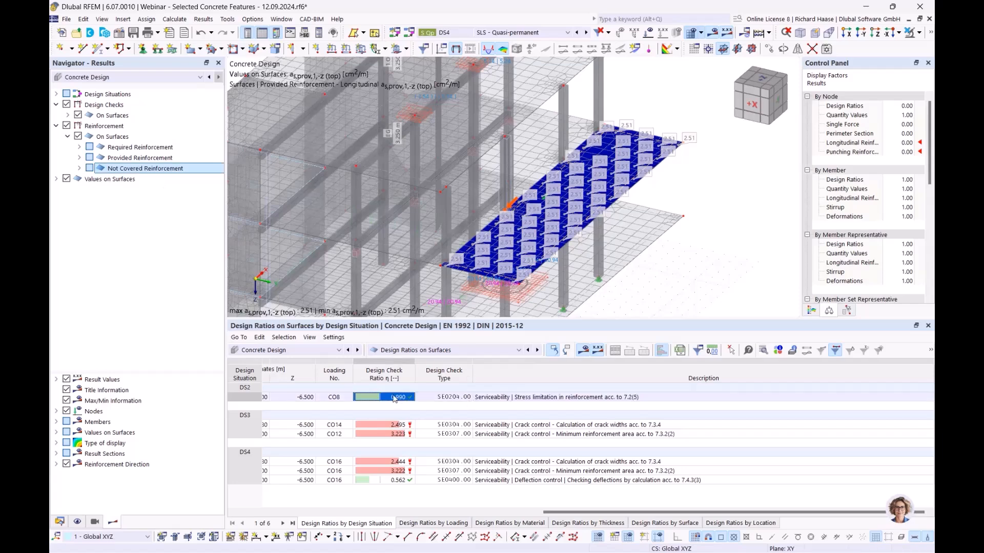
left_click(529, 399)
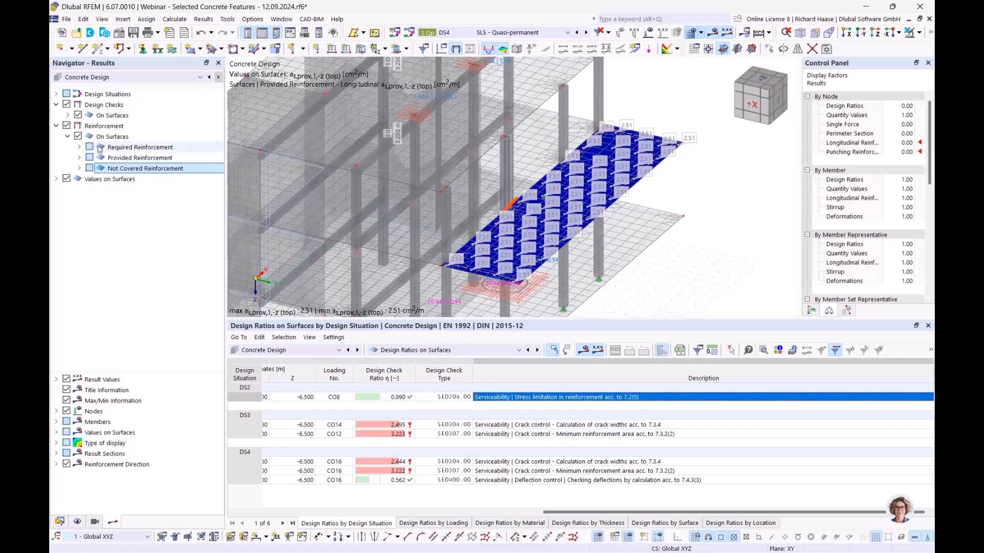
- Plot the not-covered top longitudinal reinforcement as,dif,1,-z on the slab, peaking at 5.59 cm²/m
left_click(79, 147)
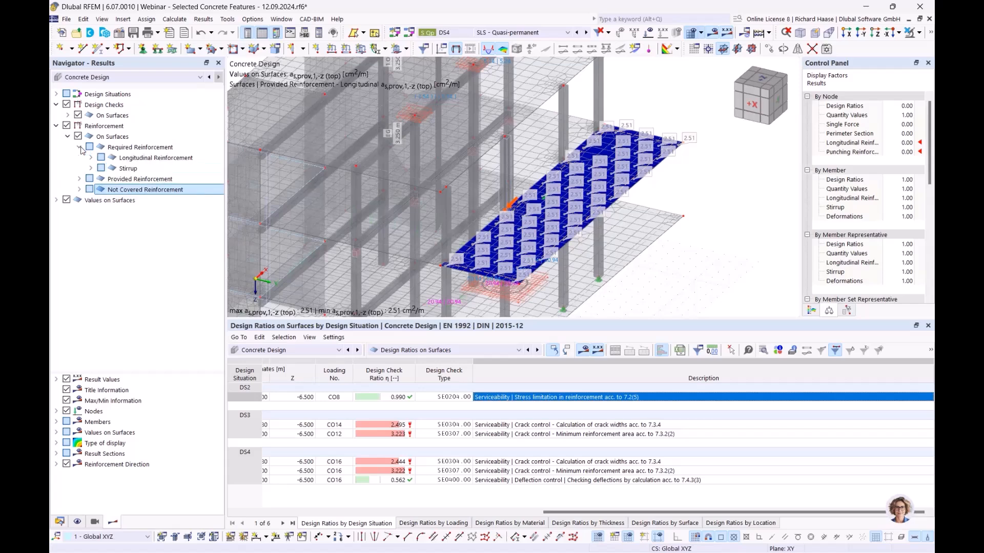
left_click(90, 158)
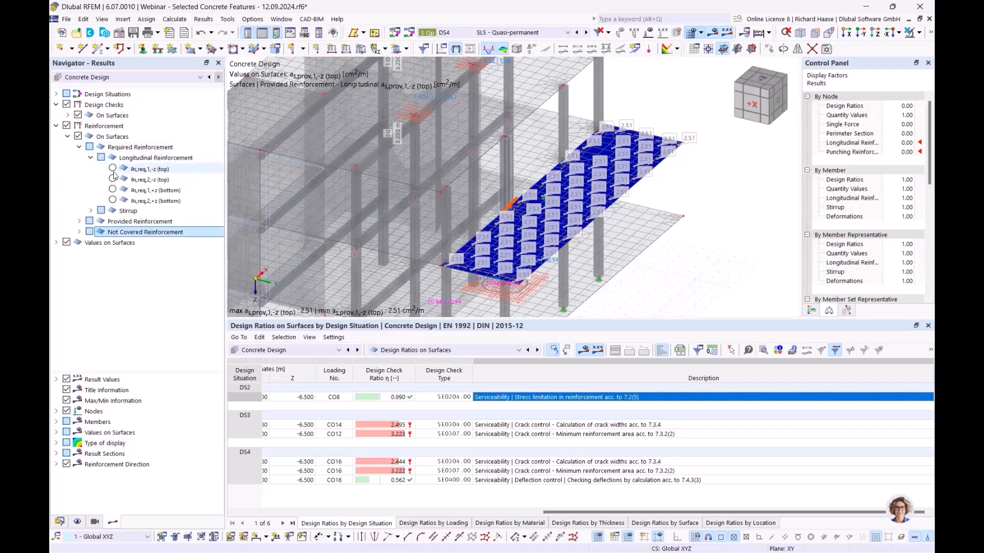
left_click(79, 147)
left_click(79, 169)
left_click(90, 179)
left_click(113, 190)
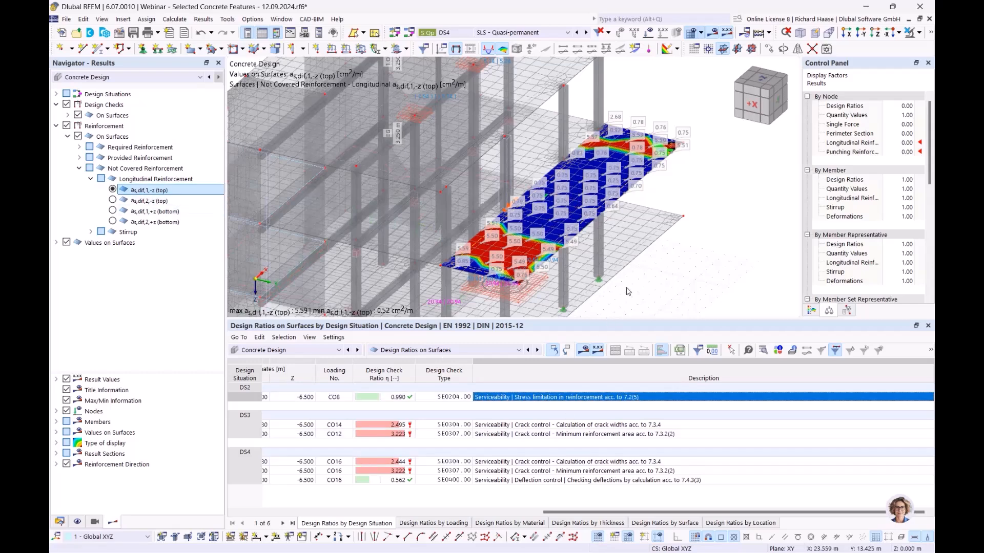
middle_click_drag(684, 234, 664, 240, "ctrl")
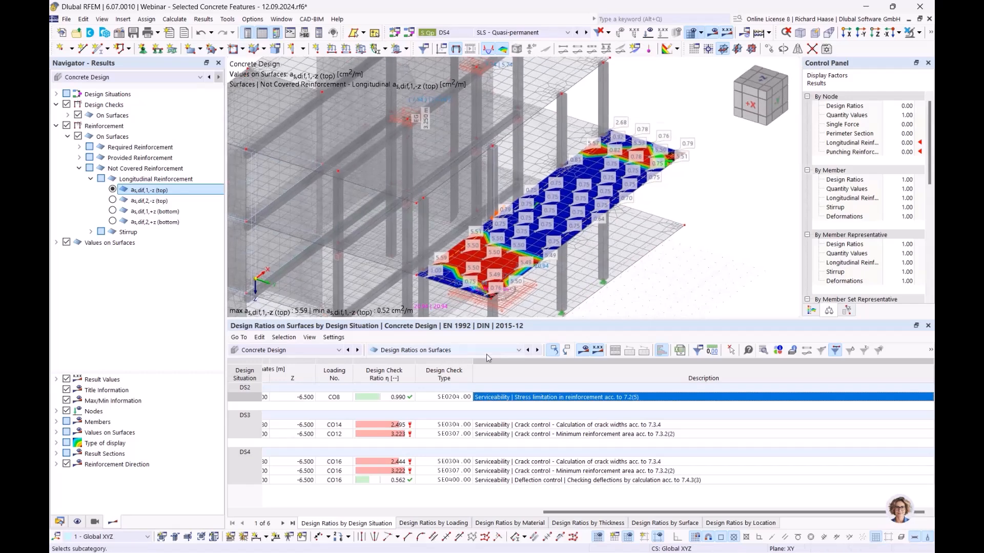
left_click(485, 352)
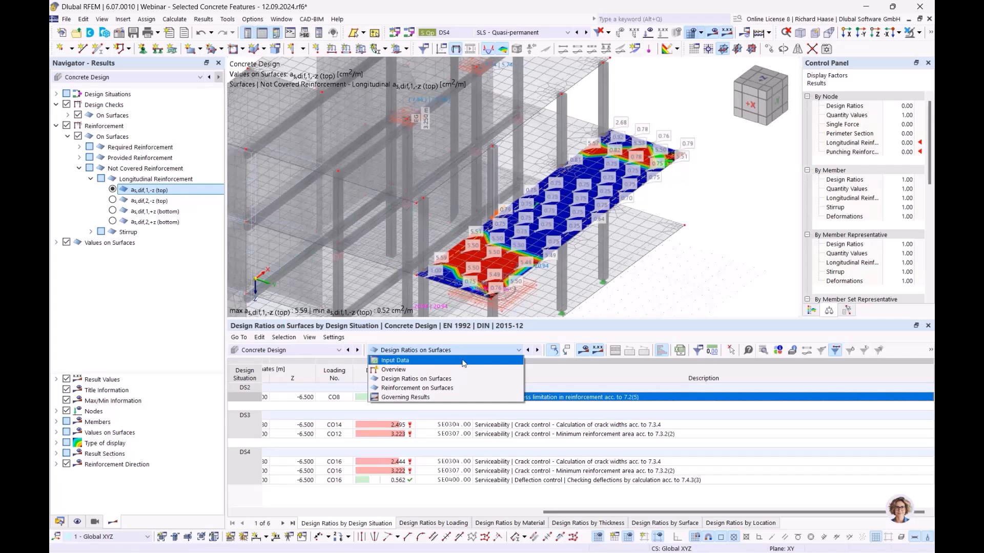
- Switch the concrete design table to Input Data showing DS1–DS4, and close Global Settings unchanged
left_click(463, 362)
left_click(635, 351)
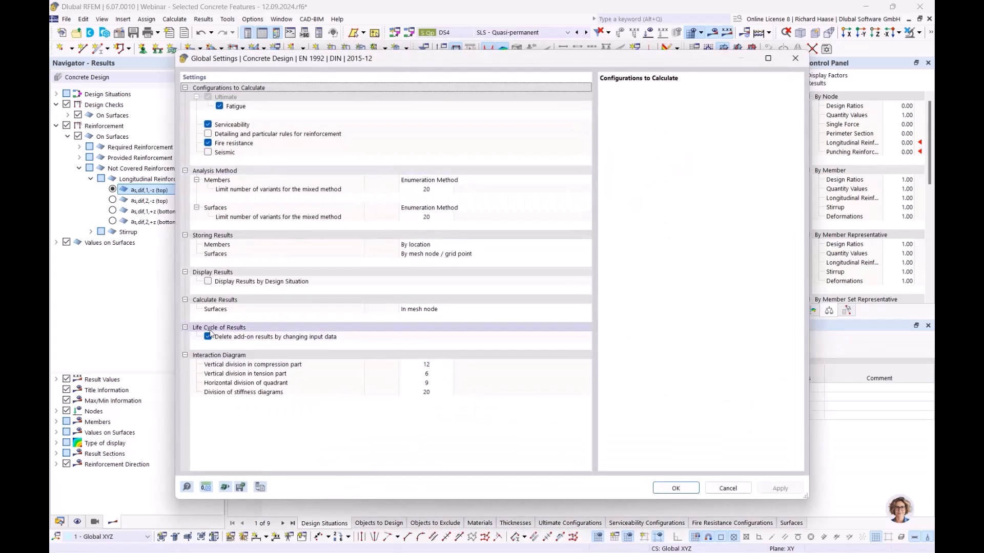
left_click(799, 57)
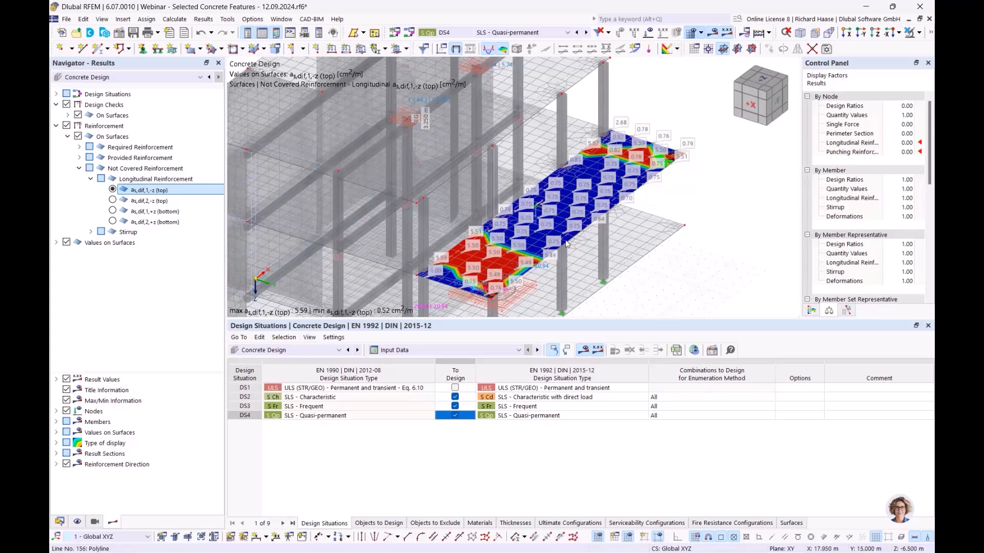
- Make the longitudinal and transverse rebar diameters of surface 30's reinforcement automatic
double_click(450, 284)
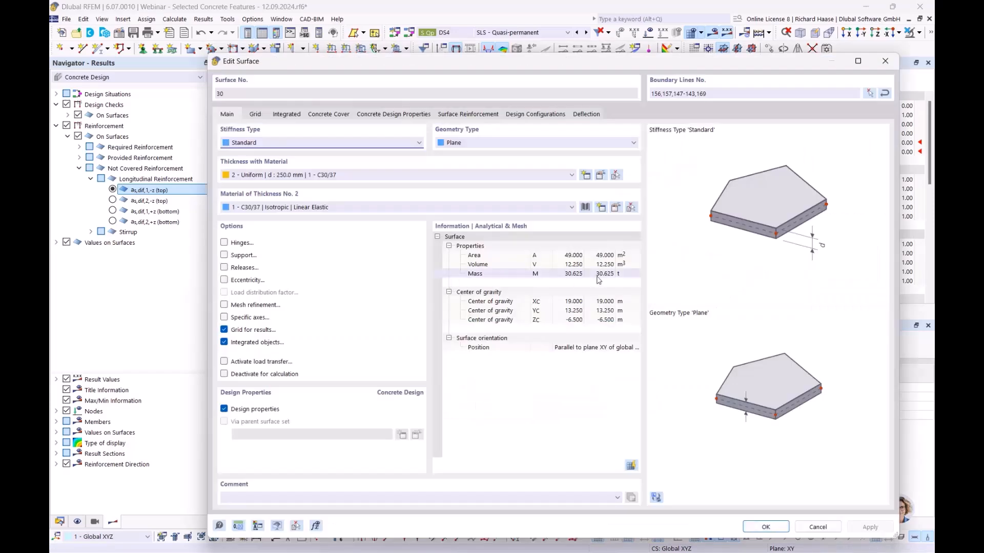
left_click(454, 115)
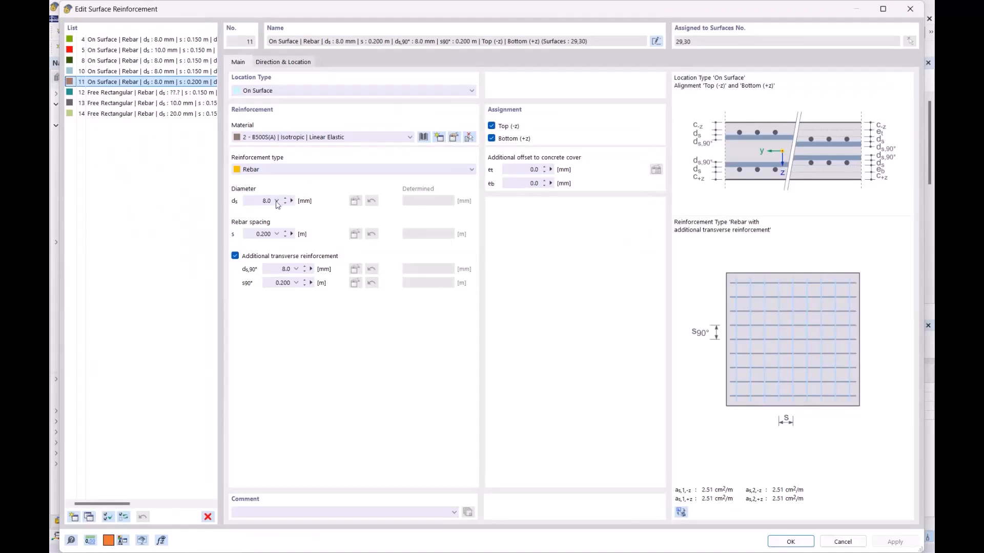
left_click(277, 201)
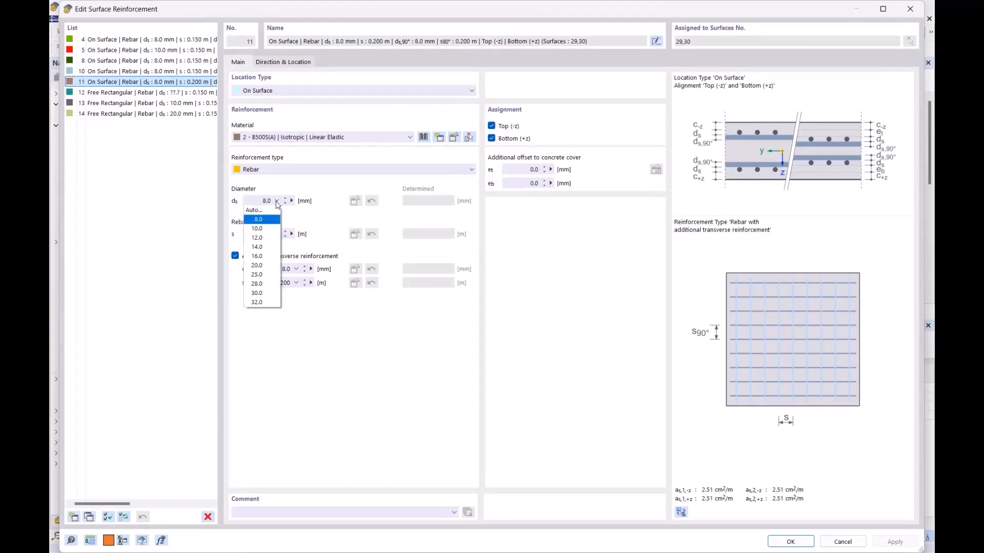
left_click(264, 209)
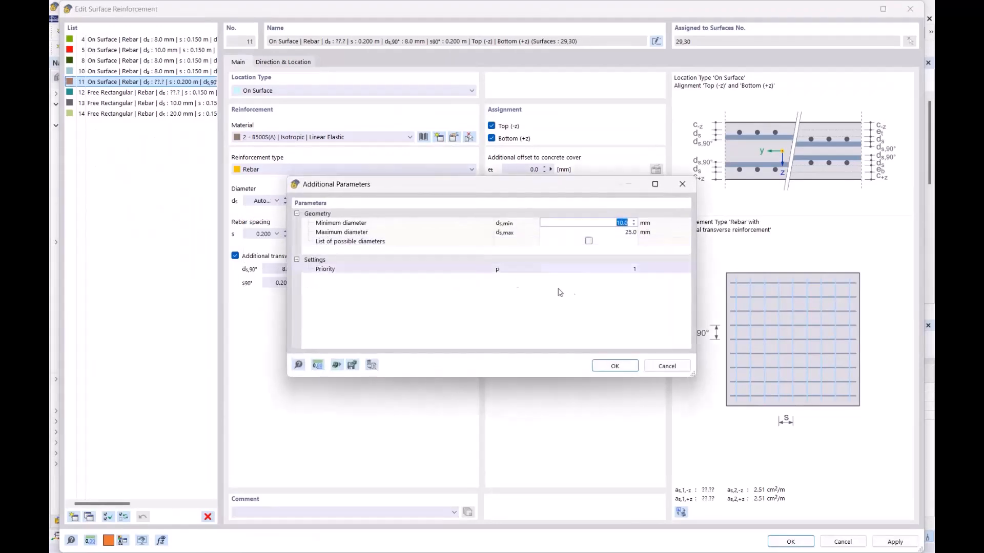
left_click(614, 366)
left_click(276, 269)
left_click(266, 277)
left_click(614, 366)
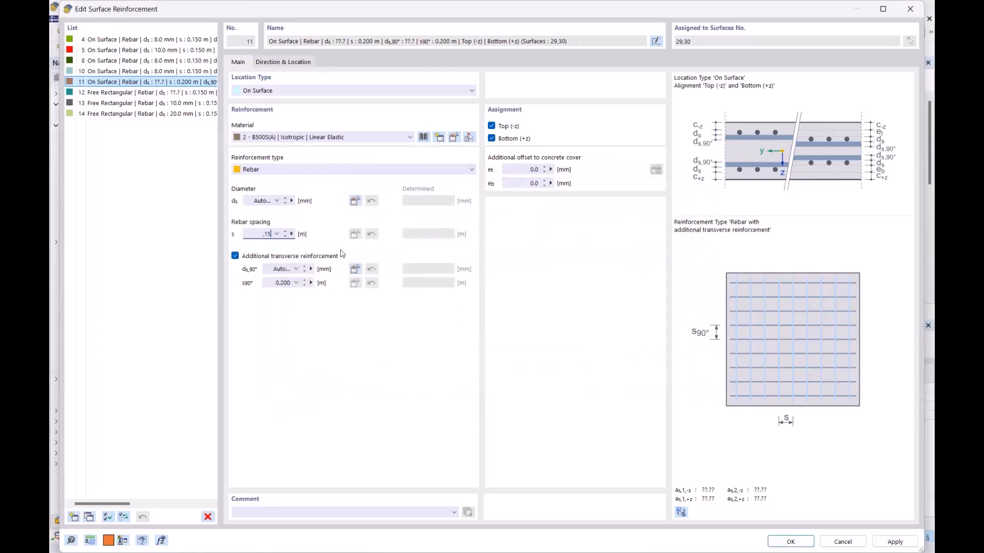
- Set the transverse rebar spacing to 0.150 m and confirm the surface reinforcement edits
left_click(275, 285)
left_click(787, 542)
left_click(556, 340)
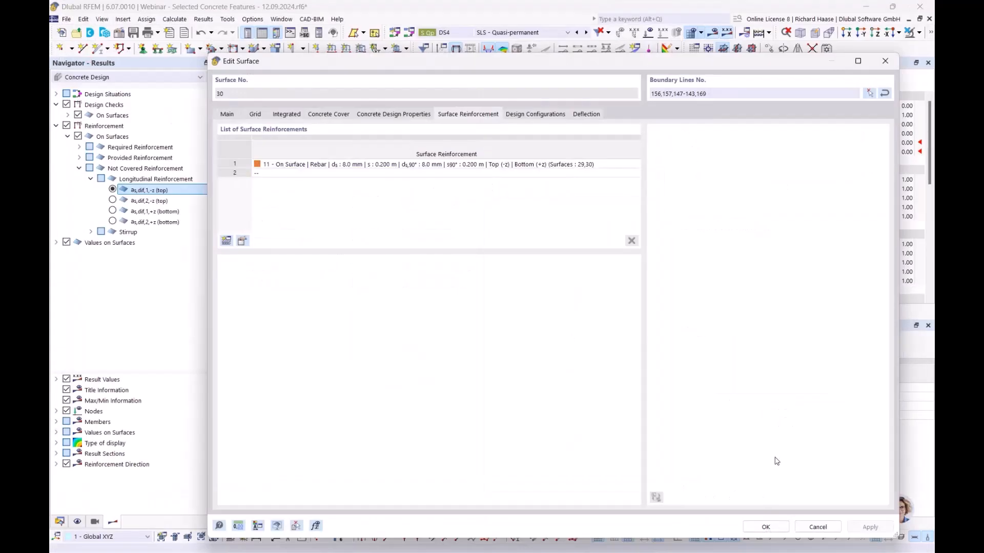
left_click(774, 523)
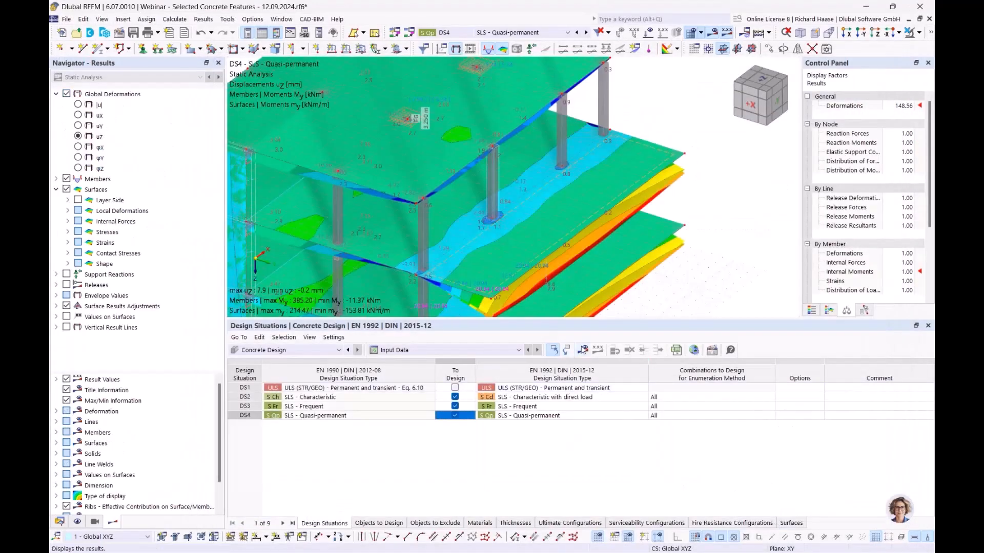
- Recalculate and inspect slab 30: no uncovered reinforcement (0.00 cm²/m), max ratio 0.758
left_click(585, 351)
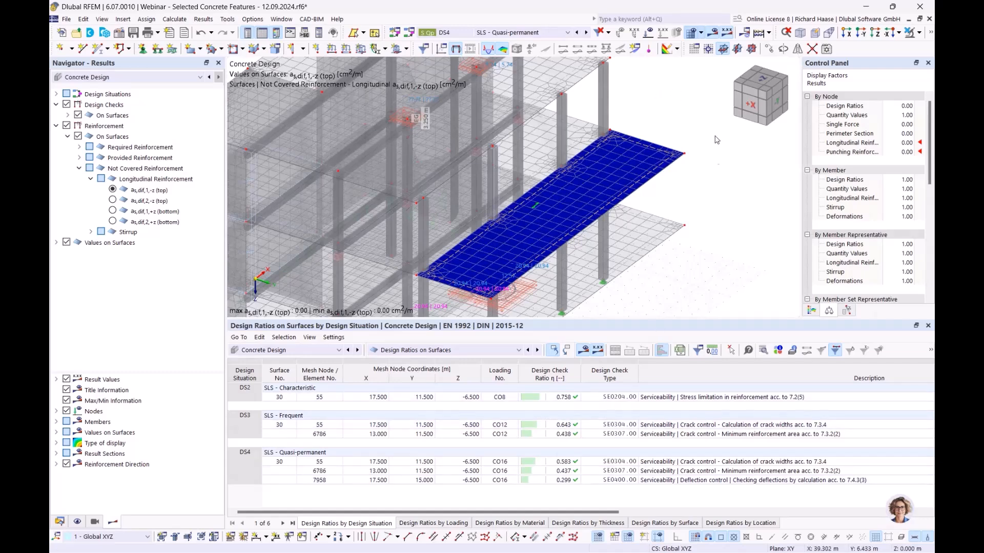
scroll(749, 178, "down", 2)
middle_click_drag(748, 177, 613, 115)
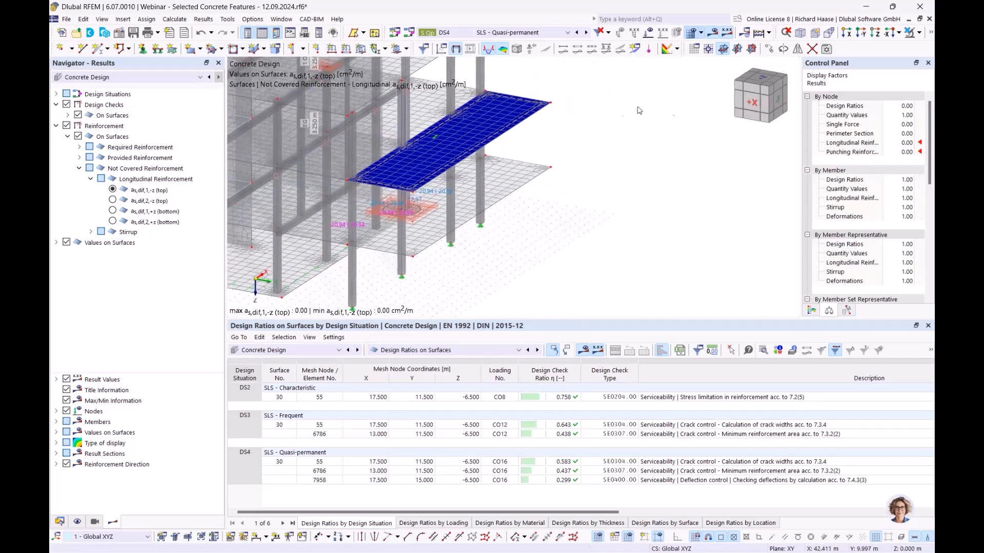
- Show static-analysis deformations for the quasi-permanent design situation DS4
left_click(516, 32)
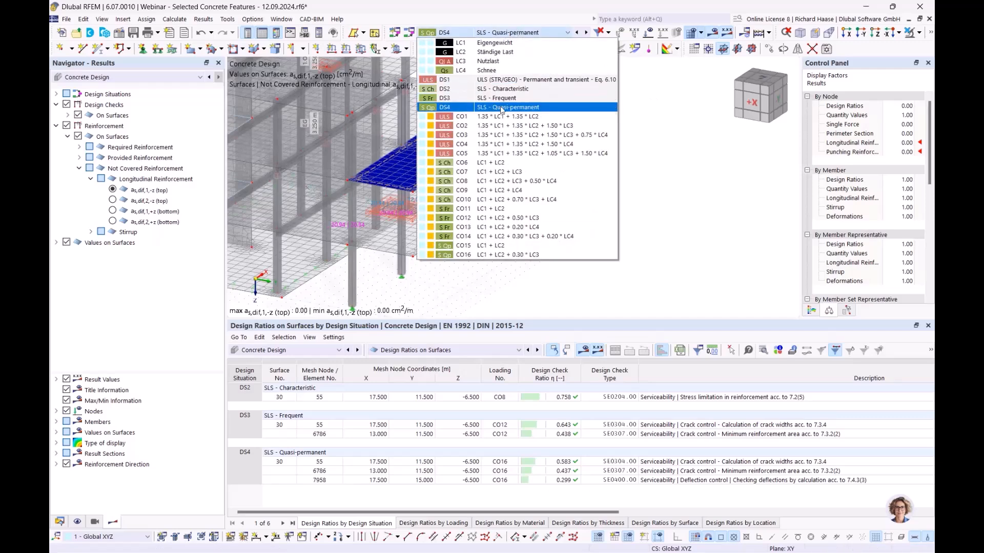
left_click(502, 108)
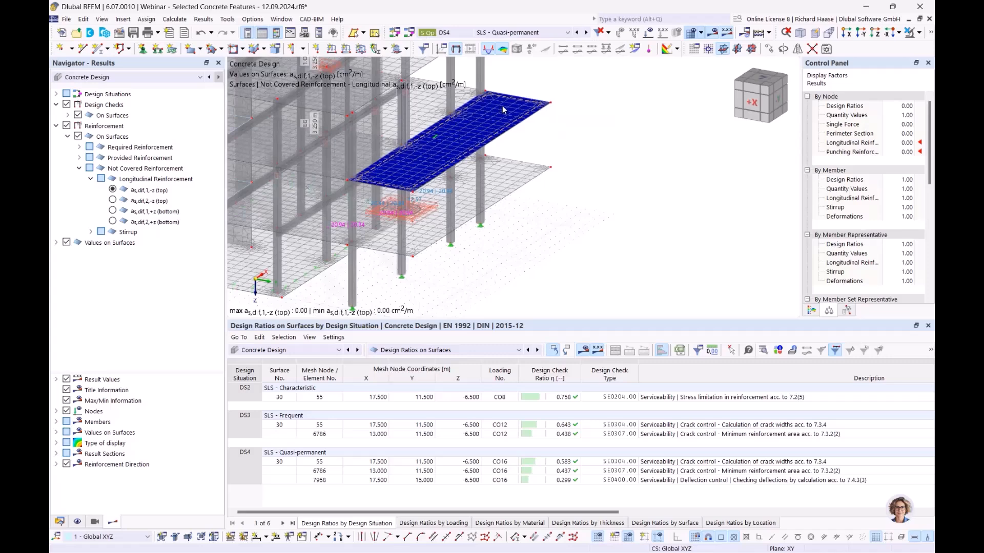
left_click(122, 79)
left_click(112, 88)
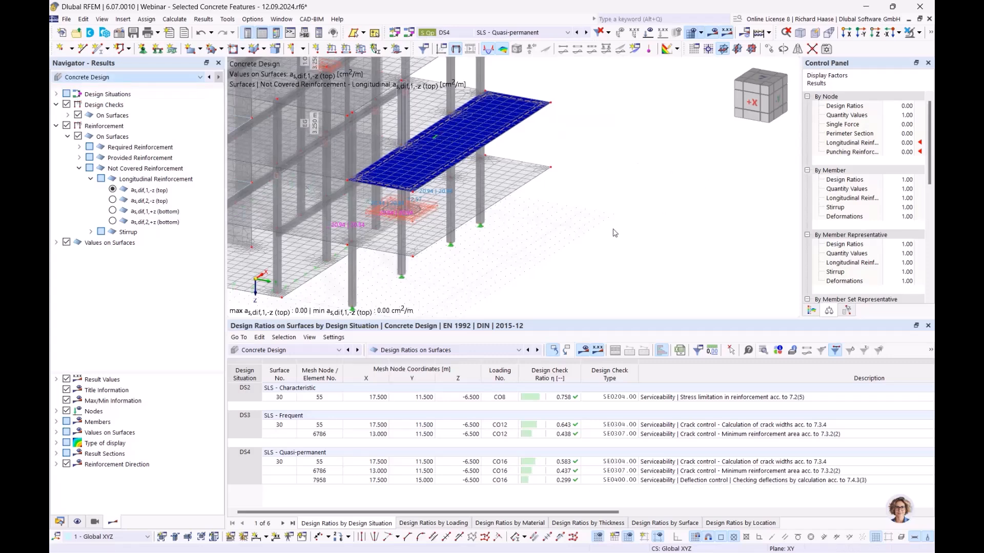
middle_click_drag(566, 221, 625, 200)
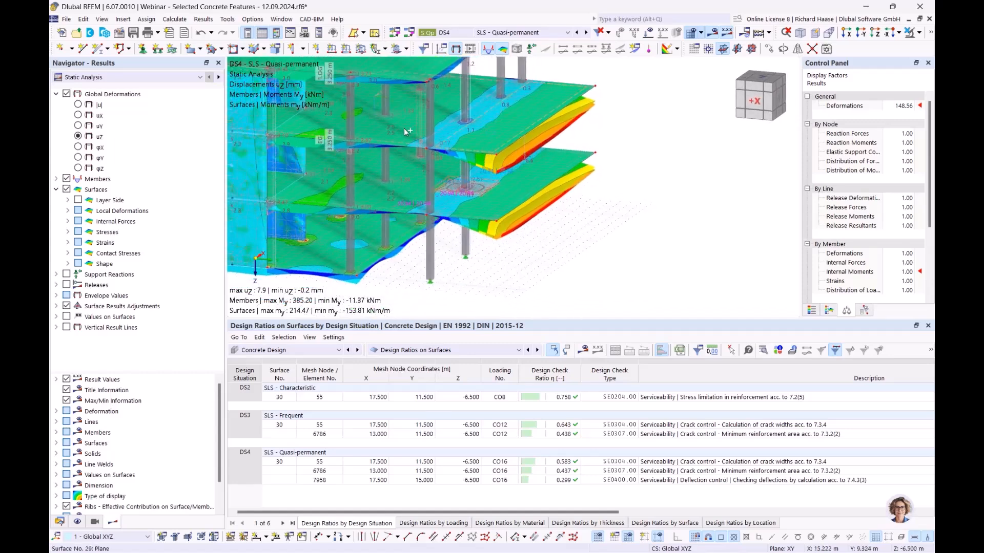
- Isolate slab 30 with its related objects, showing uz peaking at 7.9 mm
left_click(919, 32)
left_click(917, 47)
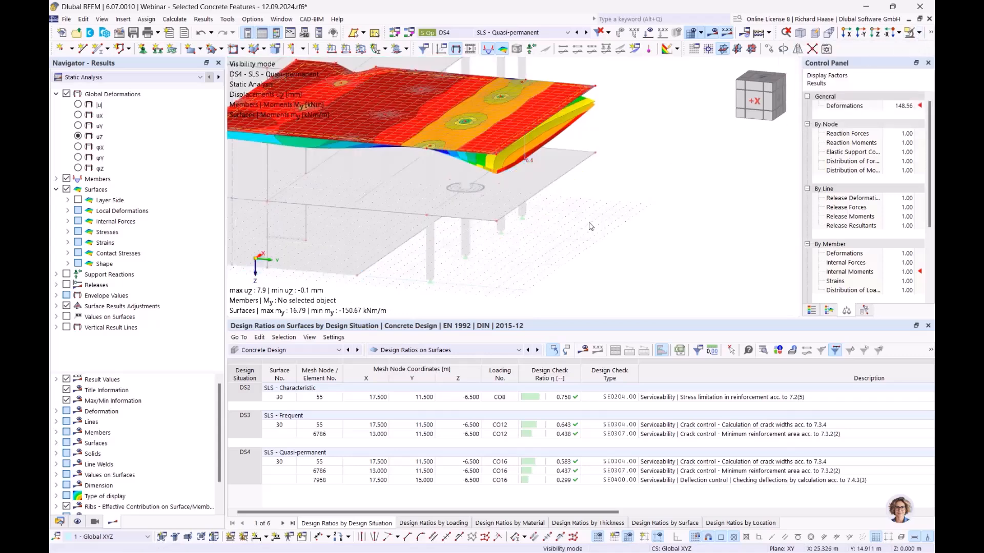
scroll(557, 156, "up", 2)
middle_click_drag(557, 155, 538, 148, "ctrl")
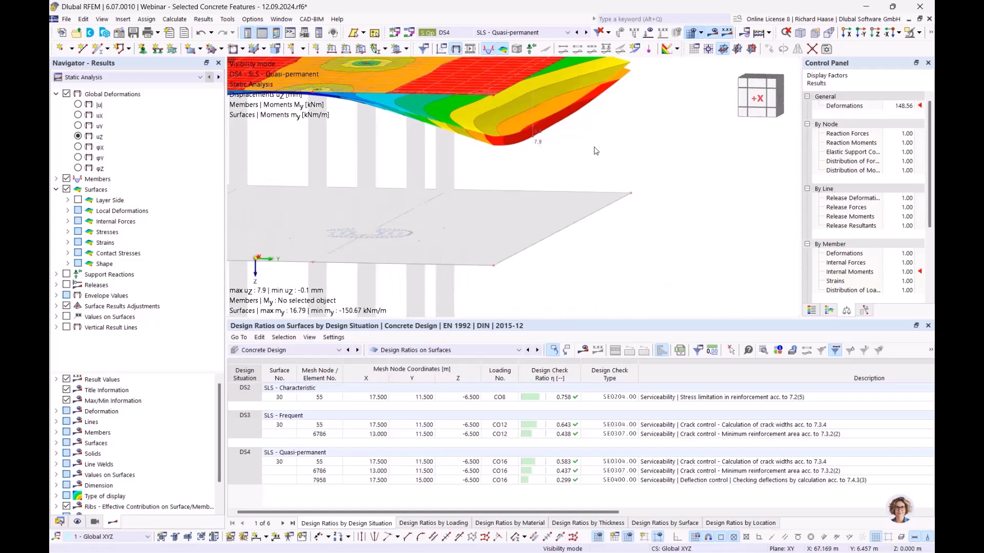
middle_click_drag(592, 154, 550, 170, "ctrl")
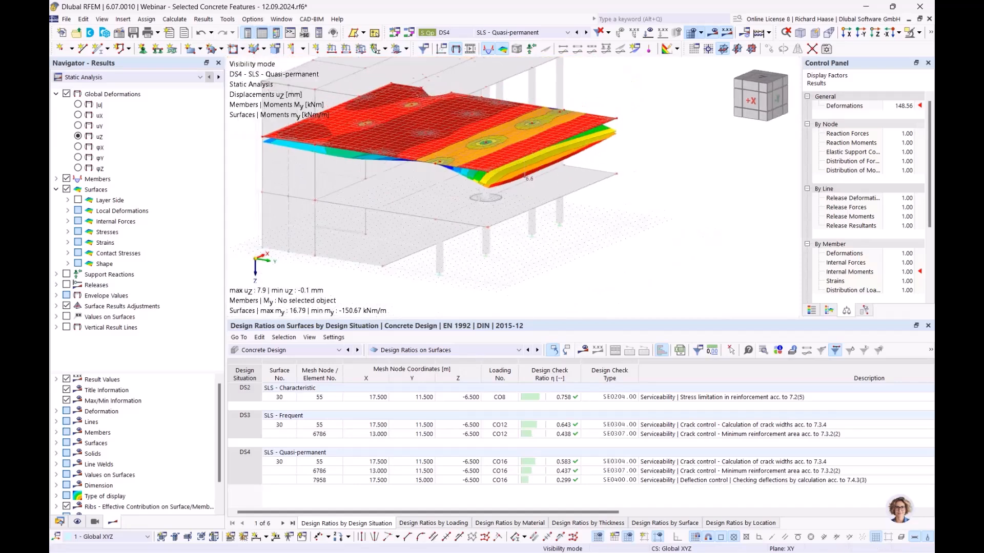
- Untick 'Consider resistance of concrete between cracks' in Standard serviceability configuration and recalculate
left_click(59, 522)
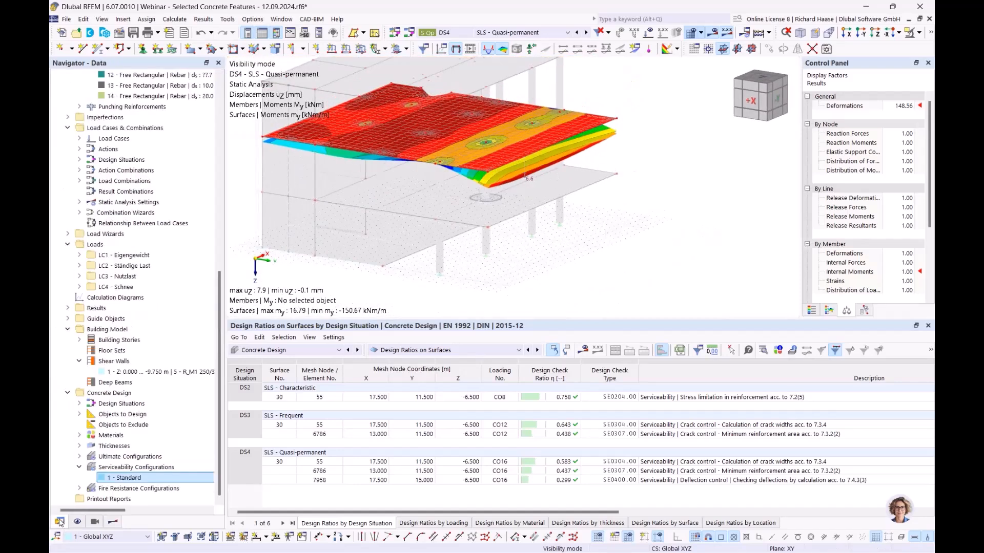
double_click(128, 478)
scroll(376, 292, "down", 6)
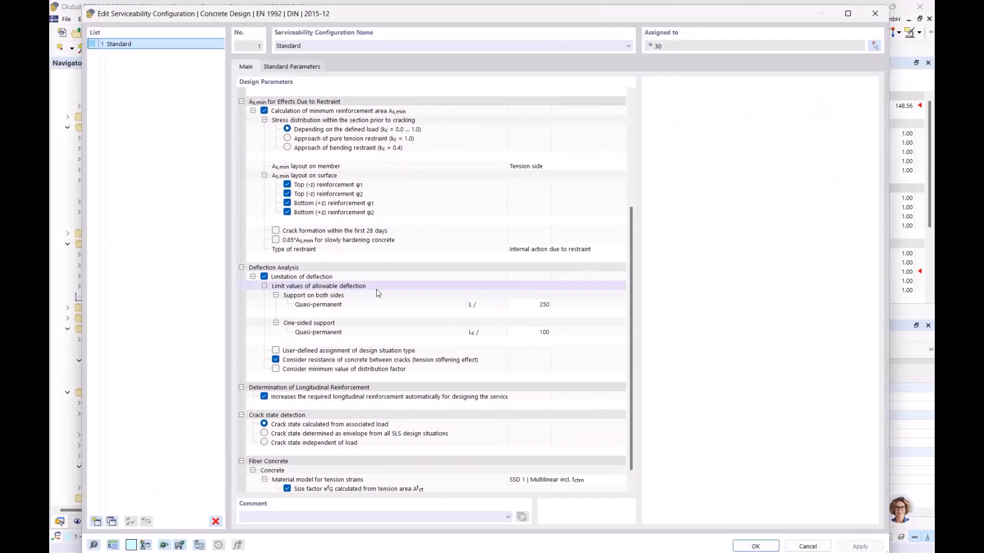
left_click(276, 360)
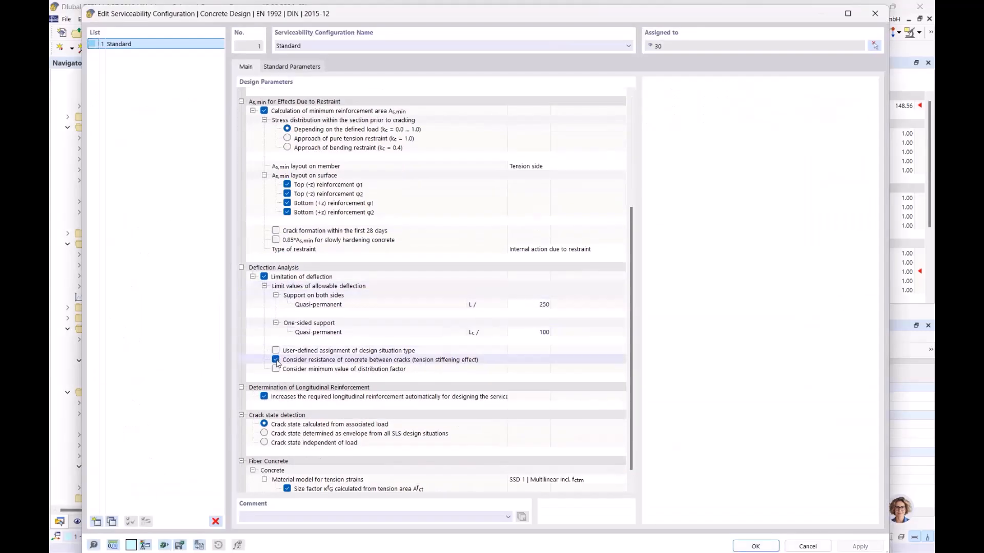
left_click(276, 360)
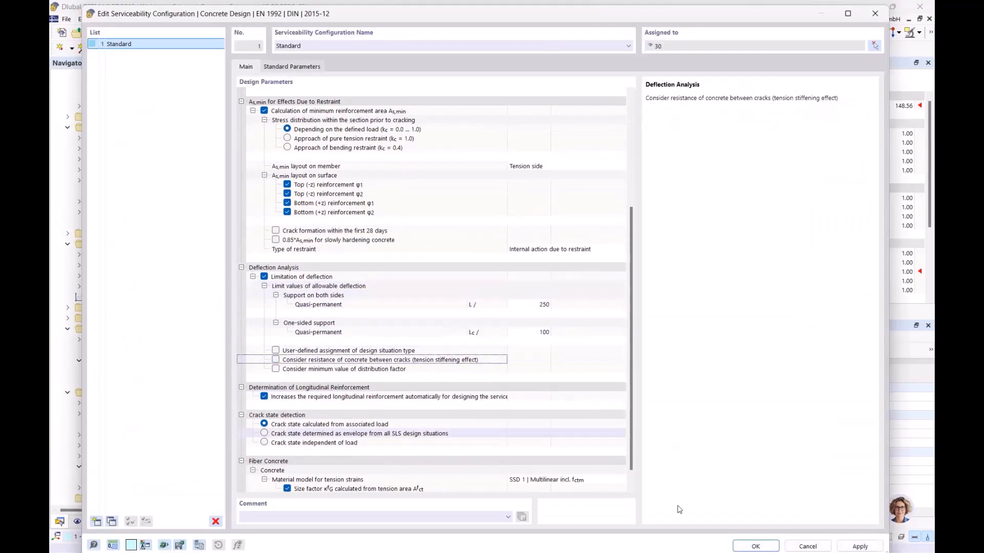
left_click(755, 546)
left_click(552, 346)
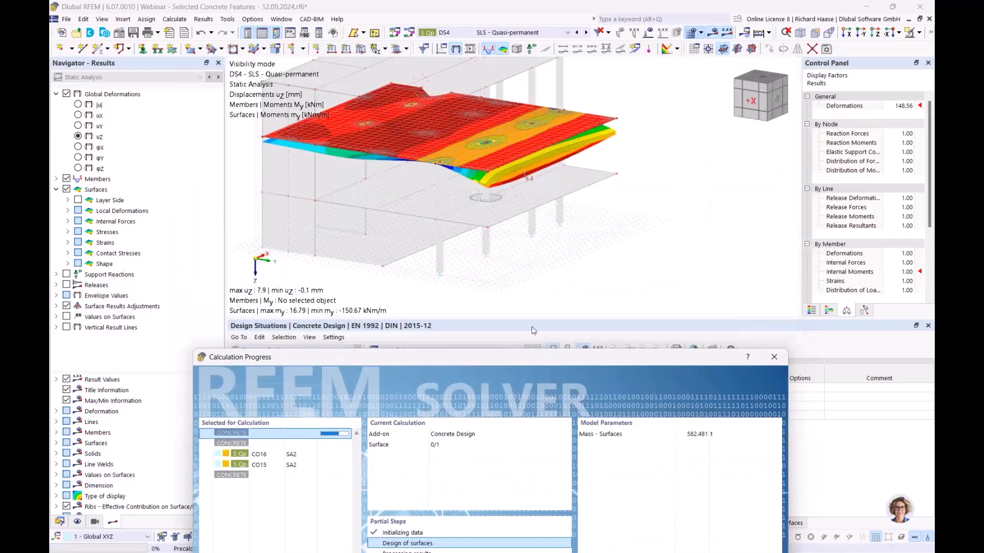
left_click_drag(520, 358, 531, 146)
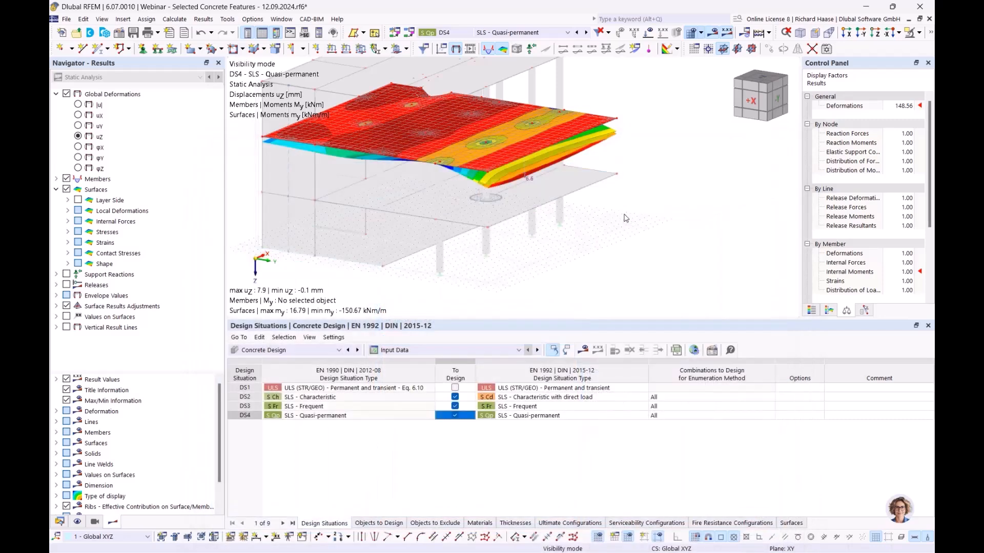
- View DS4 static-analysis deflections (uz 7.9 mm) frontally, then show the model data tree
middle_click_drag(620, 234, 641, 220, "ctrl")
left_click(121, 78)
left_click(113, 87)
scroll(605, 156, "up", 2)
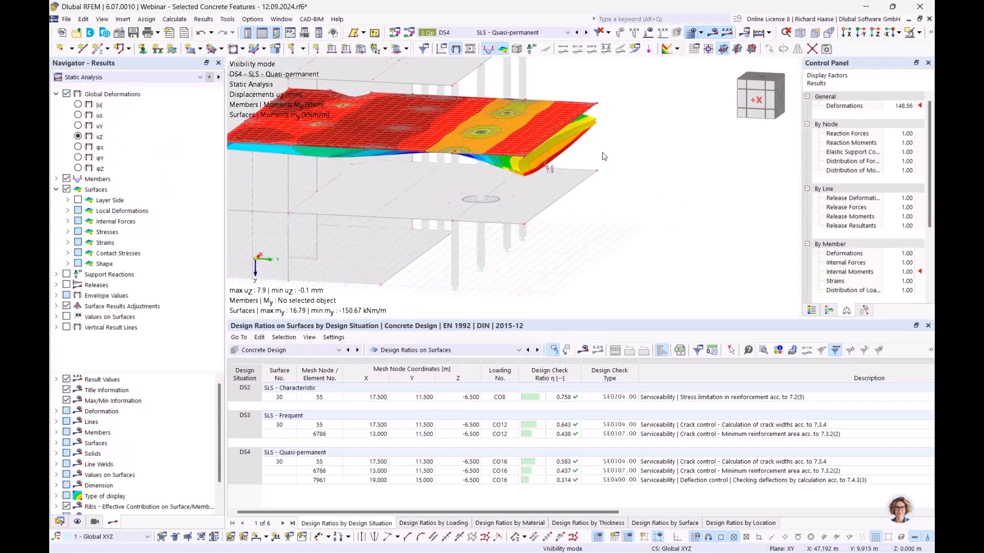
middle_click_drag(588, 163, 579, 159, "ctrl")
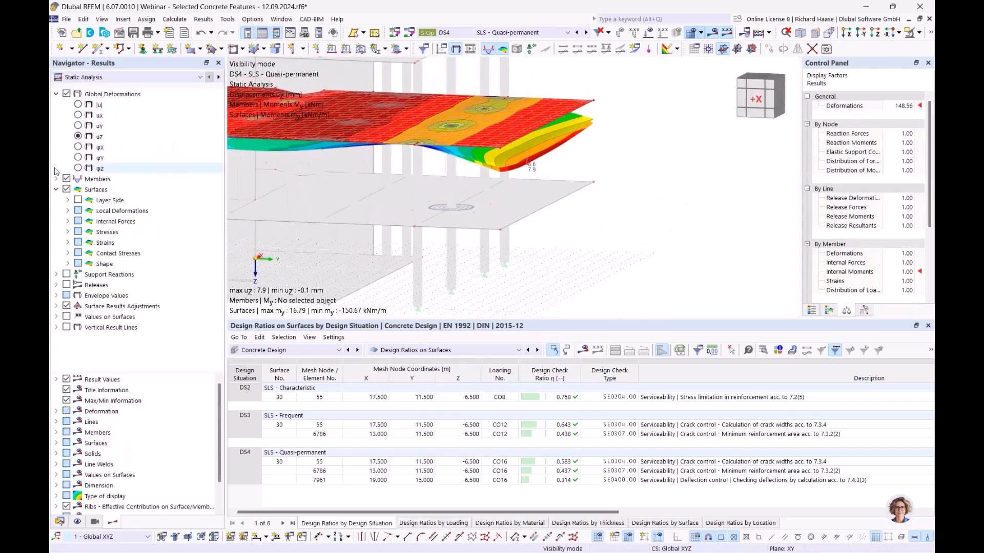
left_click(60, 522)
scroll(140, 155, "up", 10)
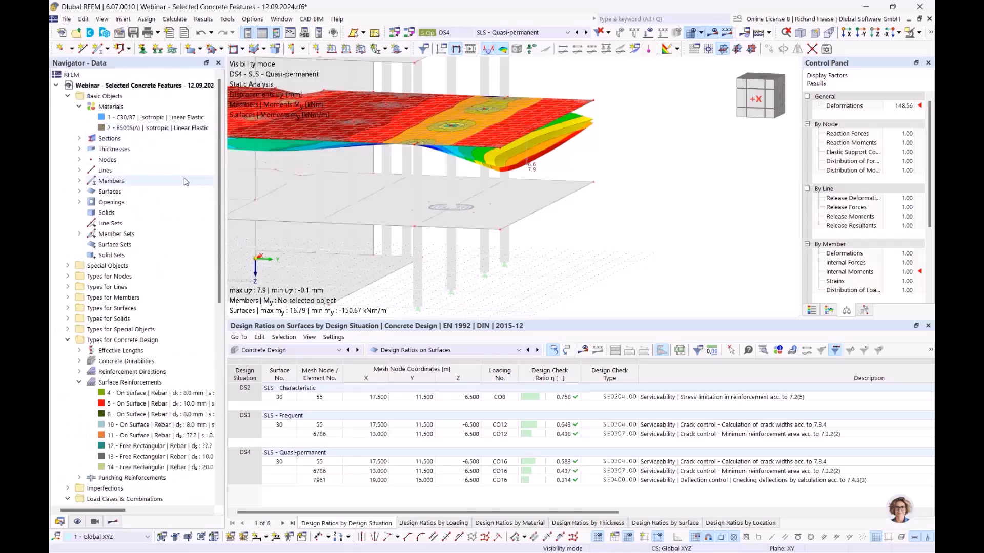
- Enable creep and shrinkage for C30/37 with 65% humidity and 10-day loading age
double_click(185, 118)
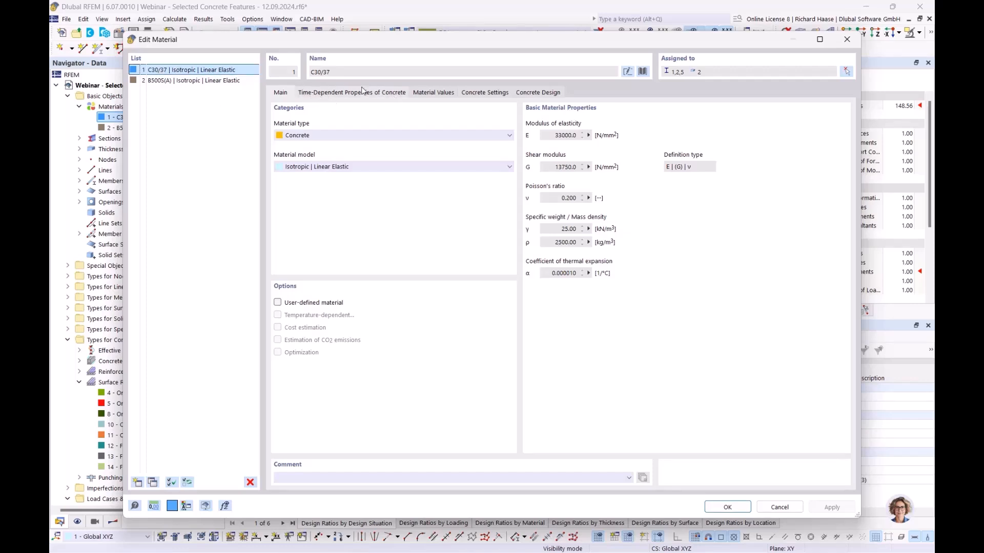
left_click(376, 93)
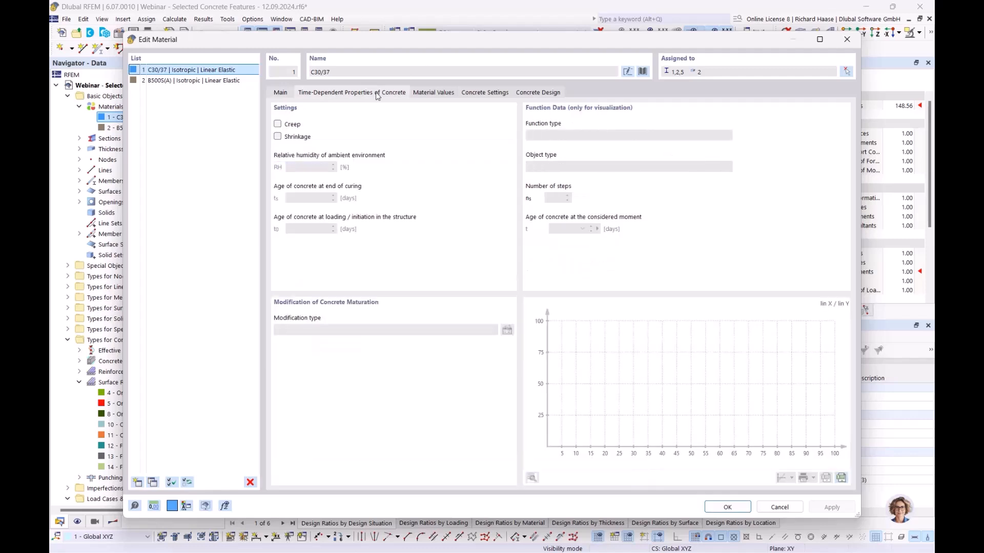
left_click(277, 125)
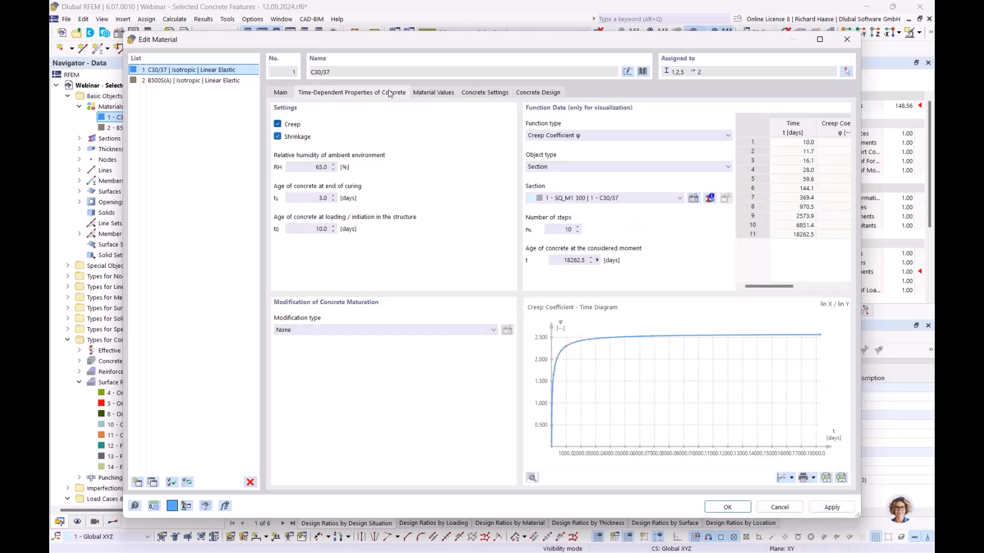
left_click_drag(425, 46, 424, 69)
left_click(717, 533)
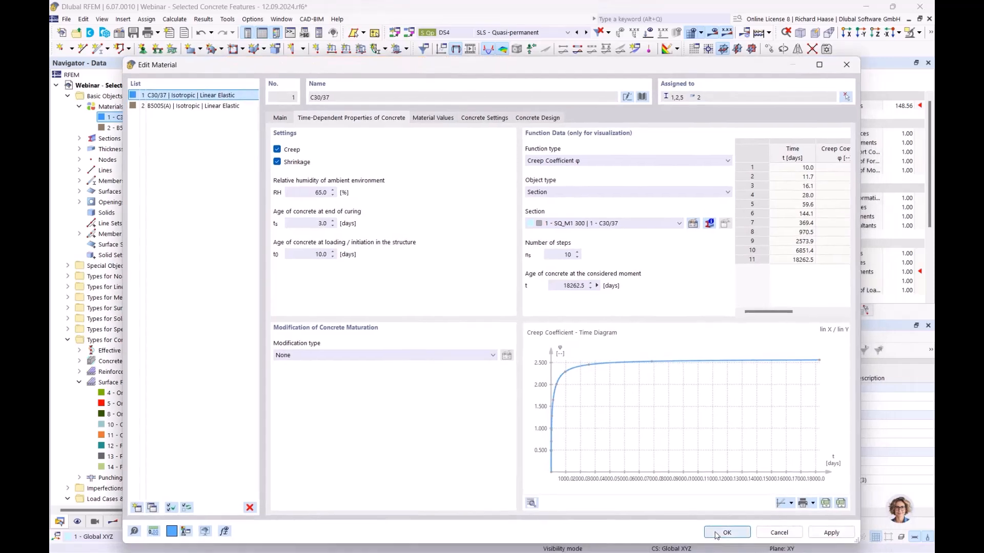
- Discard old results and recalculate with creep and shrinkage, deflection ratio rising to 0.845
left_click(544, 333)
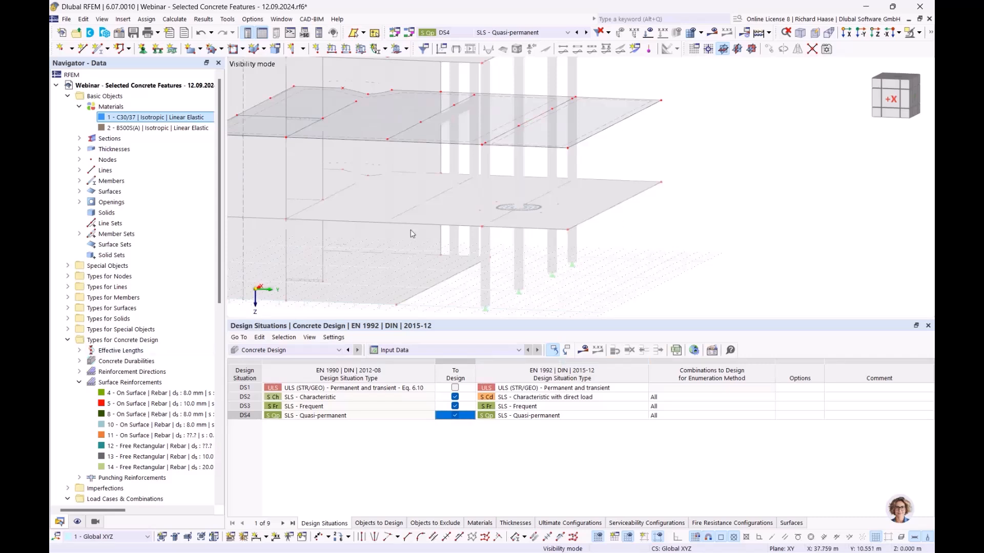
left_click(583, 351)
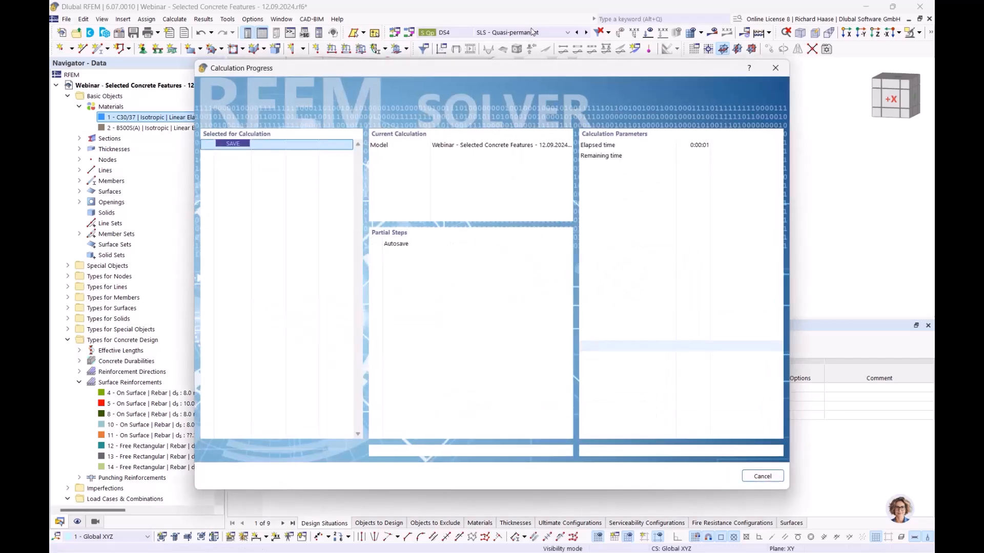
left_click_drag(530, 70, 553, 102)
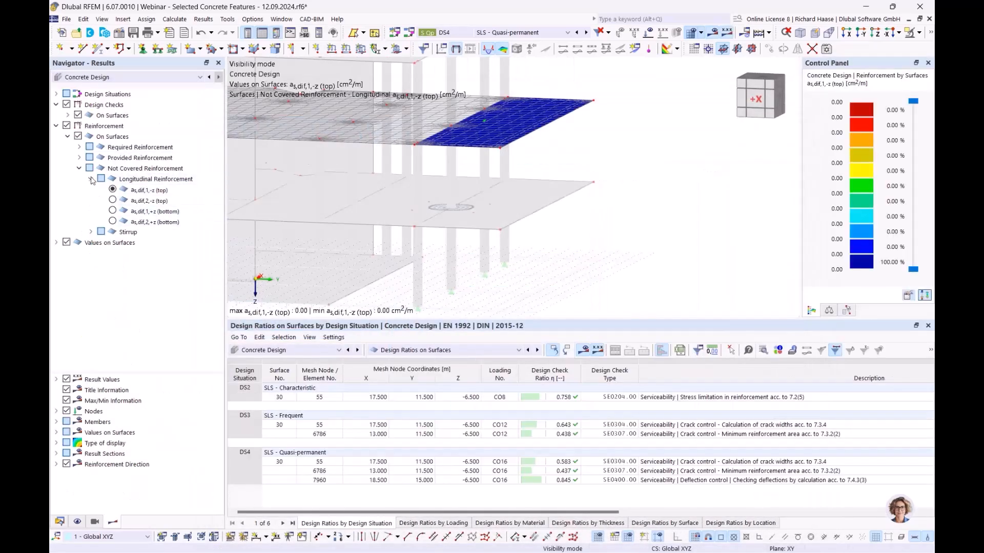
- Open the SE0400 deflection check results and plot the allowable deflection uz,lim on the slab
left_click(57, 125)
left_click(66, 126)
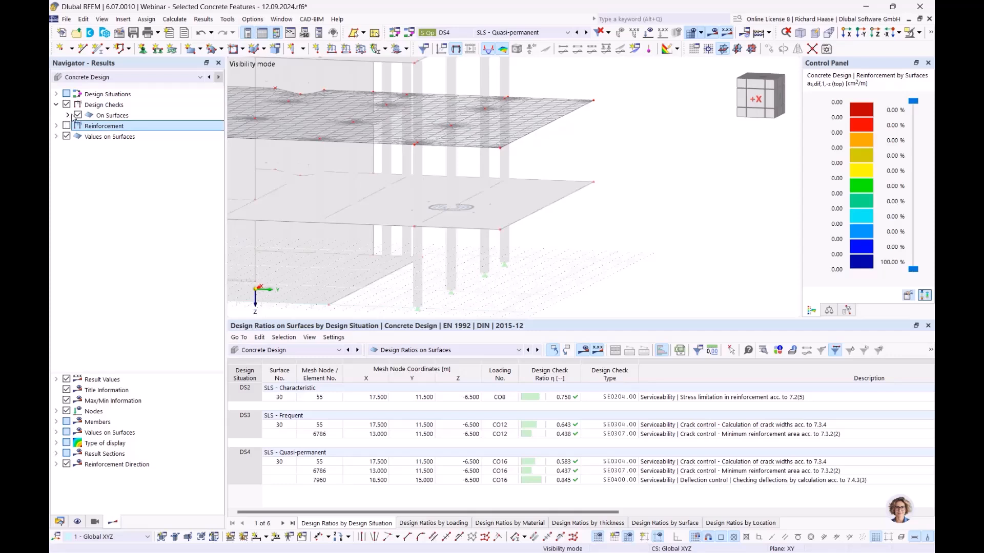
left_click(68, 116)
left_click(79, 126)
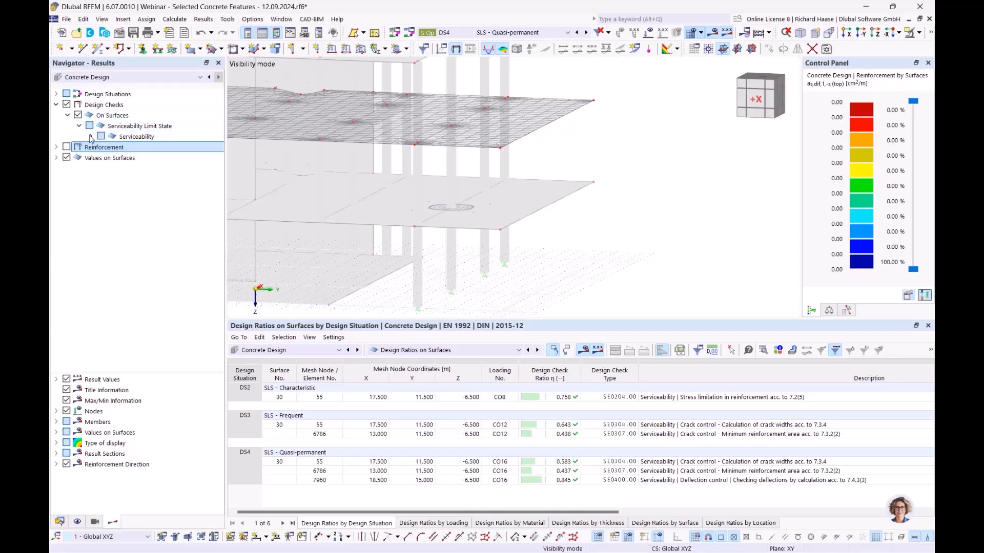
left_click(90, 137)
left_click(151, 171)
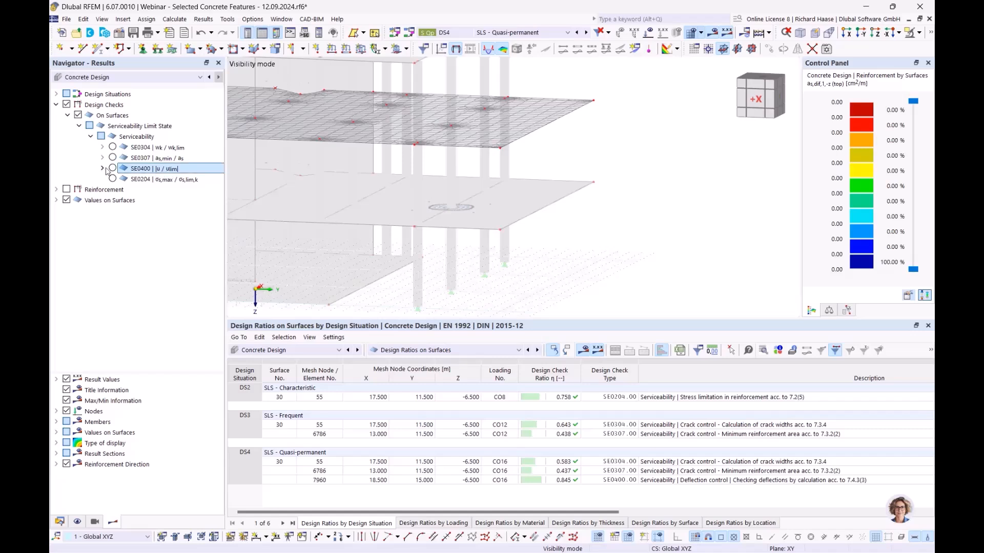
left_click(102, 169)
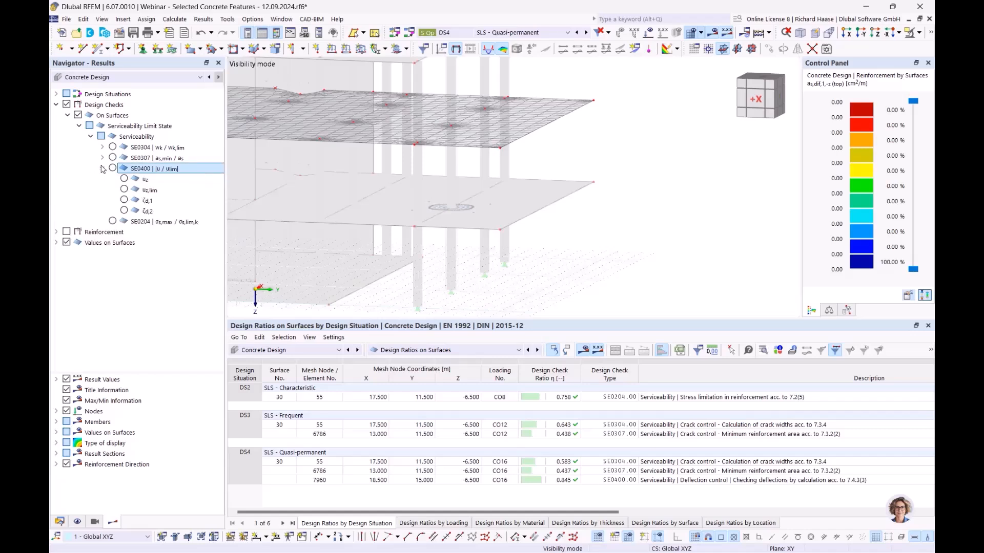
left_click(124, 189)
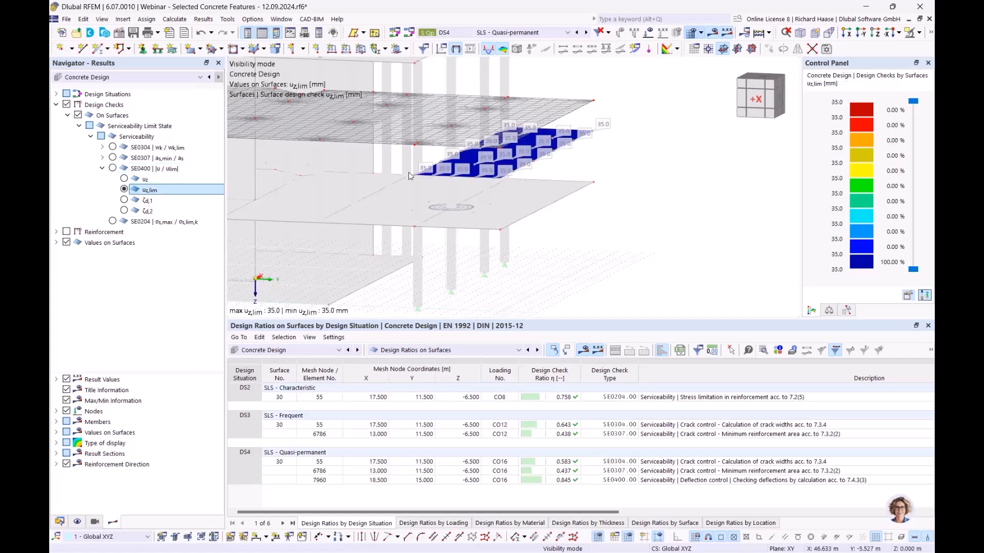
- Plot the slab's actual deflection uz, peaking at 29.6 mm, from several angles
middle_click_drag(638, 172, 654, 161, "ctrl")
scroll(571, 169, "up", 3)
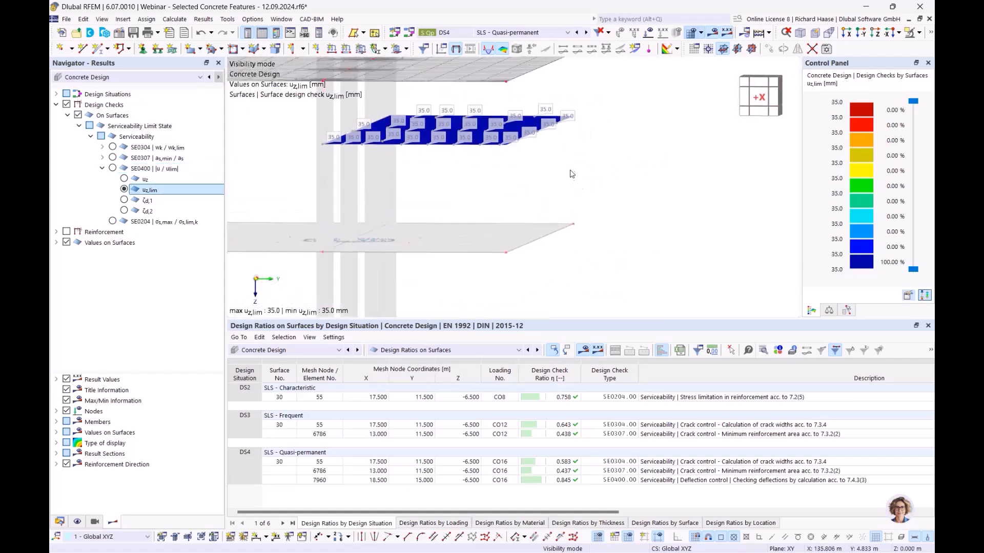
middle_click_drag(522, 168, 517, 183, "ctrl")
left_click(124, 179)
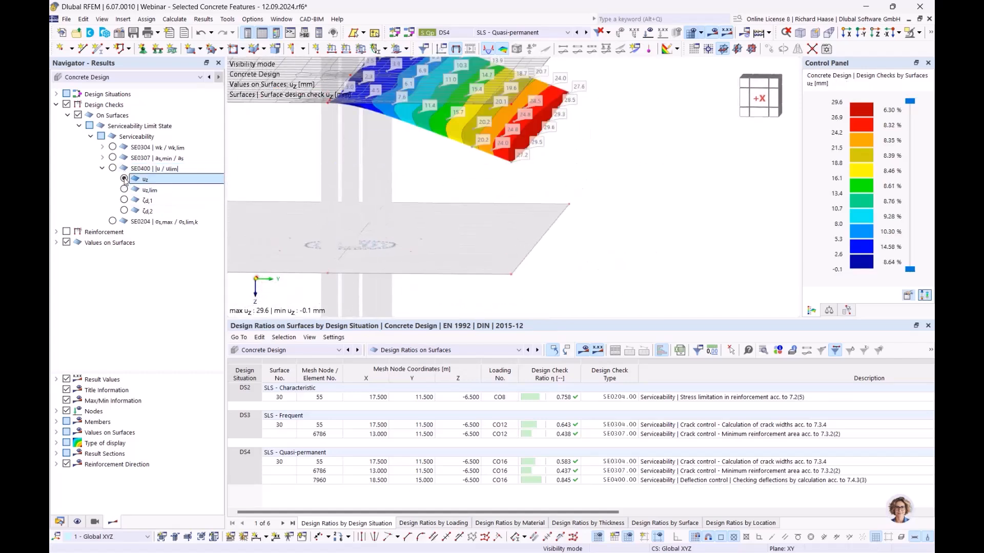
middle_click_drag(607, 139, 543, 129, "ctrl")
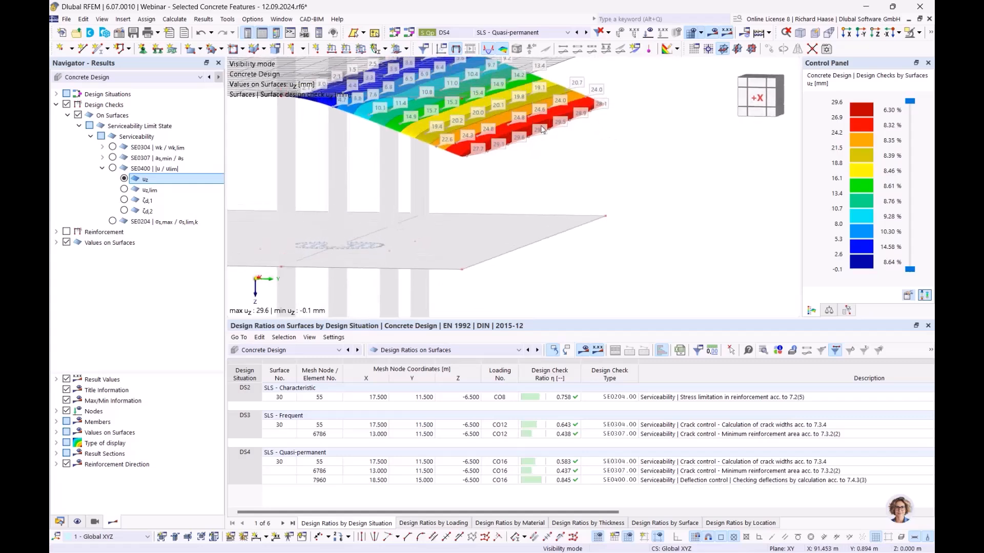
middle_click_drag(620, 157, 527, 154, "ctrl")
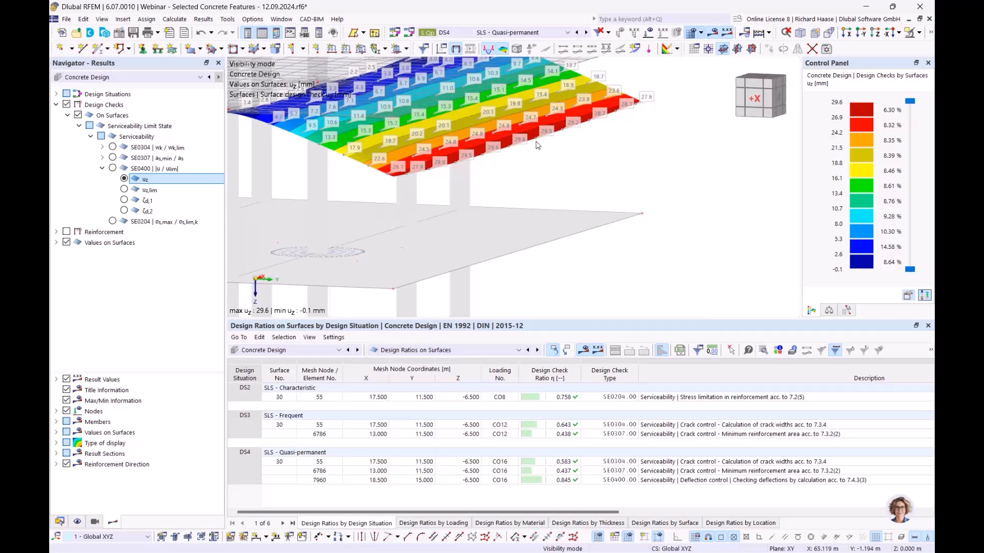
scroll(570, 177, "down", 3)
middle_click_drag(570, 178, 580, 172, "ctrl")
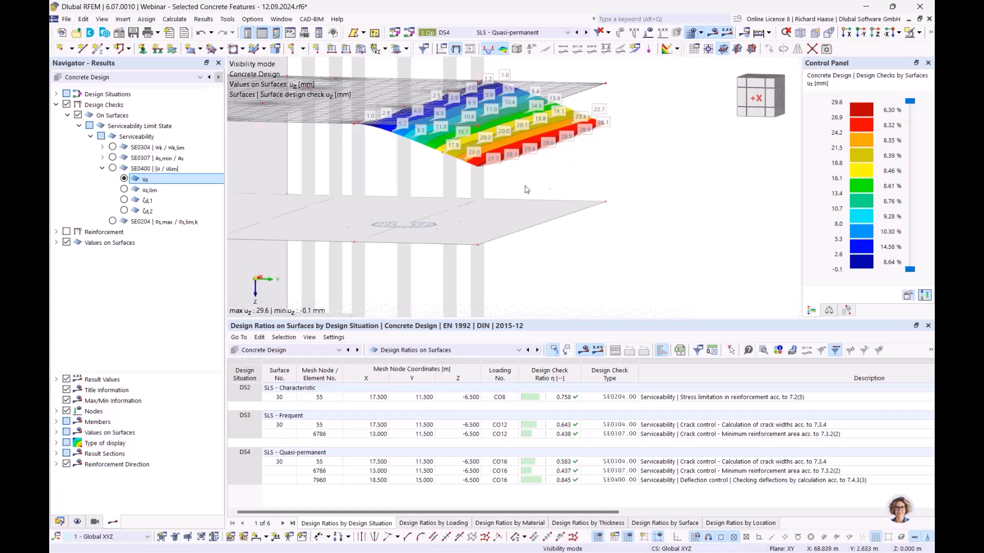
left_click(150, 212)
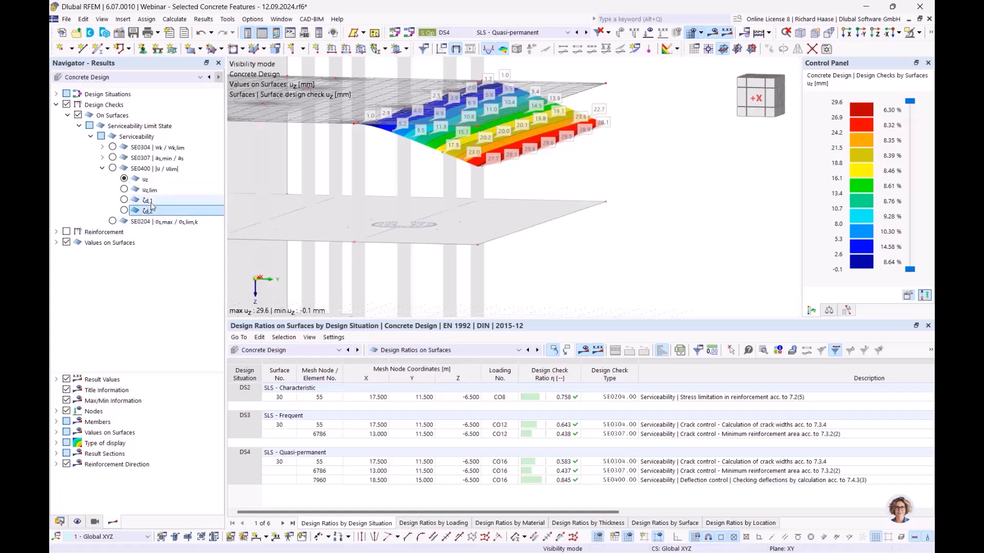
left_click(125, 210)
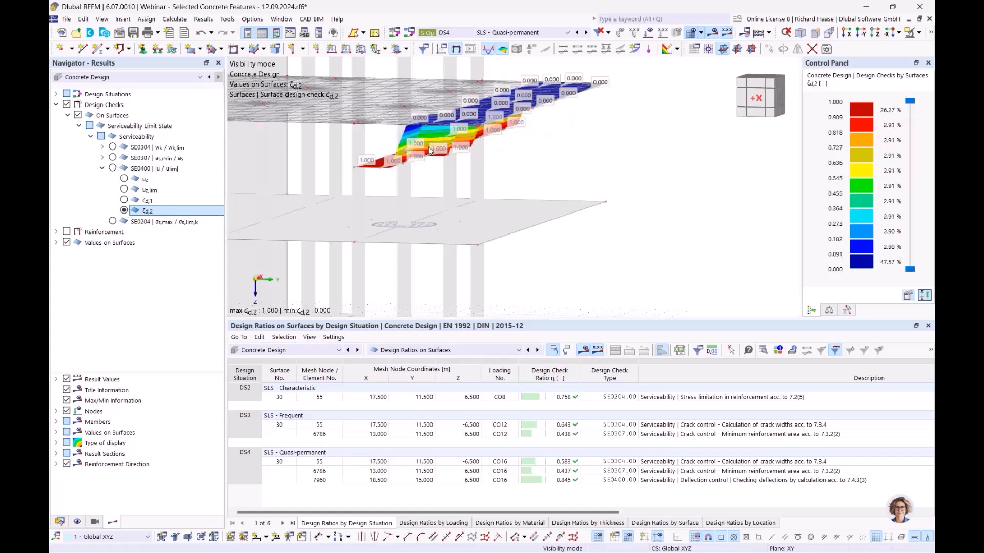
middle_click_drag(540, 157, 511, 157, "ctrl")
scroll(348, 163, "up", 4)
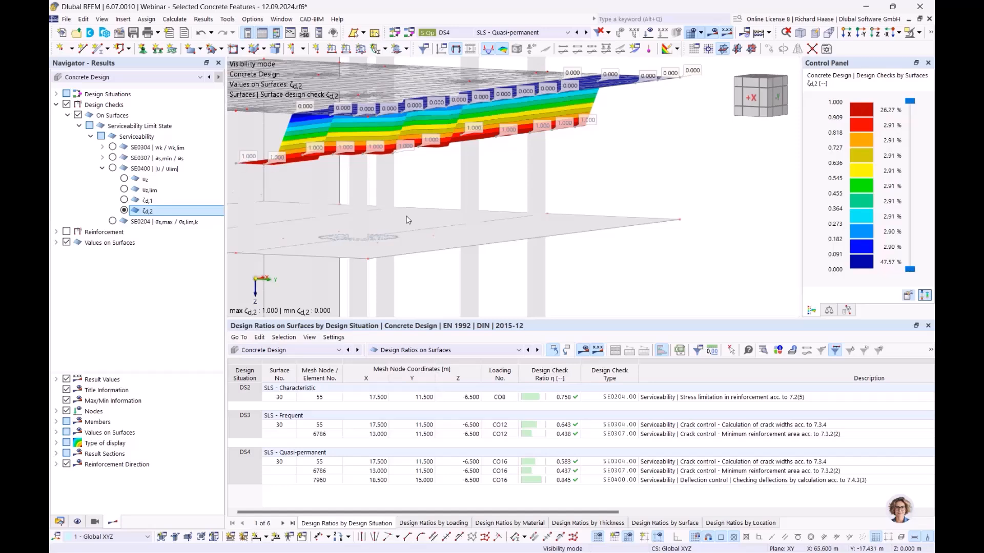
scroll(244, 158, "down", 1)
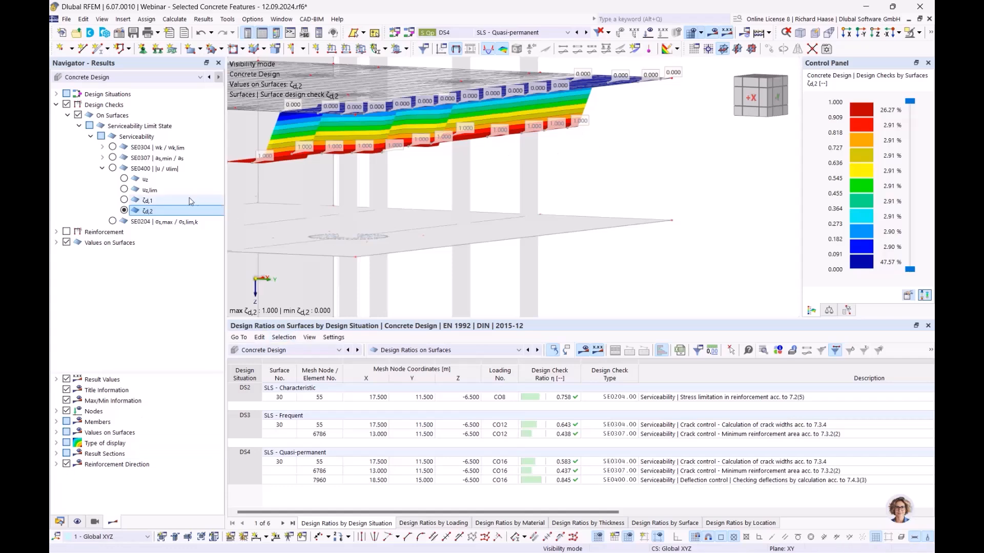
left_click(124, 178)
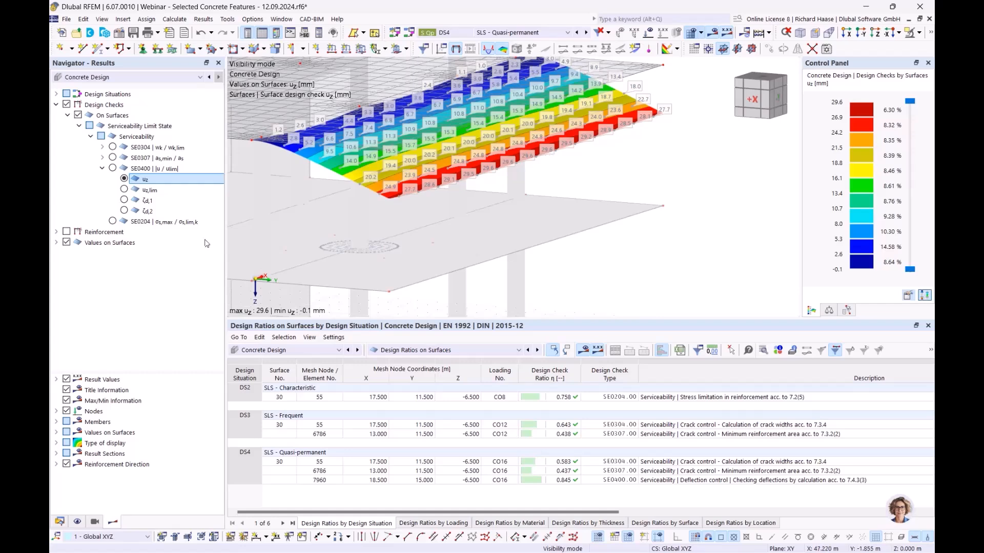
- Enable 'Consider resistance of concrete between cracks' in serviceability configuration 1 - Standard
left_click(60, 523)
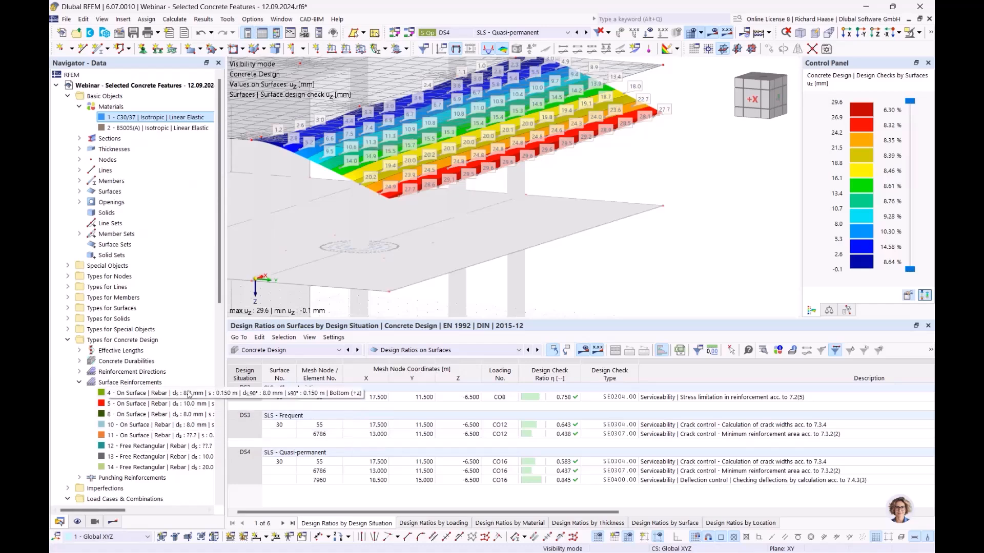
scroll(144, 472, "down", 12)
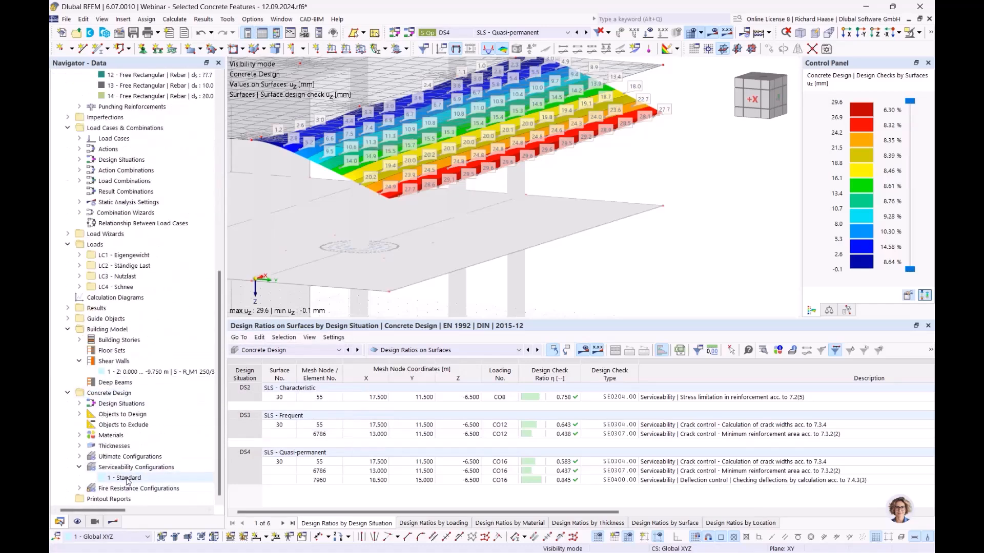
double_click(127, 478)
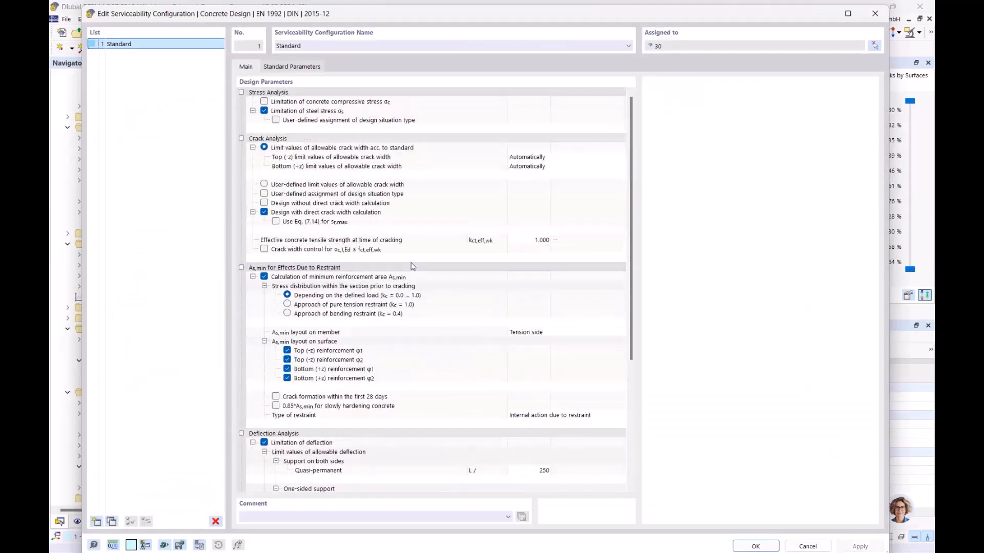
scroll(415, 266, "down", 8)
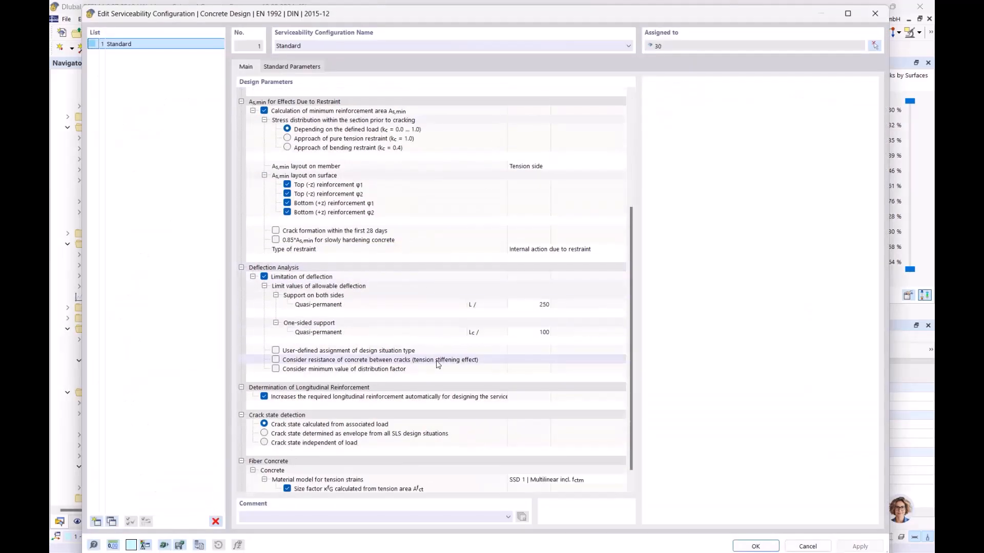
left_click(409, 364)
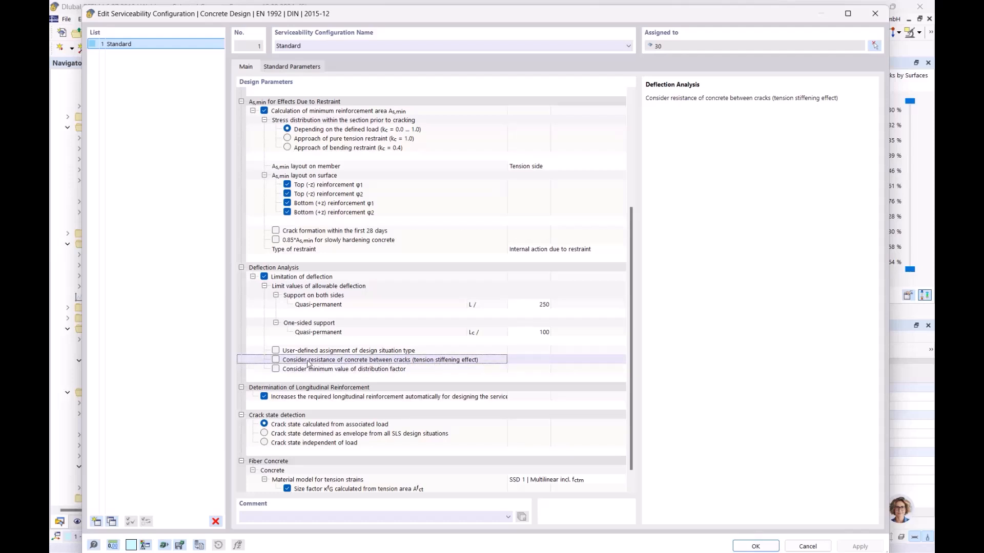
left_click(275, 359)
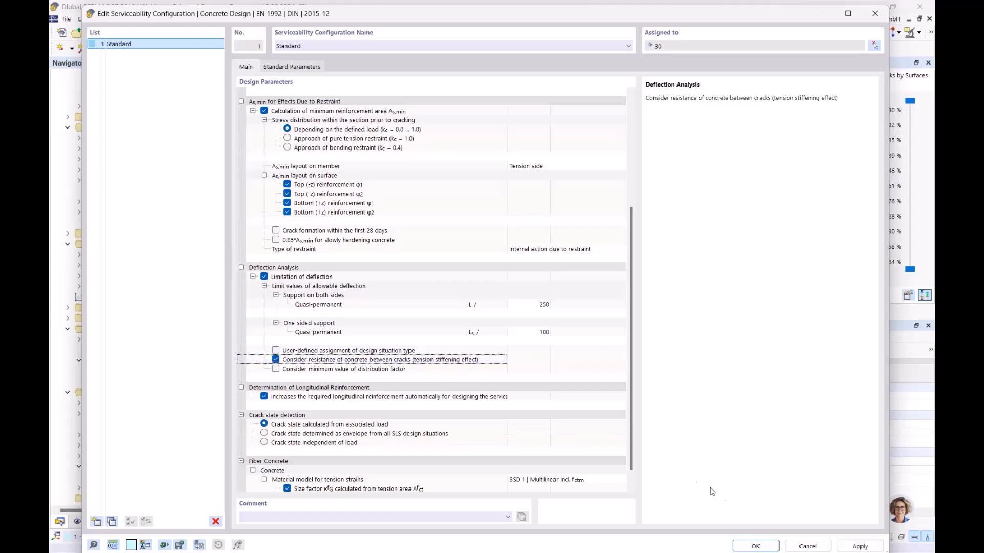
left_click(755, 547)
- Apply the change and recalculate, reducing slab 30's deflection to 25.9 mm (ratio 0.740)
left_click(590, 341)
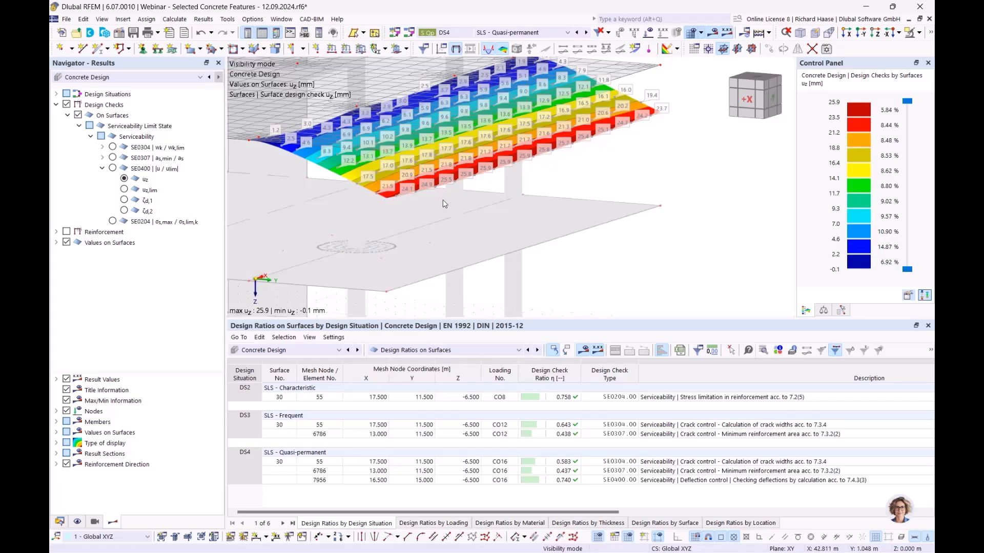
- Display the recalculated ζd,2 results and inspect slab 30 from several angles
middle_click_drag(481, 219, 424, 228, "ctrl")
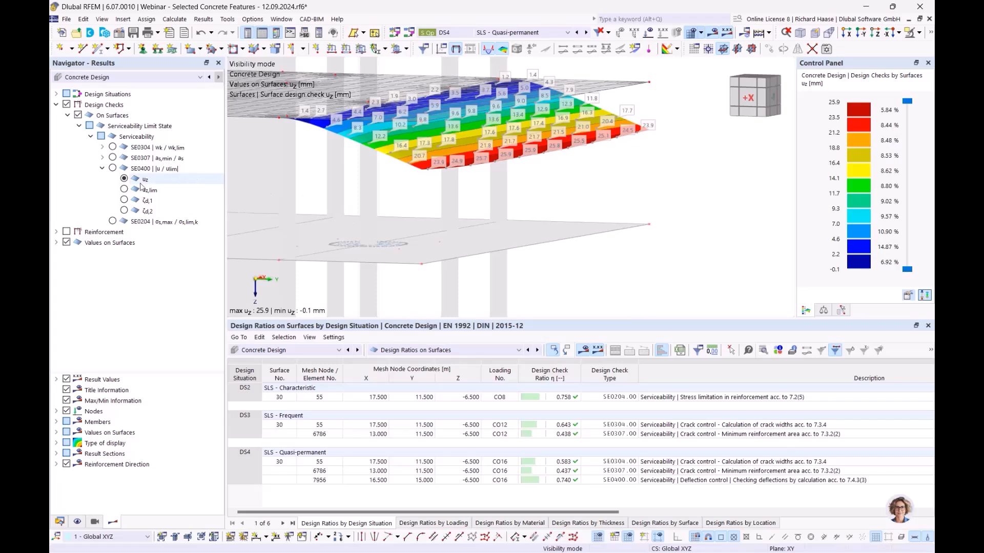
left_click(125, 211)
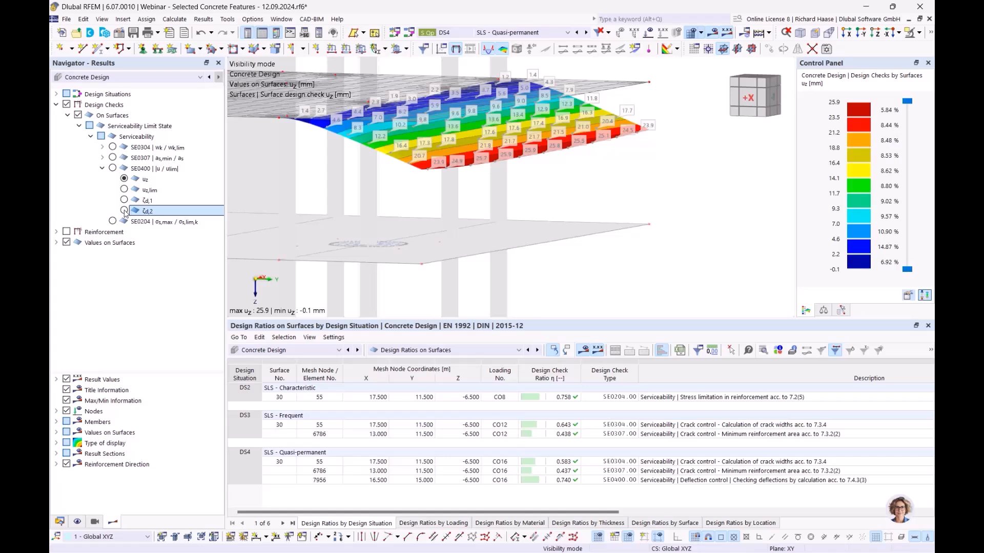
middle_click_drag(396, 183, 416, 212, "ctrl")
middle_click_drag(531, 193, 510, 195, "ctrl")
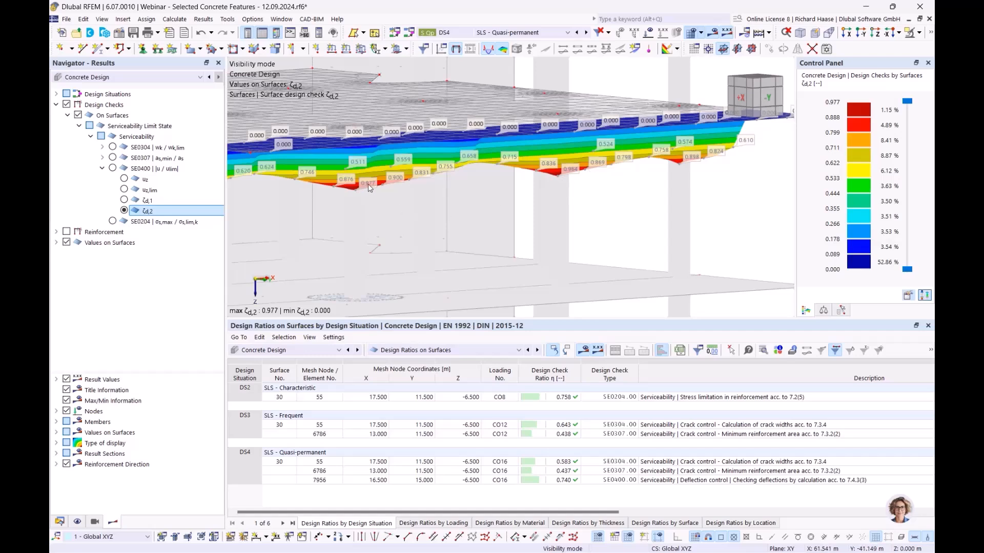
middle_click_drag(510, 205, 355, 195, "ctrl")
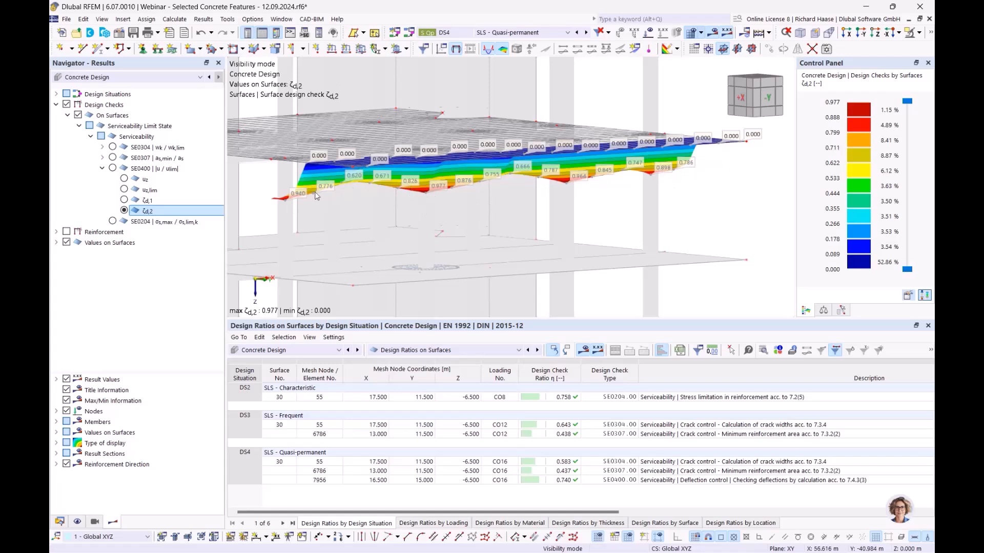
middle_click_drag(485, 199, 510, 198)
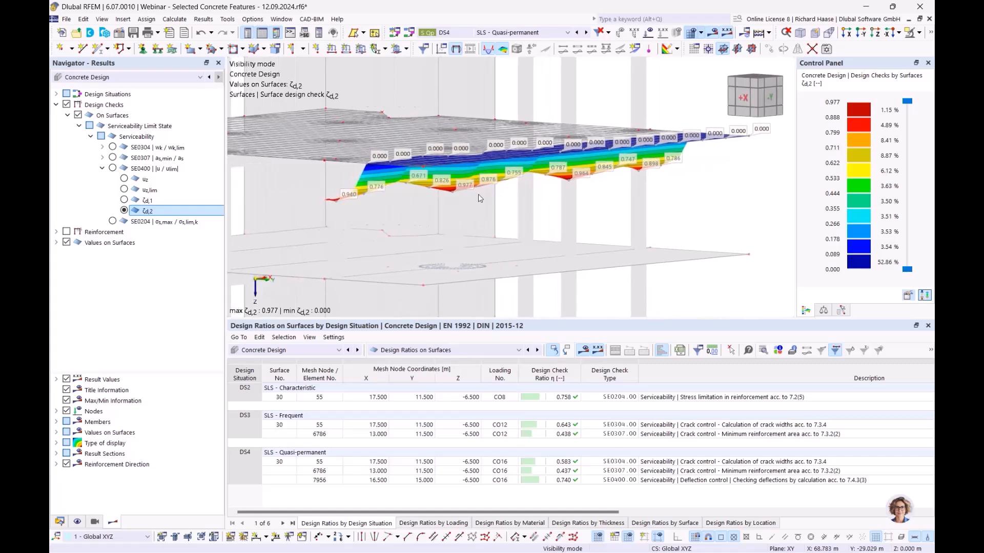
middle_click_drag(596, 237, 566, 236, "ctrl")
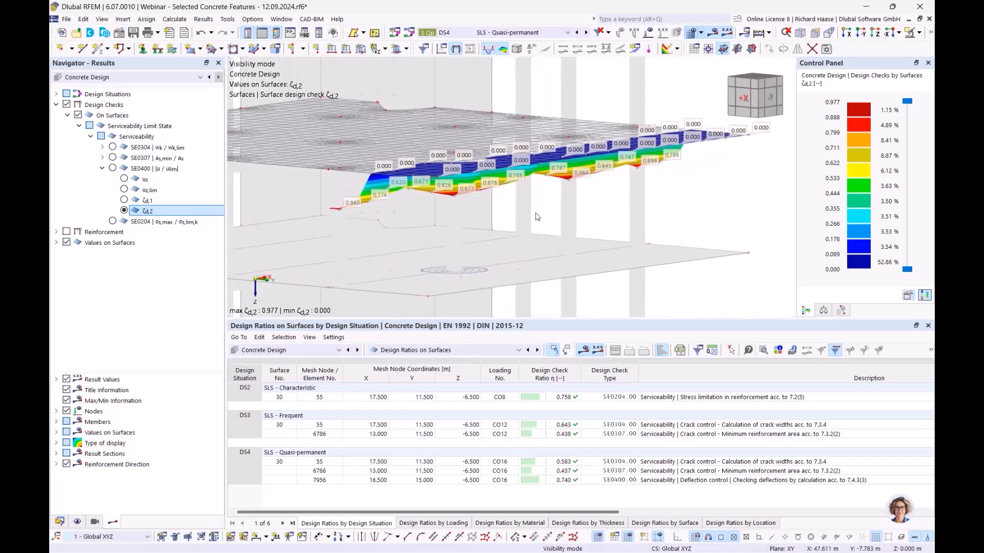
middle_click_drag(626, 218, 668, 175, "ctrl")
- Show the recalculated uz deflections, then advance the PowerPoint deck to slide 9, 'Fatigue design'
left_click(124, 179)
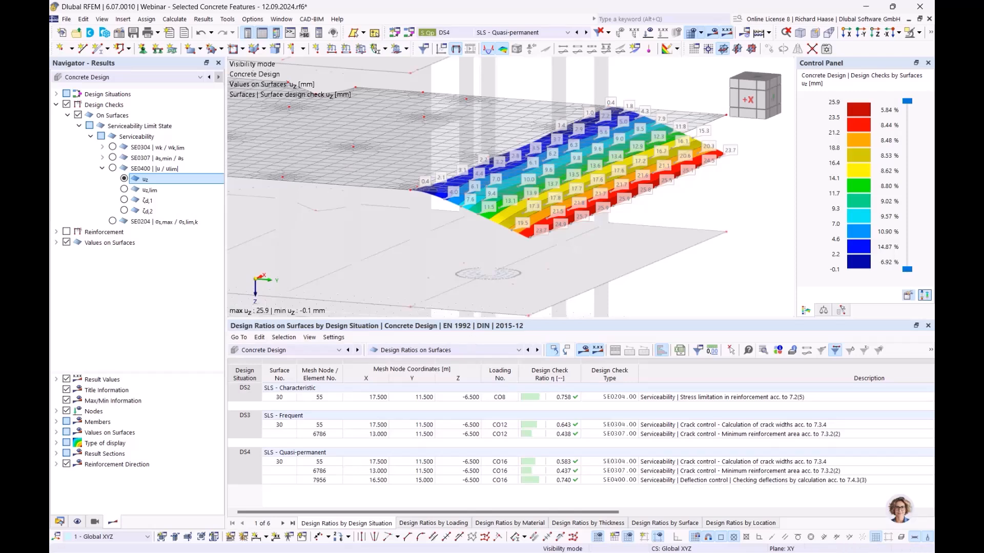
key("alt+Tab")
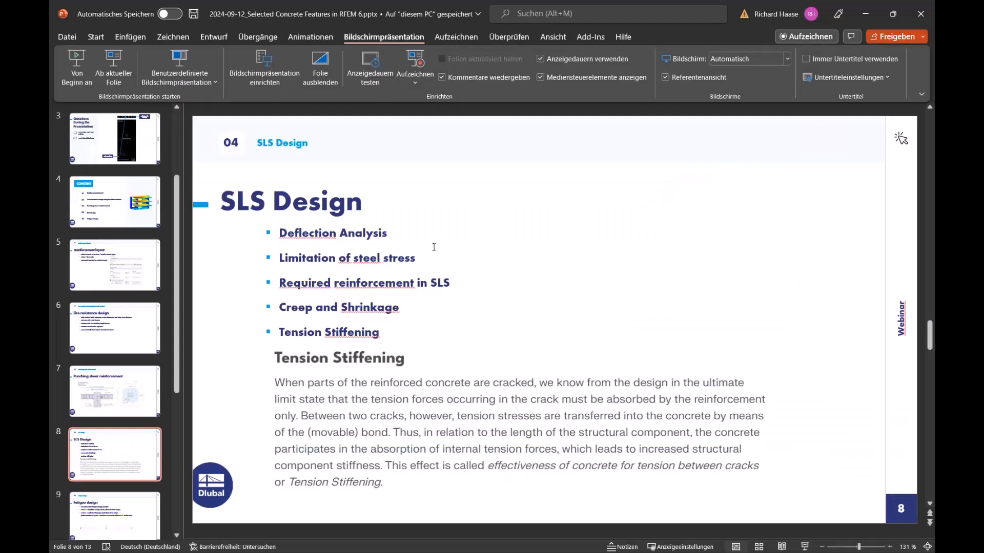
scroll(435, 246, "down", 1)
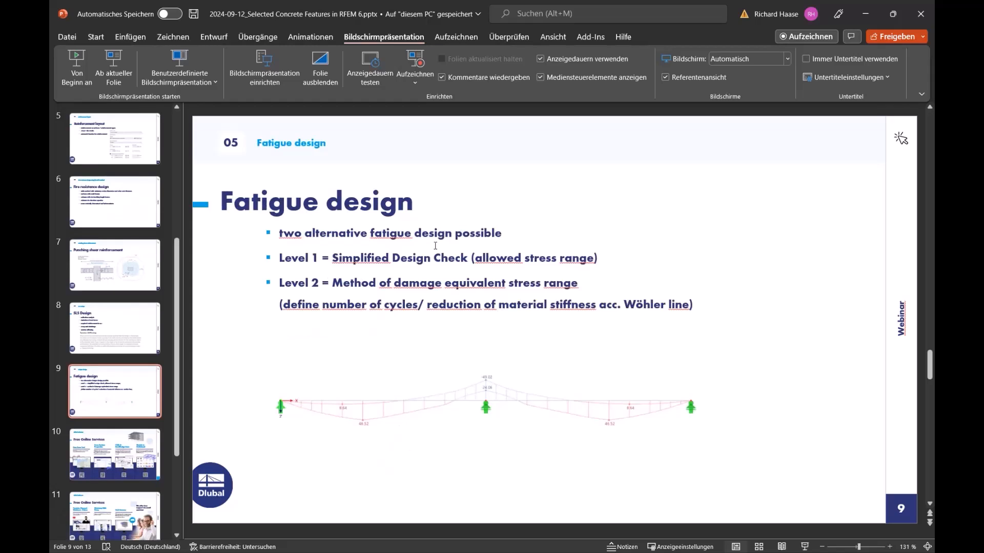
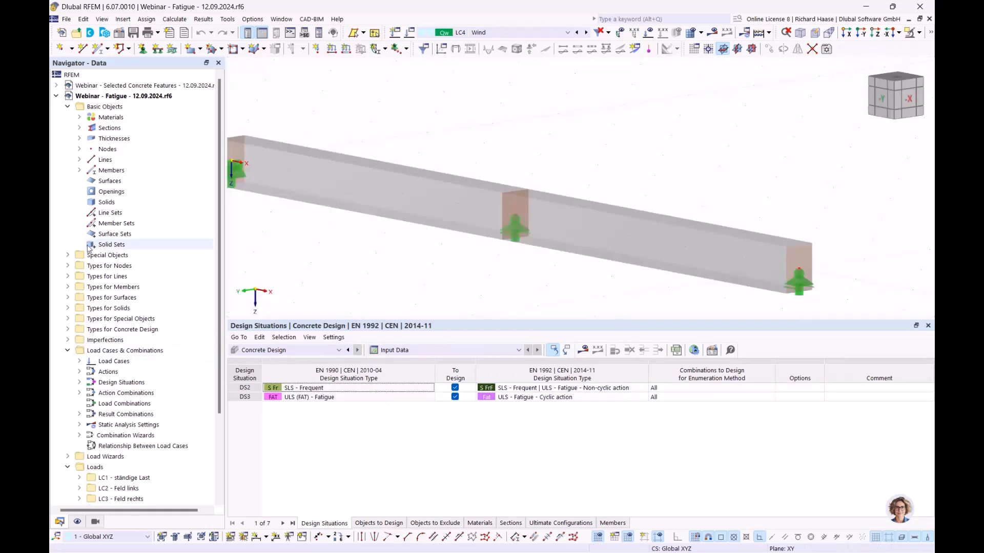
- Open the Load Cases & Combinations settings at the Design Situations list
scroll(115, 382, "down", 1)
right_click(101, 331)
key("Escape")
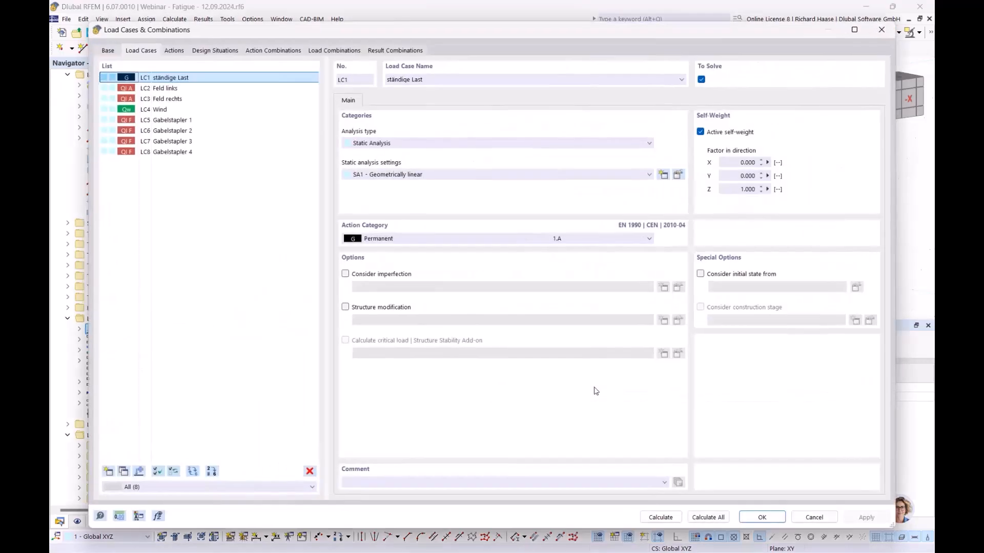
left_click(219, 50)
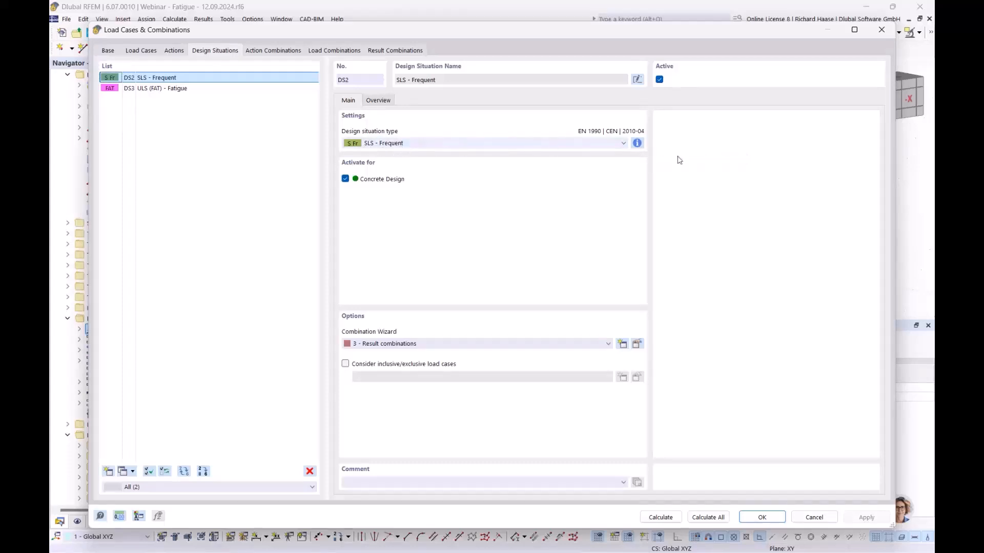
- Review the combination rules of DS2 SLS Frequent and DS3 ULS (FAT) Fatigue
left_click(637, 143)
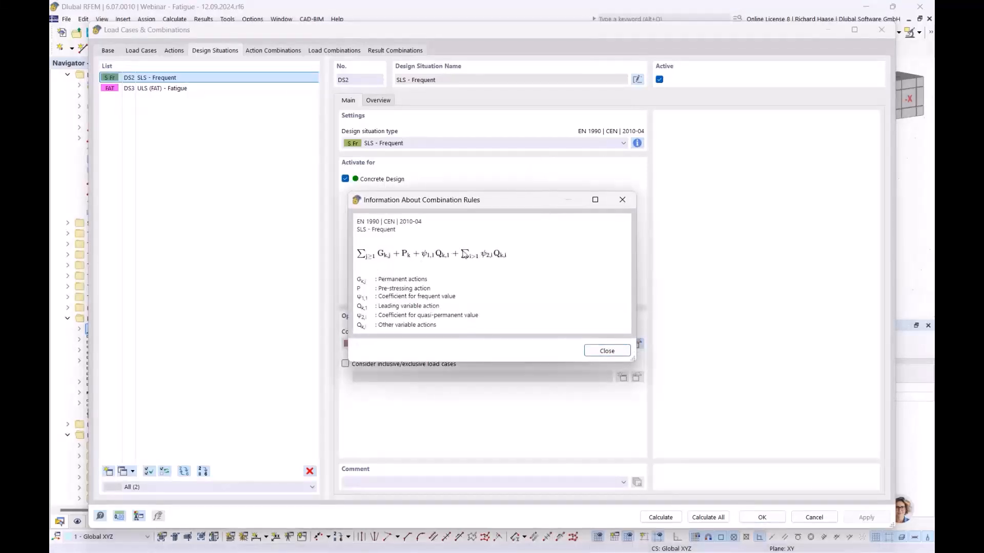
left_click(604, 354)
left_click(187, 90)
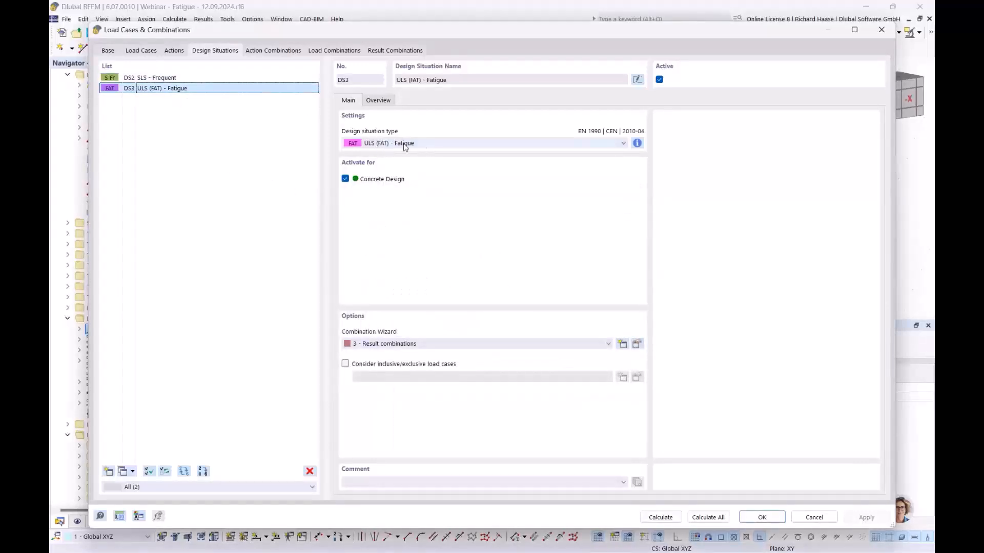
left_click(637, 142)
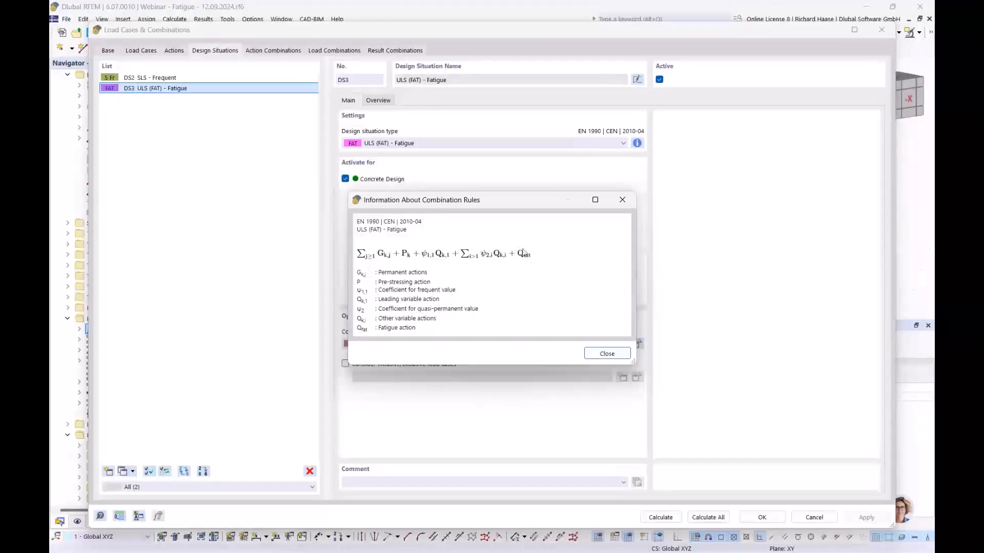
left_click(606, 354)
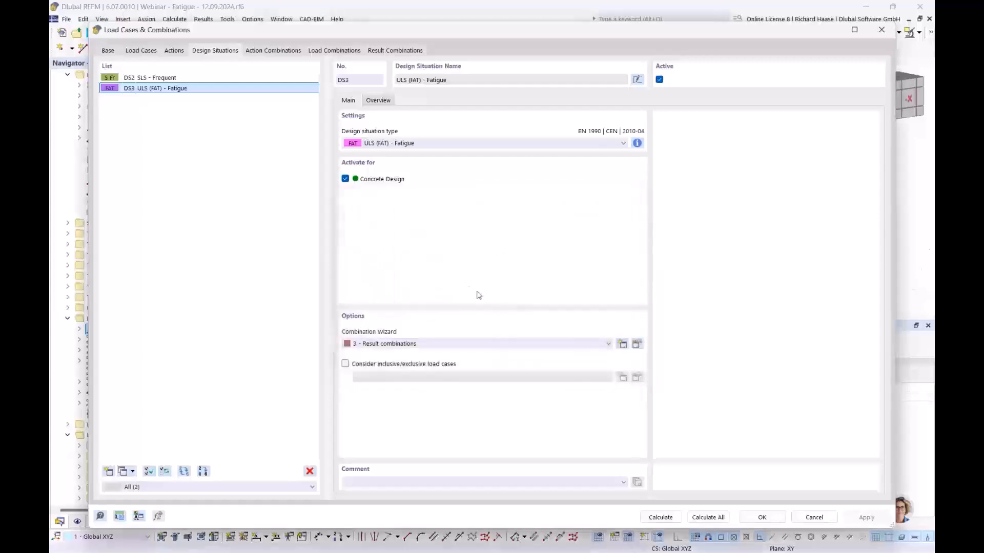
- Check that forklift load case LC5 is set to 'Consider as fatigue load'
left_click(139, 51)
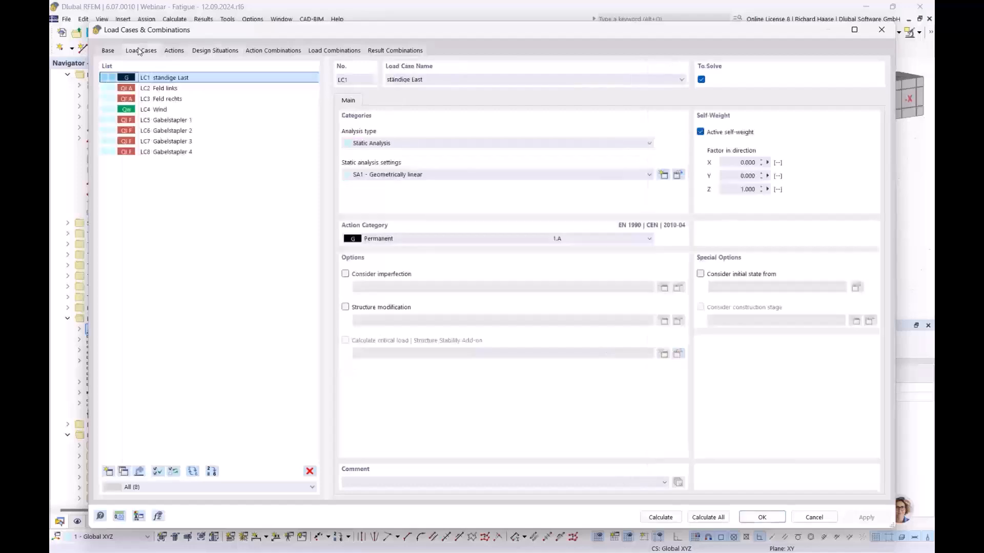
left_click(163, 99)
left_click(166, 109)
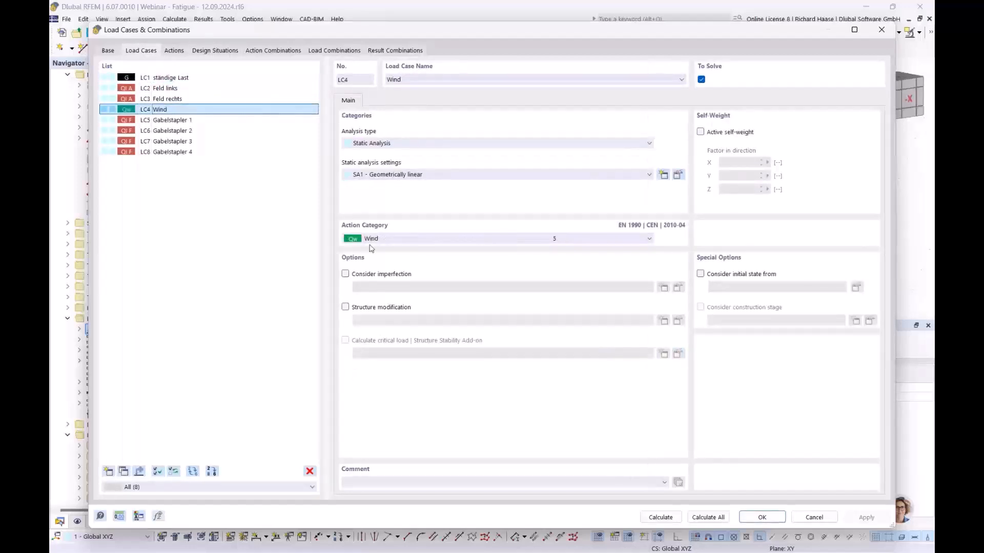
left_click(190, 99)
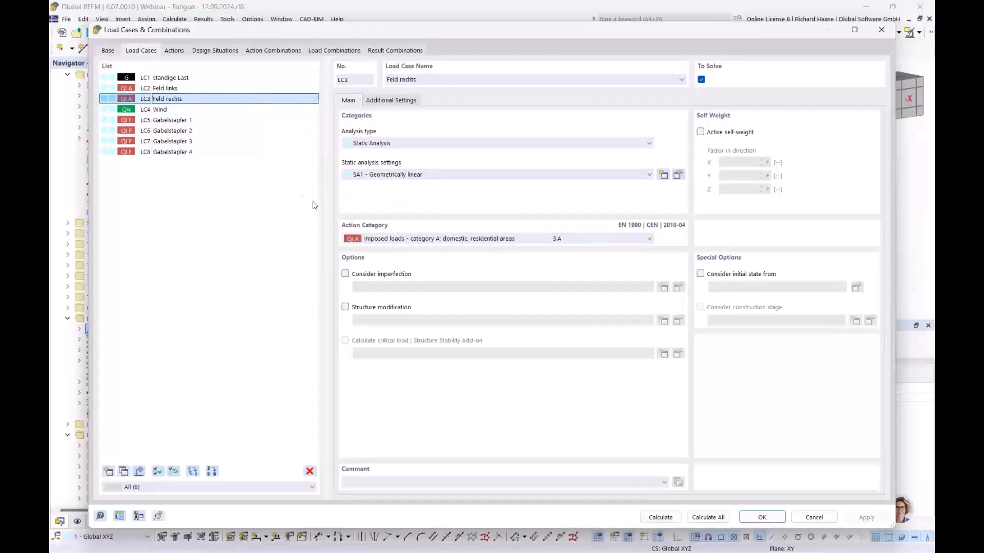
left_click(174, 121)
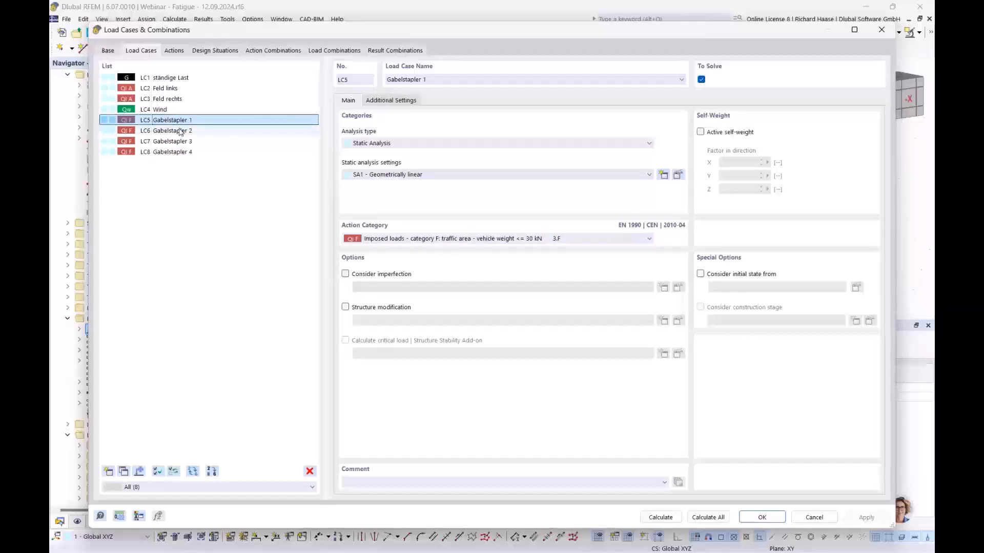
left_click(391, 101)
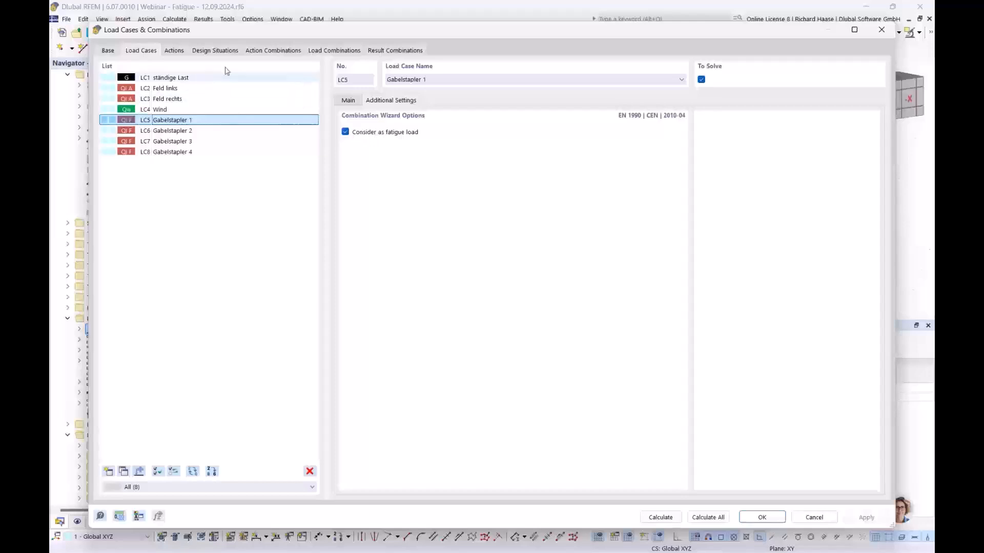
- Confirm action A5 Fatigue contains LC5–LC8, then close the settings with OK
left_click(174, 51)
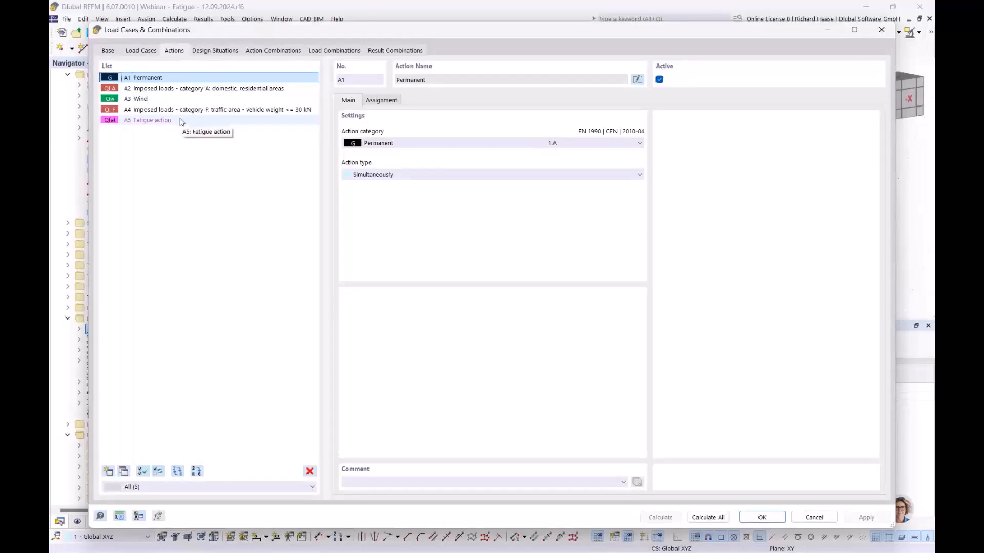
left_click(157, 121)
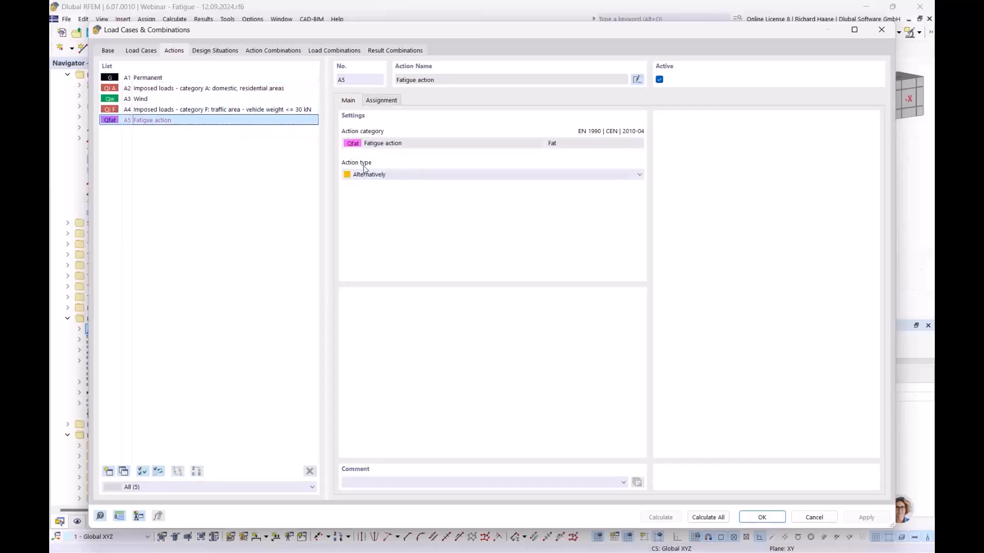
left_click(379, 102)
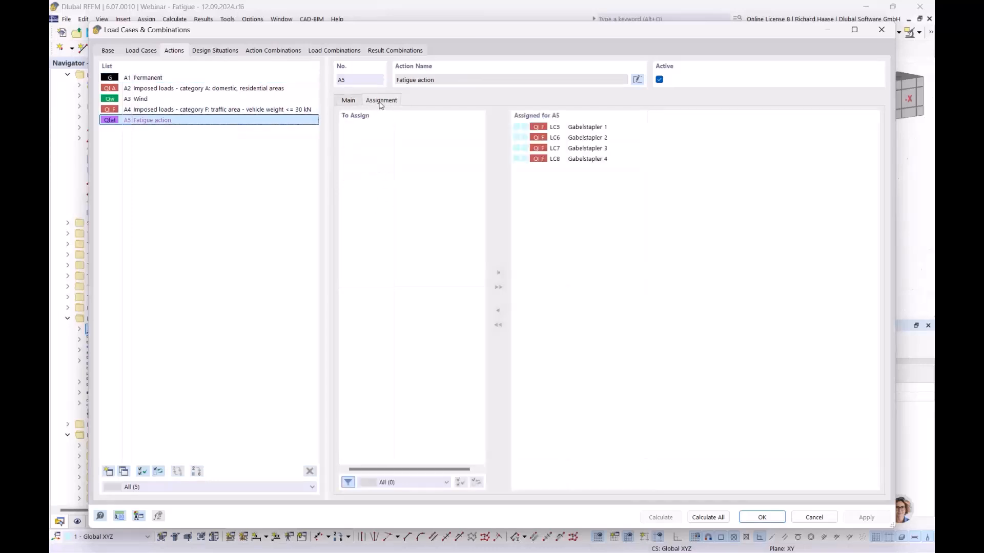
left_click(762, 518)
- Show the beam loads for each load case in turn, LC1 through LC8
left_click(501, 33)
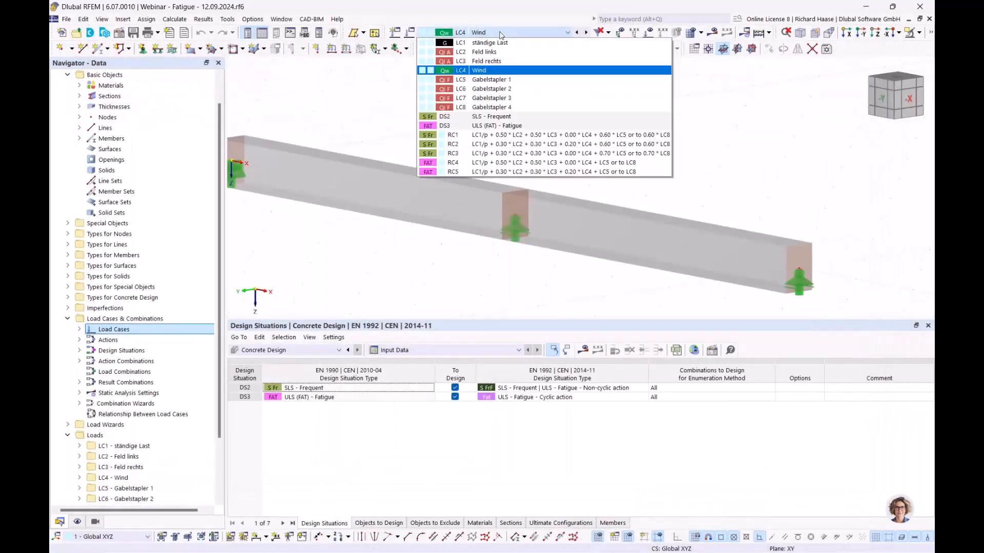
left_click(505, 40)
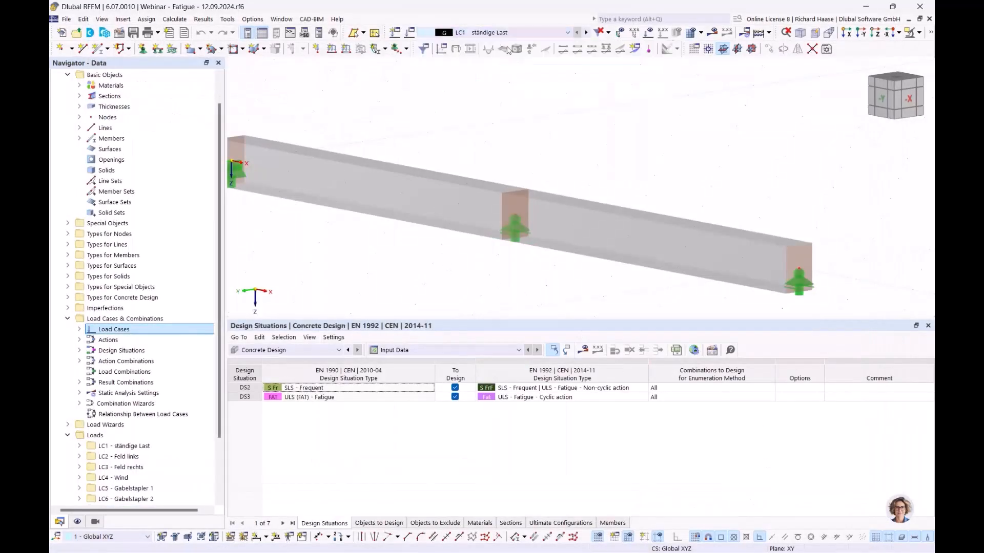
left_click(649, 34)
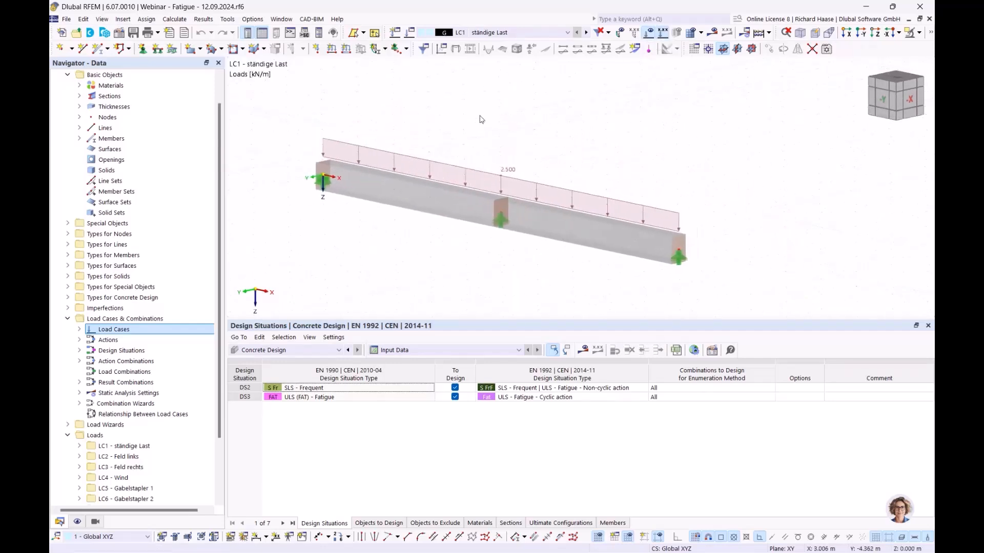
left_click(587, 34)
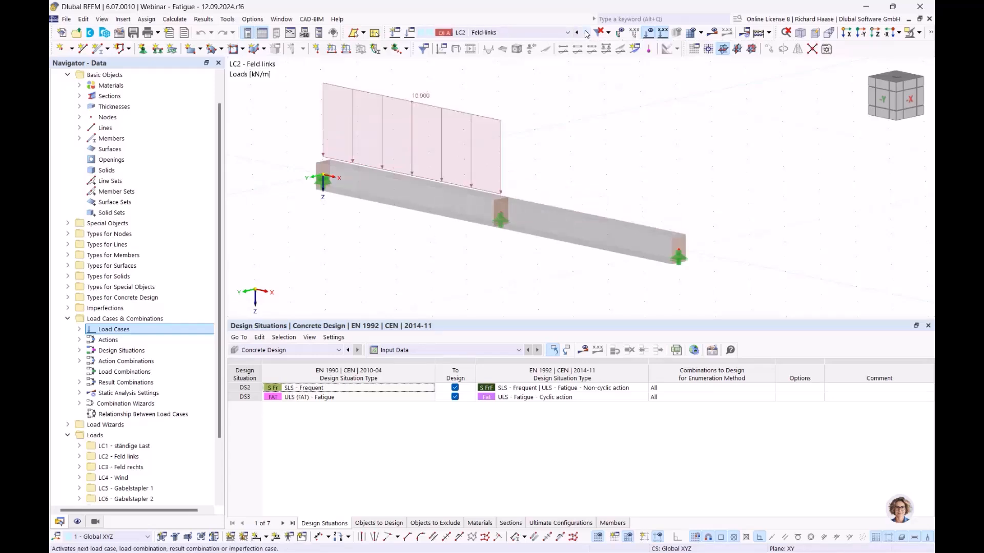
left_click(587, 33)
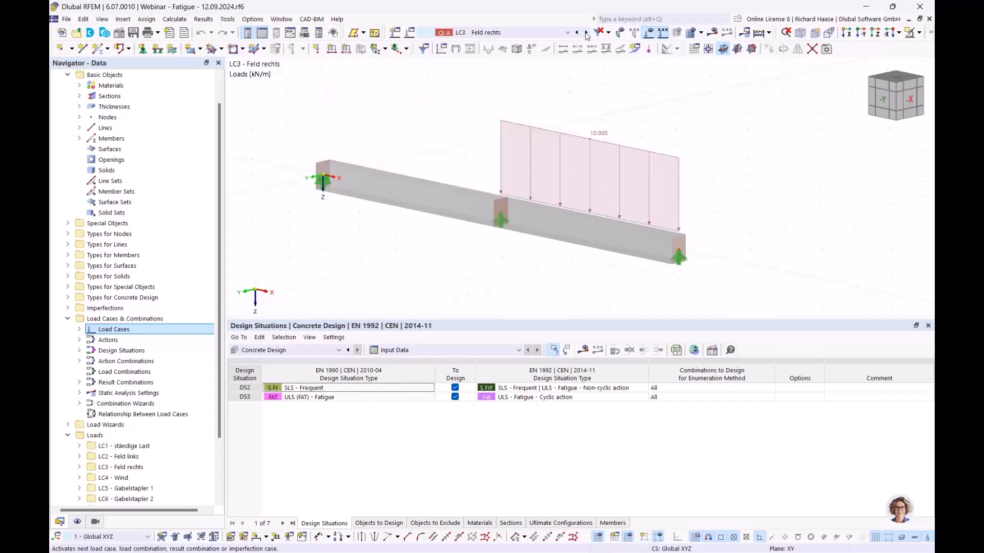
left_click(587, 34)
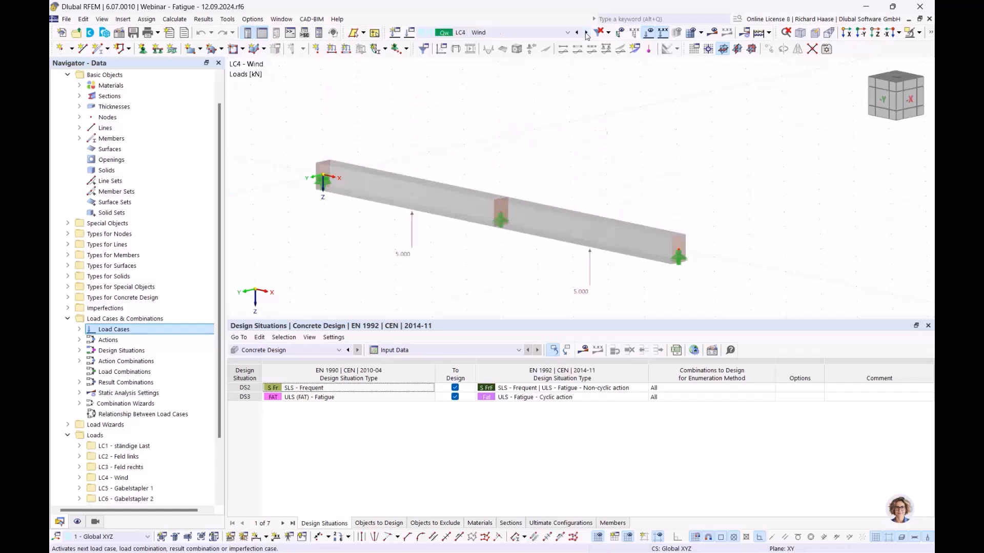
left_click(587, 34)
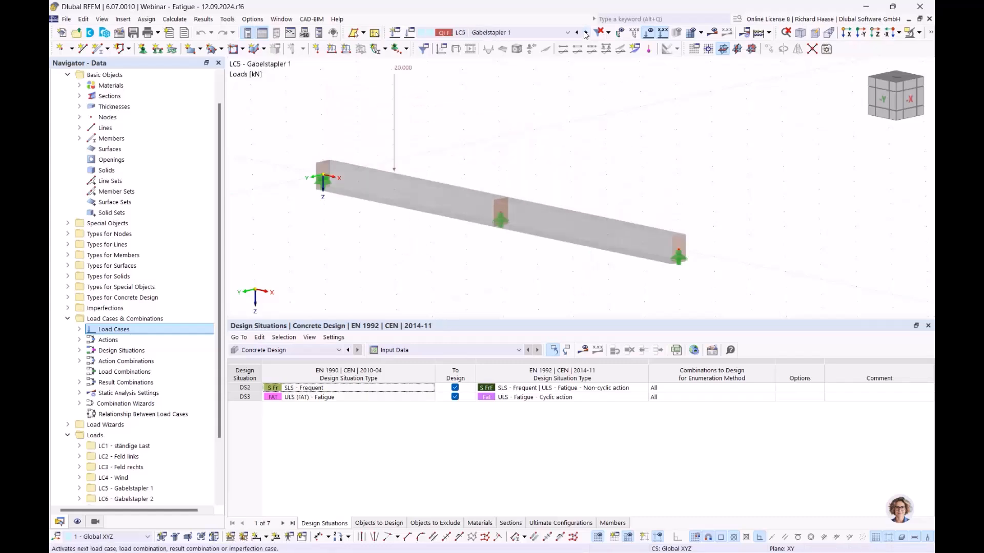
mouse_move(403, 71)
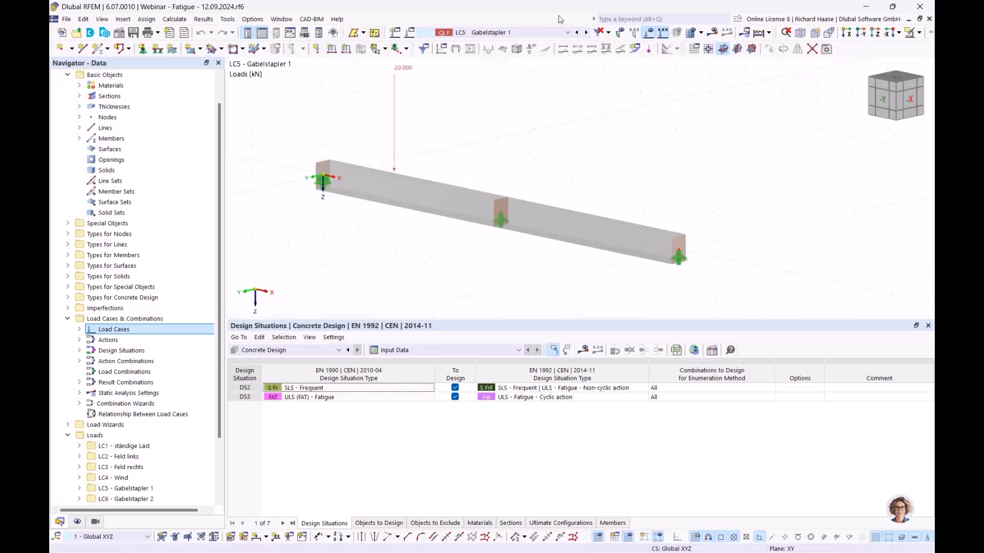
left_click(586, 33)
left_click(586, 33)
left_click(586, 32)
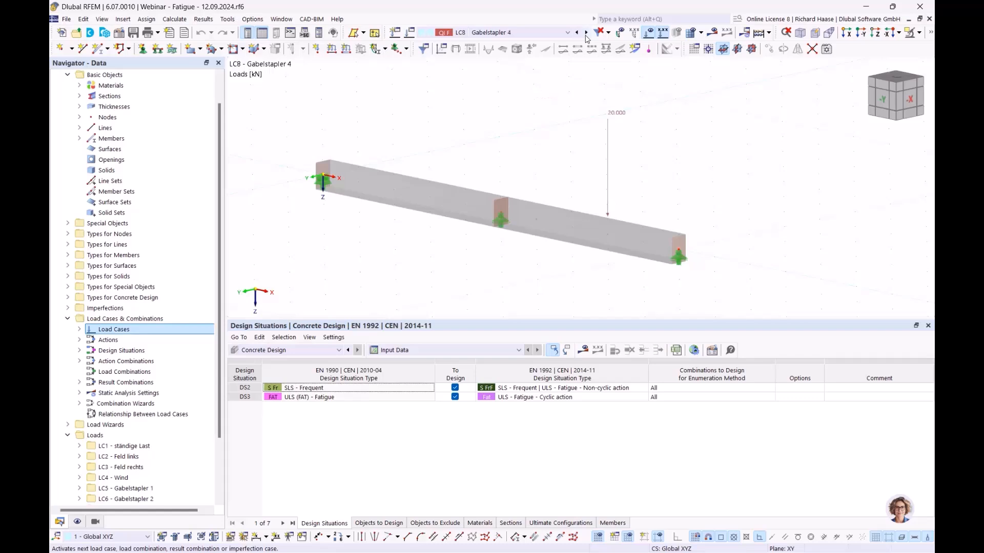
left_click(587, 33)
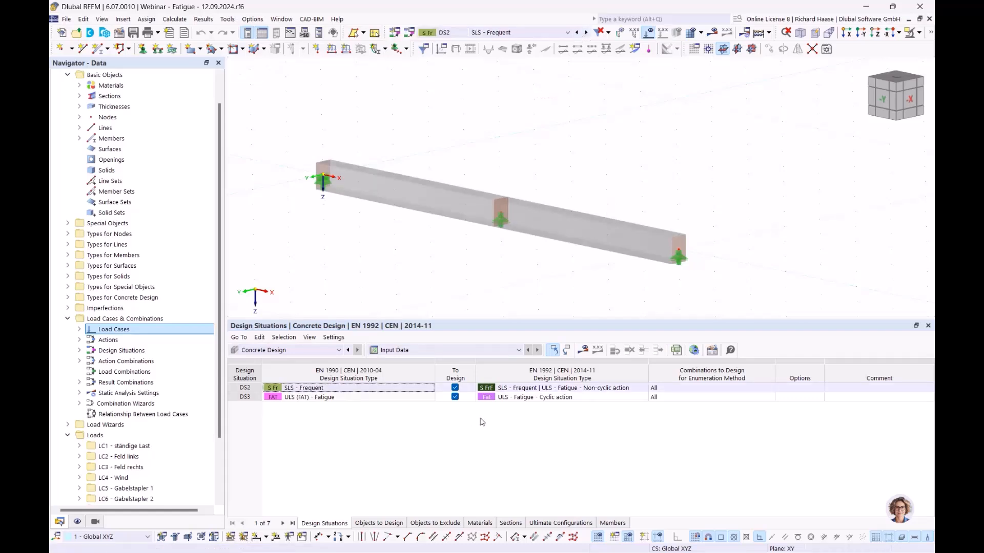
- Open the Concrete Design ultimate configuration 1 - Standard for editing
scroll(78, 497, "down", 3)
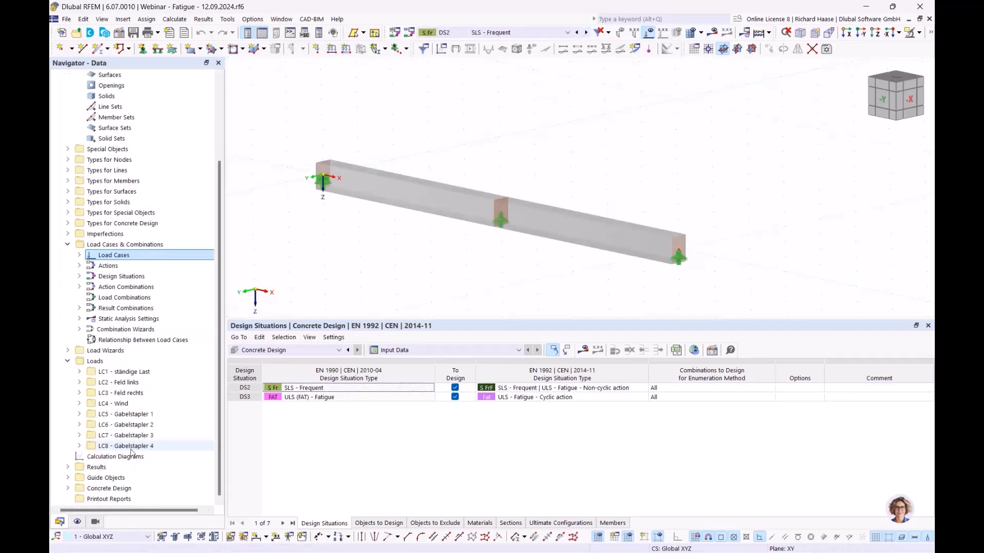
left_click(68, 488)
scroll(112, 501, "down", 2)
left_click(80, 488)
scroll(148, 494, "down", 1)
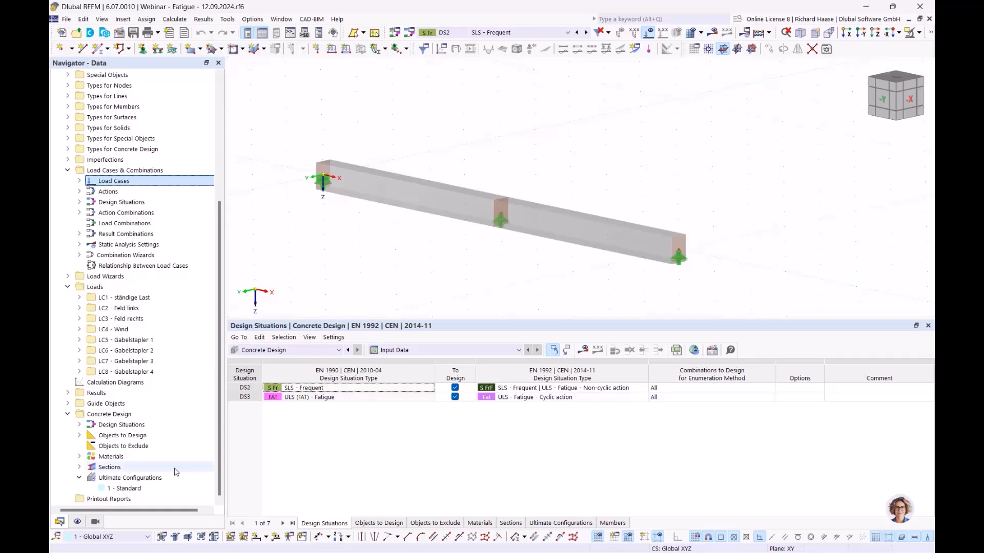
double_click(118, 489)
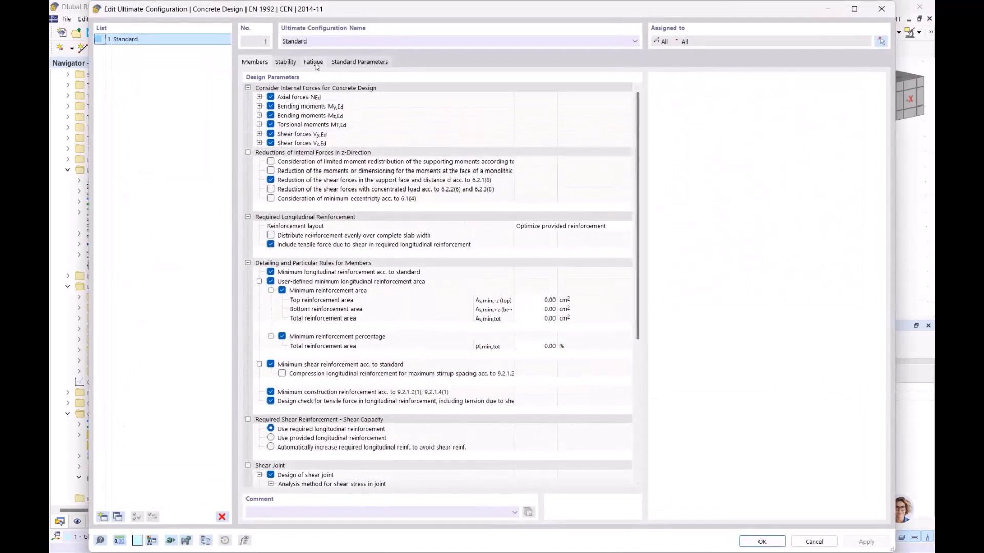
- Keep the simplified fatigue method acc. to 6.8.6 and 6.8.7(2) and confirm the configuration
left_click(315, 63)
left_click(333, 97)
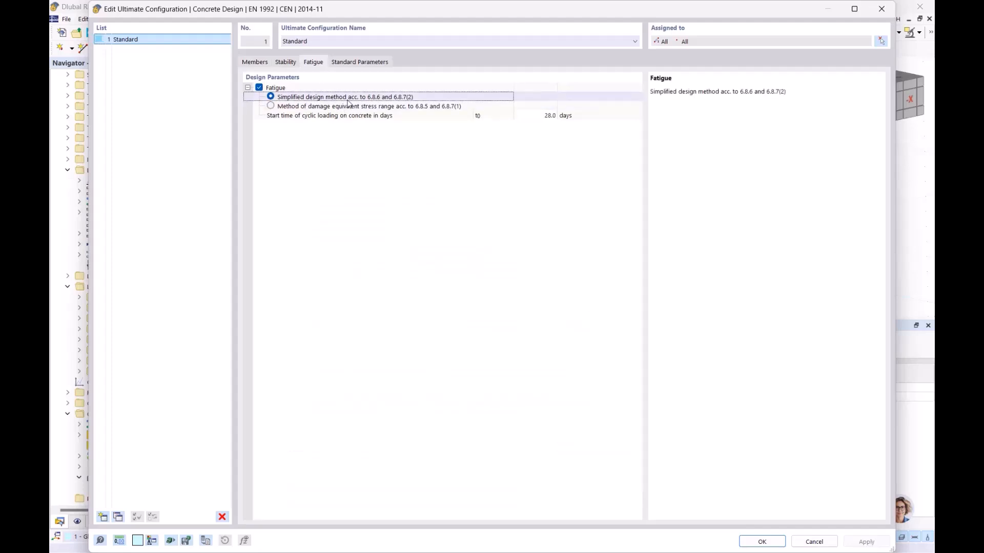
left_click(342, 107)
left_click(287, 99)
left_click(763, 542)
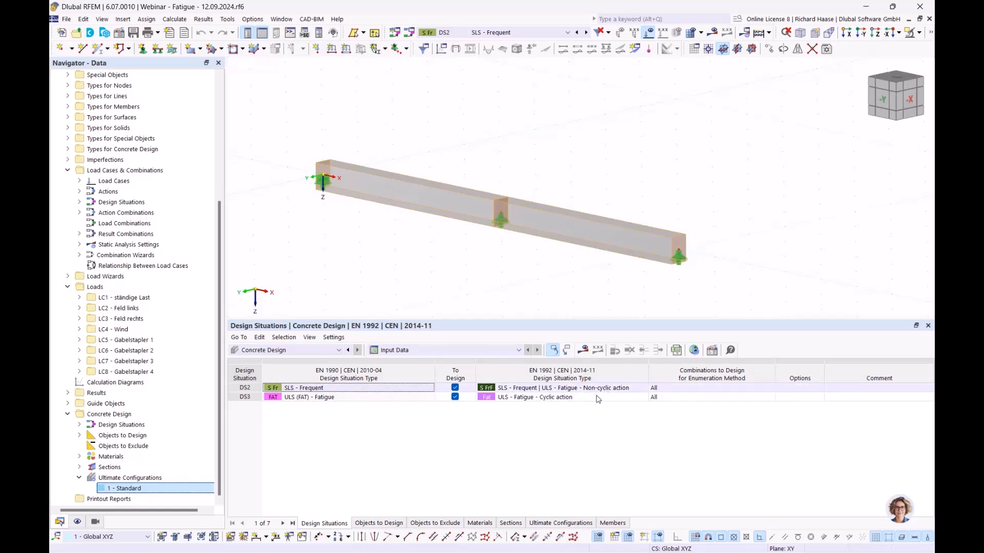
- Run the design and show the longitudinal reinforcement fatigue ratios, maximum 0.939
left_click(583, 351)
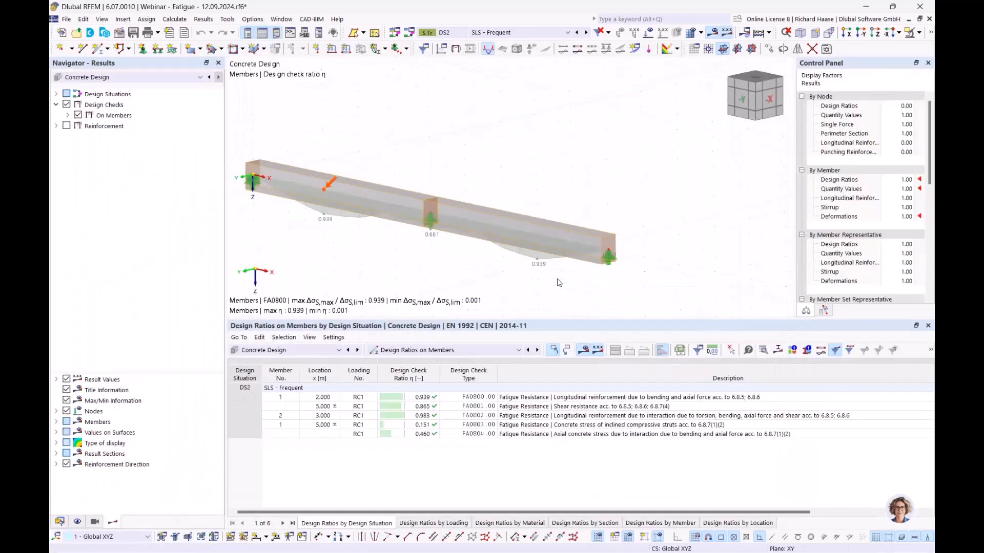
left_click(583, 398)
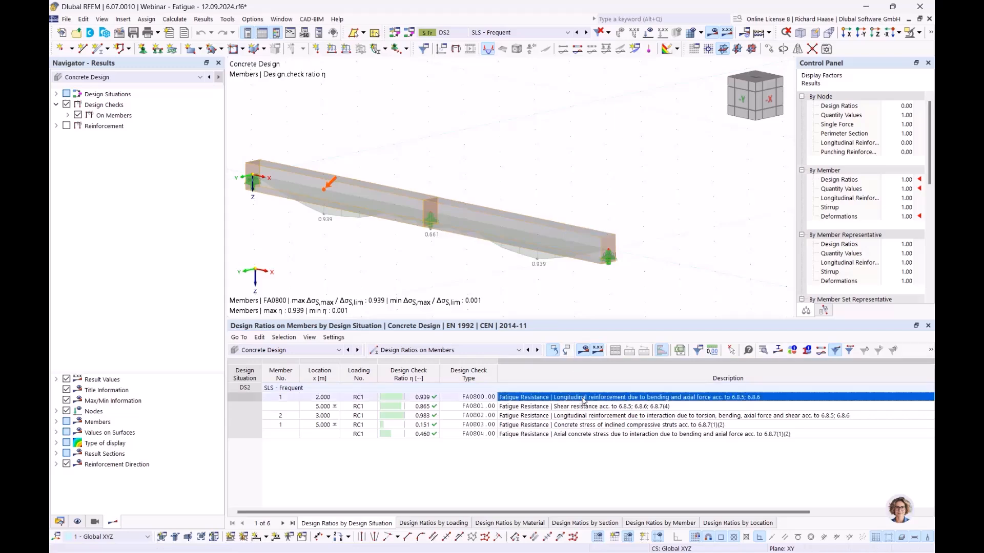
double_click(584, 398)
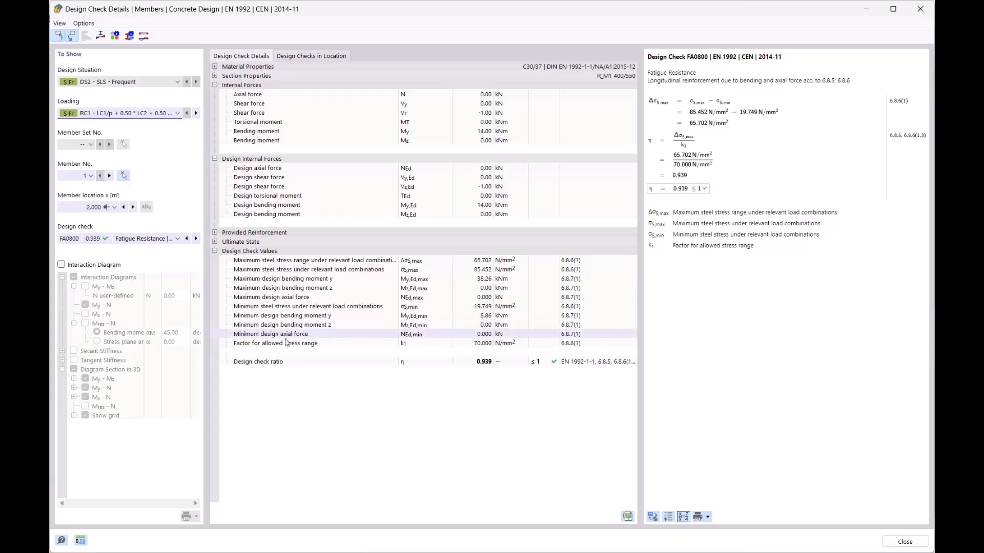
left_click(244, 344)
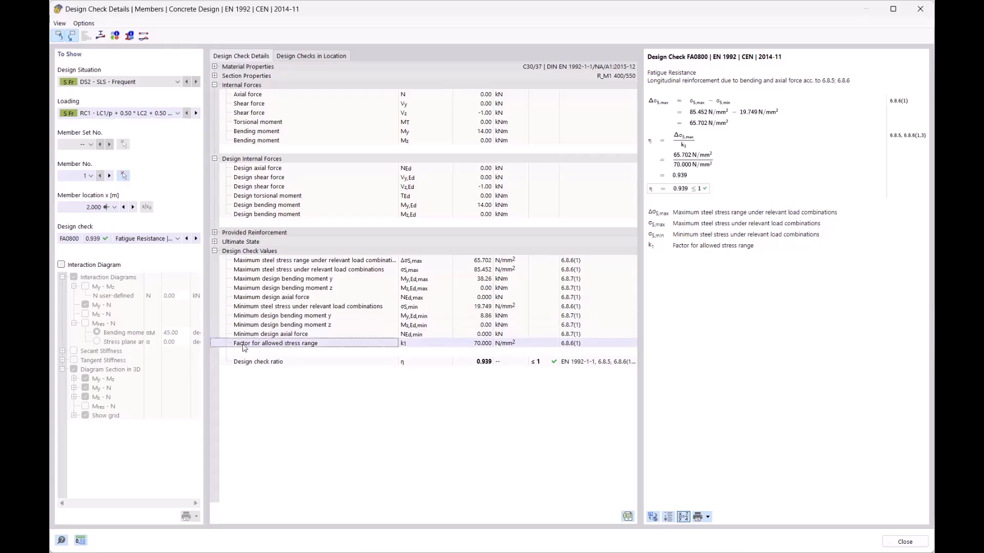
left_click(487, 344)
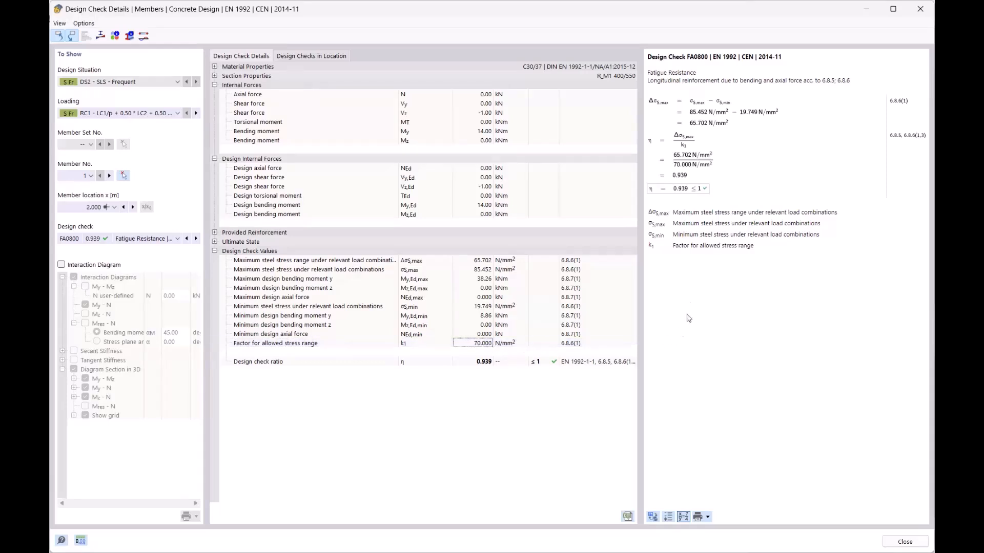
left_click(709, 115)
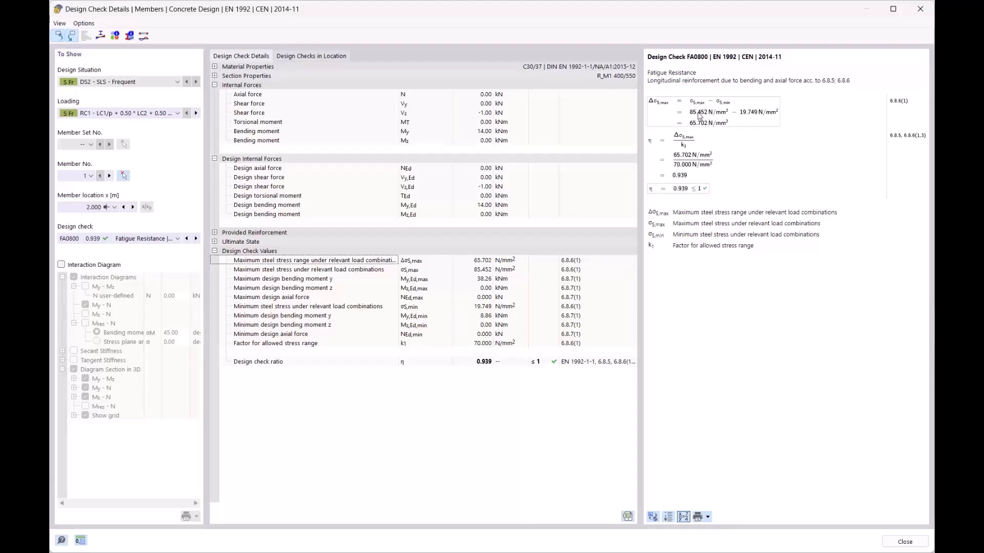
left_click(482, 279)
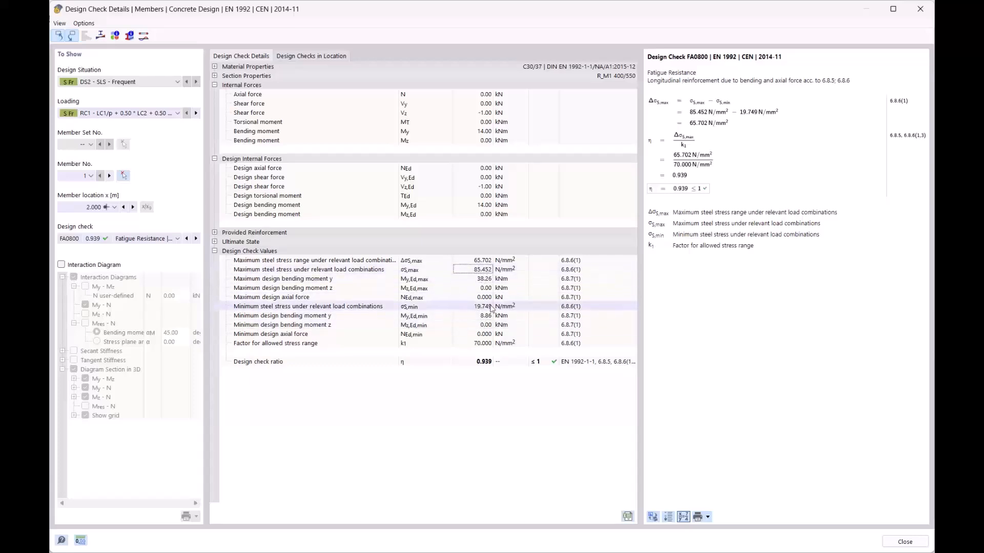
left_click(708, 119)
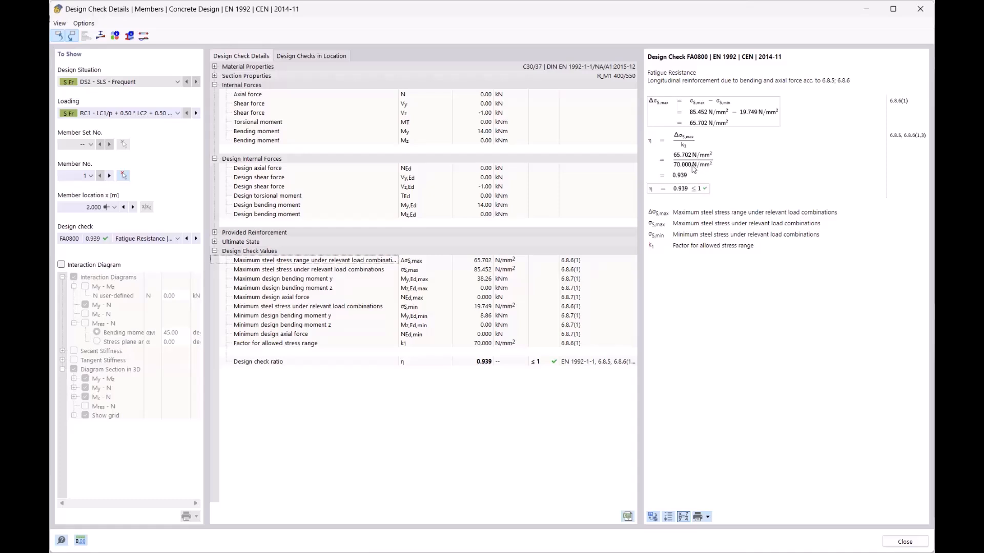
left_click(301, 344)
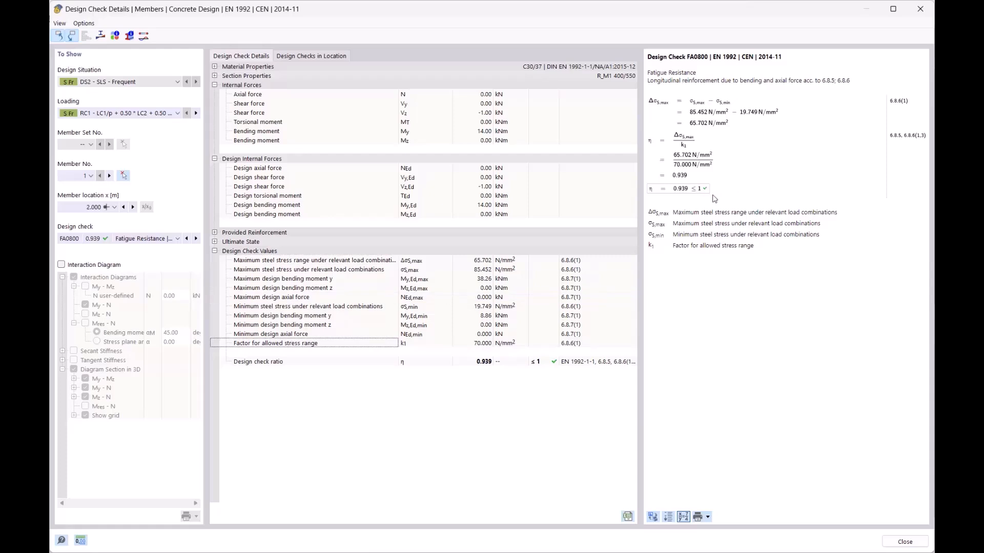
left_click(919, 9)
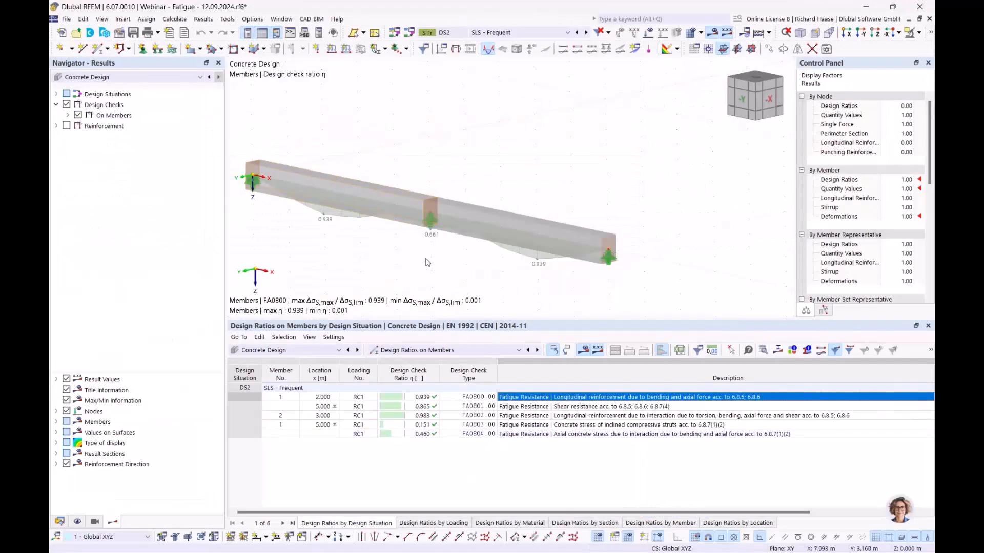
- Set the Standard configuration's fatigue check to damage equivalent stress range with 2000000 cycles
left_click(60, 522)
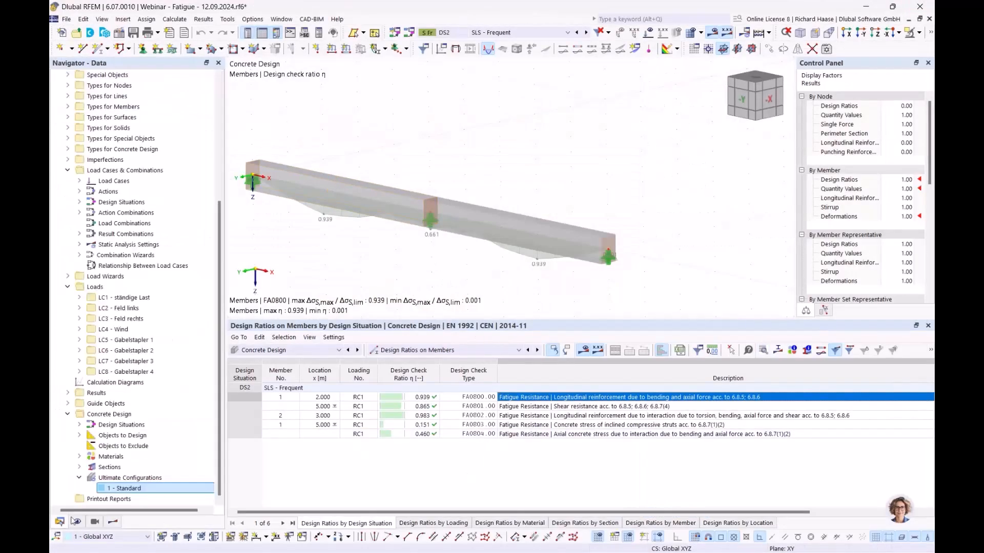
double_click(129, 495)
left_click(313, 62)
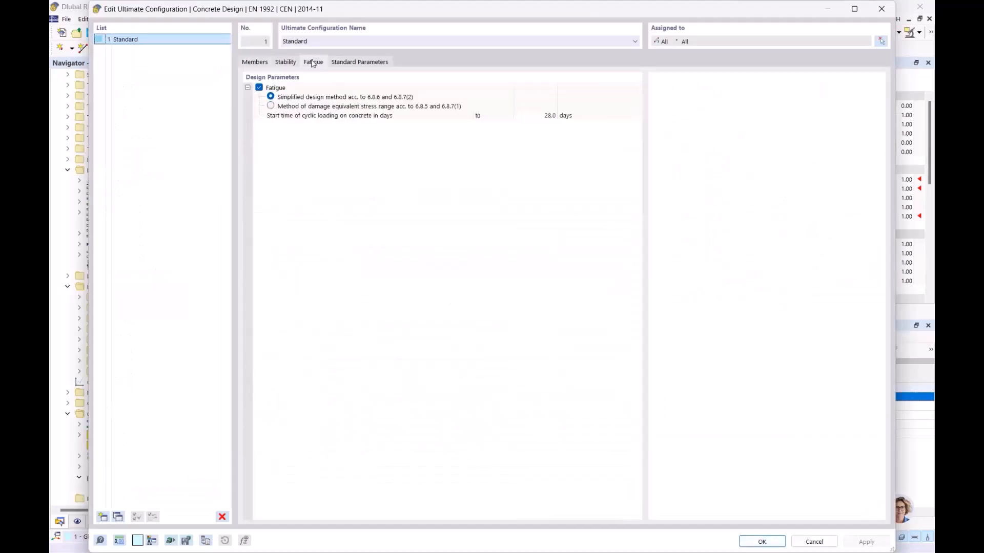
left_click(271, 106)
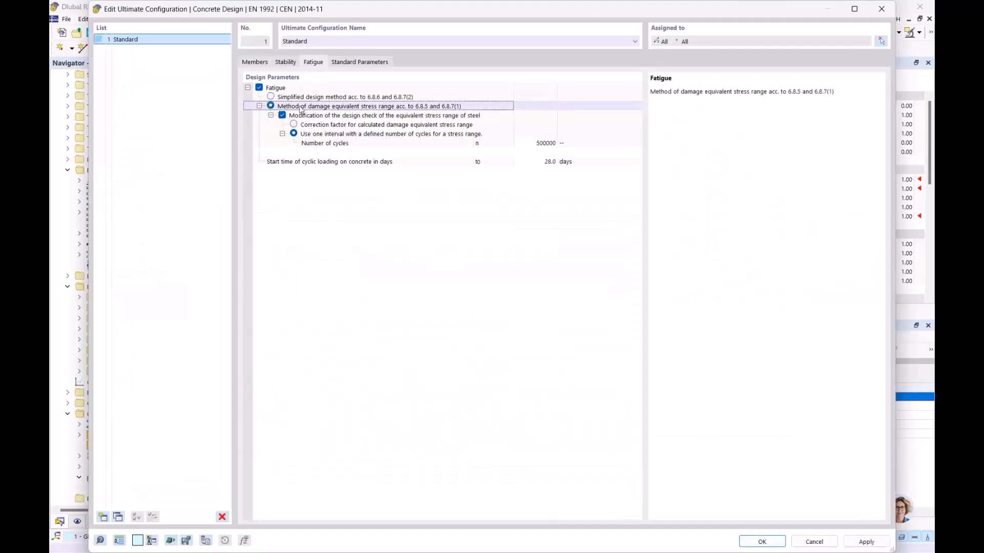
left_click(546, 146)
left_click(540, 144)
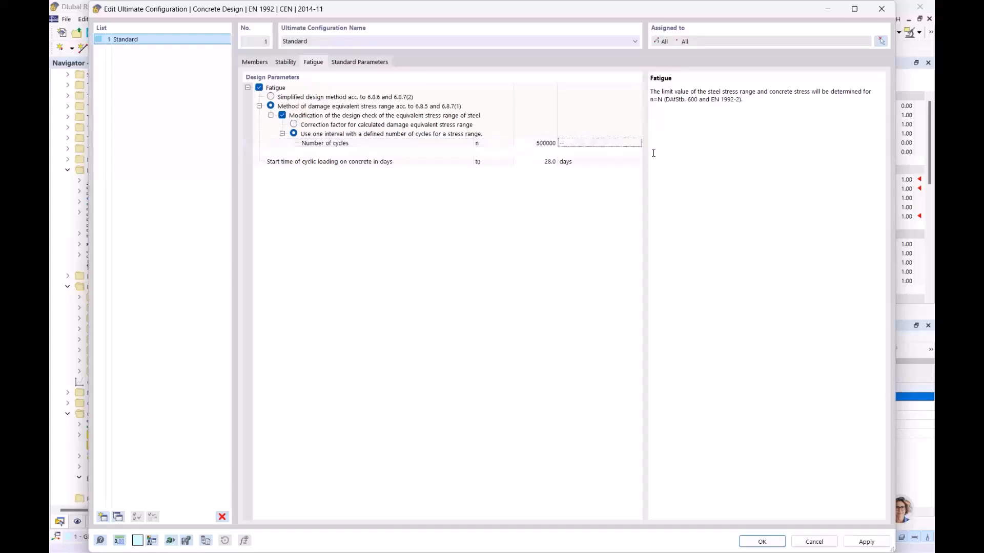
double_click(540, 144)
left_click_drag(528, 144, 531, 144)
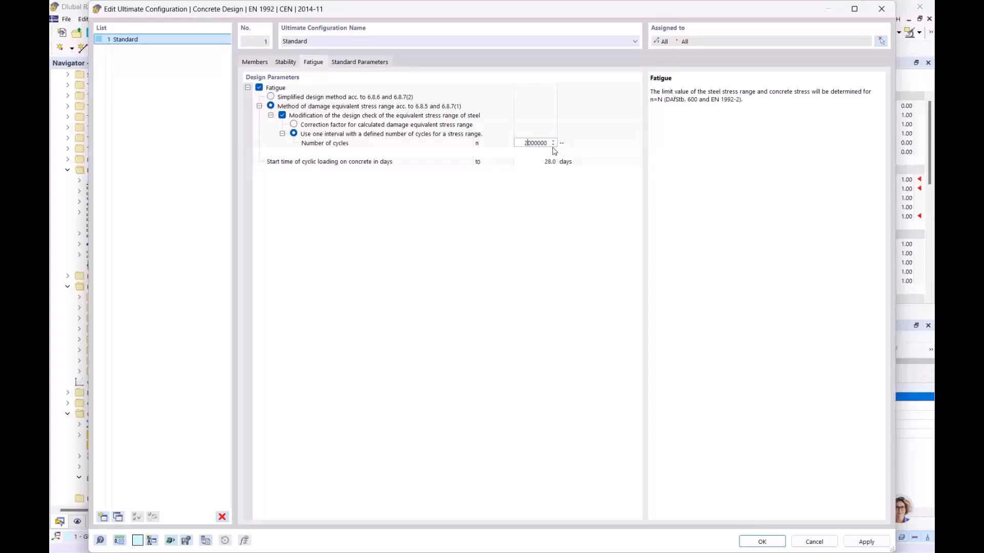
left_click(561, 204)
left_click(761, 542)
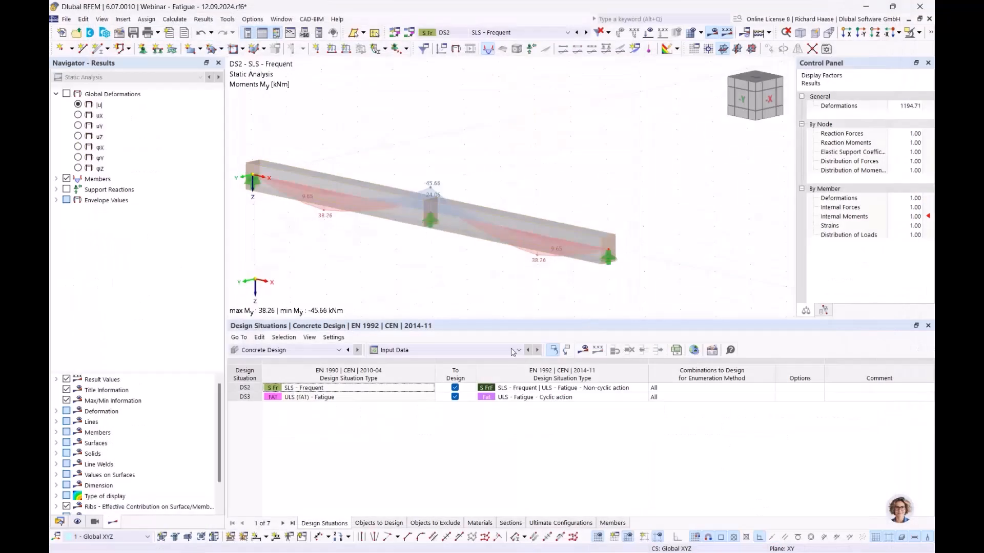
- Recalculate for DS3 and open the longitudinal reinforcement fatigue check, ratio 0.666
left_click(527, 399)
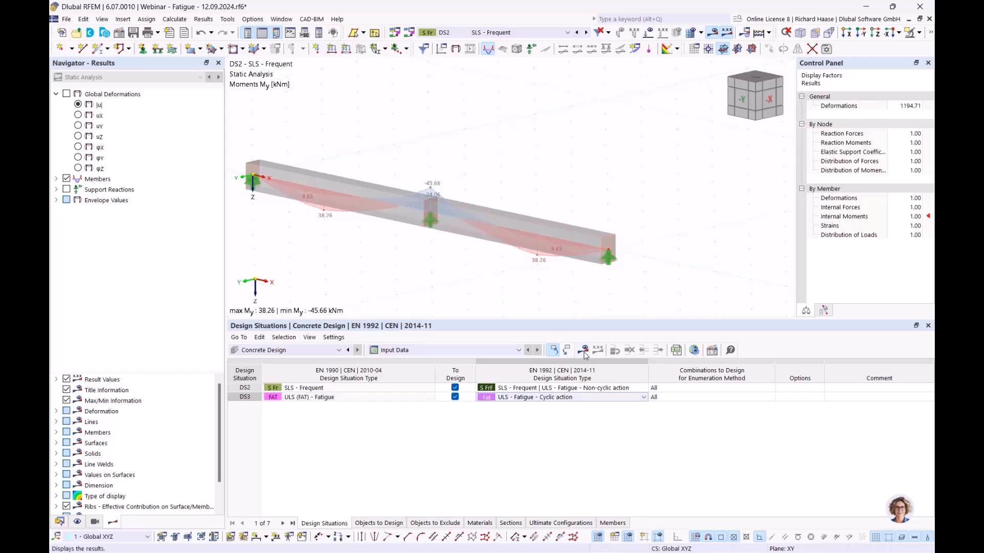
left_click(589, 351)
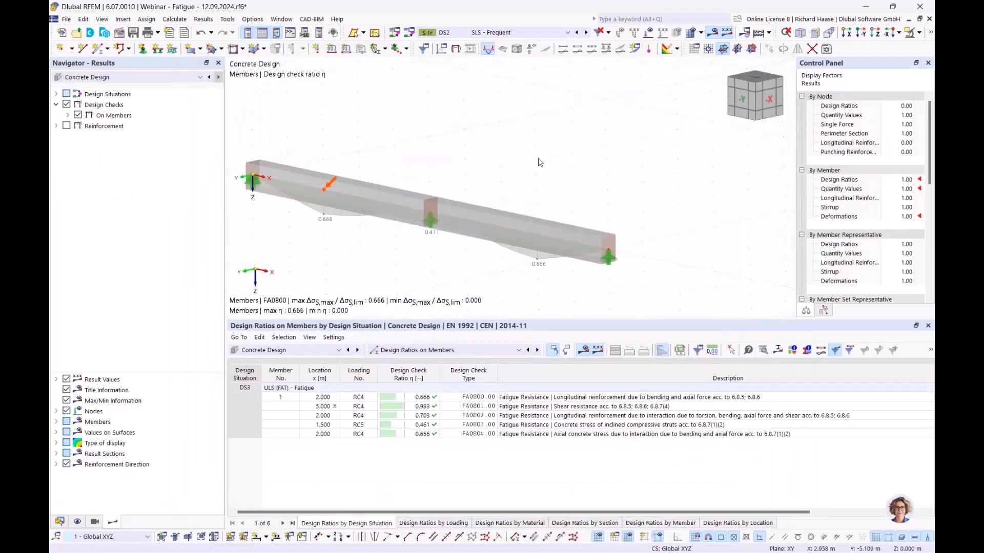
left_click(600, 399)
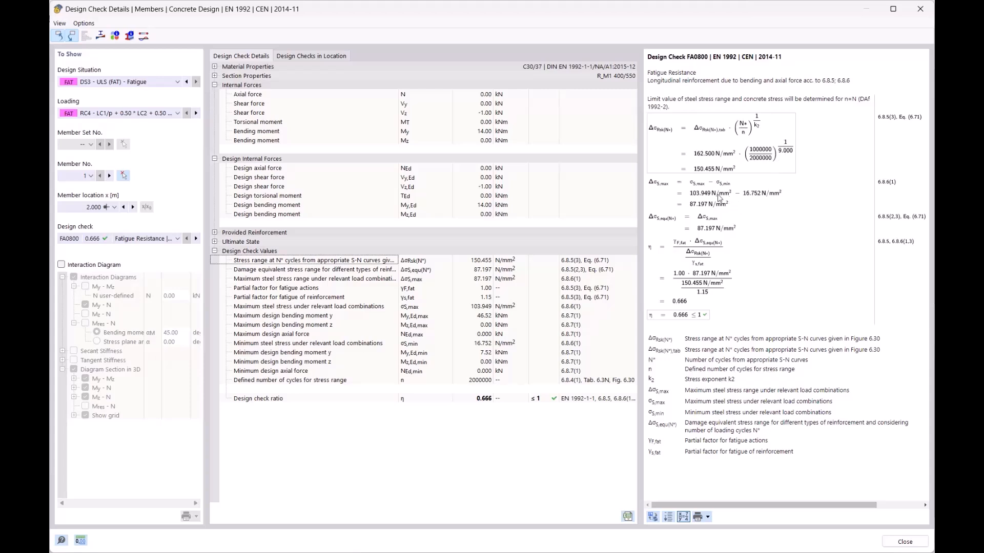
- Review the η formula (150.455 vs 87.197 N/mm², giving 0.666), then close the details
left_click(695, 252)
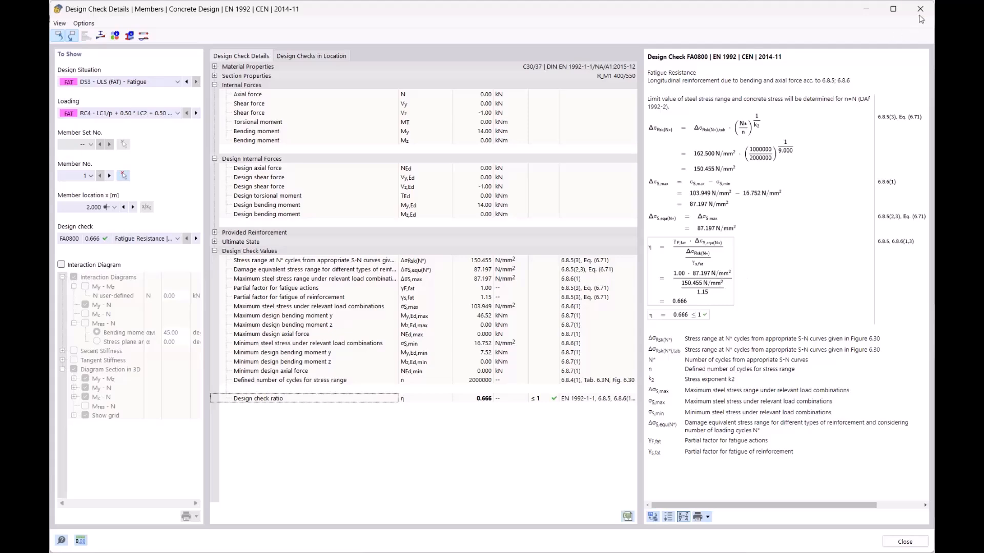
left_click(920, 9)
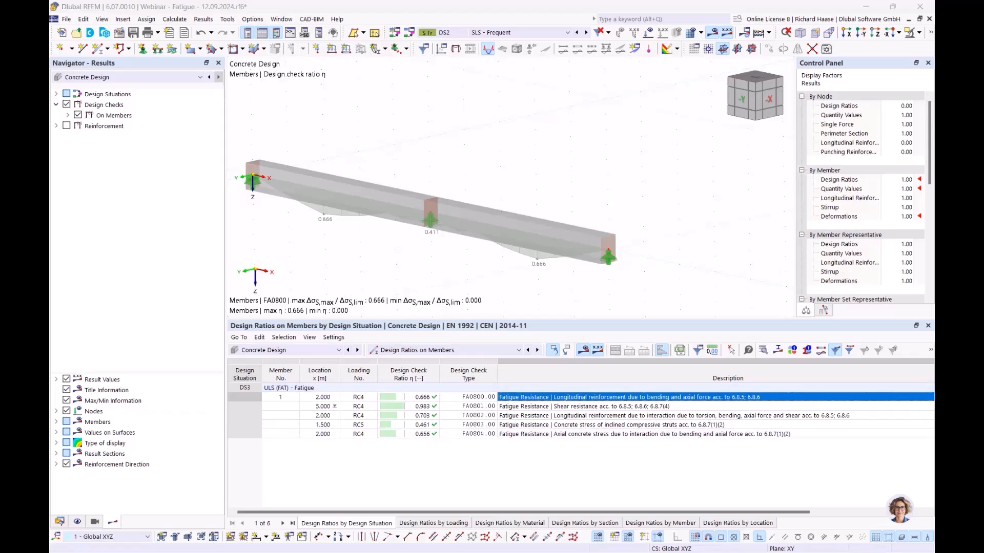
- Switch to PowerPoint and present the slideshow from slide 9, 'Fatigue design'
key("alt+Tab")
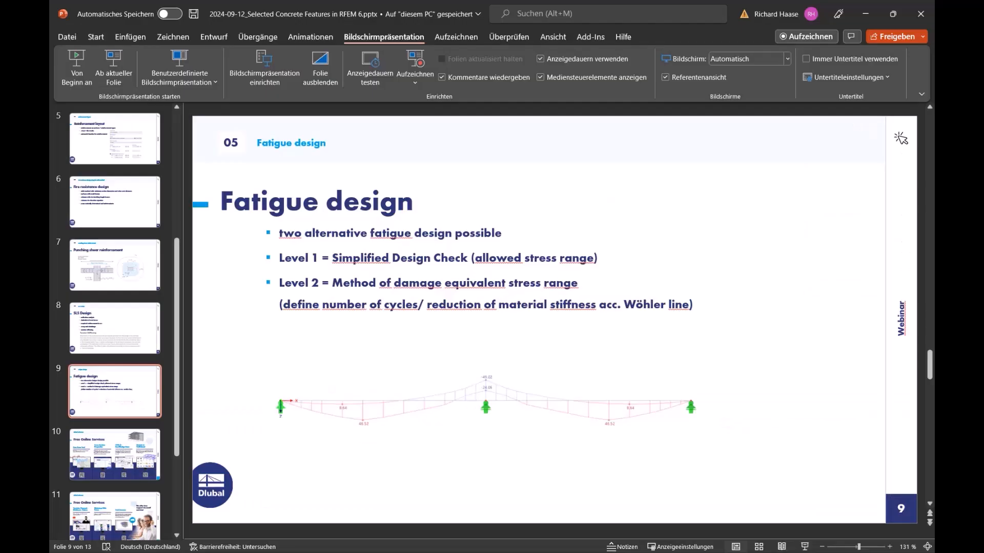
left_click(113, 72)
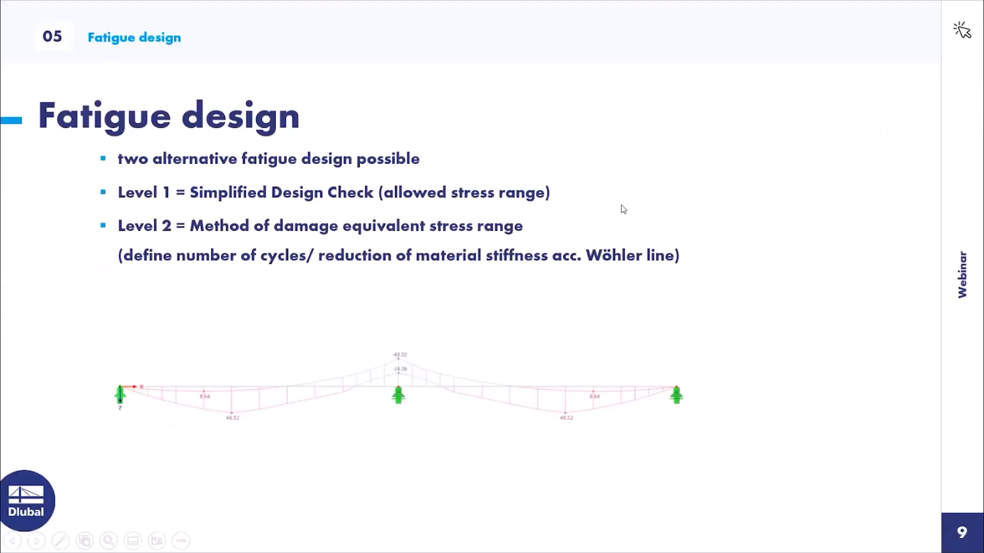